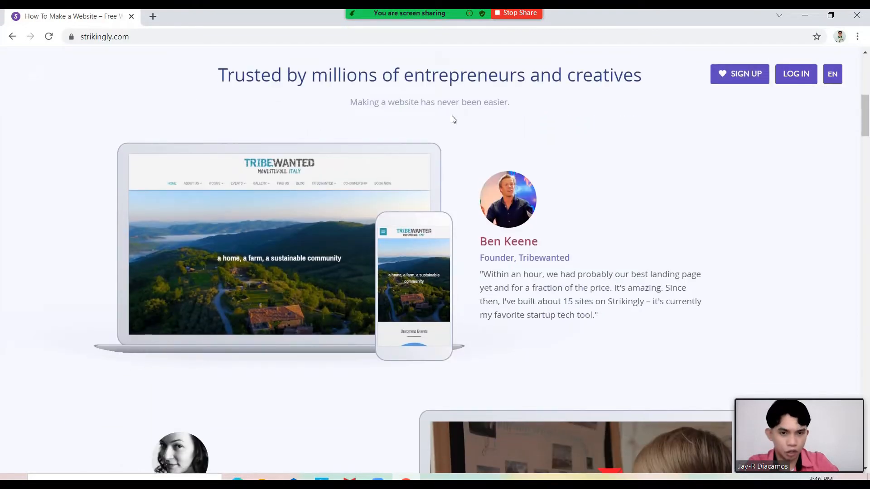
Highlight the 'Trusted by millions' heading and scroll past the customer showcases and Featured In logos
left_click_drag(226, 75, 567, 76)
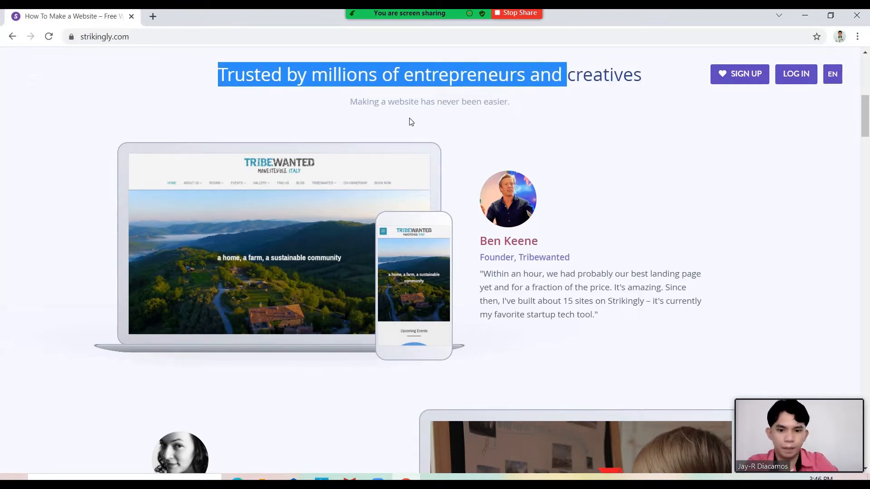
scroll(411, 121, "down", 9)
scroll(411, 121, "down", 4)
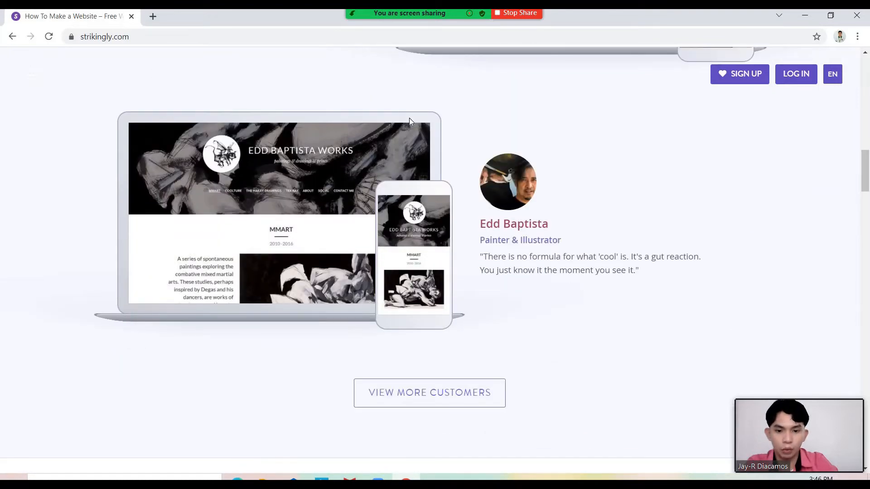
scroll(409, 120, "down", 1)
scroll(409, 120, "down", 2)
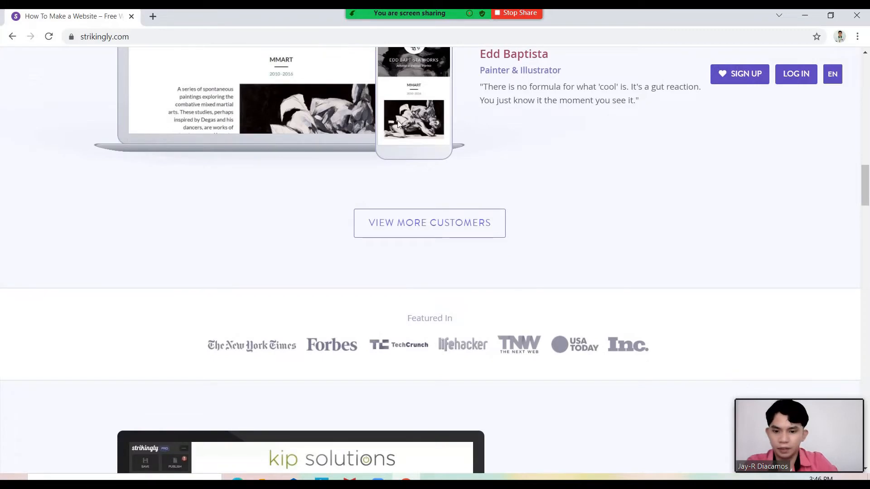
scroll(359, 140, "down", 1)
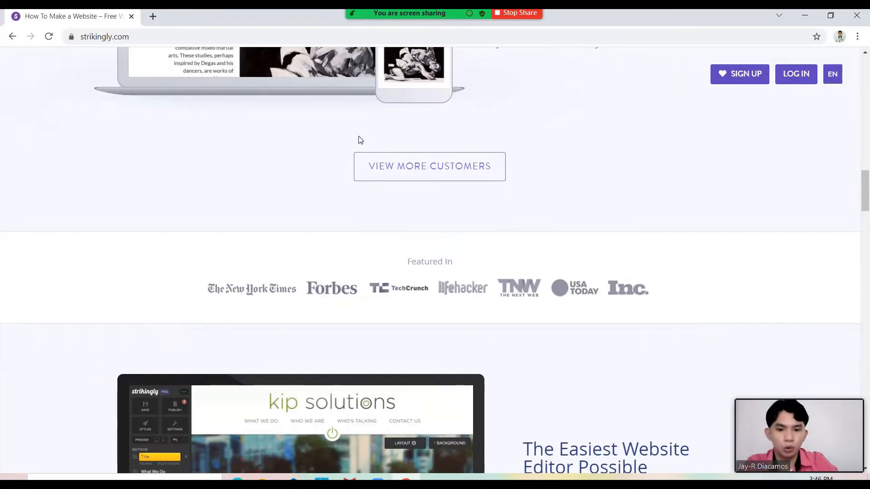
scroll(359, 140, "down", 1)
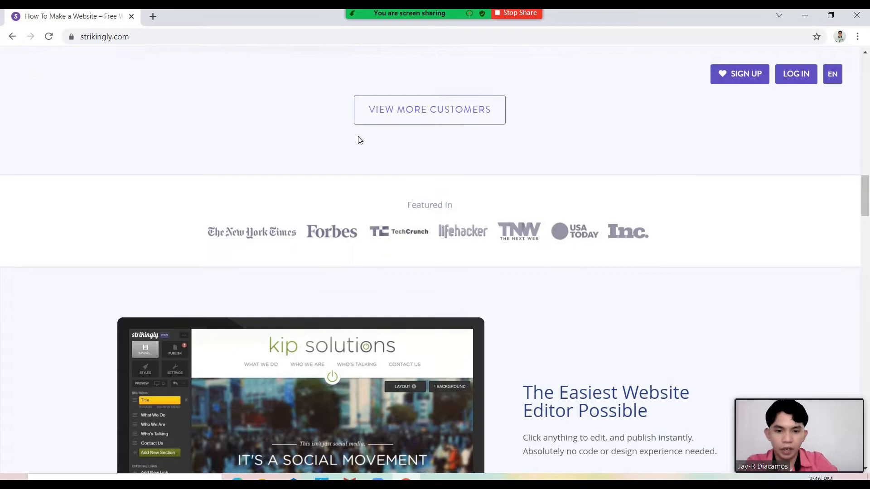
scroll(359, 143, "down", 4)
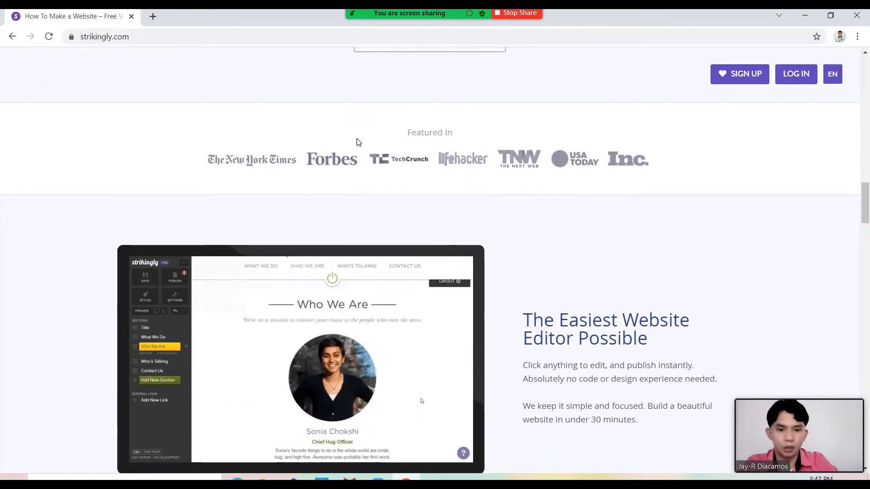
scroll(360, 142, "down", 2)
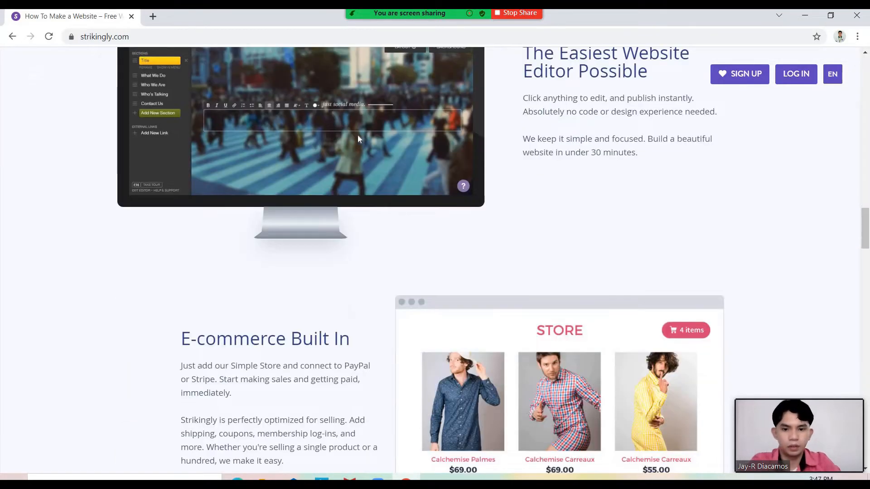
scroll(358, 139, "down", 2)
Highlight 'E-commerce Built In' and scroll down to the All the Features You Need section
left_click_drag(184, 229, 366, 235)
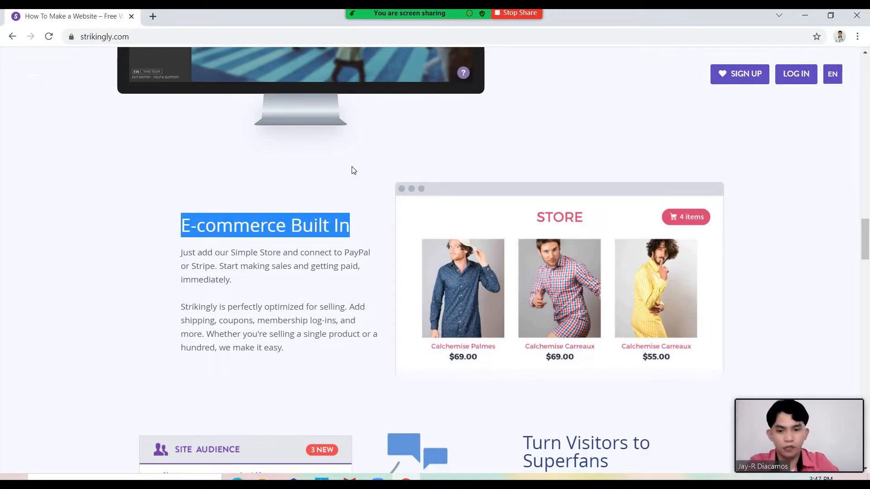
scroll(354, 171, "down", 1)
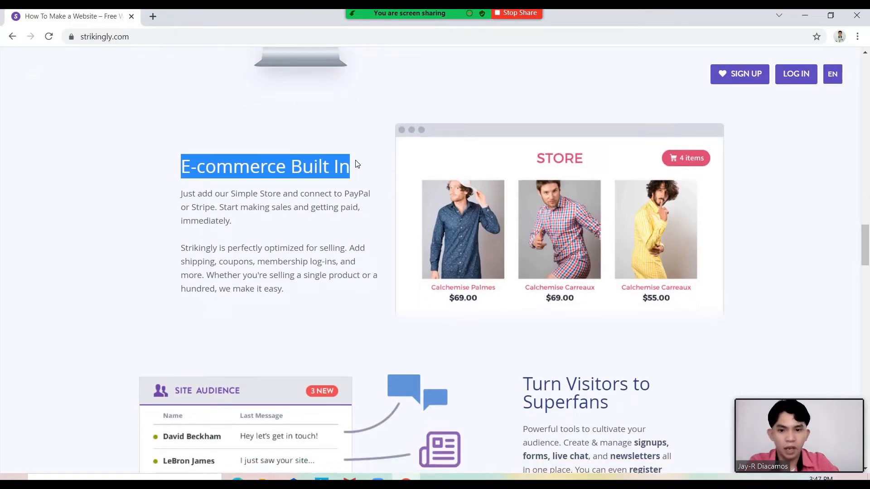
scroll(356, 164, "down", 3)
scroll(358, 164, "down", 1)
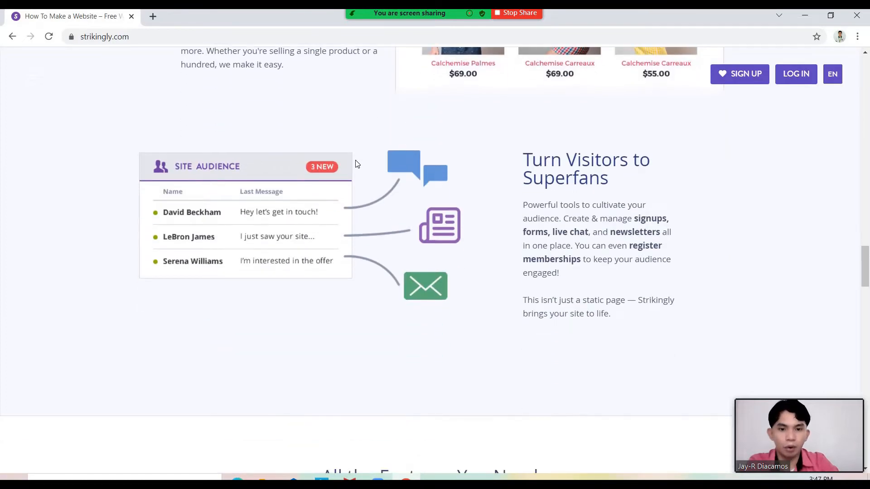
scroll(356, 163, "down", 8)
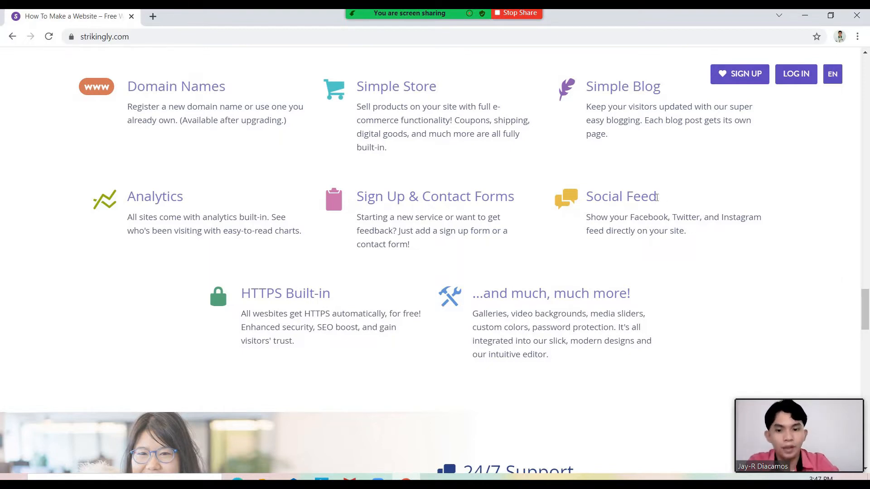
Scroll down through the features, 24/7 Support and Our Customers Love Us testimonials
scroll(656, 197, "down", 2)
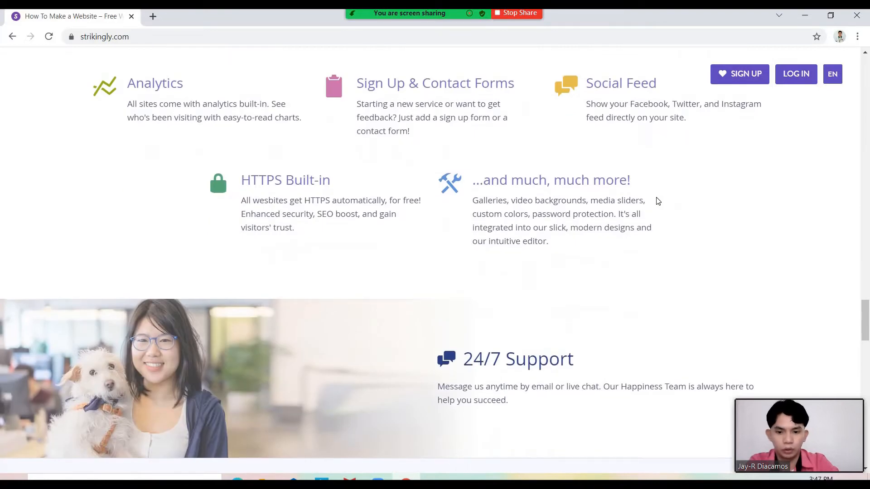
scroll(658, 200, "down", 5)
scroll(657, 200, "up", 3)
scroll(656, 200, "down", 2)
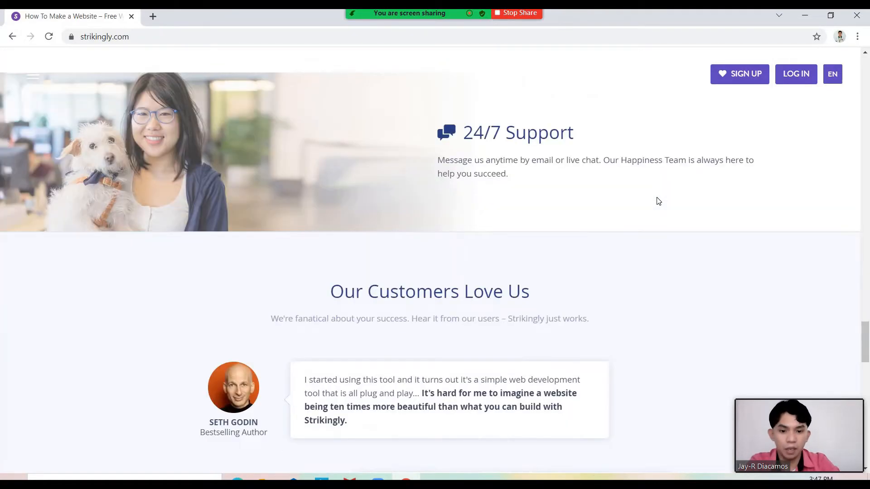
scroll(659, 201, "down", 7)
scroll(658, 202, "up", 6)
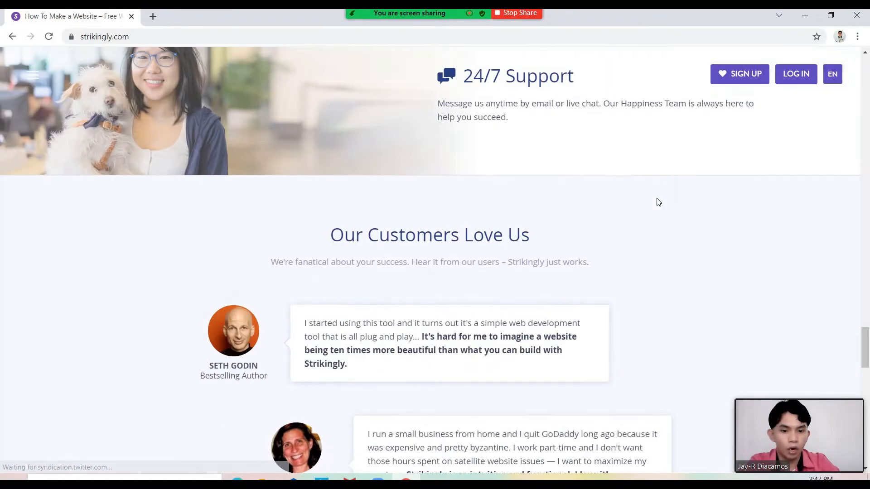
scroll(657, 202, "down", 3)
scroll(653, 201, "down", 3)
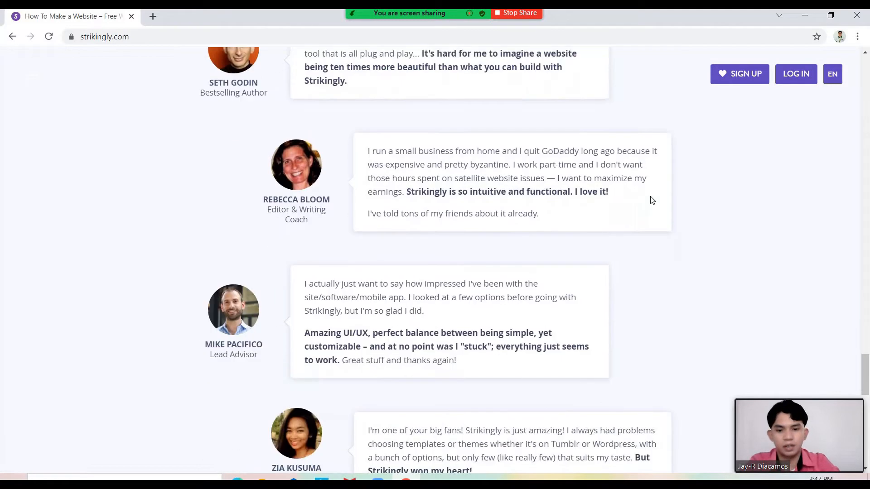
scroll(652, 201, "up", 3)
scroll(653, 200, "down", 5)
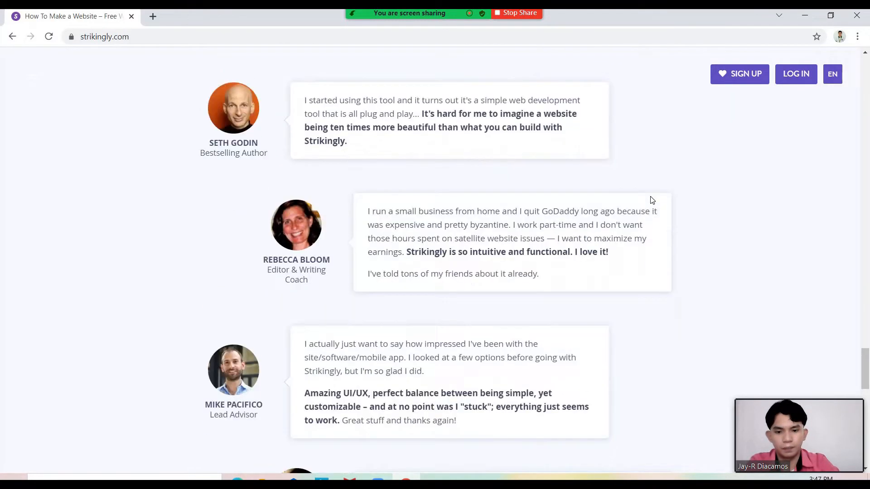
Scroll back up to the 'Make a website in minutes' sign-up banner
scroll(652, 200, "up", 15)
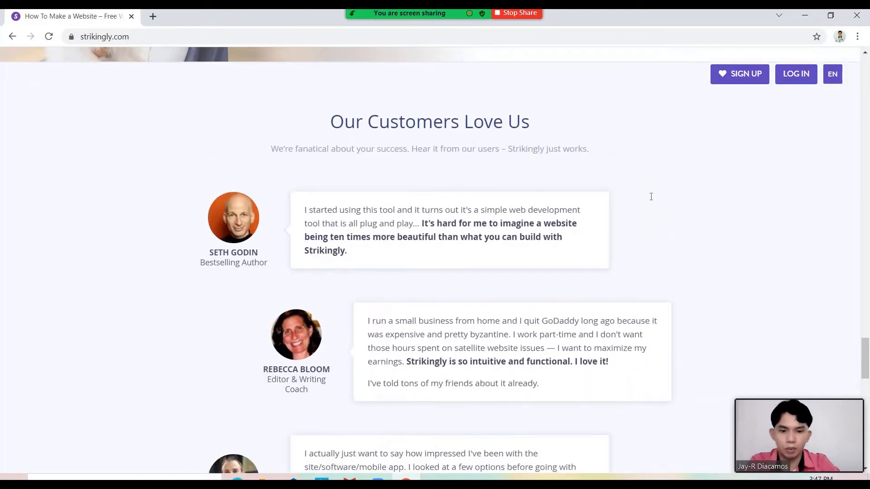
scroll(651, 197, "up", 20)
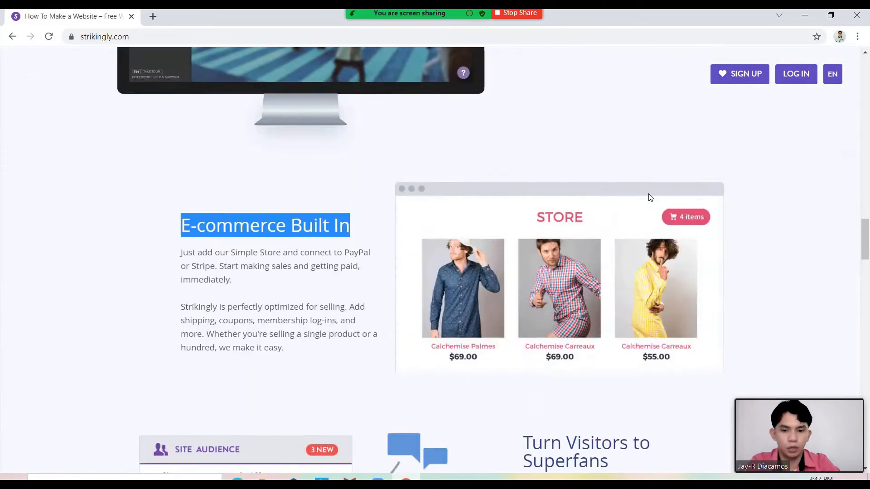
scroll(648, 187, "up", 15)
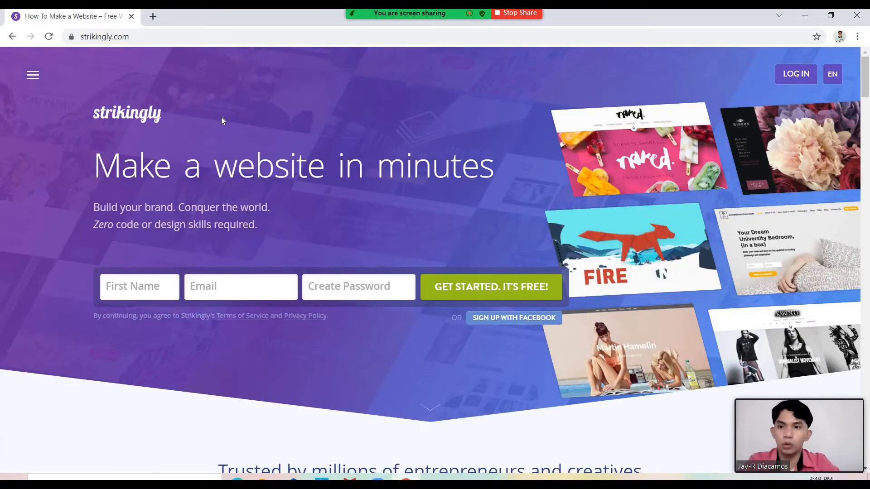
Bring the homepage's sign-up form into view, with focus off the web address
left_click_drag(129, 36, 73, 37)
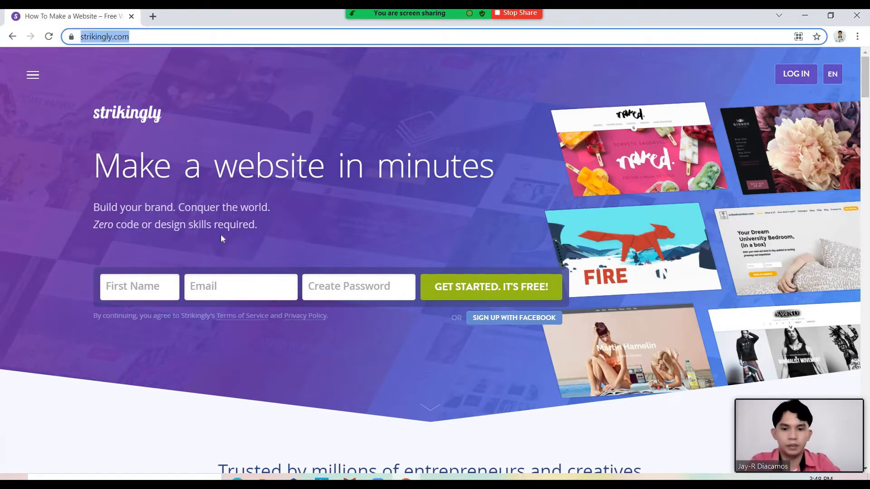
scroll(221, 234, "down", 2)
scroll(233, 232, "down", 1)
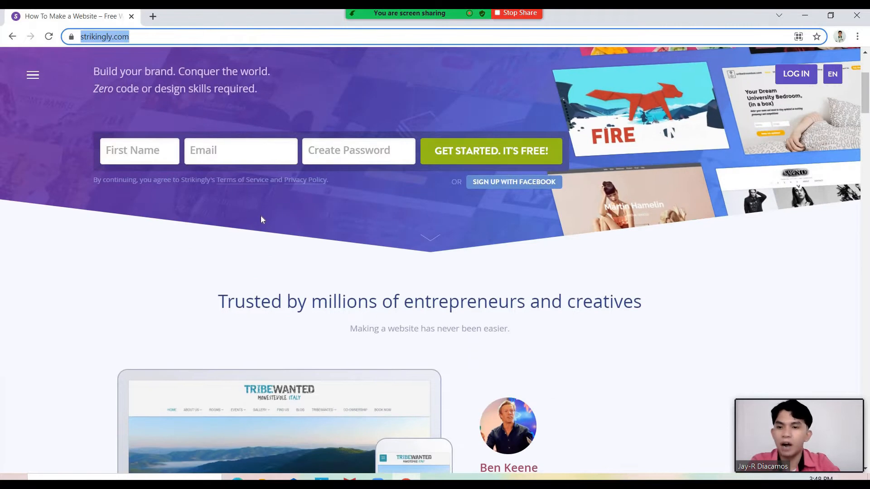
scroll(261, 220, "up", 1)
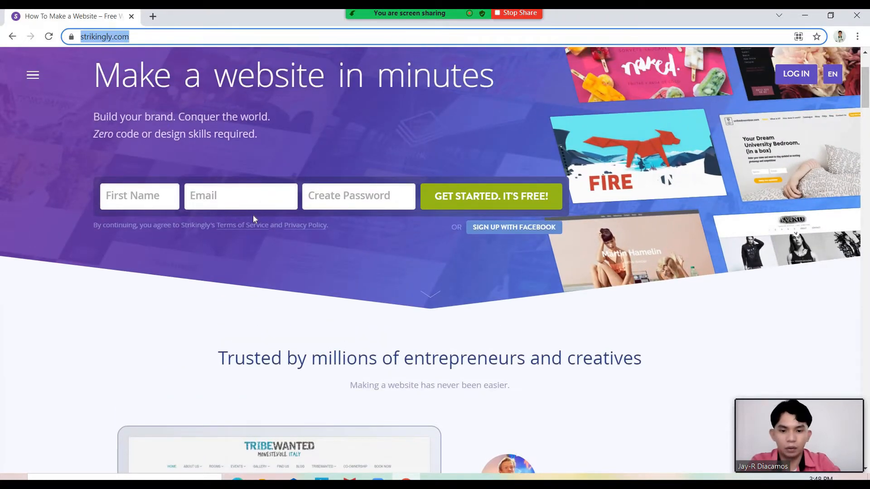
left_click(218, 293)
scroll(219, 293, "up", 2)
scroll(125, 251, "down", 1)
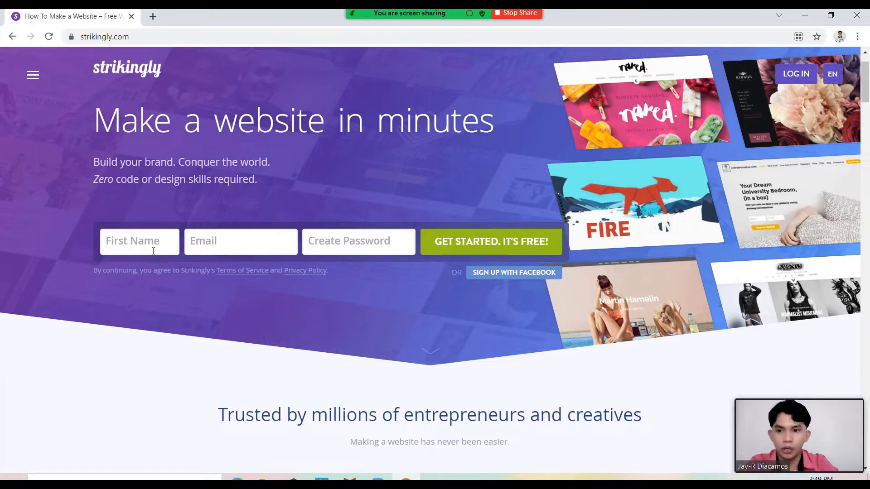
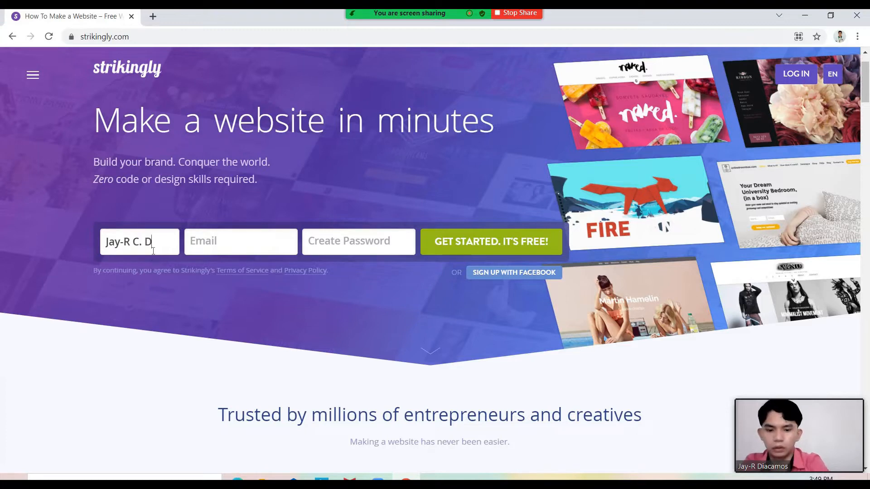
Enter the first name, e-mail address and a new password, then submit the sign-up form
left_click(222, 240)
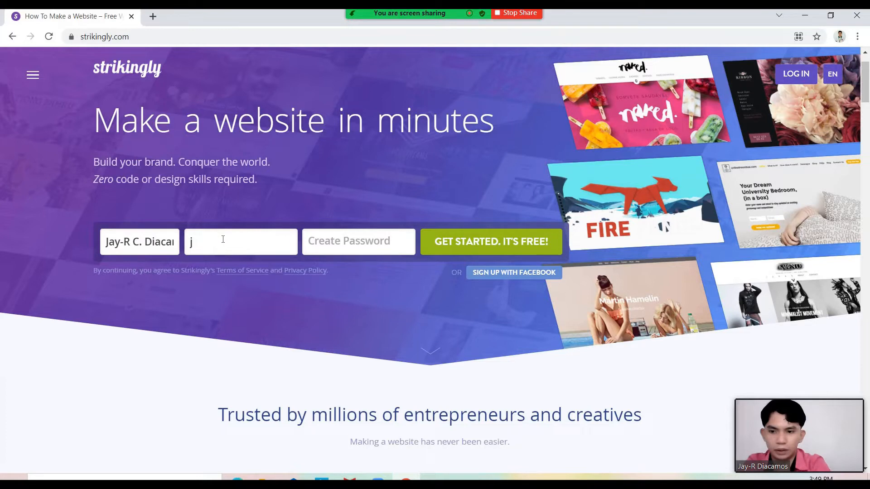
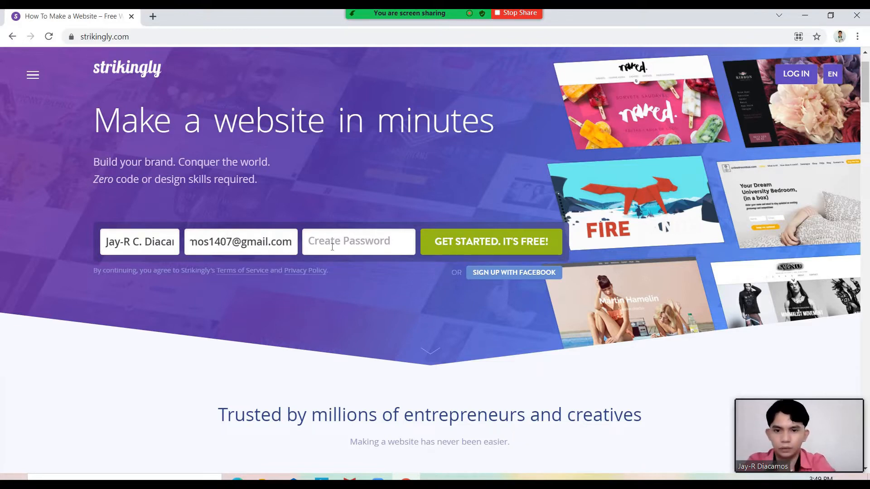
left_click(341, 249)
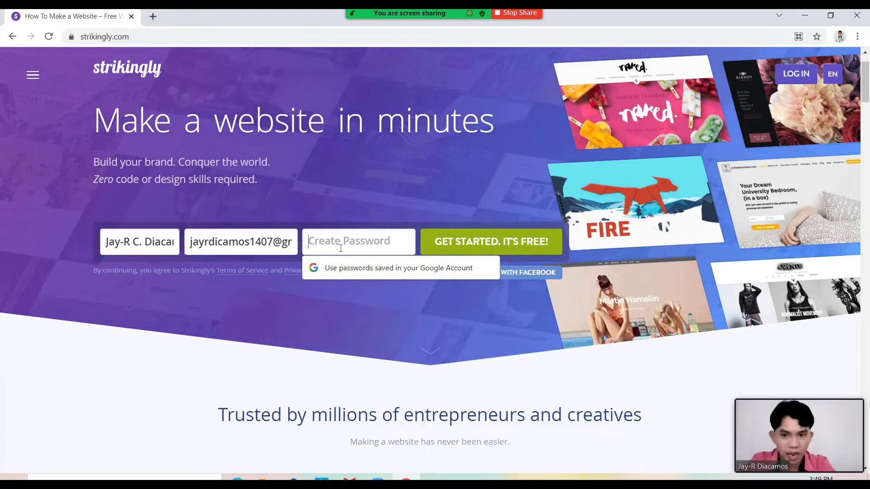
type("•••••")
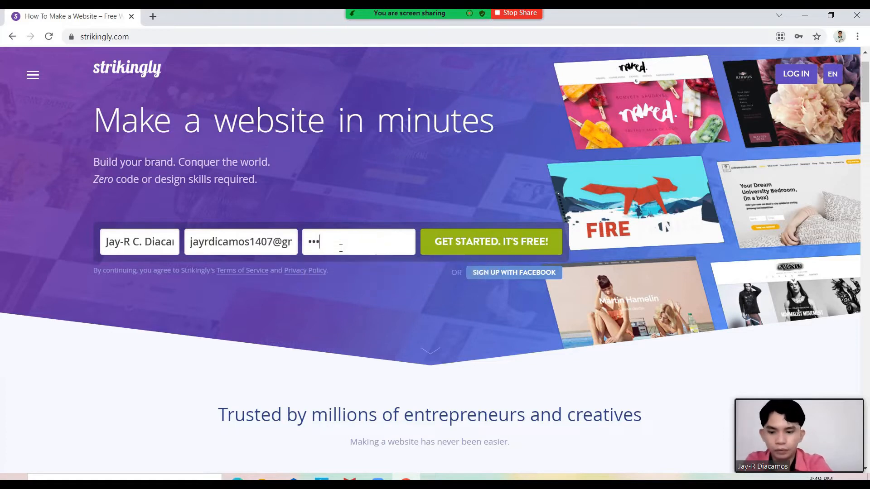
type("•••")
key("Return")
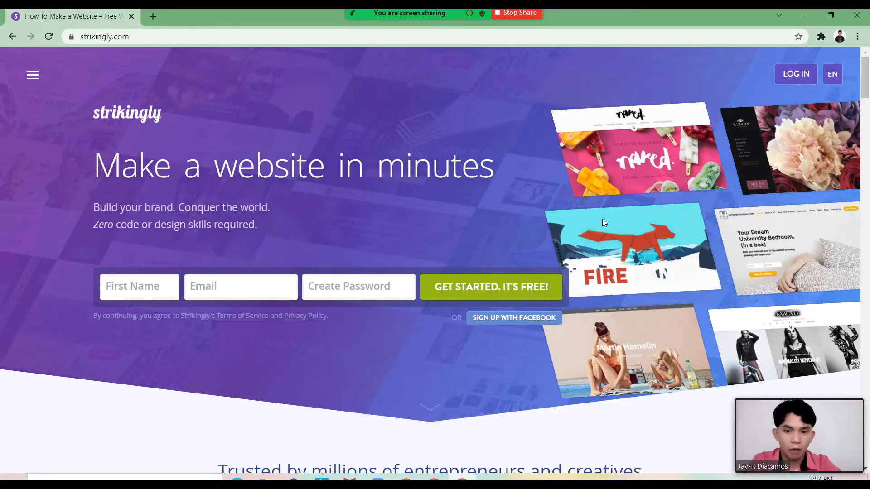
left_click(551, 318)
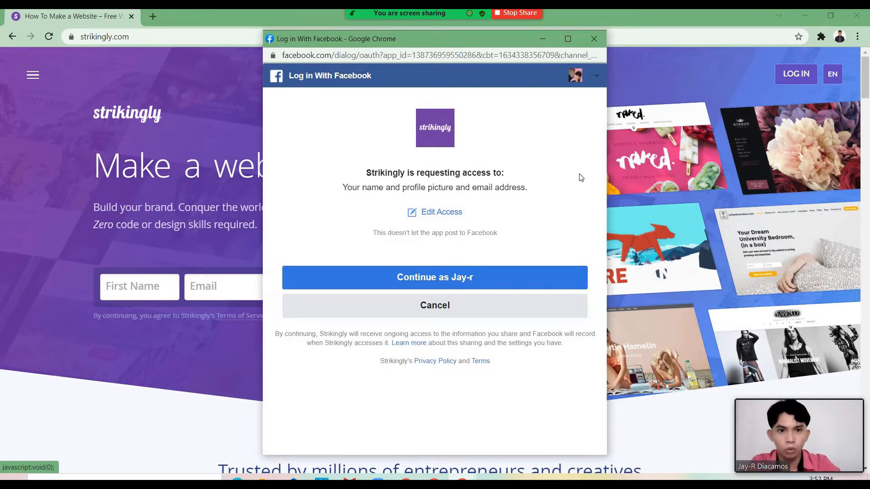
left_click(591, 45)
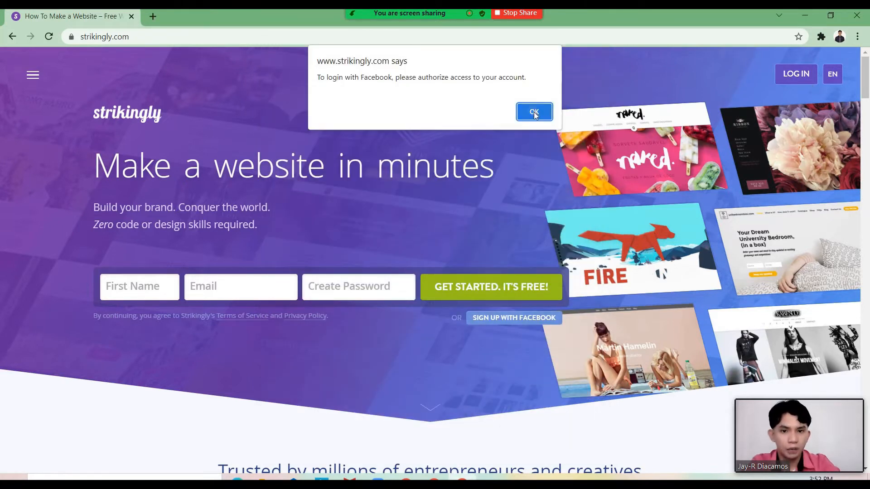
left_click(535, 113)
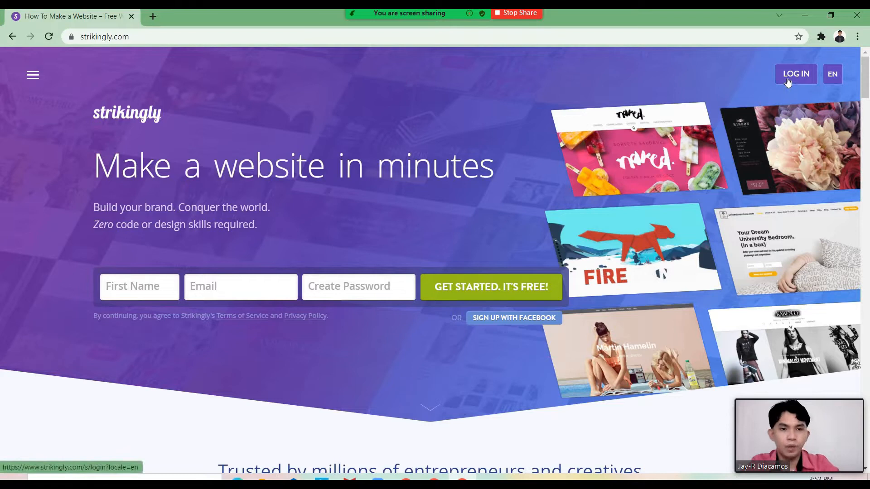
Try the LinkedIn login option, then go back to Strikingly
left_click(788, 81)
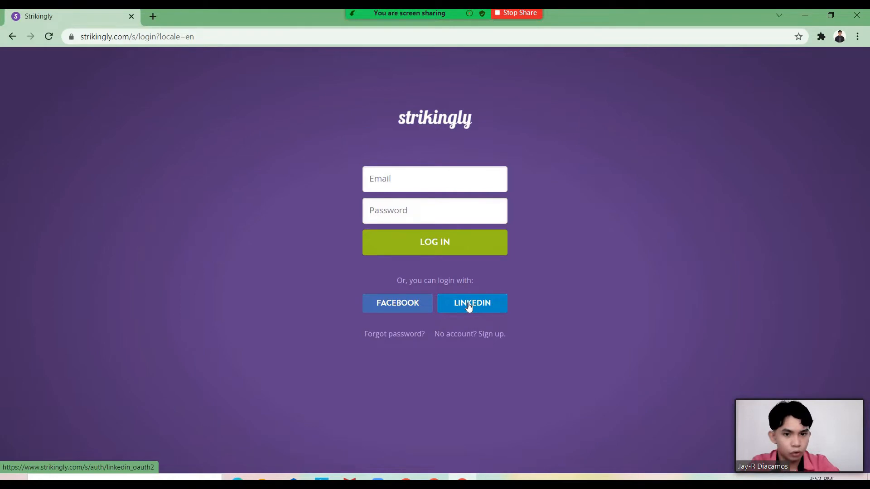
left_click(469, 307)
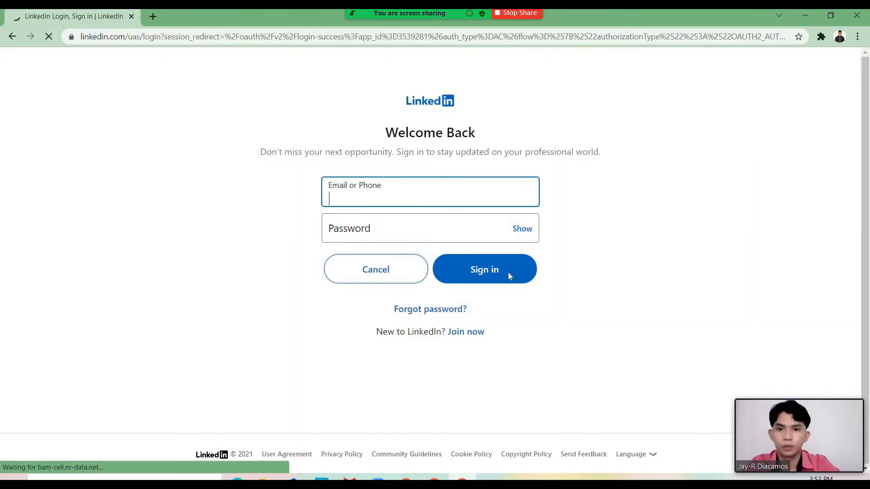
left_click(11, 37)
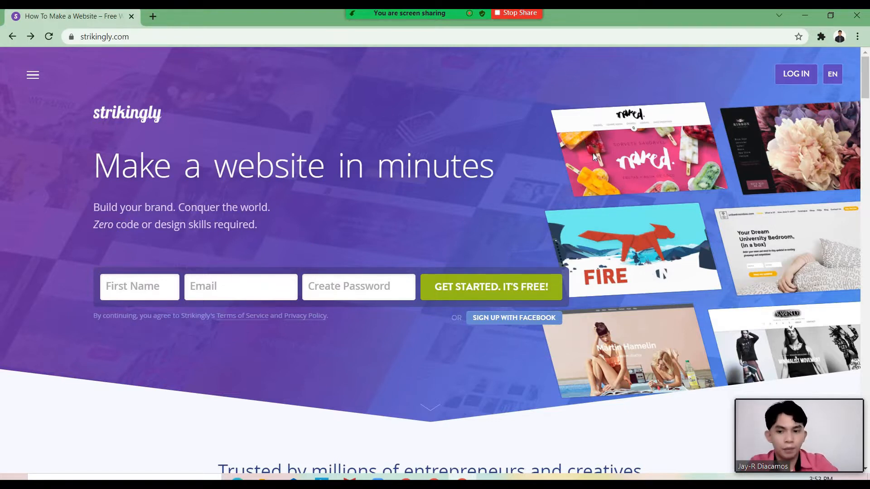
Log in using the saved e-mail from autofill to reach the My Sites dashboard
left_click(799, 73)
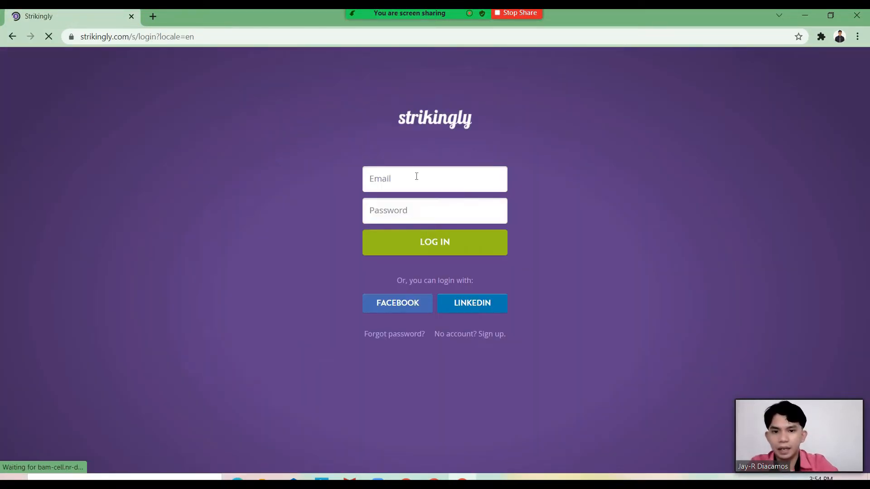
type("j")
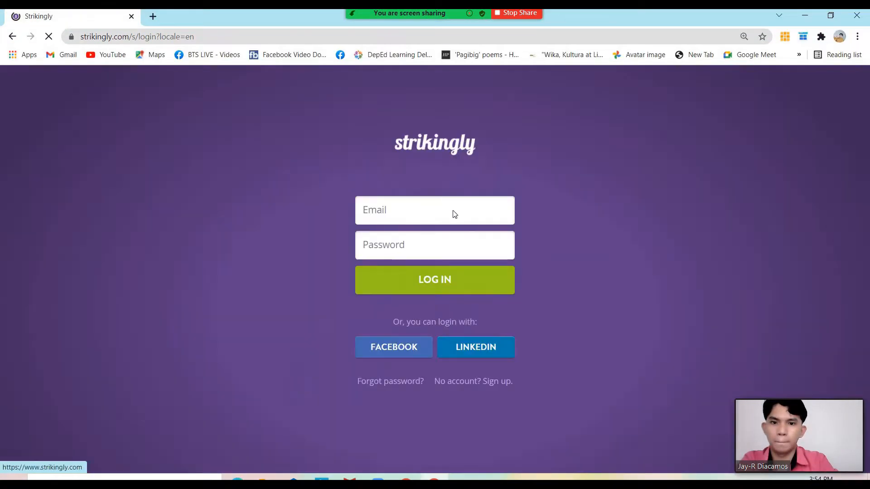
left_click(455, 216)
left_click(498, 239)
left_click(507, 212)
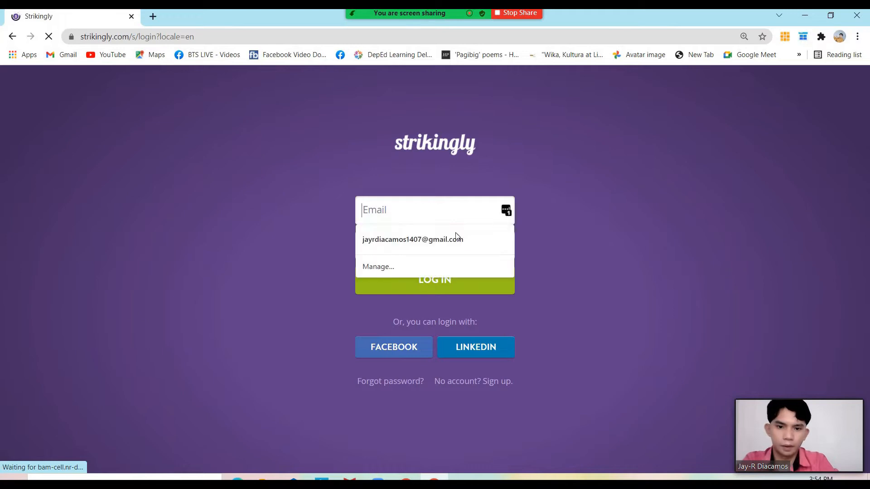
left_click(455, 238)
left_click(506, 246)
left_click(454, 275)
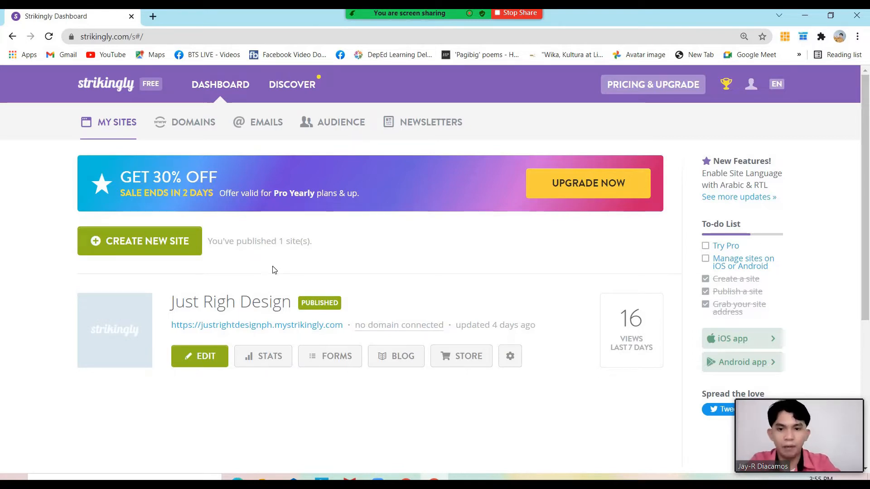
left_click(234, 326)
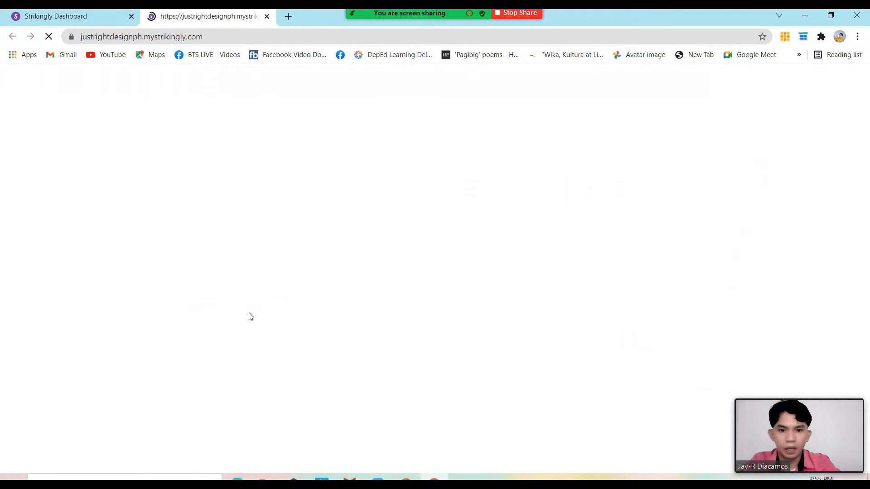
scroll(254, 167, "down", 10)
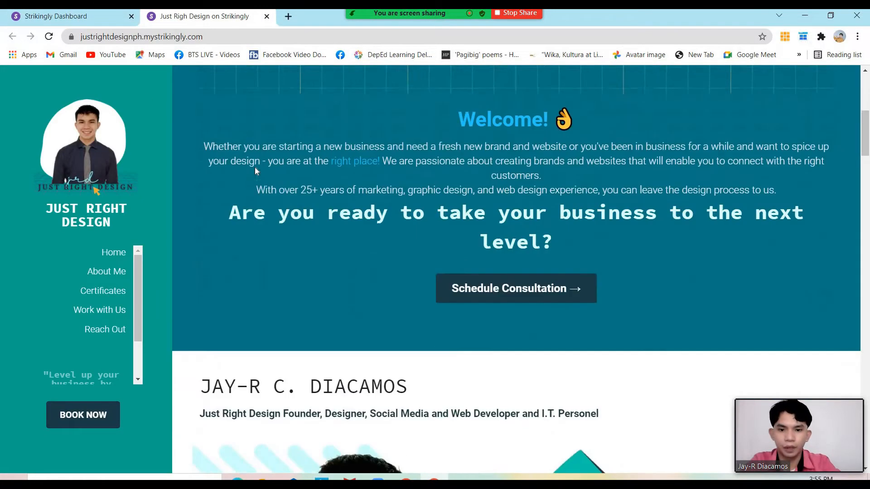
scroll(255, 170, "down", 8)
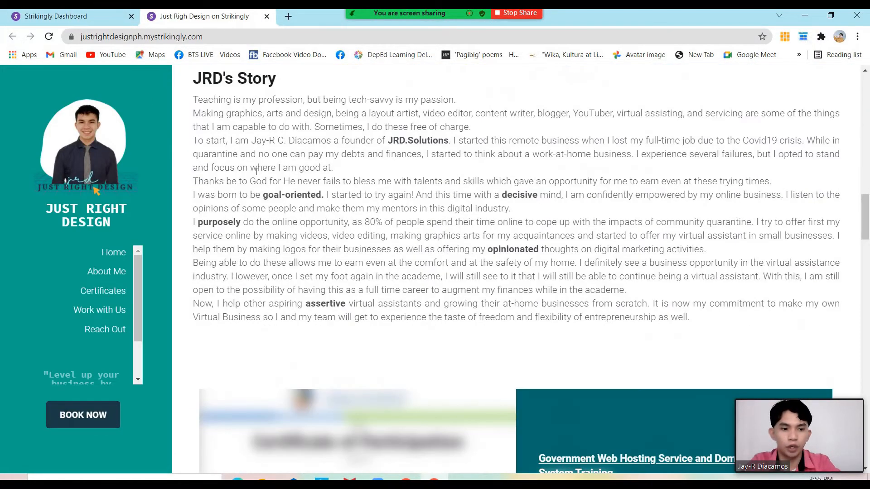
scroll(229, 220, "down", 10)
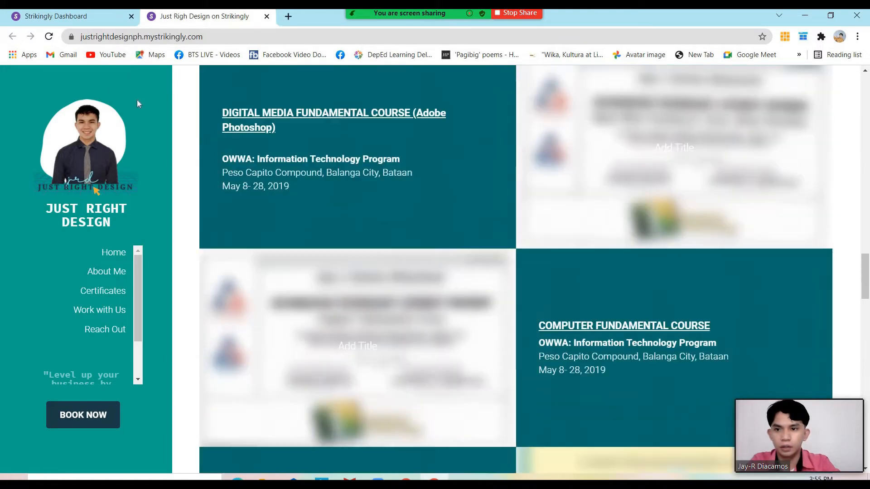
scroll(137, 99, "down", 5)
left_click(89, 19)
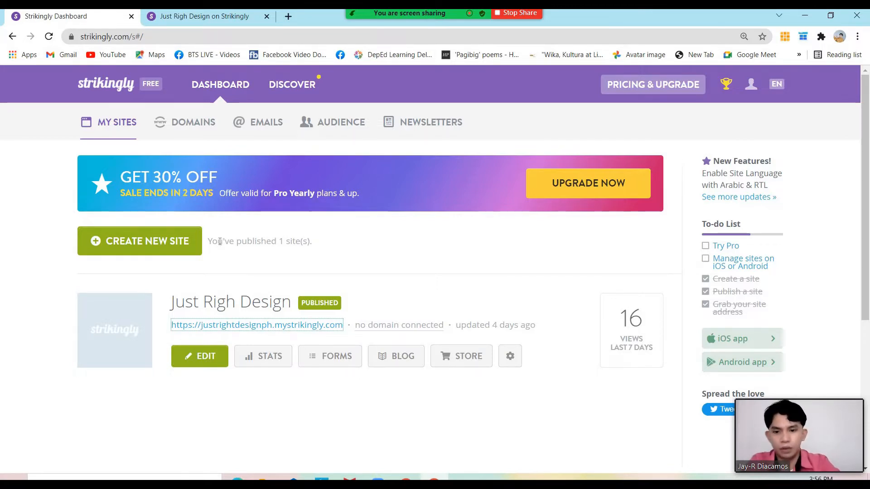
Create a new site, browse the template cards like RemoteJoy and Interior, then return to the top
left_click(143, 253)
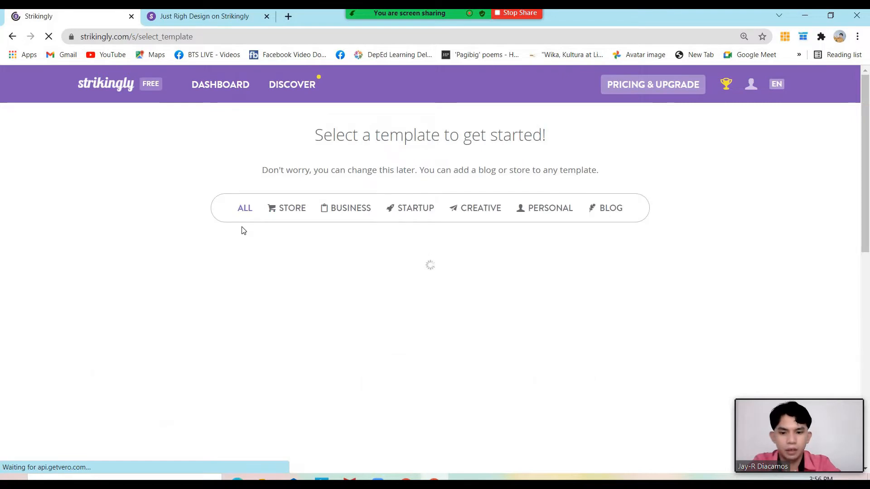
scroll(243, 231, "down", 3)
scroll(243, 230, "down", 1)
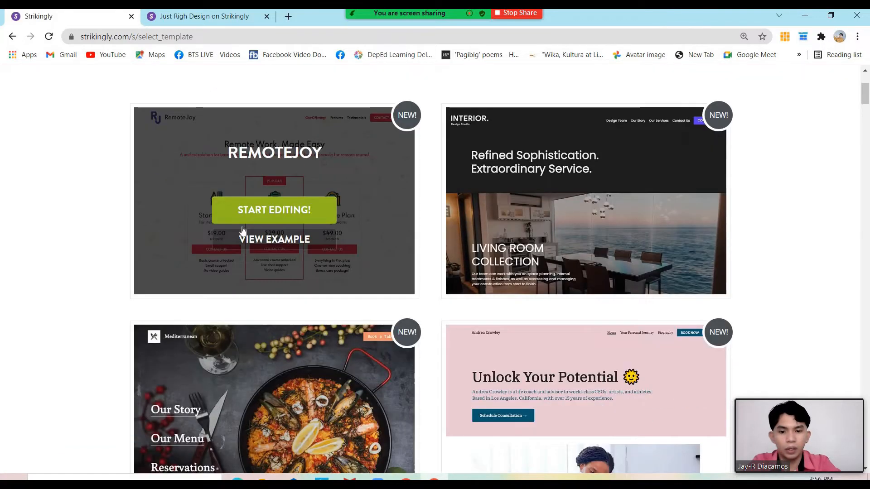
scroll(243, 230, "down", 3)
scroll(242, 230, "up", 4)
scroll(242, 230, "up", 2)
scroll(243, 229, "down", 10)
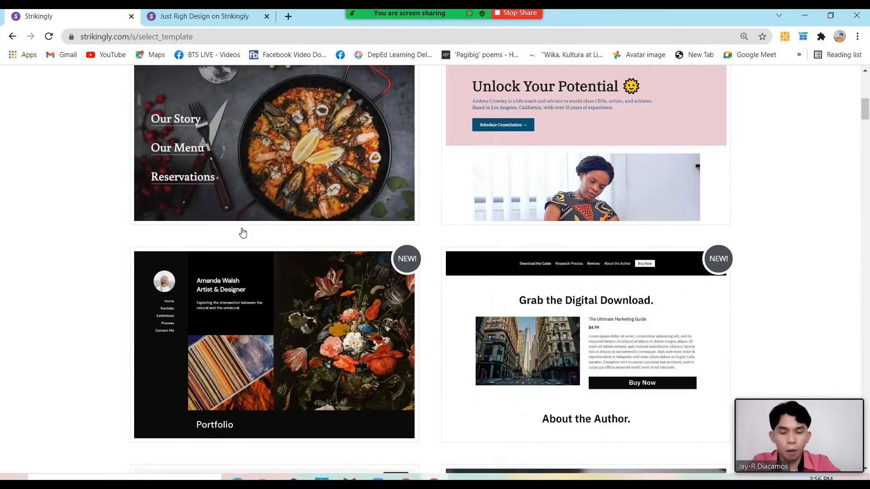
scroll(243, 233, "down", 5)
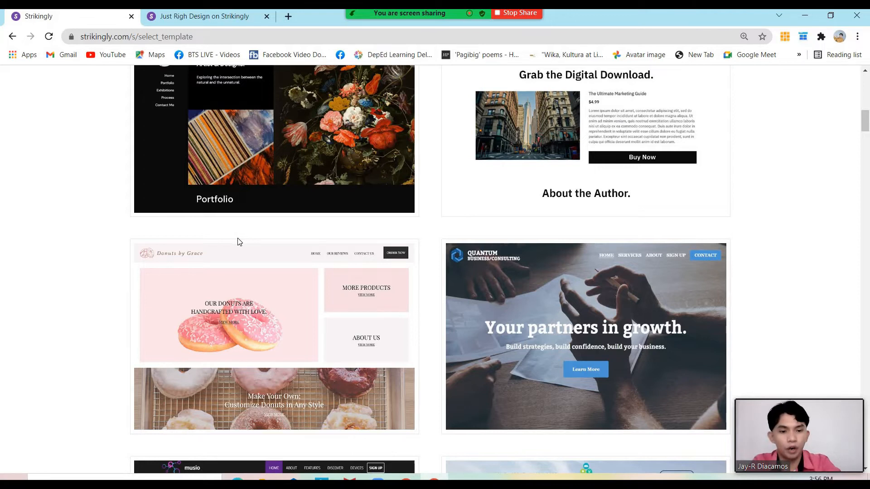
scroll(239, 242, "down", 7)
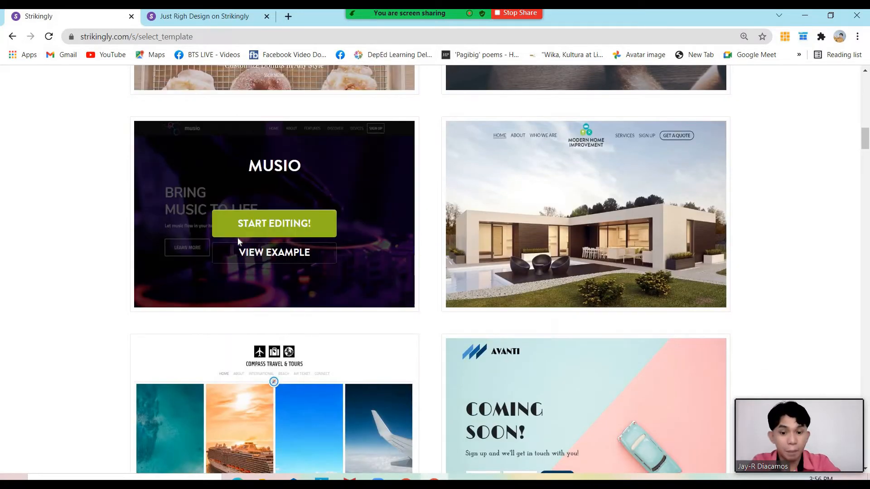
scroll(239, 242, "down", 5)
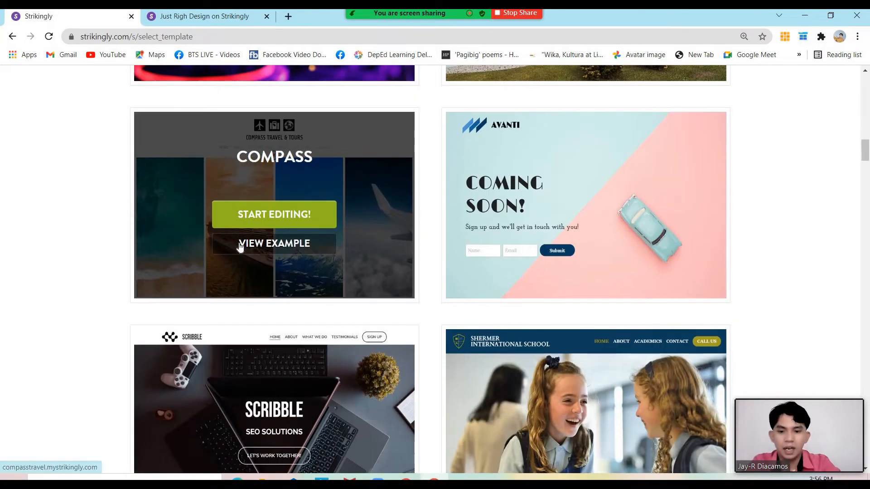
scroll(240, 246, "up", 7)
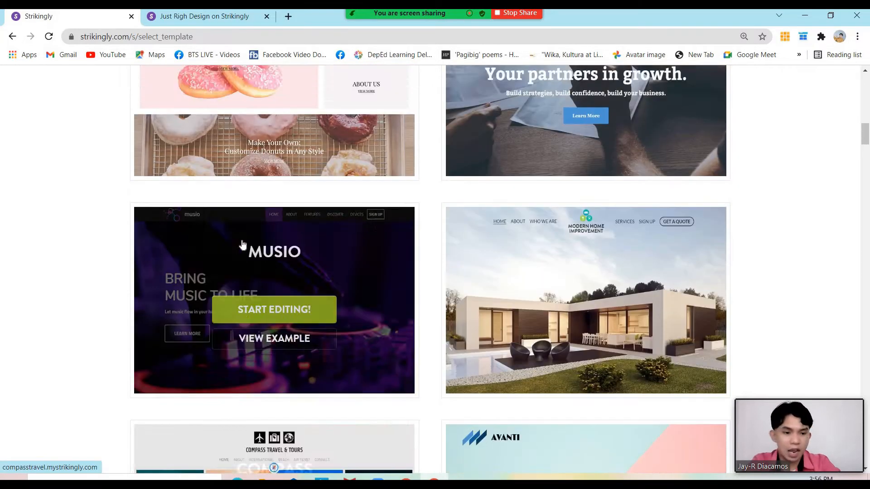
scroll(243, 245, "up", 8)
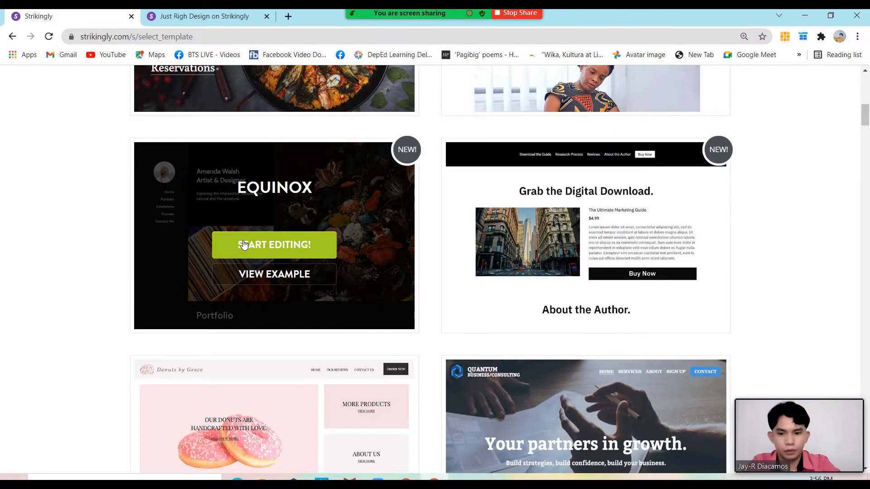
scroll(243, 245, "up", 9)
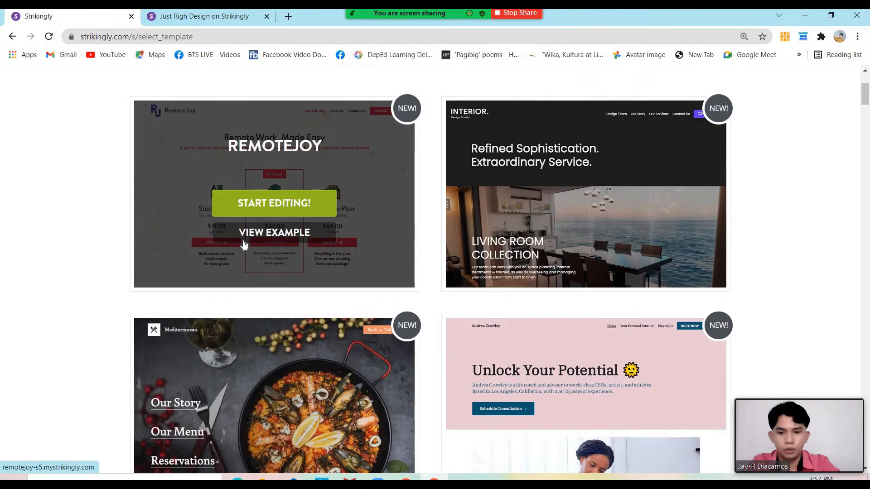
scroll(244, 244, "up", 4)
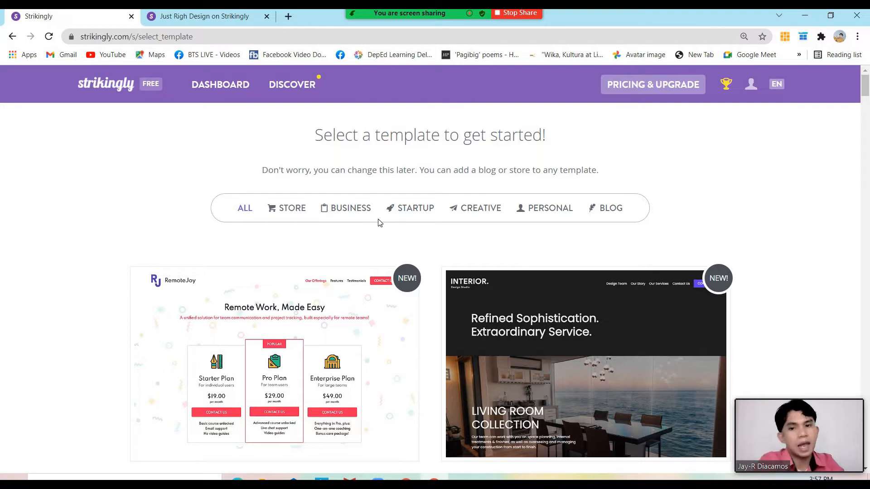
Filter templates by Business, Personal, then Blog, browsing blog templates like Ink Blog and Byte Sized
left_click(364, 206)
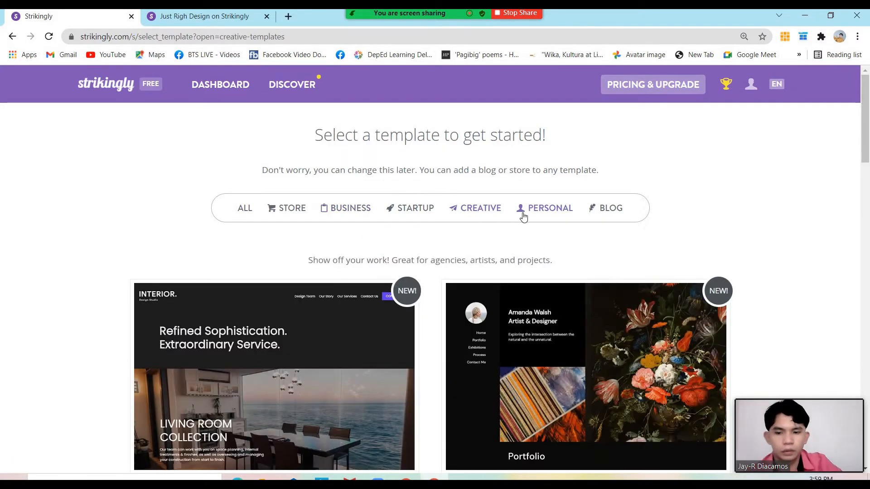
left_click(548, 214)
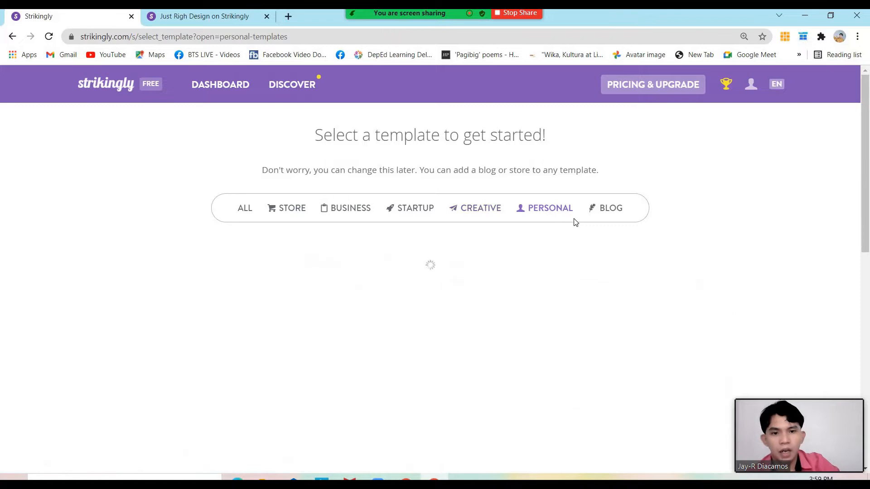
left_click(610, 216)
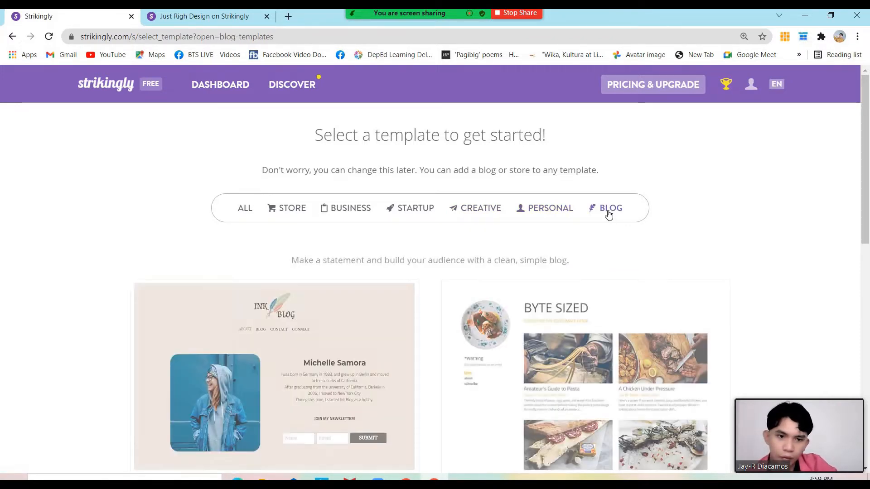
scroll(474, 249, "down", 4)
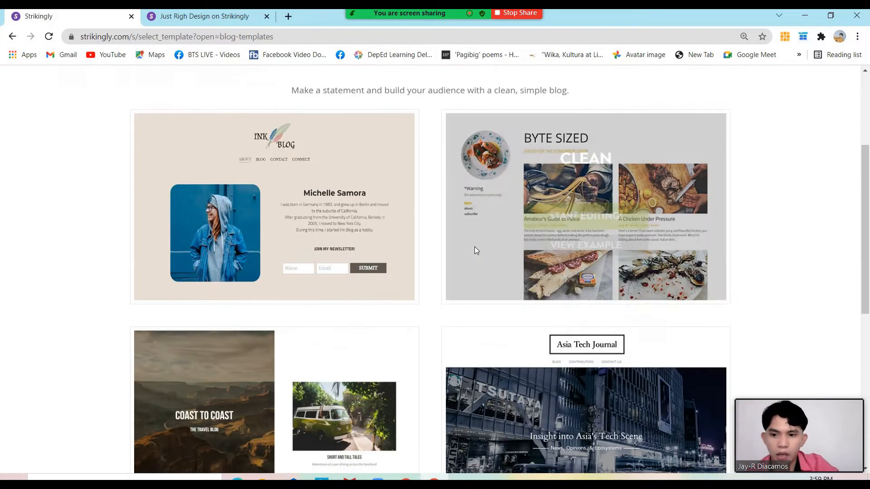
scroll(475, 249, "down", 8)
scroll(478, 250, "up", 12)
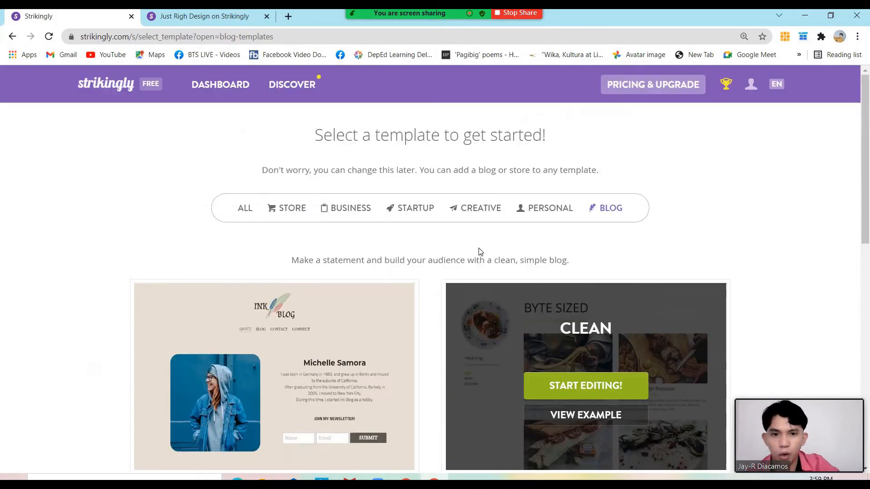
Switch back to the All category and scroll down to the Equinox template card
left_click(243, 196)
scroll(536, 234, "down", 4)
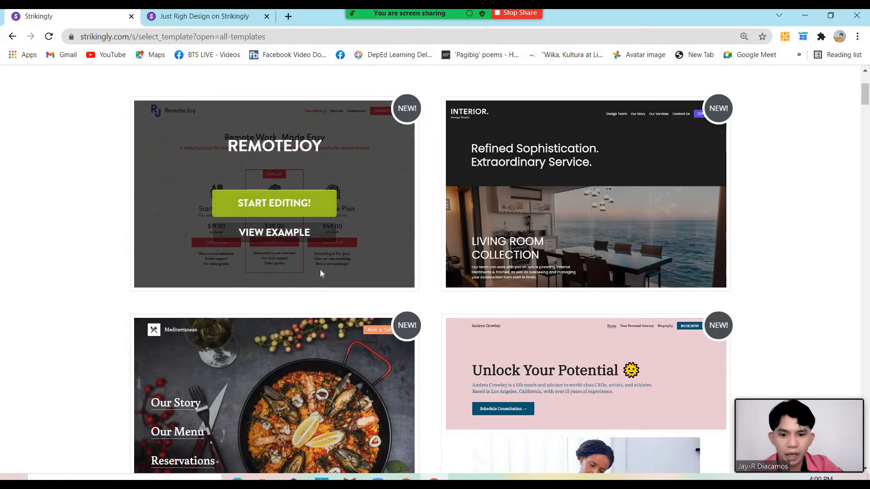
scroll(320, 270, "down", 2)
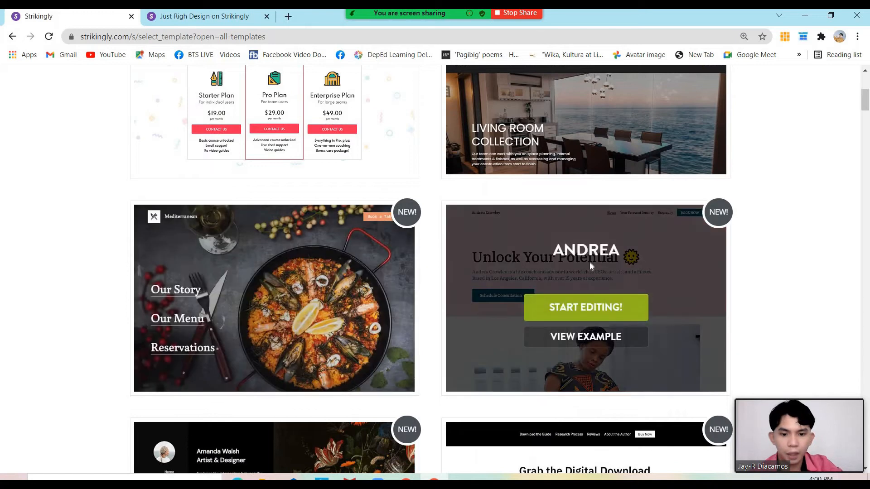
scroll(332, 266, "down", 3)
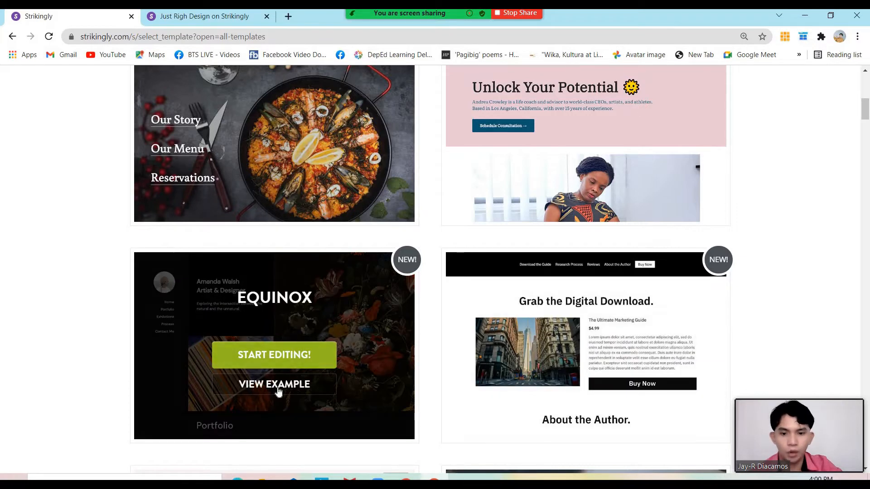
left_click(282, 388)
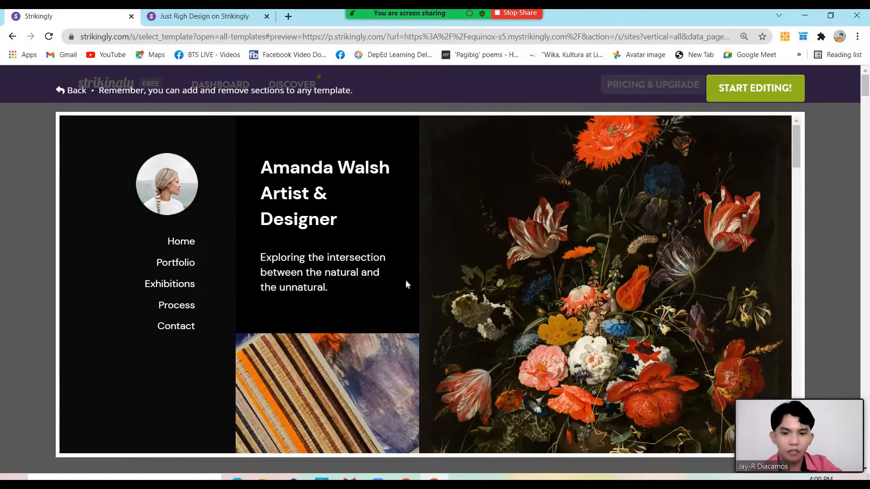
scroll(406, 281, "down", 2)
scroll(406, 290, "down", 8)
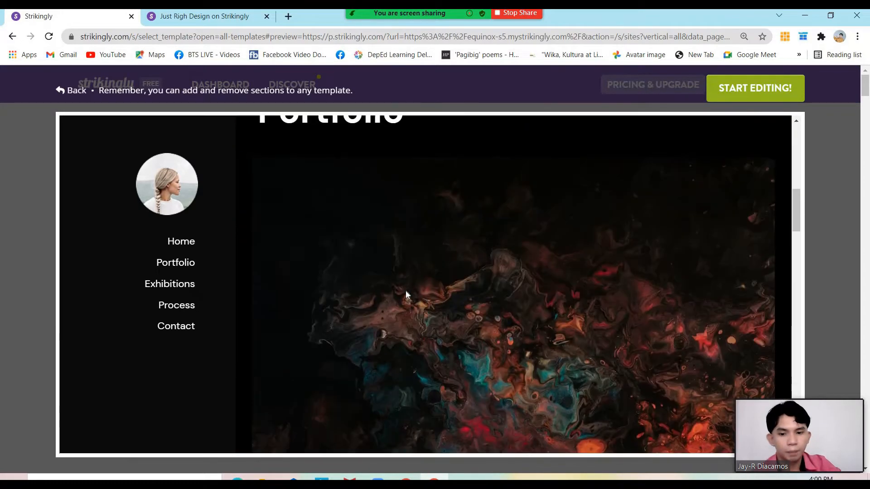
scroll(409, 296, "down", 4)
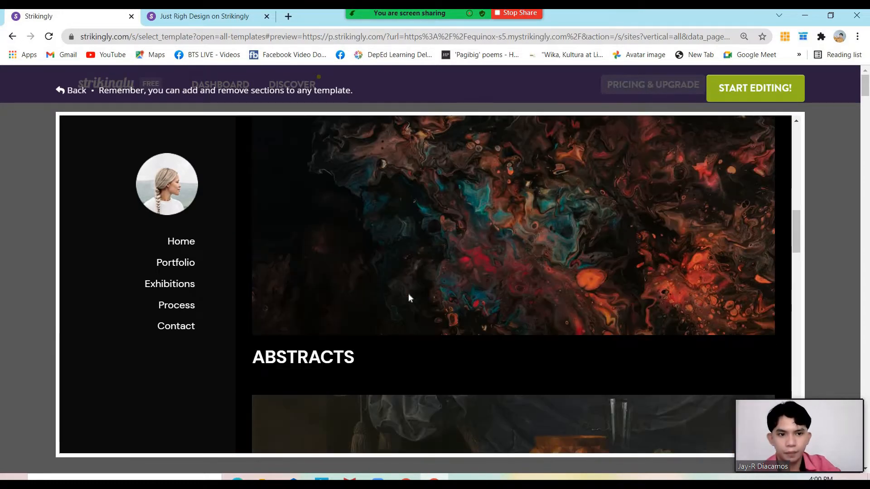
scroll(409, 296, "up", 1)
scroll(409, 298, "down", 1)
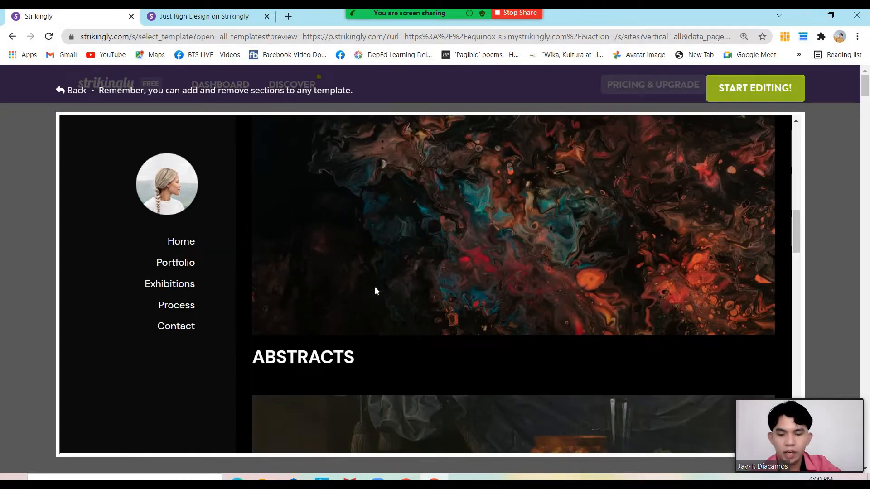
scroll(350, 300, "down", 5)
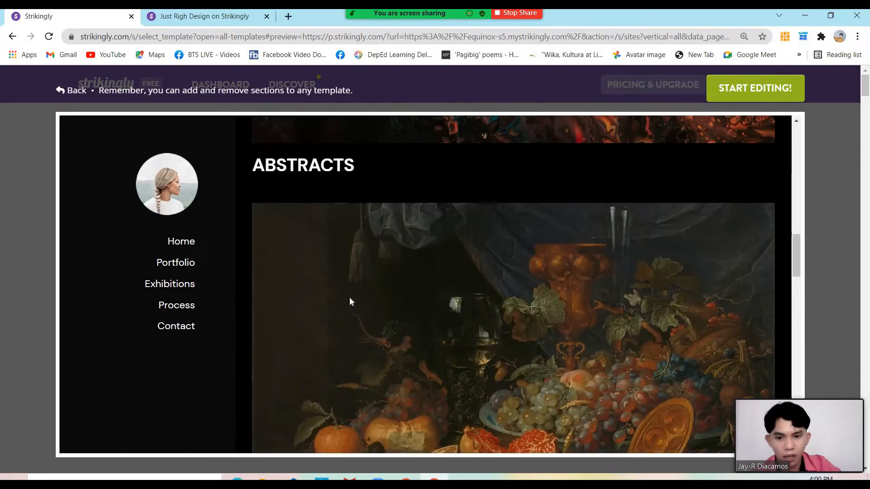
scroll(350, 297, "down", 6)
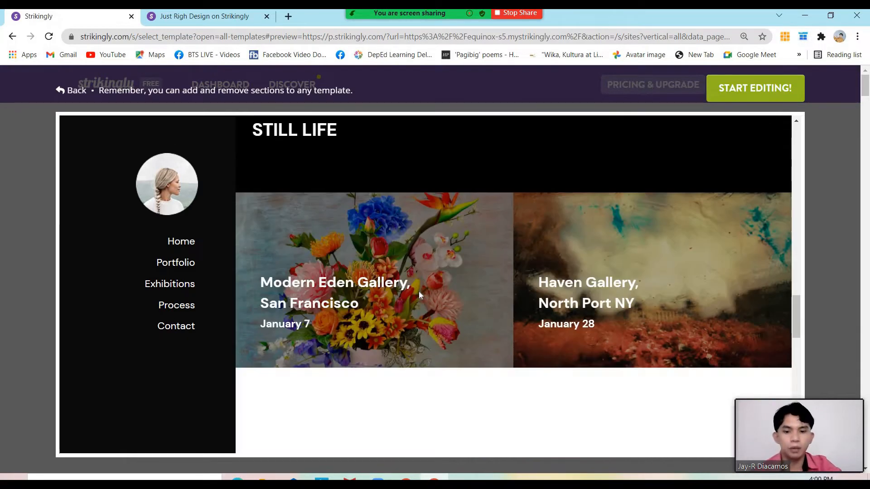
scroll(433, 295, "down", 4)
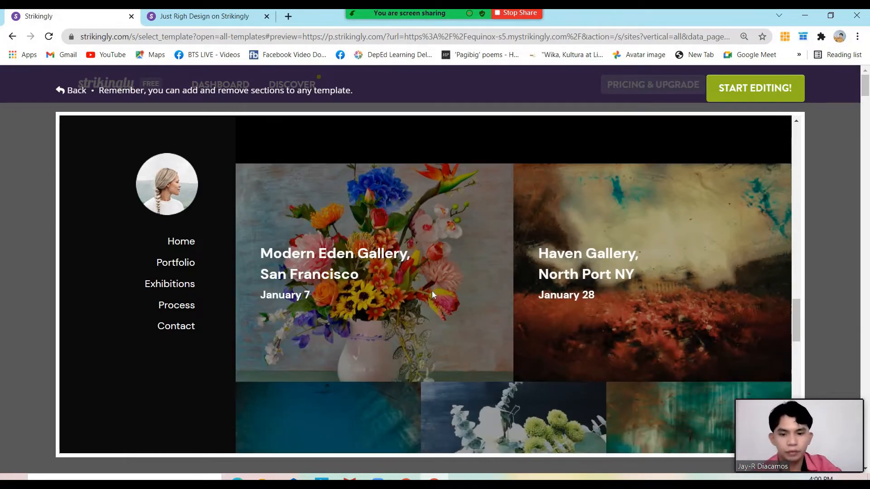
scroll(433, 295, "down", 2)
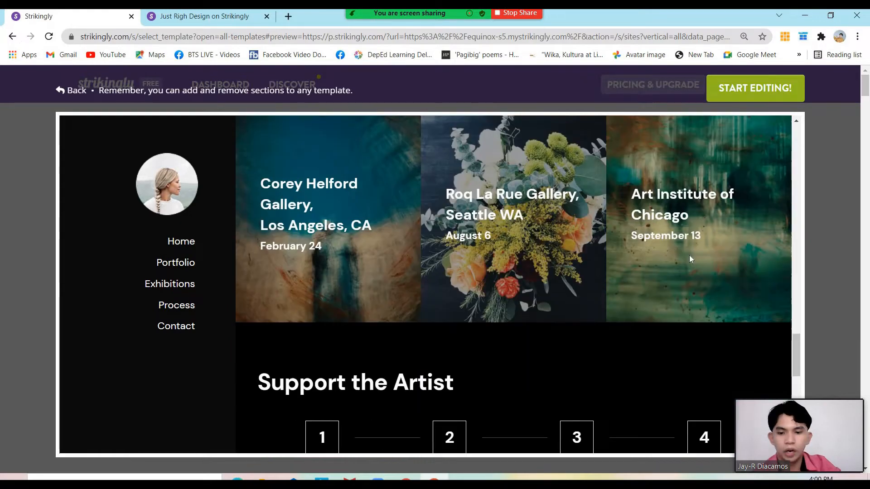
left_click(855, 196)
scroll(448, 262, "down", 4)
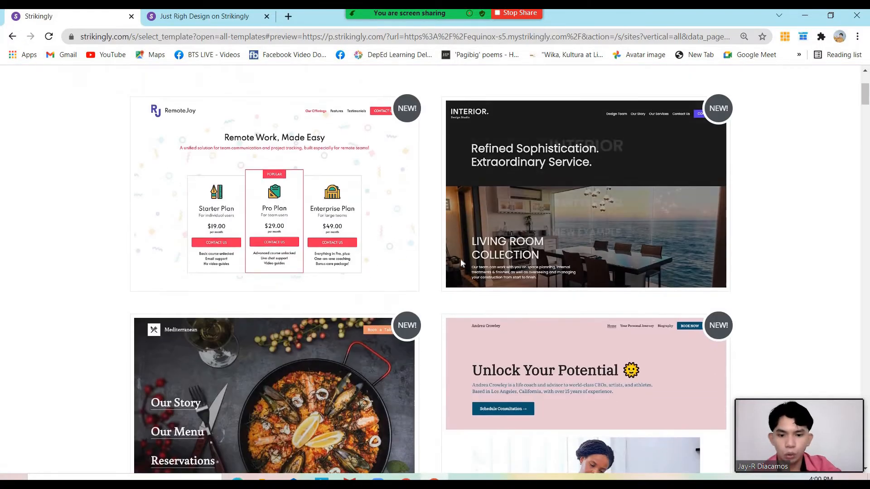
scroll(455, 265, "down", 5)
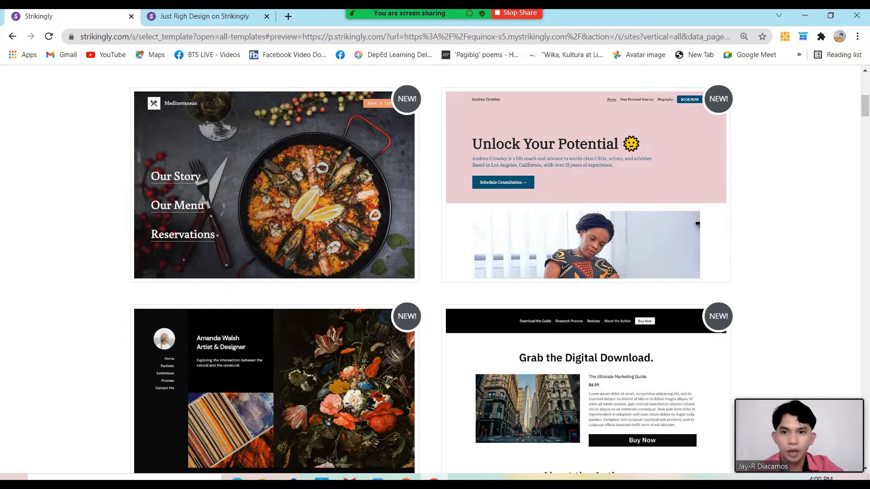
left_click(206, 17)
scroll(454, 283, "down", 6)
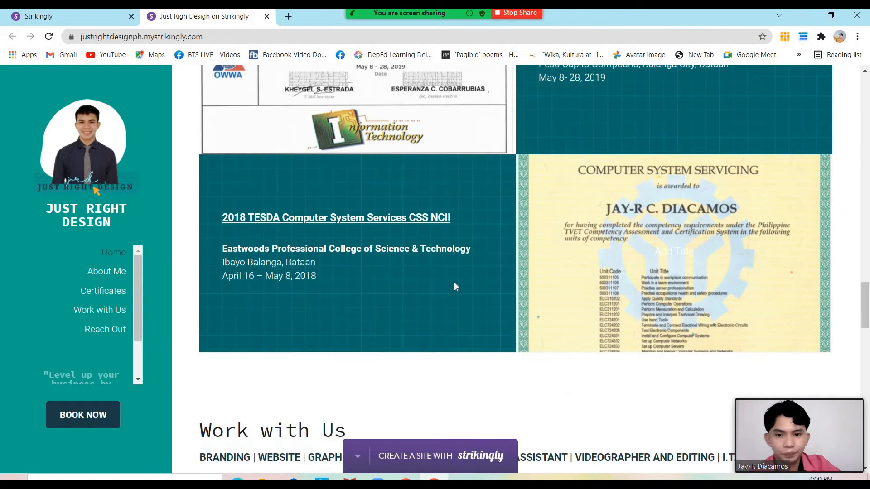
scroll(452, 288, "up", 5)
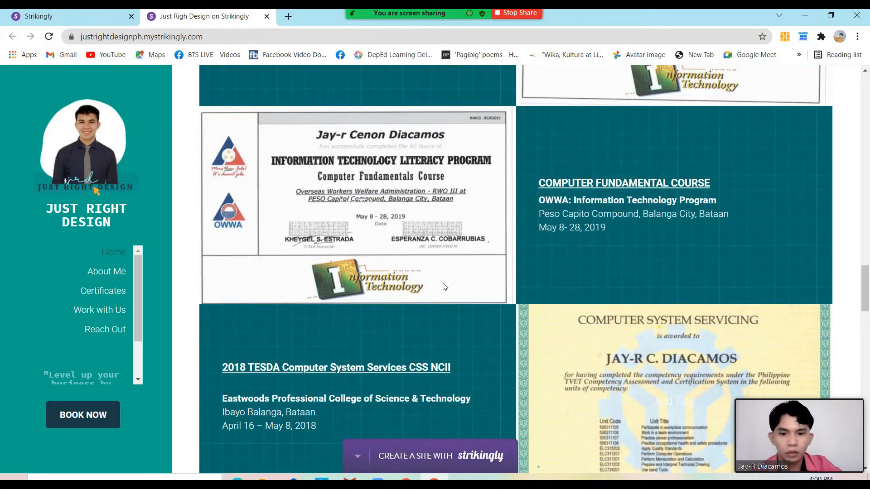
left_click(59, 14)
left_click(195, 20)
scroll(506, 273, "down", 5)
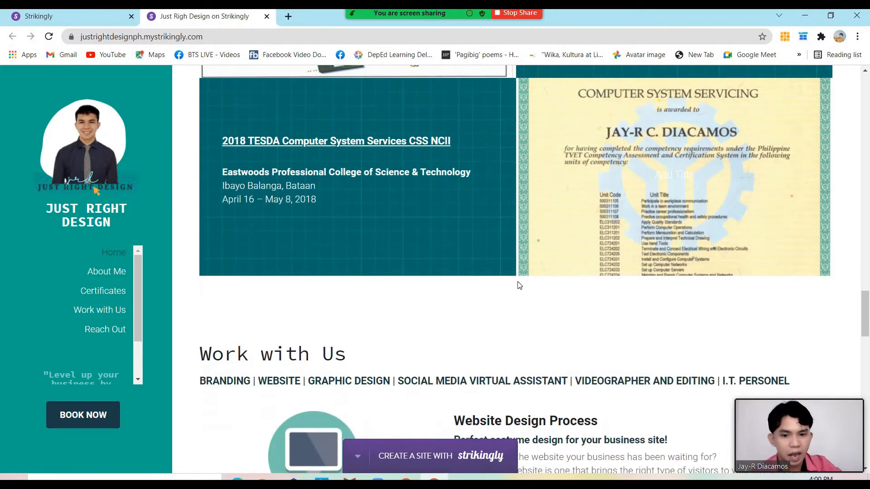
scroll(519, 285, "down", 10)
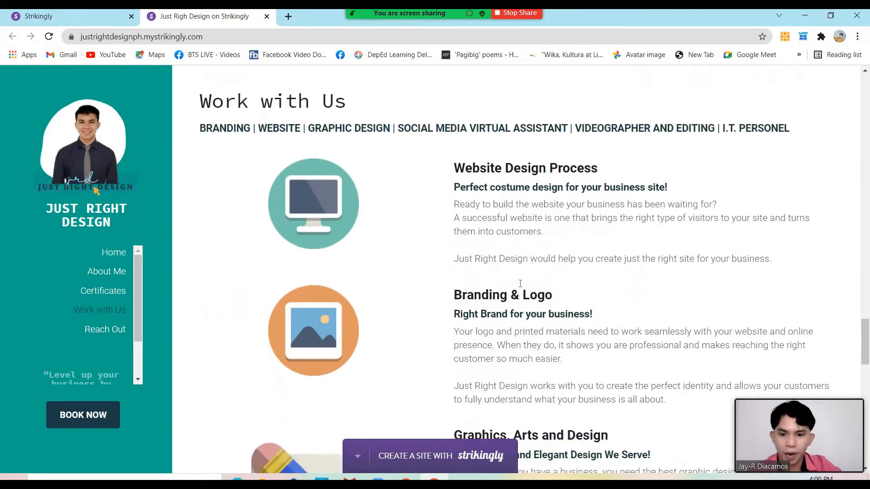
scroll(520, 287, "down", 4)
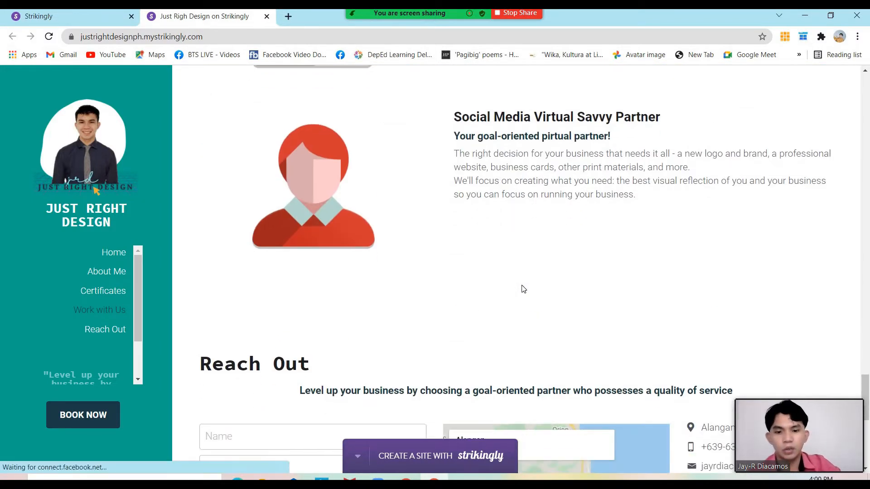
scroll(525, 290, "up", 6)
scroll(529, 291, "up", 4)
scroll(531, 288, "down", 2)
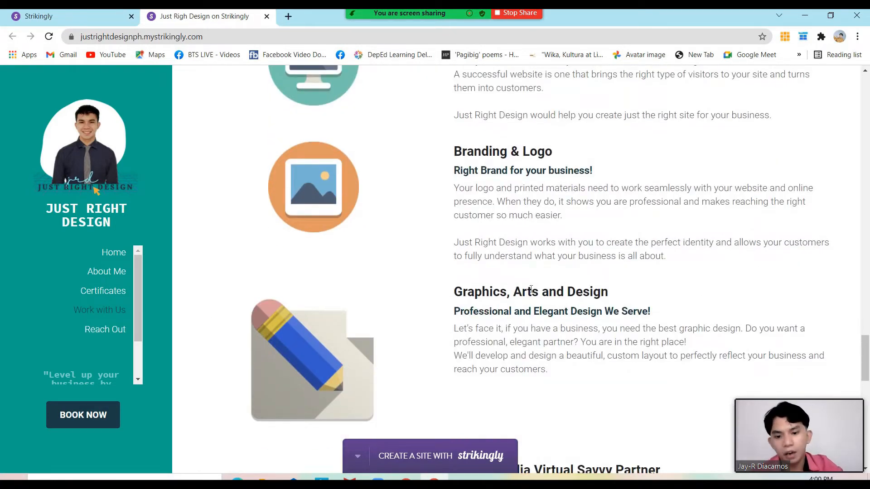
scroll(531, 290, "down", 4)
scroll(532, 292, "down", 1)
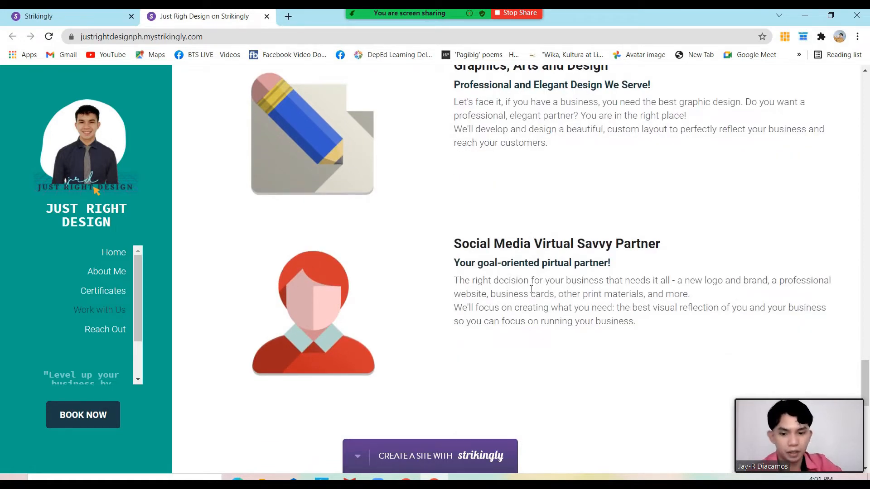
scroll(533, 291, "down", 3)
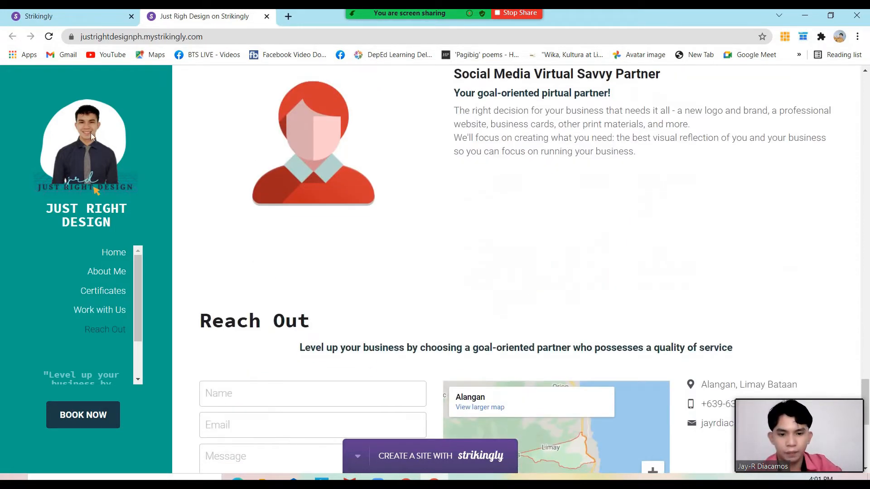
left_click(55, 17)
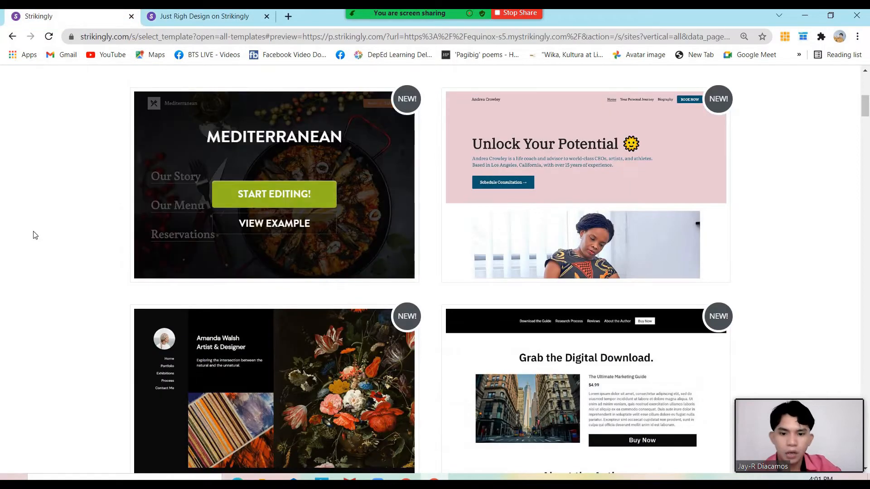
scroll(233, 268, "down", 2)
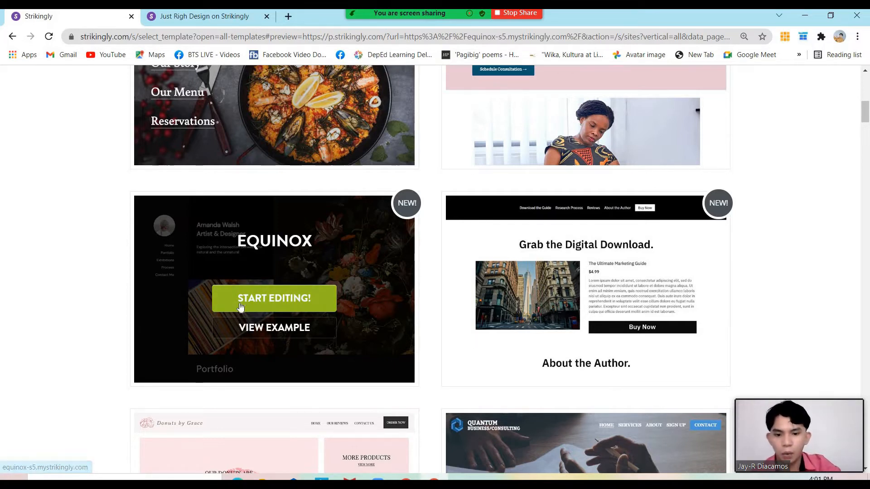
left_click(235, 18)
scroll(476, 197, "up", 4)
left_click(866, 280)
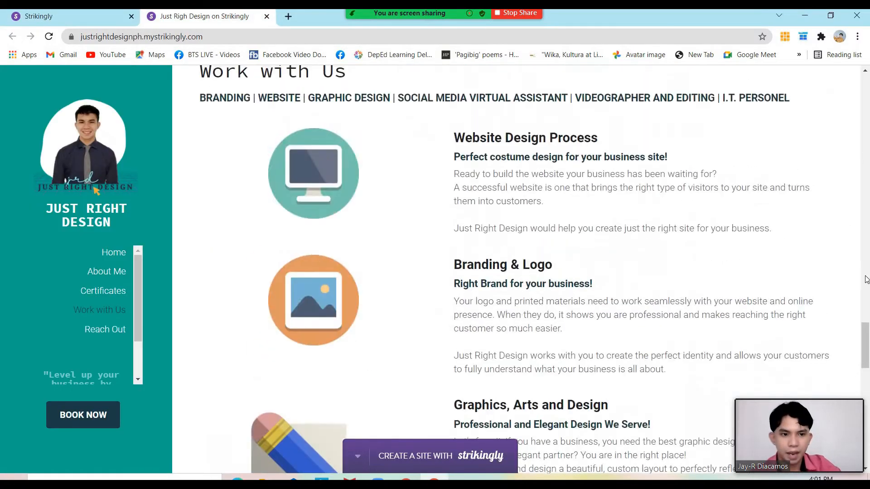
left_click_drag(866, 292, 869, 350)
left_click(31, 17)
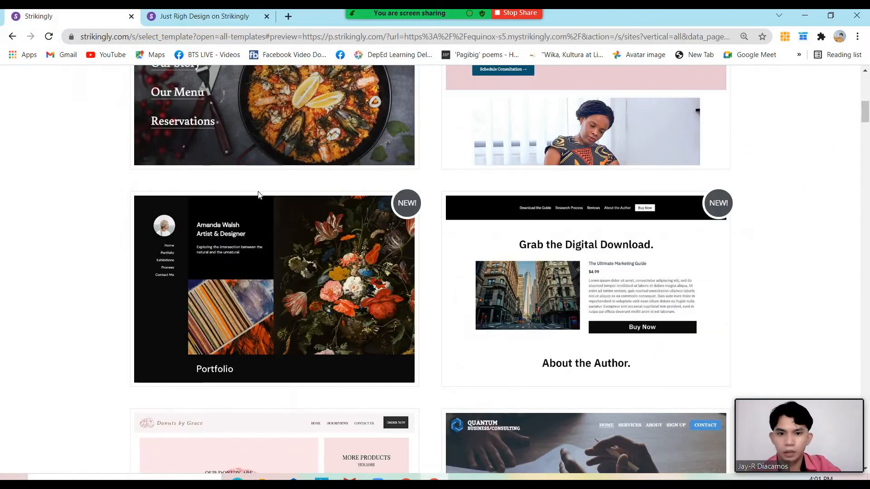
mouse_move(259, 269)
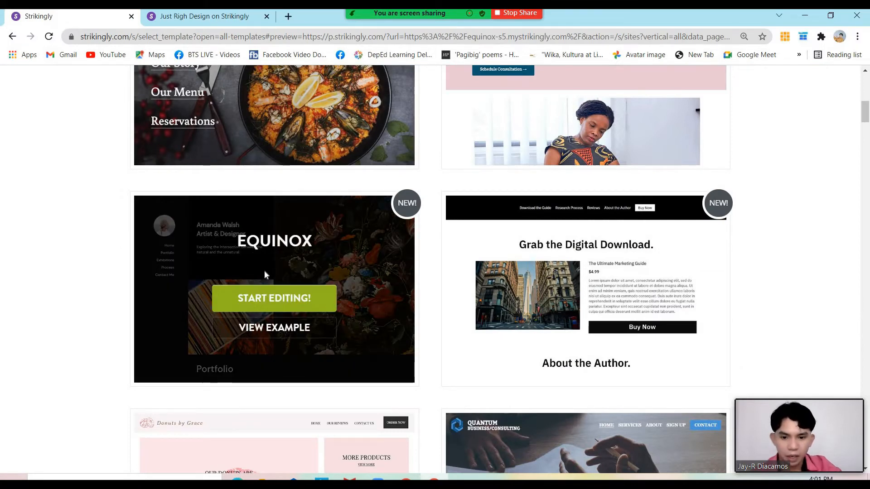
Start editing a new site from the Equinox template and open the sidebar's more-options menu
left_click(276, 301)
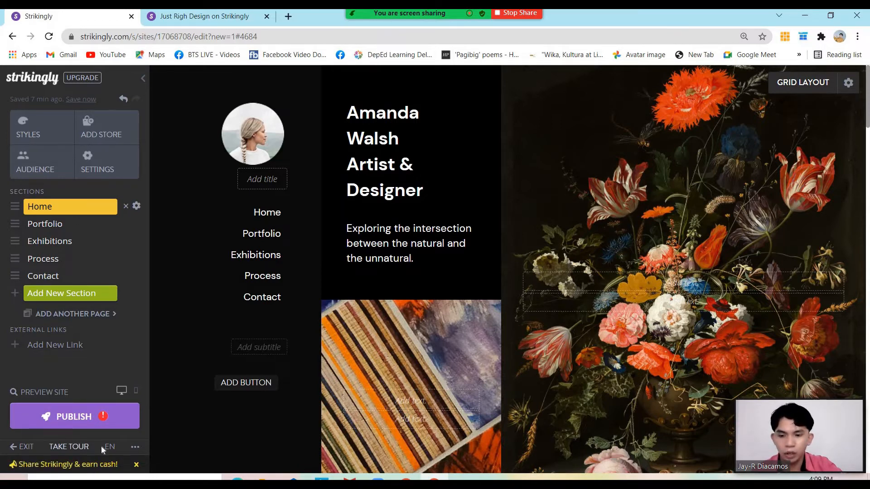
left_click(134, 449)
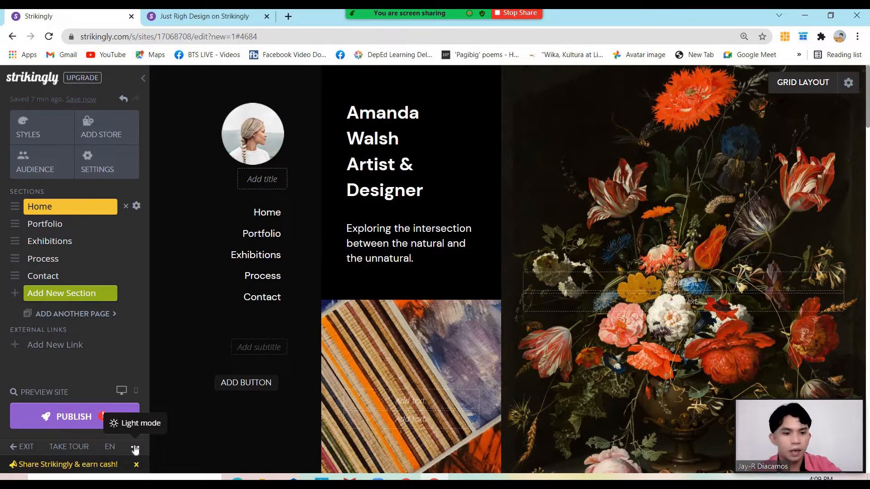
Launch the editor tour with TAKE TOUR and accept it with TAKE THE TOUR!
left_click(75, 448)
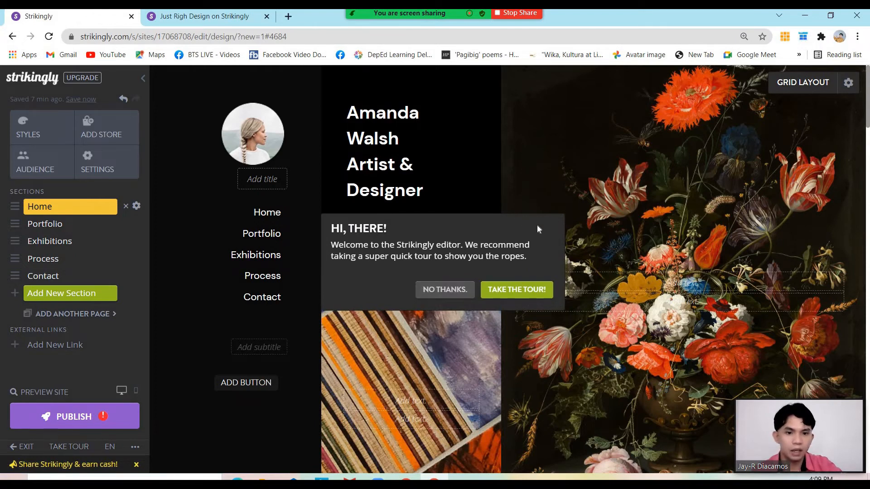
left_click_drag(538, 224, 578, 219)
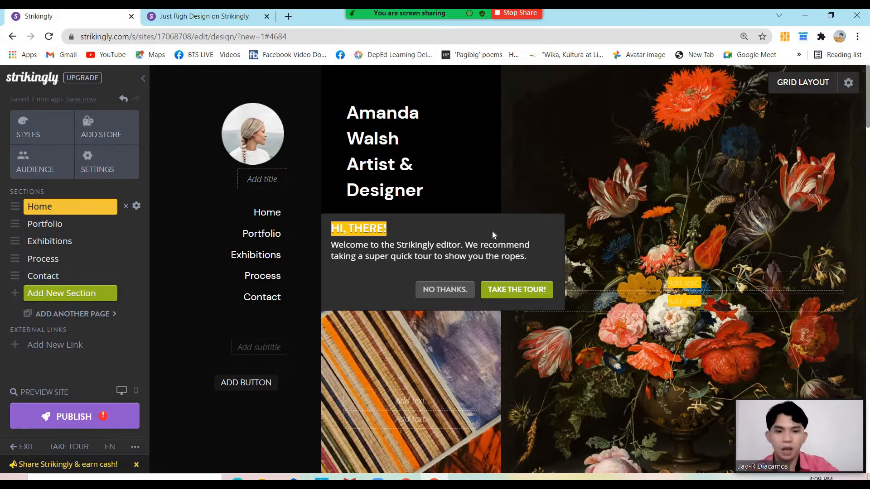
left_click(499, 288)
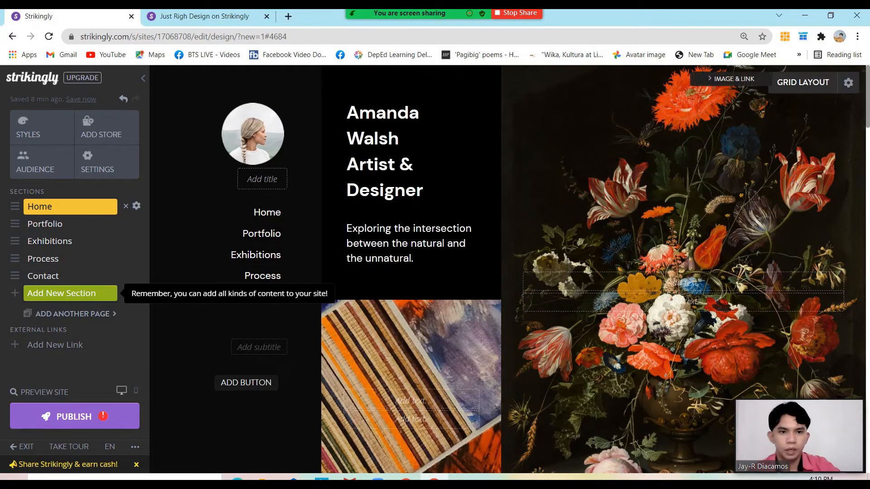
Pick the hero grid arrangement placing the name text beside the striped image, images below
left_click(842, 86)
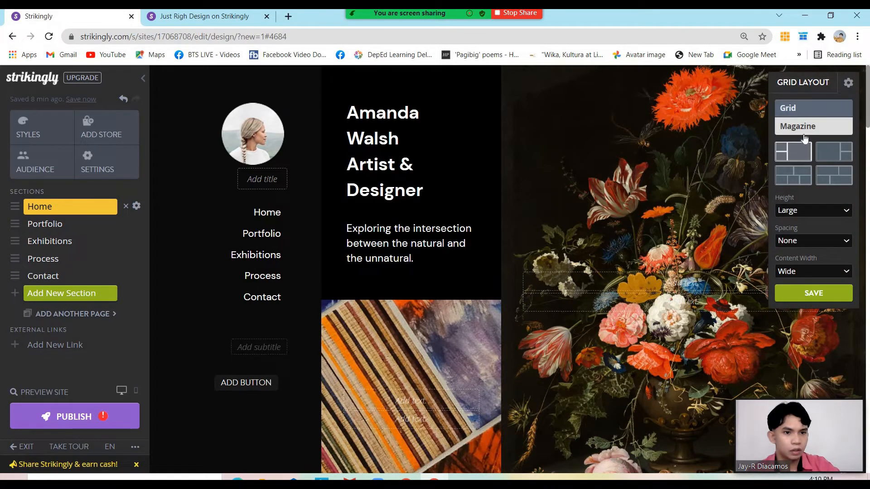
left_click(797, 86)
left_click(802, 90)
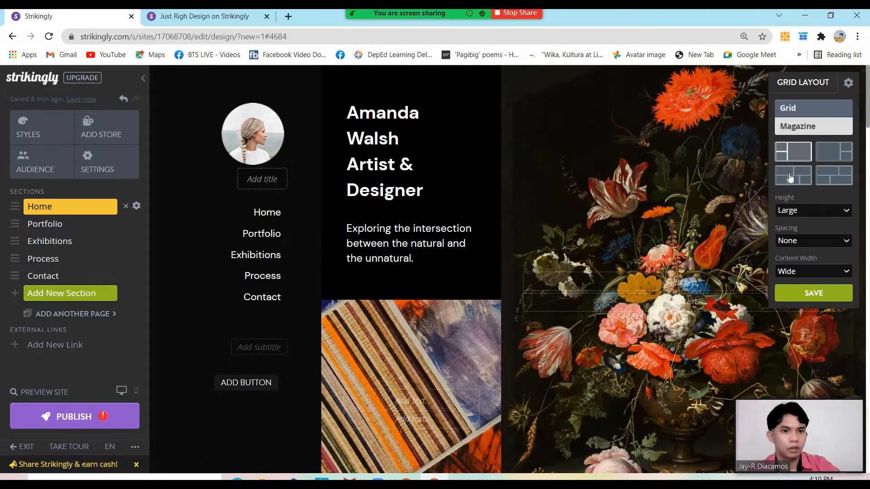
left_click(832, 157)
left_click(831, 180)
left_click(831, 180)
Set the hero grid height to Large, image spacing None and content width Wide
left_click(814, 210)
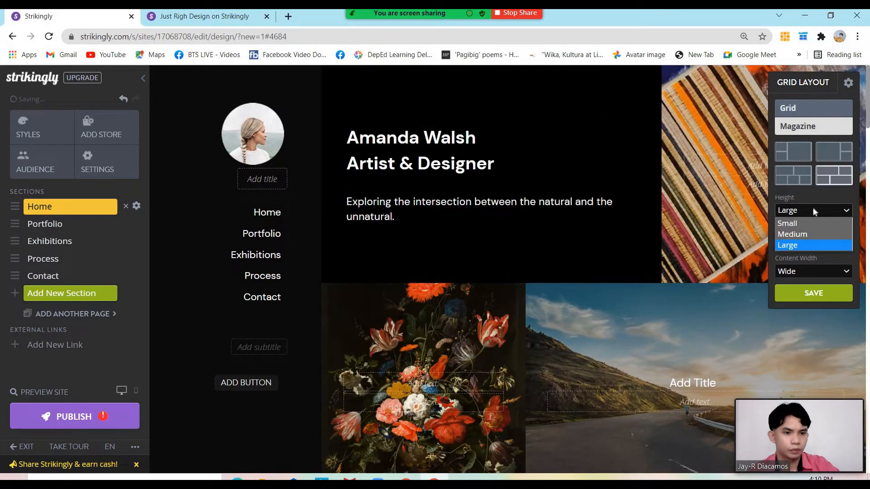
left_click(809, 222)
left_click(809, 209)
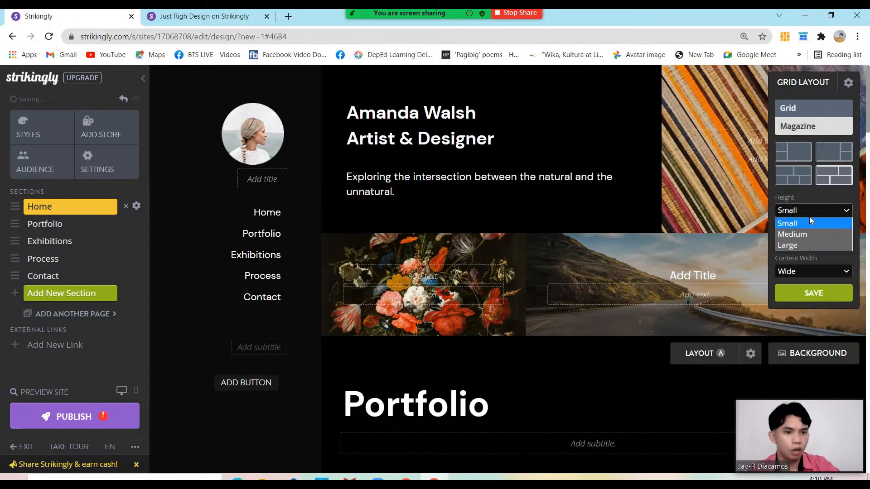
left_click(807, 234)
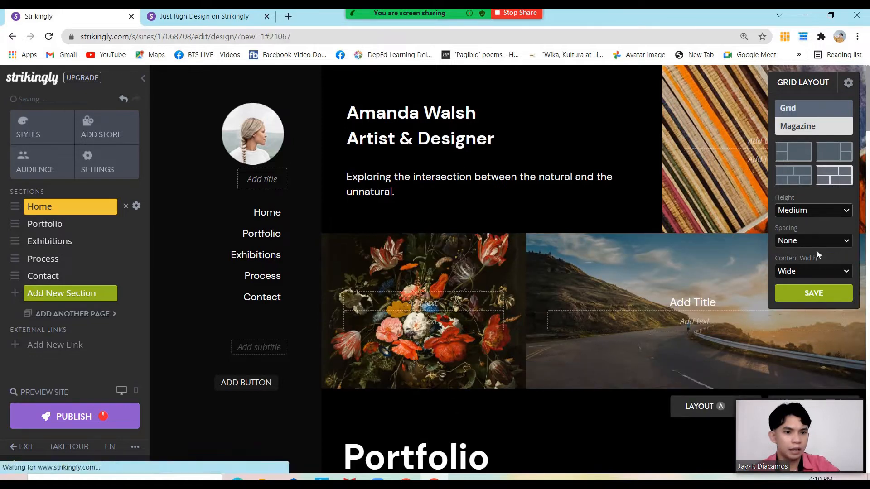
left_click(815, 242)
left_click(811, 210)
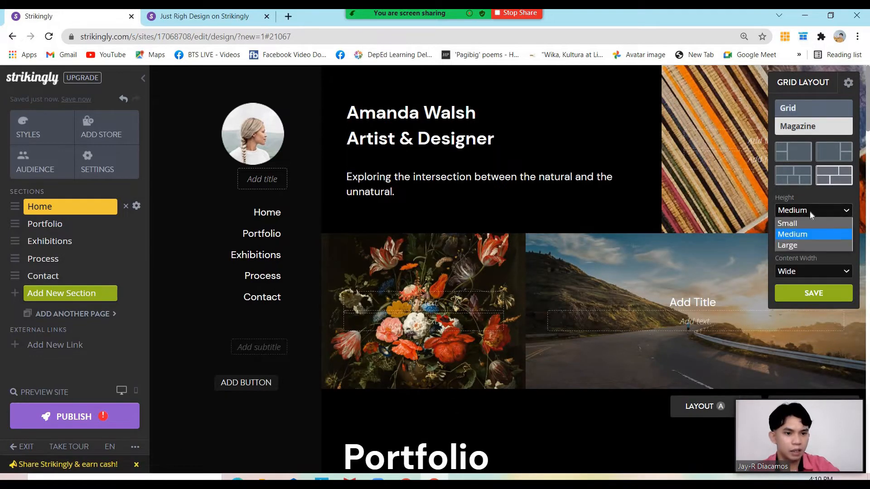
left_click(807, 246)
left_click(811, 241)
left_click(816, 252)
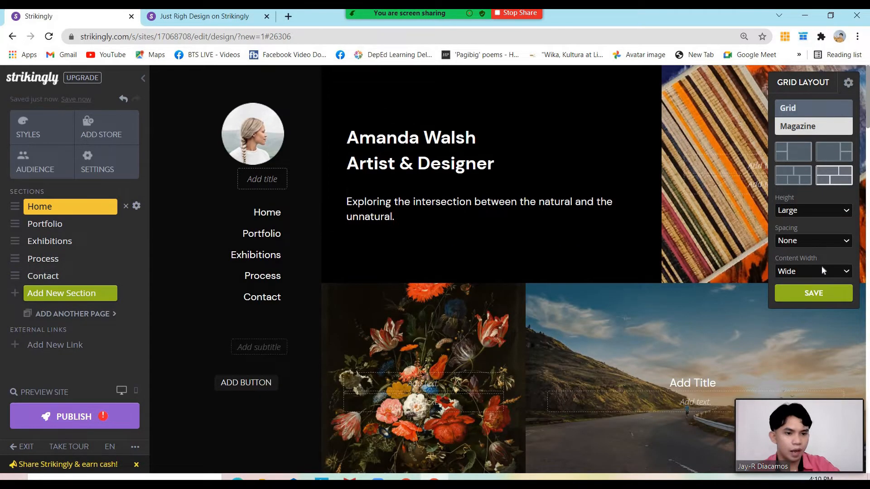
left_click(822, 270)
left_click(817, 283)
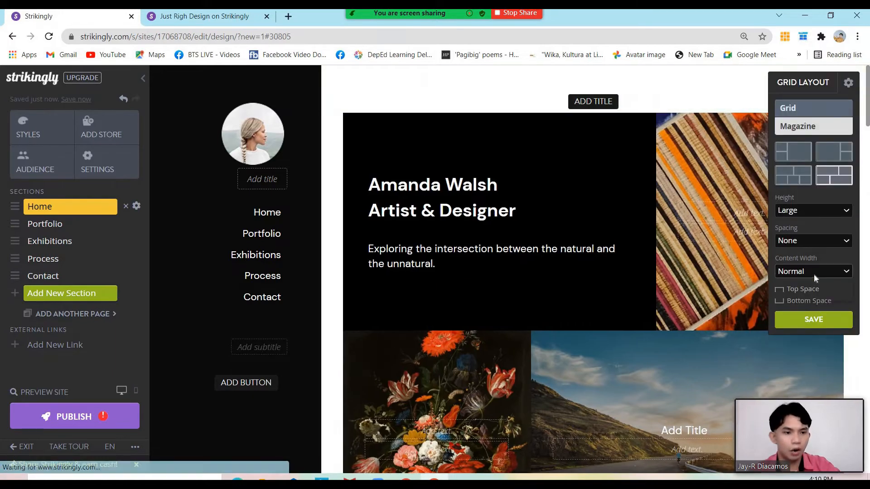
left_click(814, 274)
left_click(809, 295)
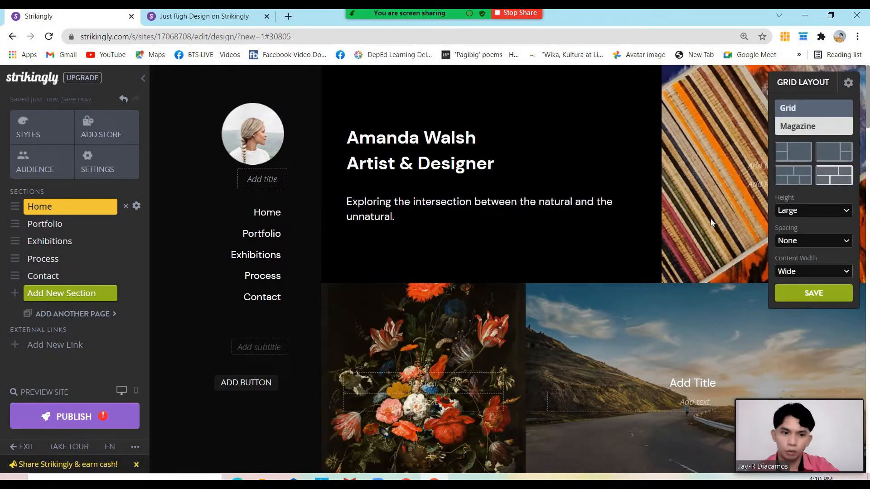
mouse_move(729, 101)
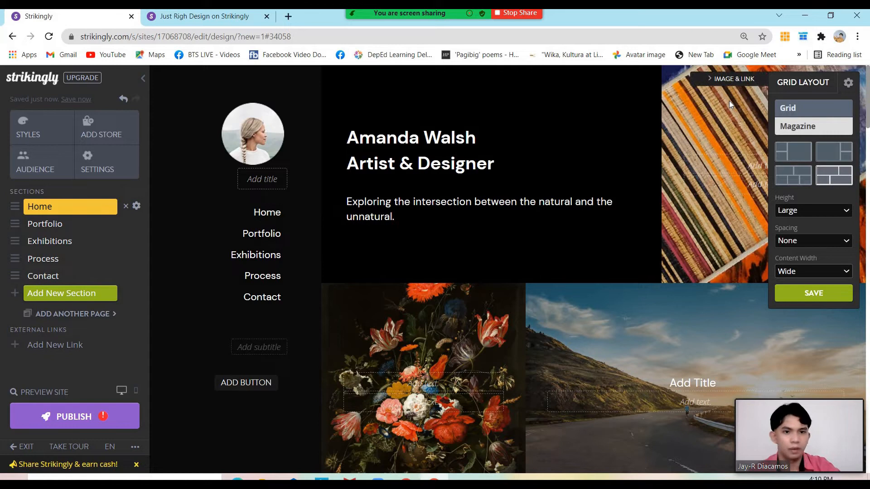
Close the Grid Layout panel and open STYLES from the left sidebar
left_click(848, 83)
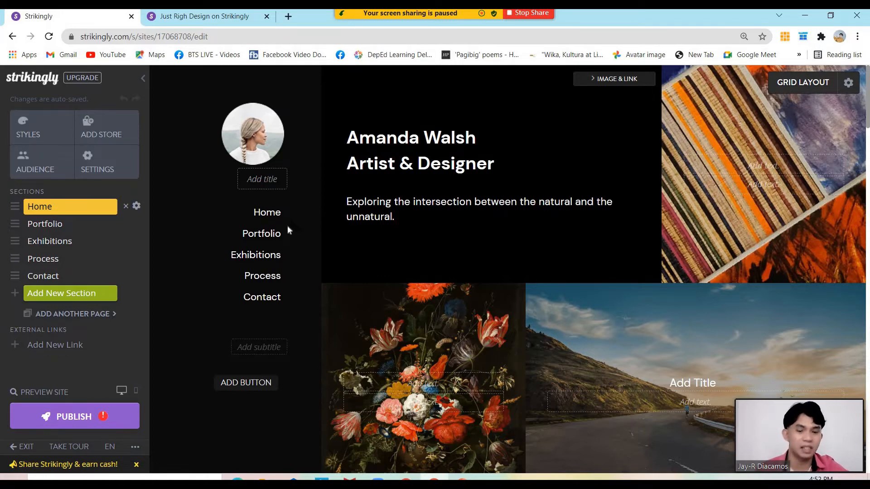
left_click(46, 138)
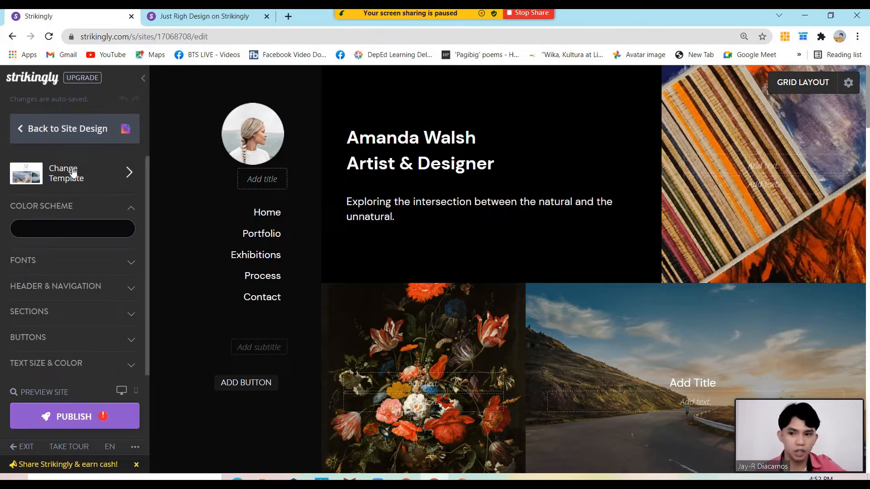
Open Change Template and scroll the Switch Templates list down to the Profile template
left_click(75, 173)
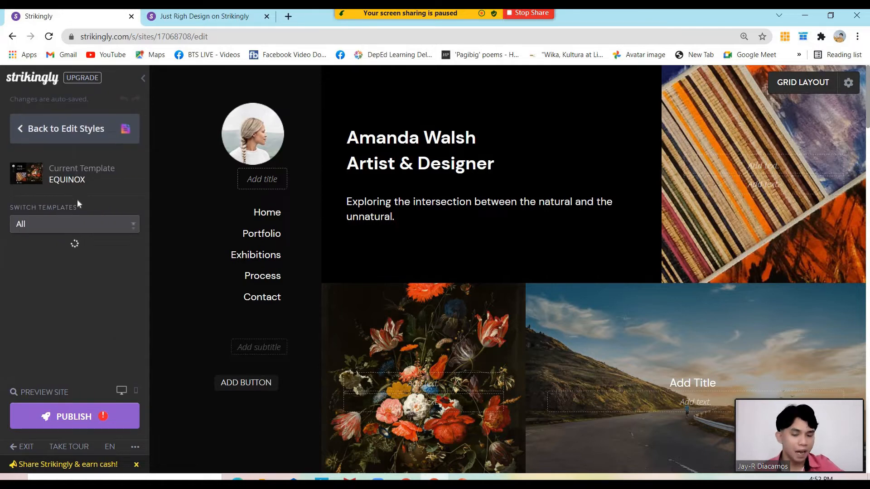
scroll(87, 198, "down", 10)
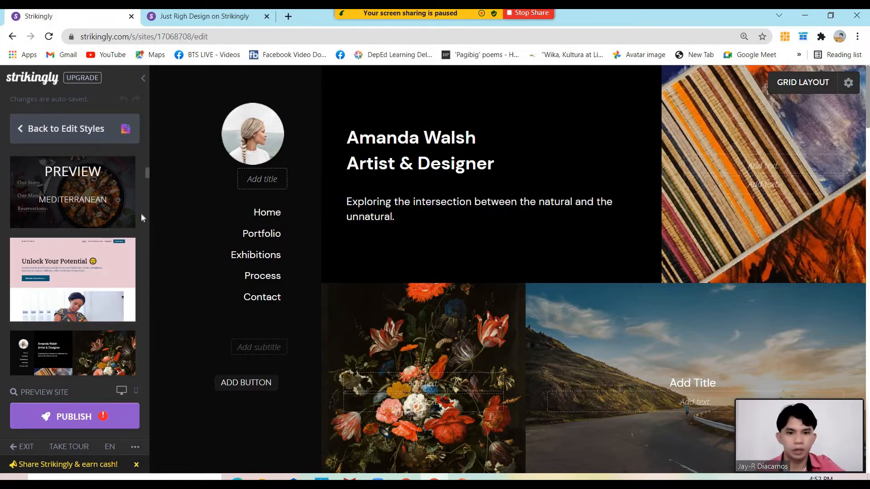
scroll(83, 236, "down", 10)
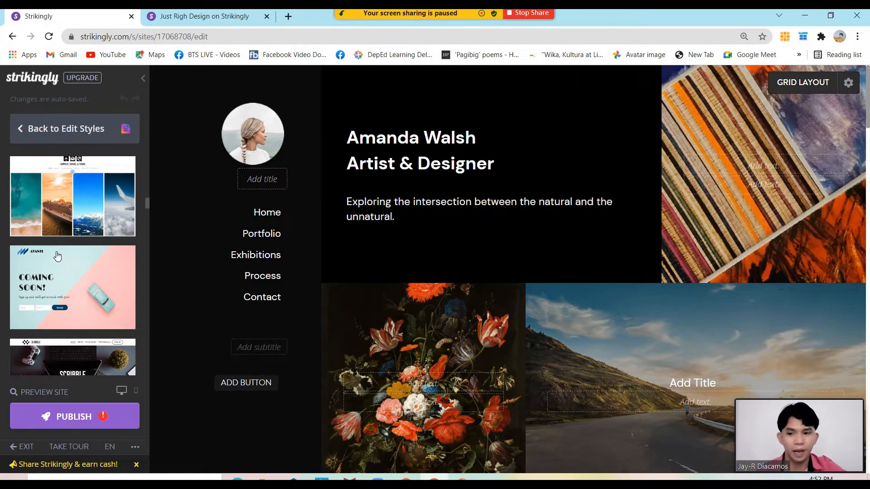
scroll(60, 261, "down", 5)
scroll(61, 261, "down", 10)
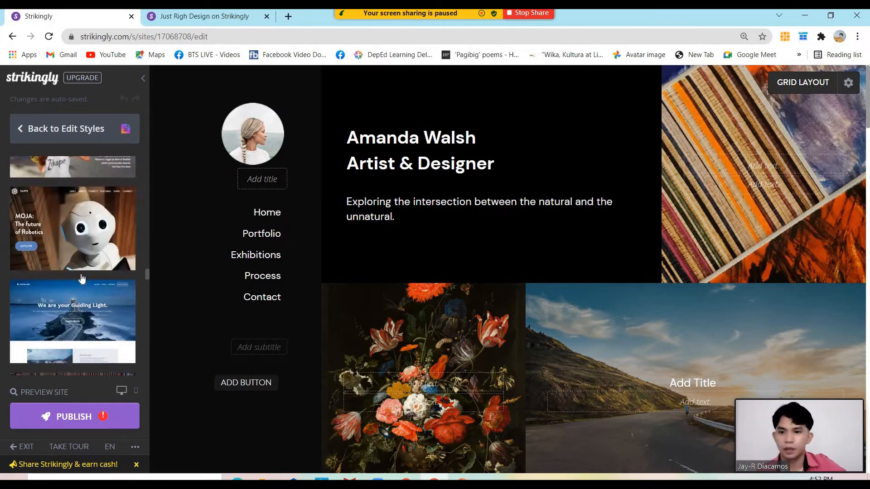
scroll(82, 281, "down", 10)
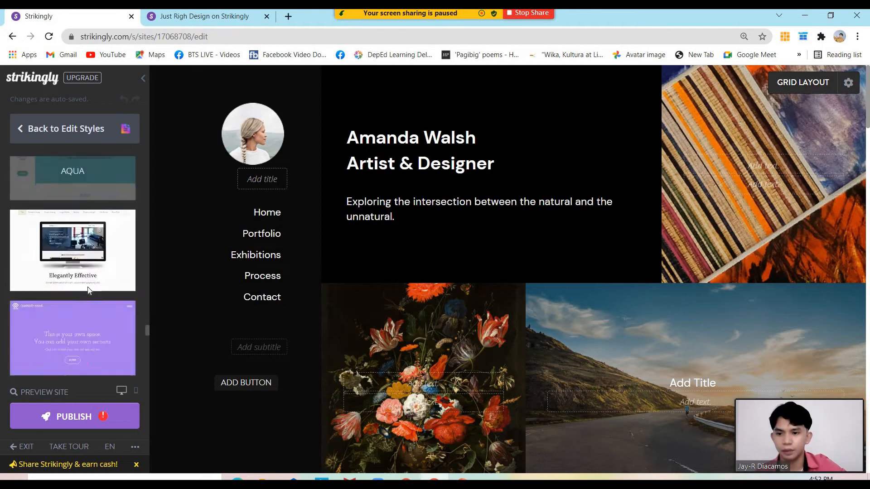
scroll(89, 291, "down", 10)
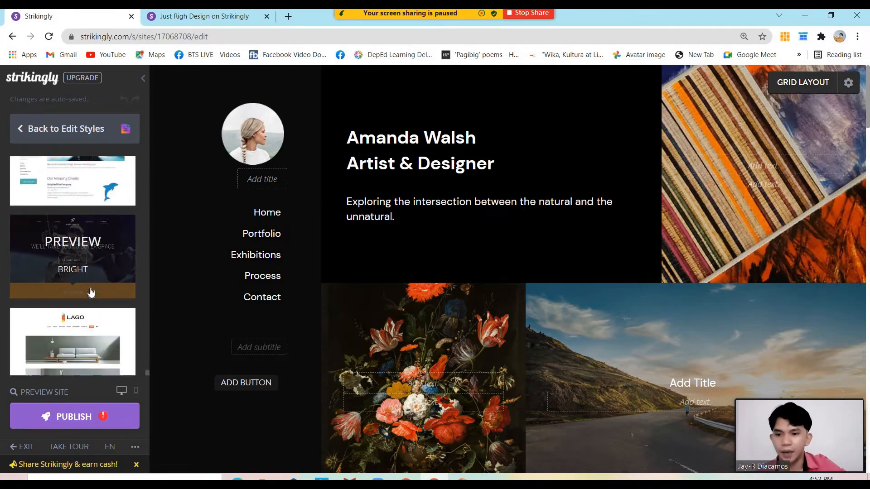
scroll(90, 292, "up", 3)
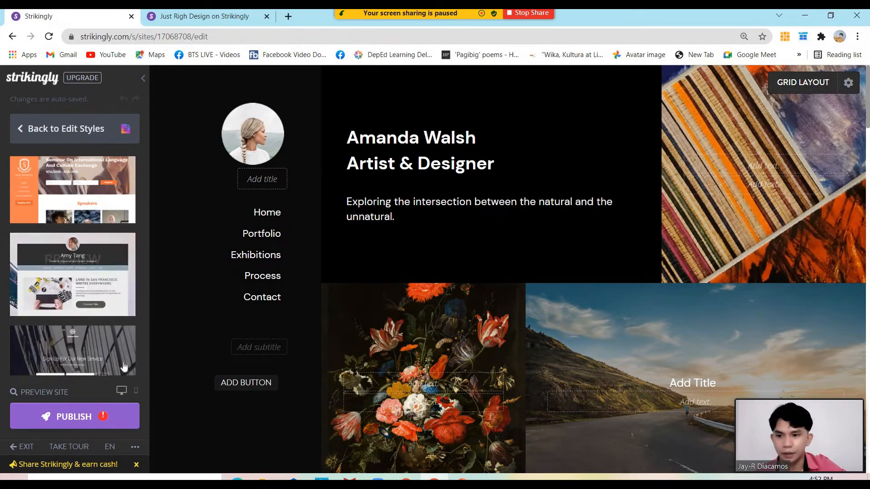
Preview the Profile template
left_click(78, 287)
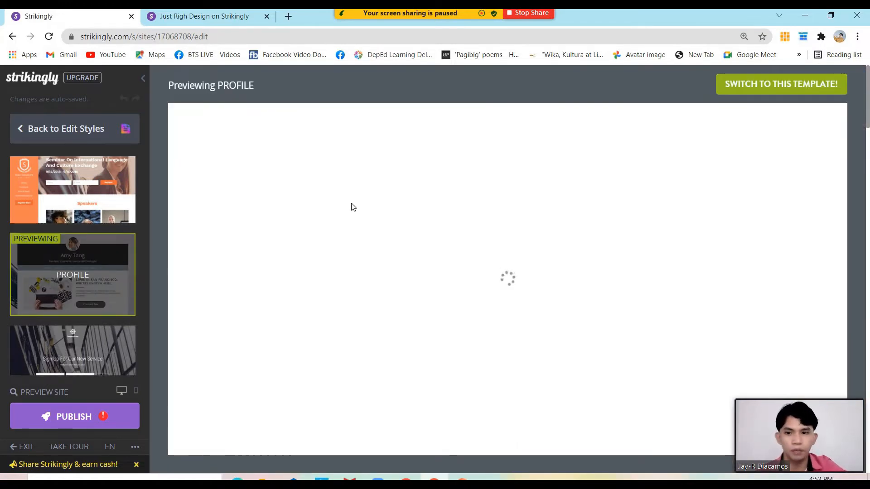
scroll(617, 208, "down", 10)
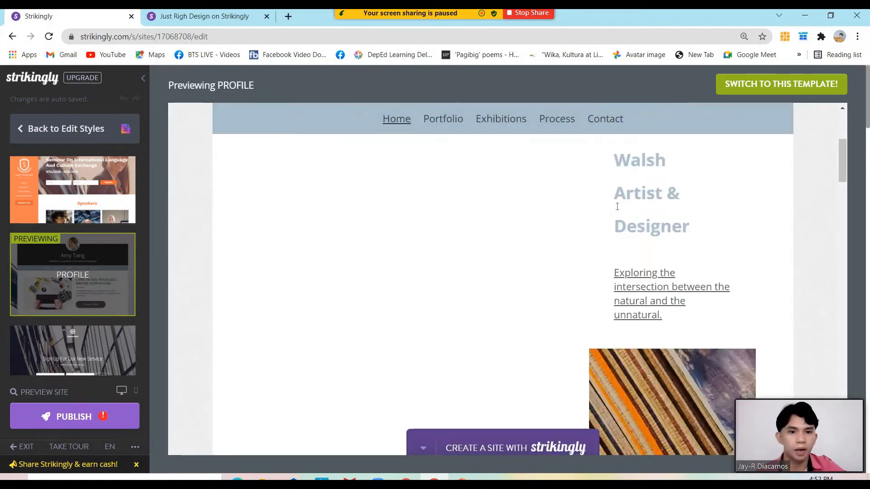
scroll(619, 211, "down", 11)
scroll(625, 227, "up", 12)
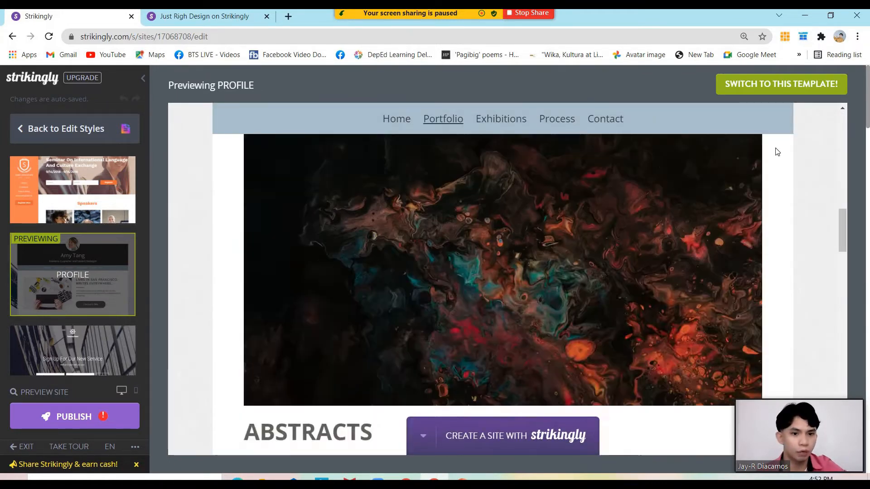
Switch the site to the Profile template and bring up the Branding Kit presentation
left_click(786, 87)
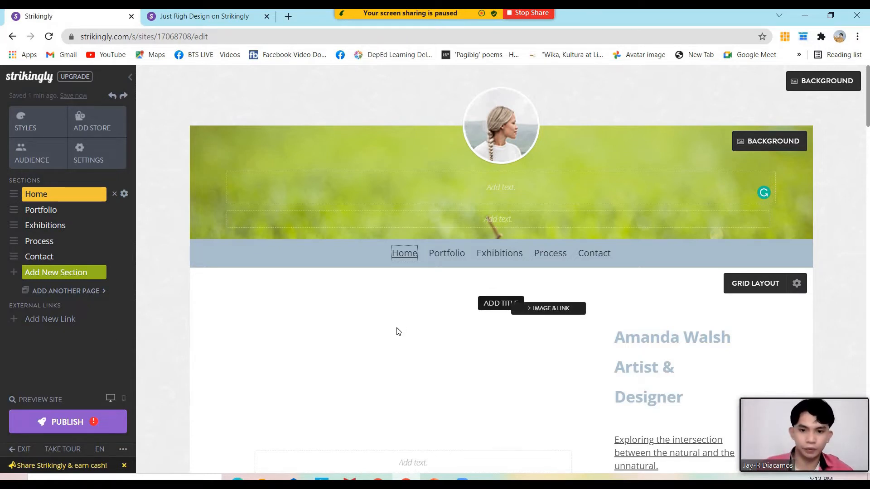
key("alt+Tab")
left_click_drag(126, 293, 126, 323)
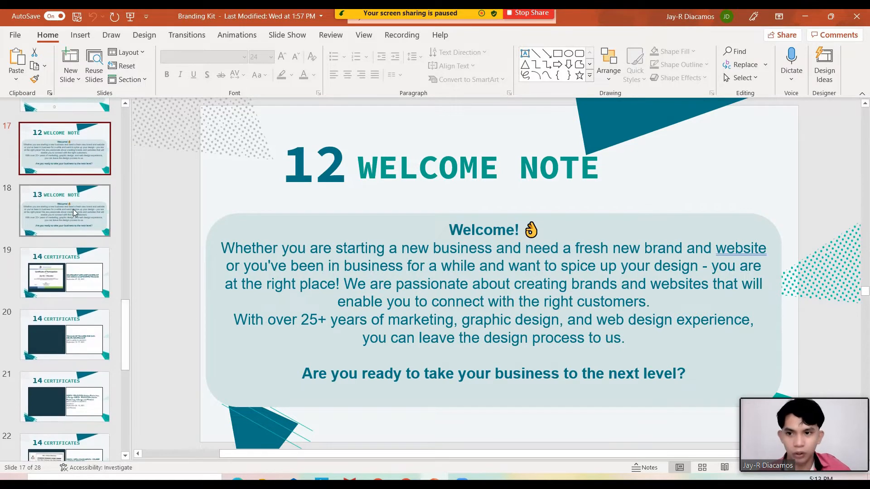
Select the 'Welcome! 👌' heading on the Welcome Note slide
scroll(73, 208, "up", 1)
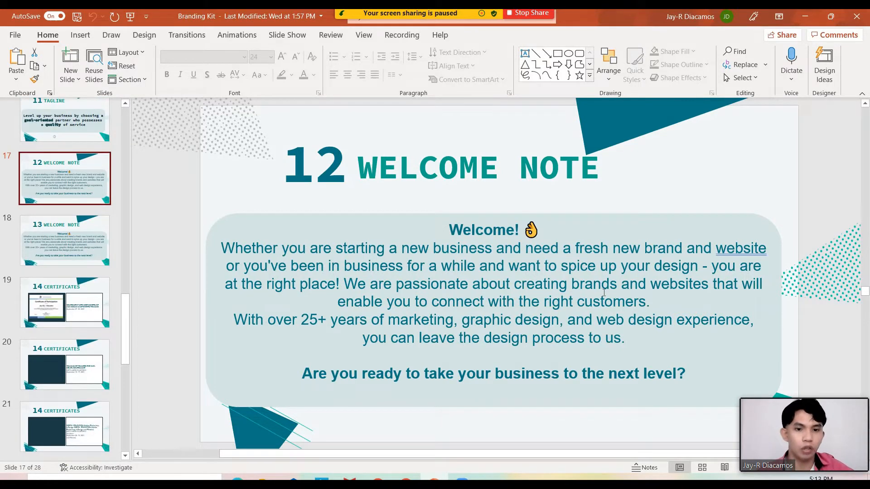
left_click(580, 283)
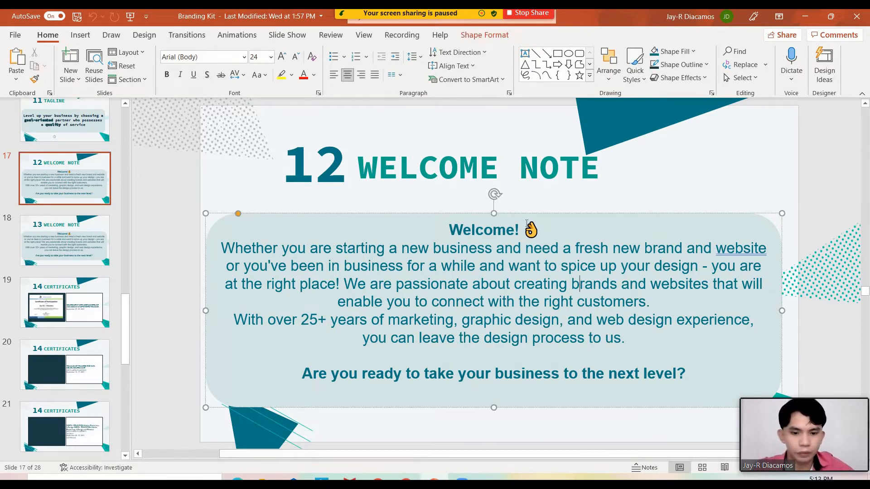
left_click_drag(552, 236, 451, 232)
key("ctrl+c")
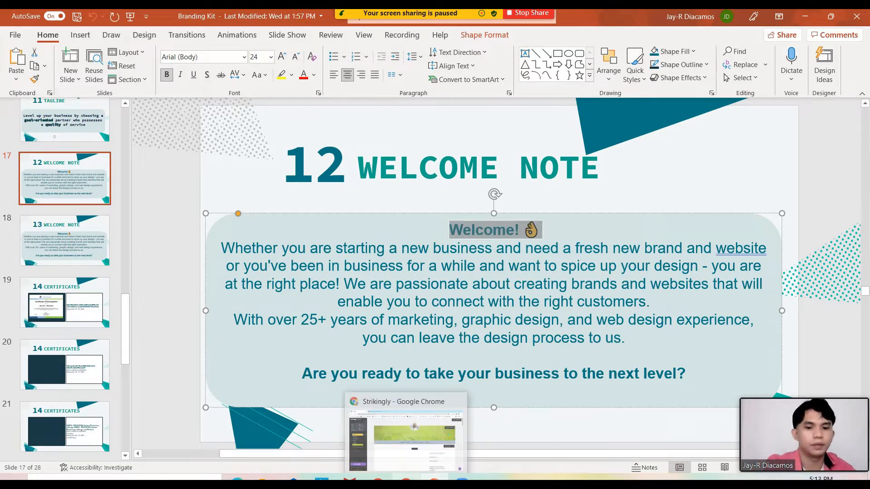
Paste the Welcome! heading into the Strikingly header title box
left_click(406, 477)
left_click(490, 194)
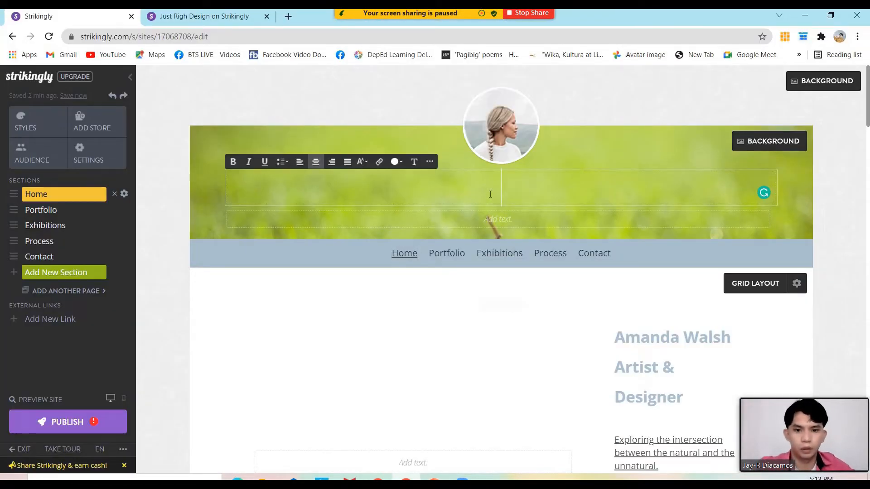
key("ctrl+v")
left_click(527, 221)
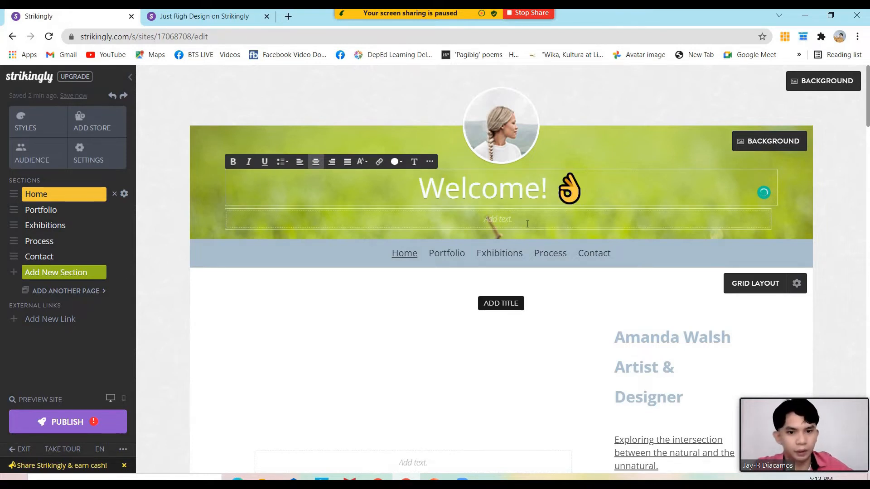
key("alt+Tab")
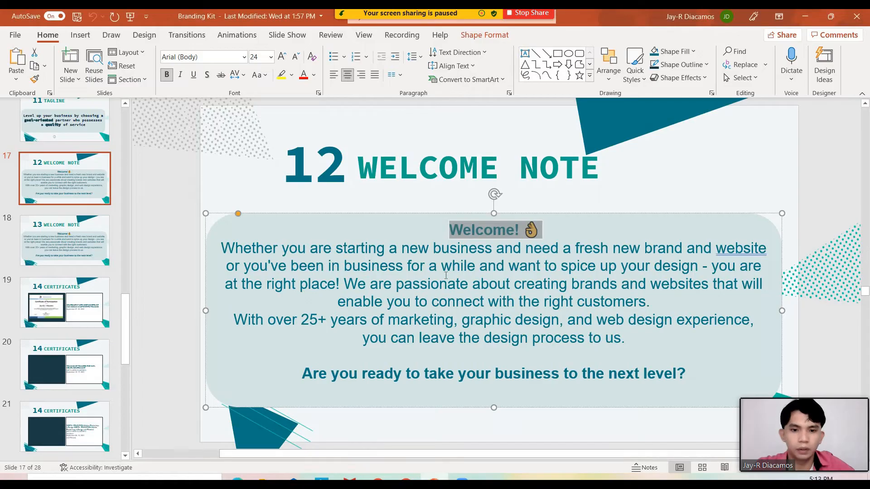
Paste the slide's two welcome paragraphs under Welcome!, then select the slide's closing question
left_click_drag(221, 249, 595, 342)
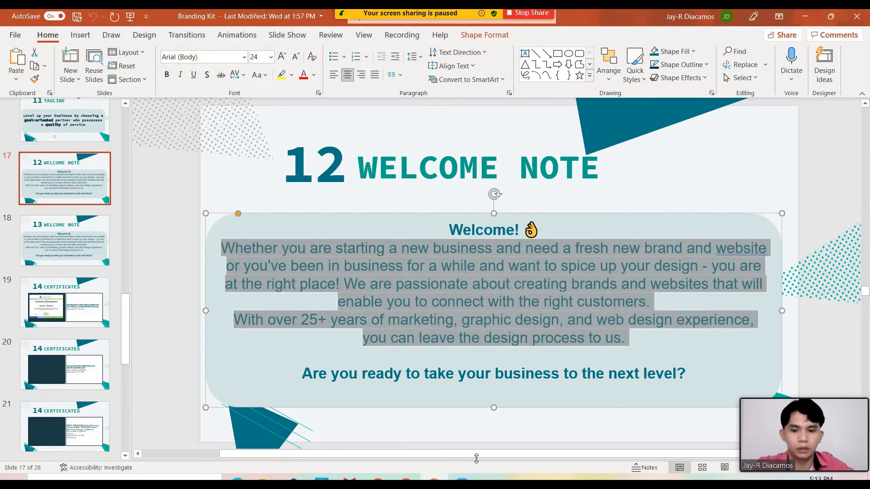
key("alt+Tab")
type("Whether you are starting a new business and need a fresh new brand and website or you've been in business for a while and want to spice up your design - you are at the right place! We are passionate about creating brands and websites that will enable you to connect with the right customers. With over 25+ years of marketing, graphic design, and web design experience, you can leave the design process to us.")
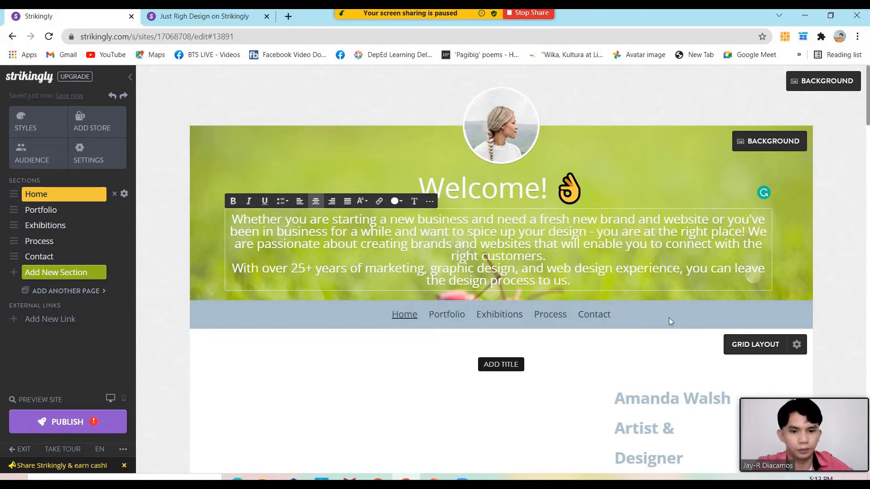
left_click(434, 480)
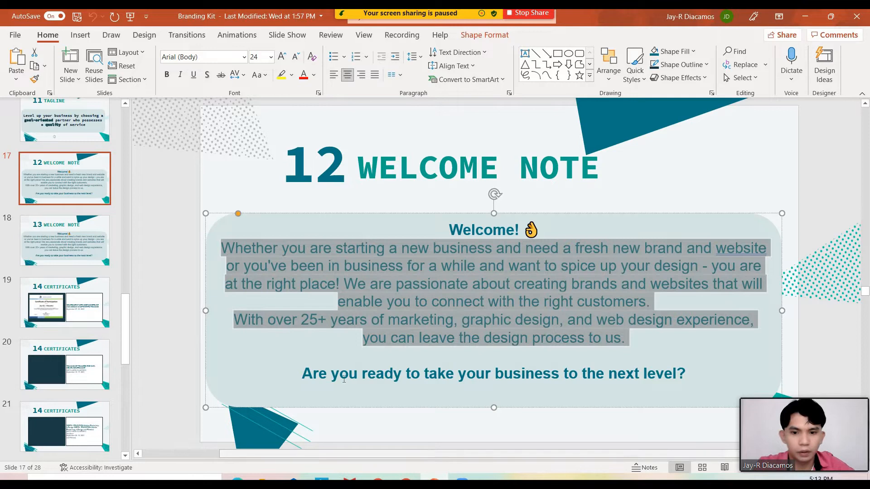
left_click_drag(304, 375, 684, 378)
key("ctrl+c")
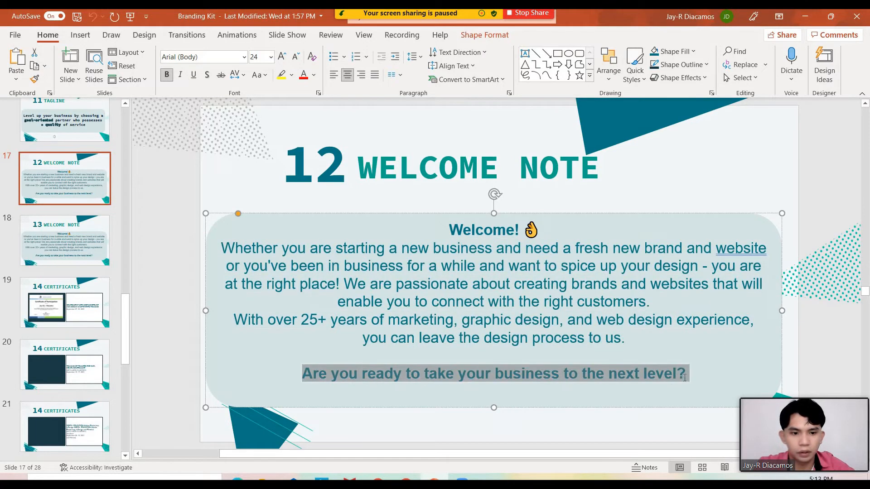
Paste 'Are you ready to take your business to the next level?' below the paragraphs, separated by a blank line
key("alt+Tab")
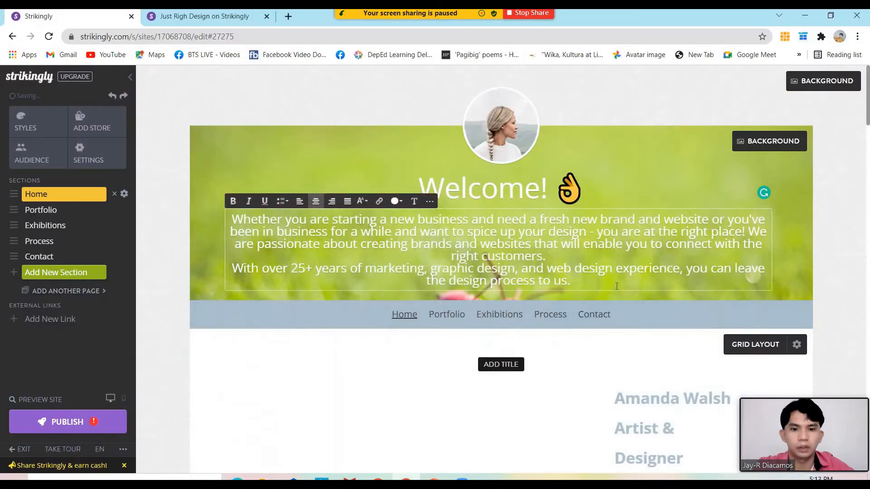
key("ctrl+v")
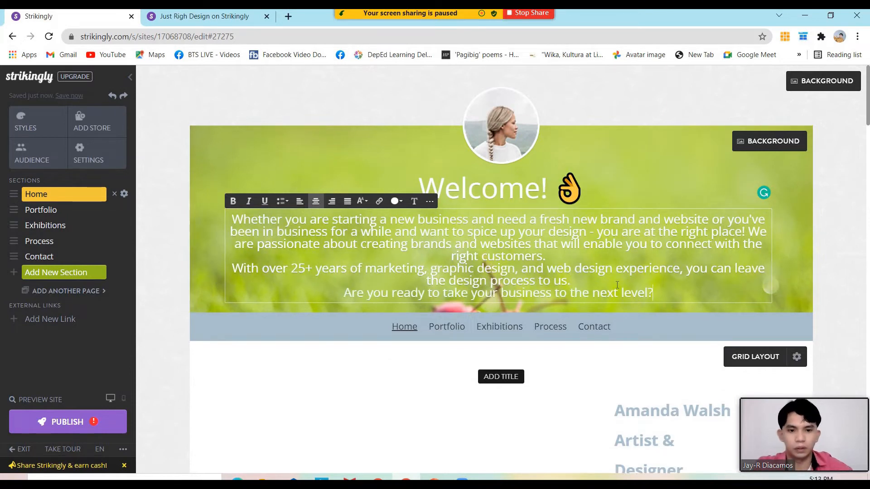
left_click(613, 270)
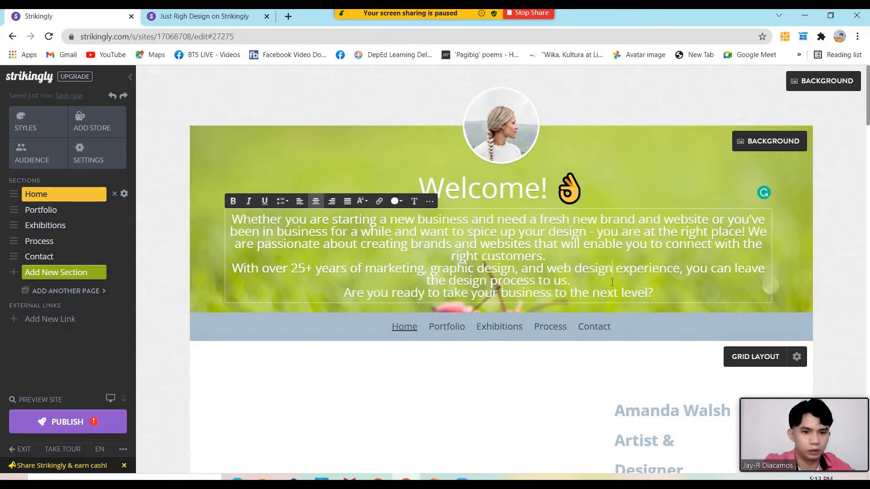
key("Return")
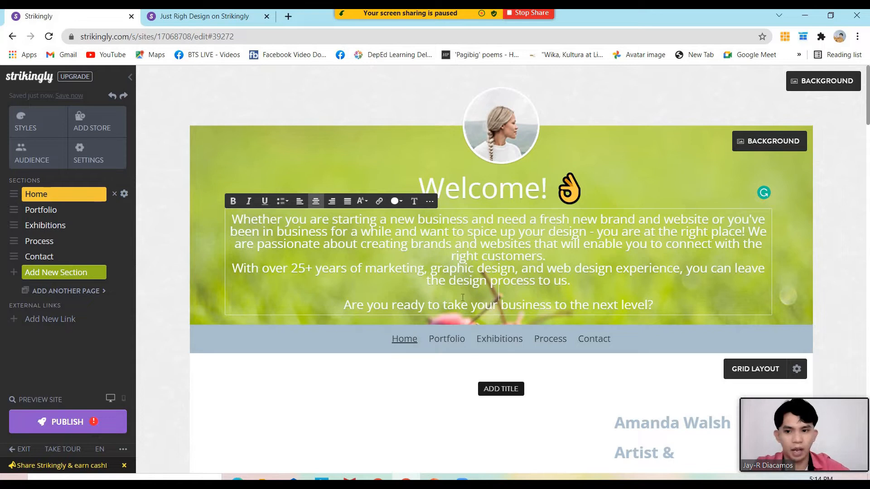
scroll(635, 378, "down", 1)
double_click(666, 369)
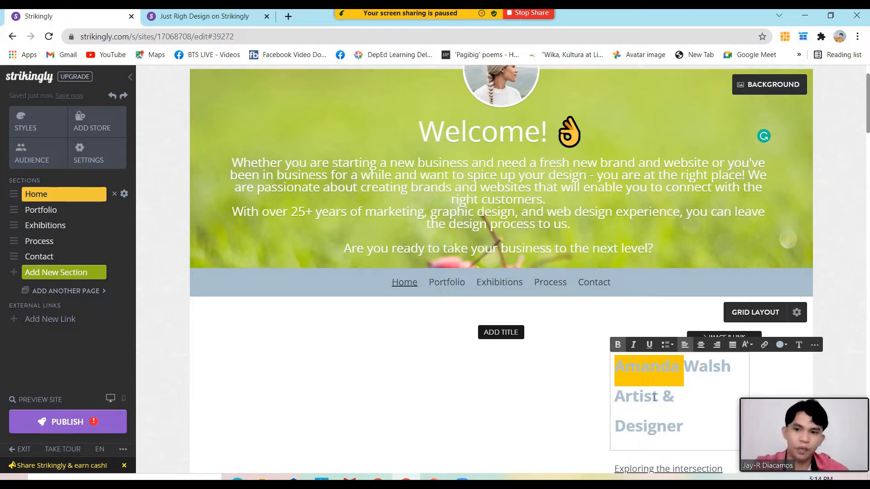
scroll(655, 392, "down", 2)
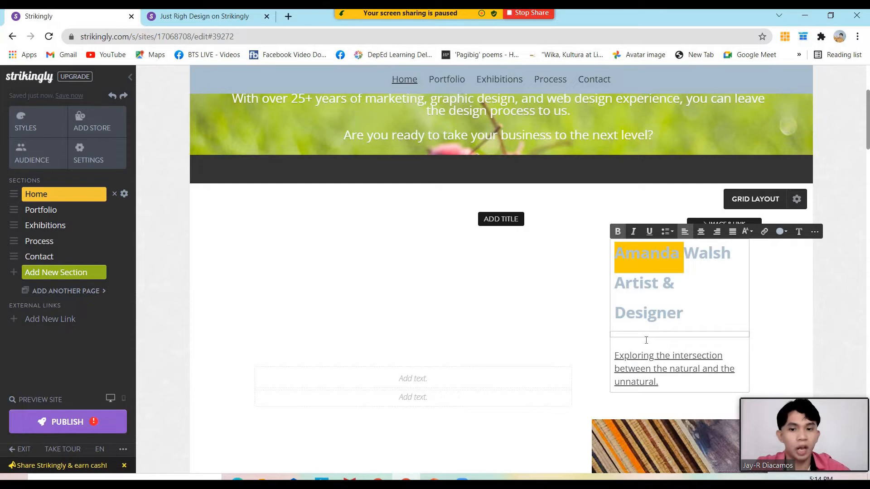
double_click(646, 308)
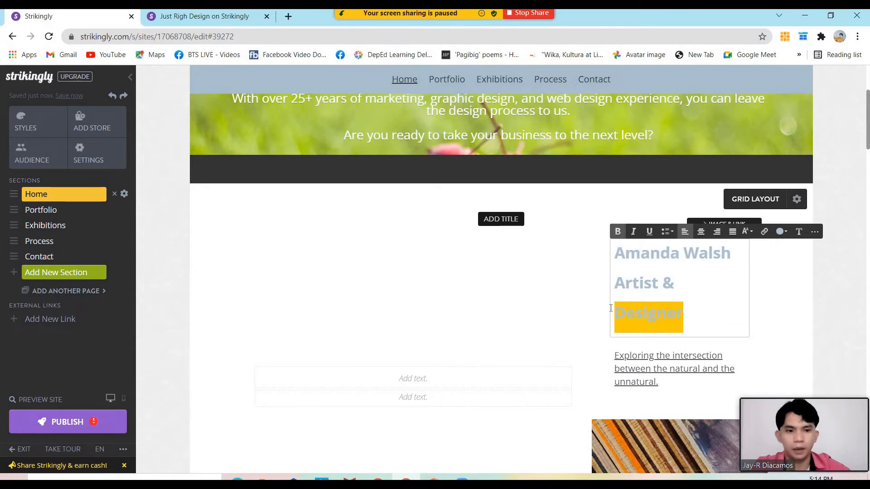
scroll(514, 306, "up", 2)
scroll(517, 305, "up", 3)
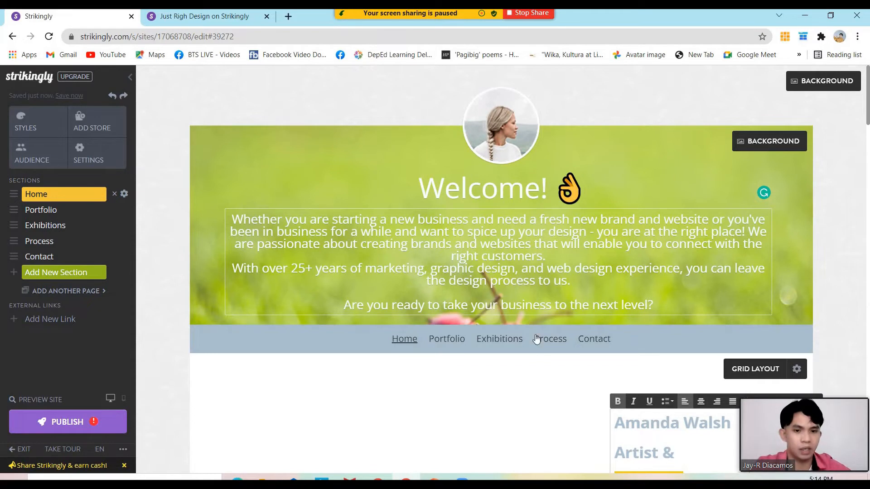
scroll(537, 358, "down", 1)
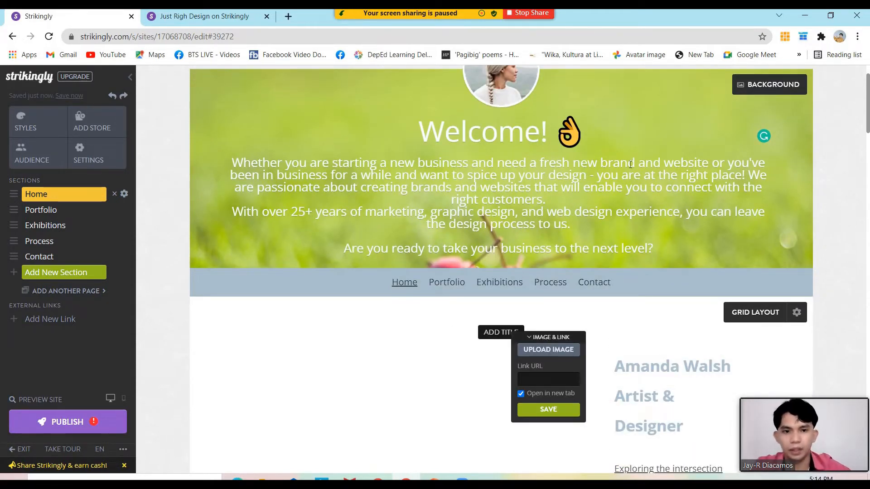
scroll(630, 164, "up", 1)
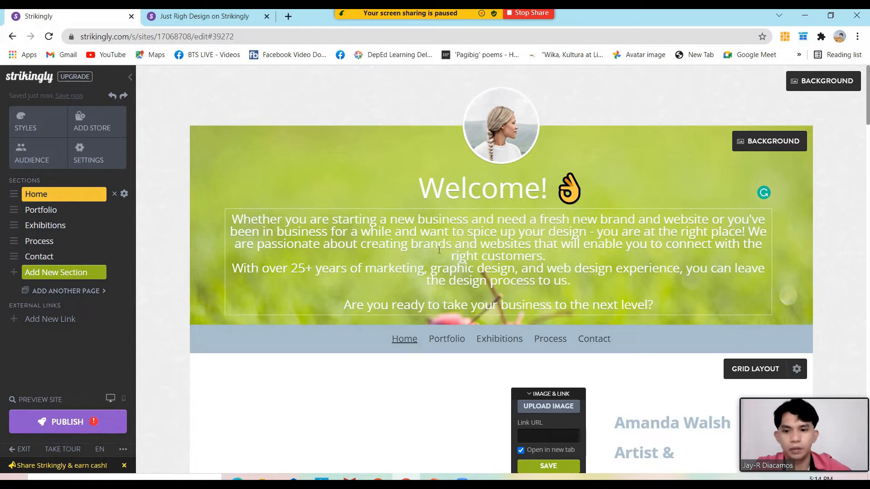
scroll(439, 250, "down", 2)
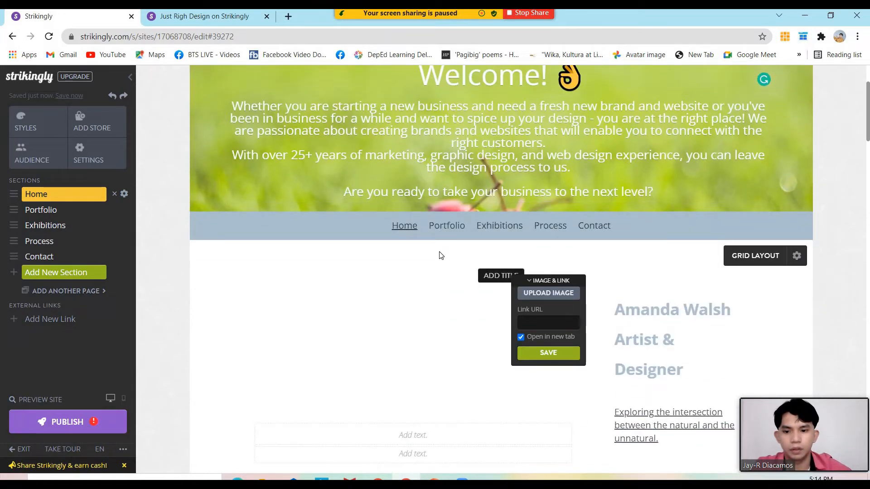
scroll(439, 256, "down", 1)
scroll(439, 255, "down", 1)
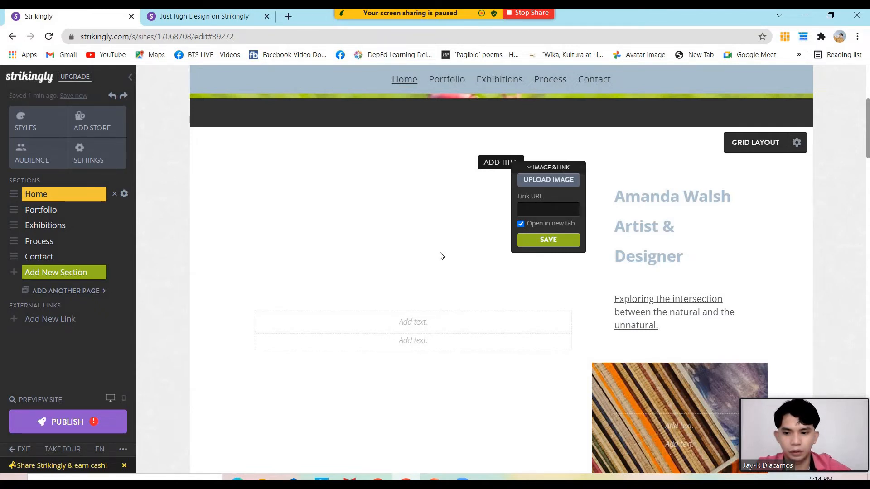
scroll(439, 255, "down", 1)
scroll(440, 253, "up", 4)
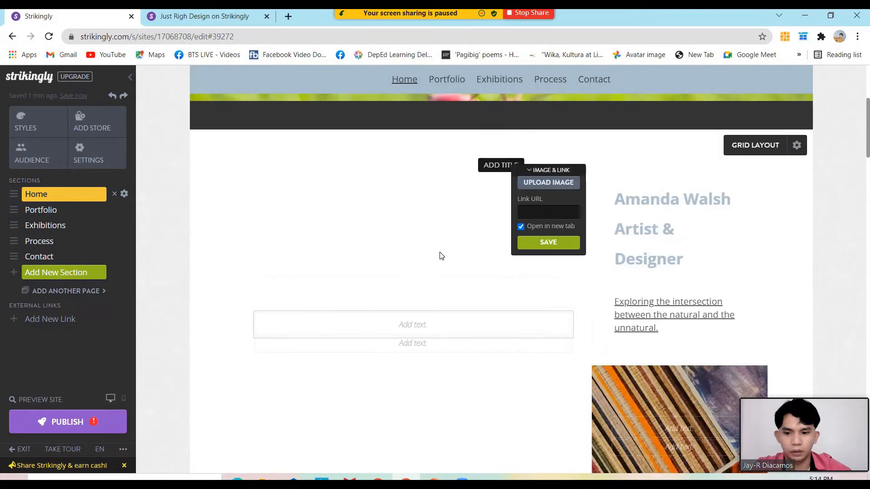
scroll(440, 252, "down", 2)
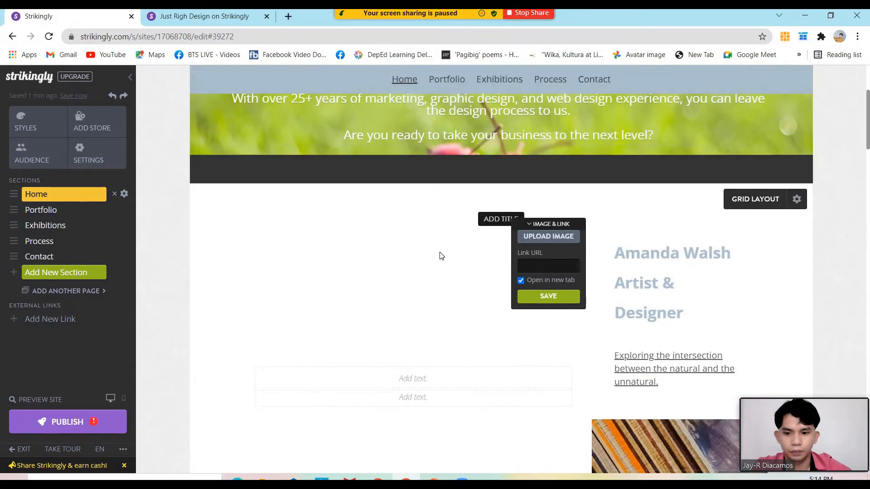
scroll(442, 256, "down", 1)
scroll(440, 252, "up", 3)
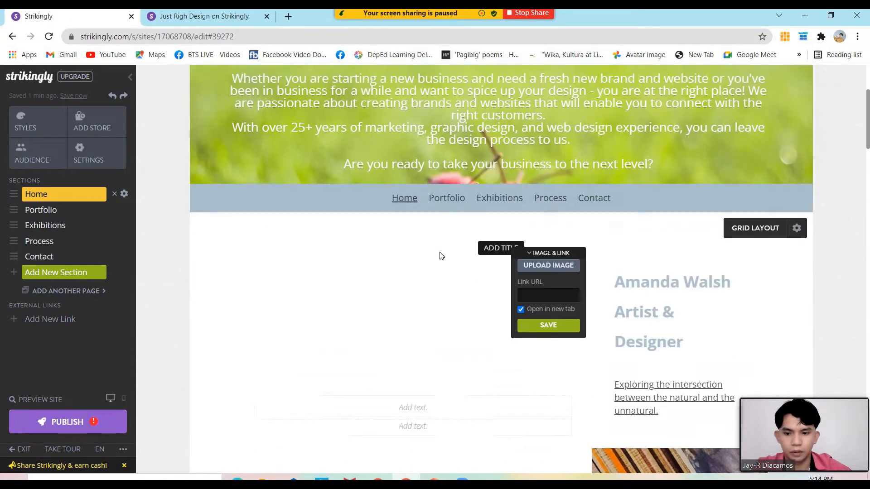
scroll(440, 252, "up", 1)
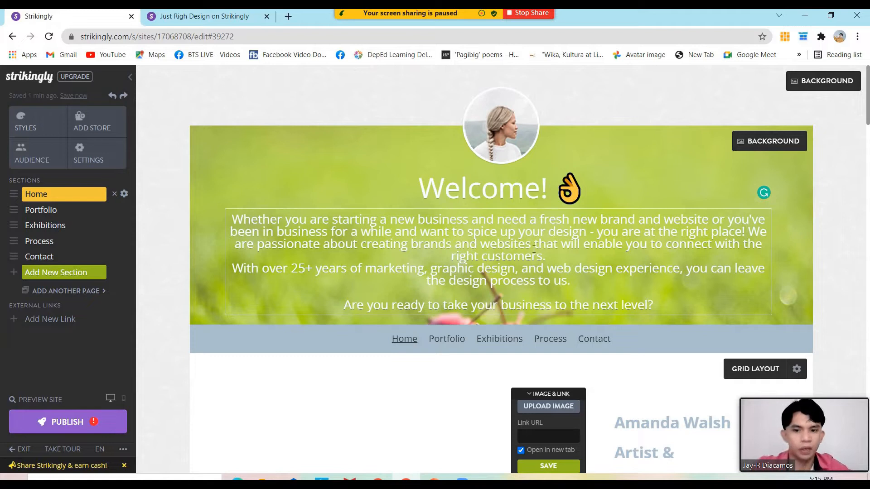
Make the Welcome! heading bold and blue
left_click(467, 199)
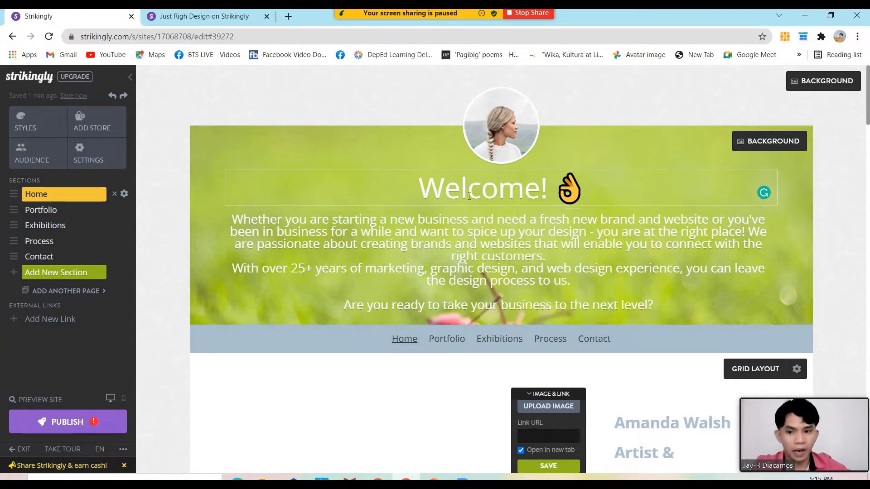
left_click_drag(553, 192, 437, 192)
left_click_drag(583, 193, 416, 193)
key("ctrl+b")
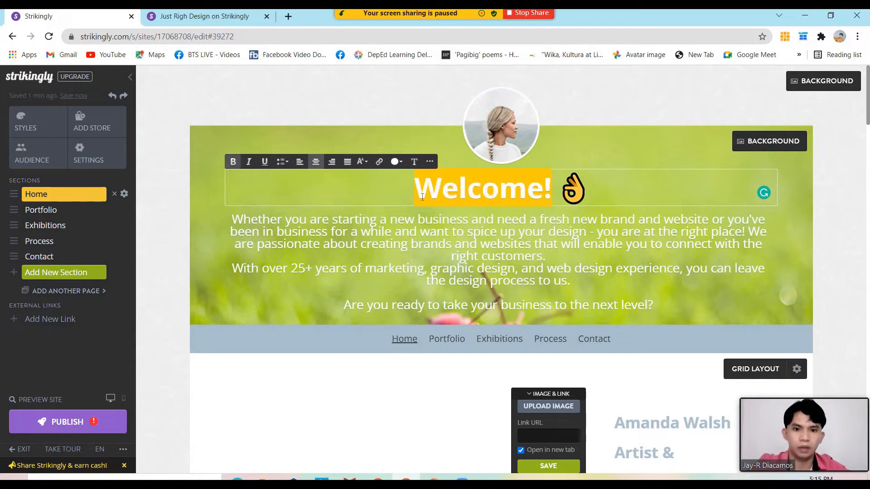
left_click(555, 236)
left_click_drag(554, 193, 414, 194)
left_click(397, 163)
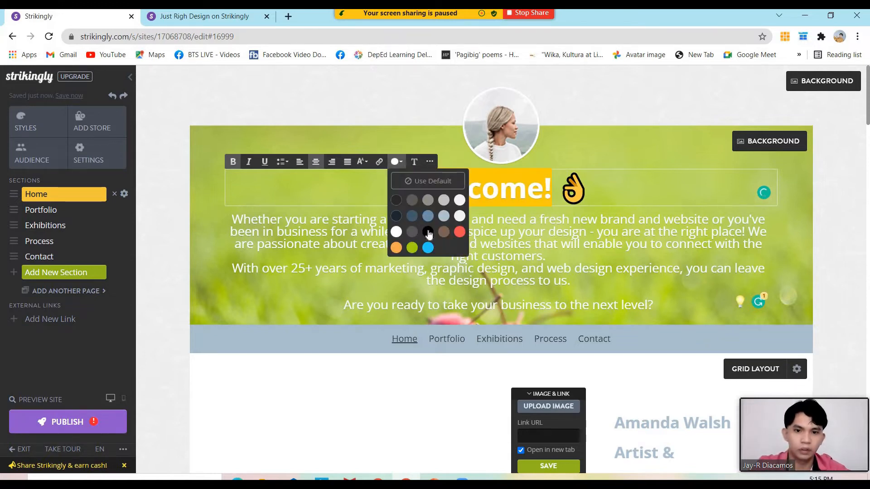
left_click(429, 247)
Make the closing question line bold and red
left_click(546, 256)
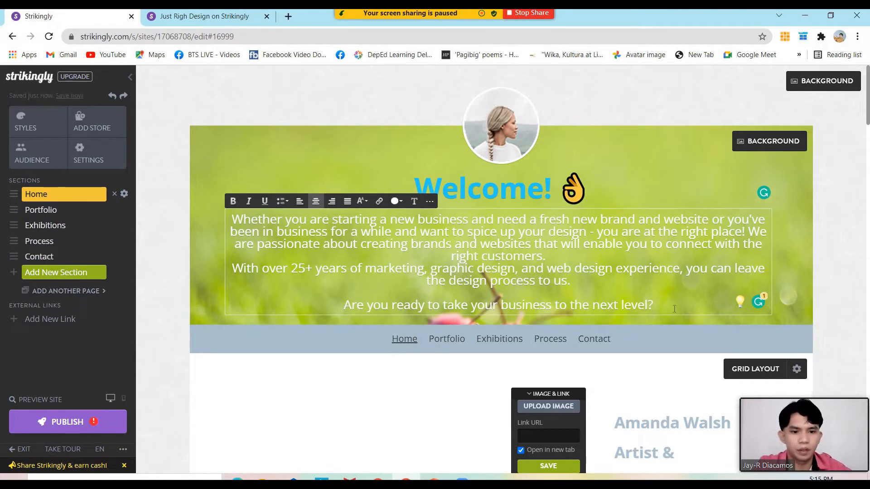
triple_click(640, 300)
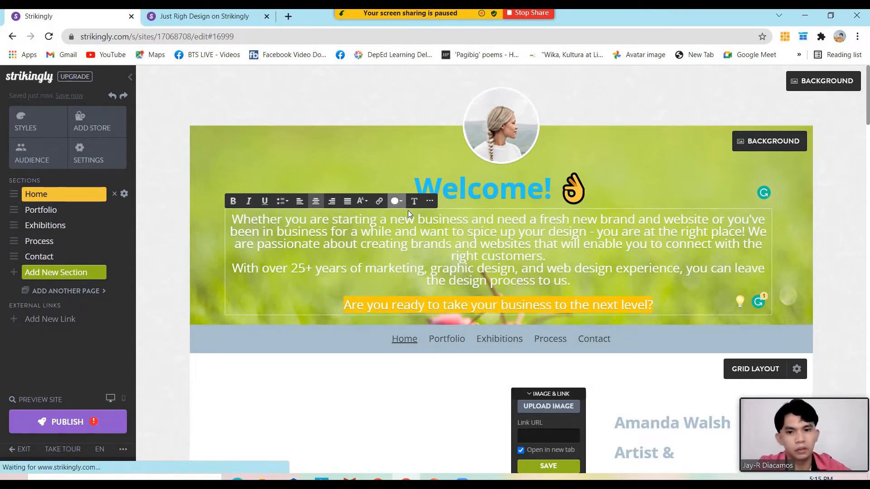
left_click(396, 203)
left_click(429, 292)
left_click(494, 259)
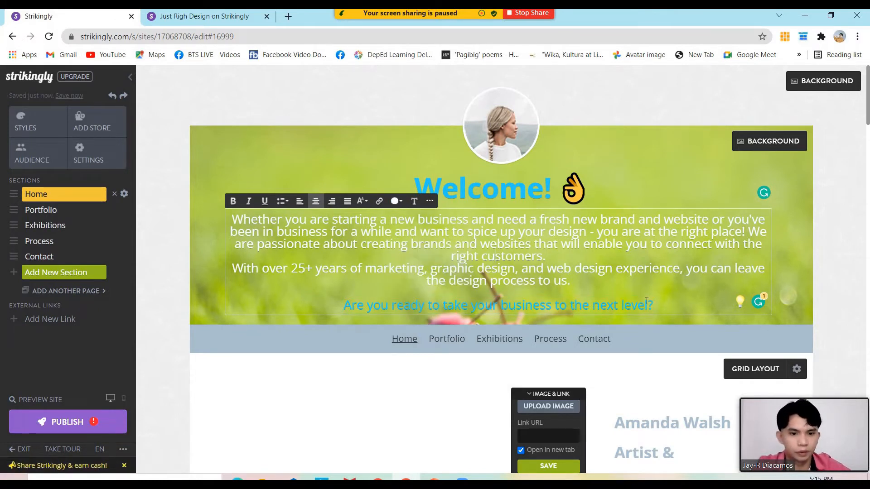
left_click_drag(654, 306, 343, 307)
key("ctrl+b")
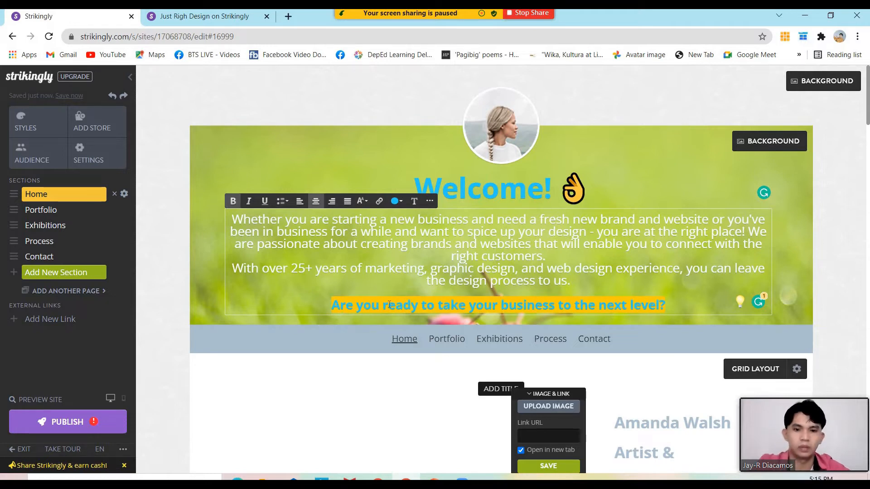
left_click(531, 275)
left_click_drag(669, 308, 331, 307)
left_click(397, 200)
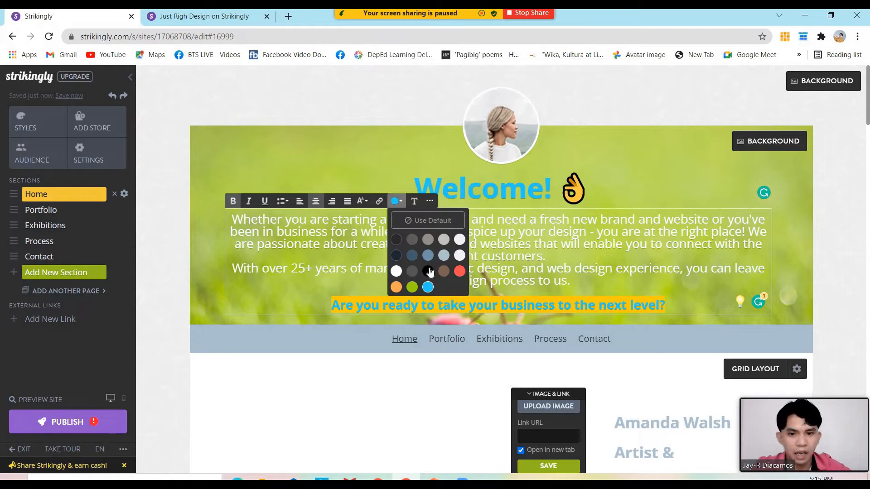
left_click(459, 271)
left_click(553, 281)
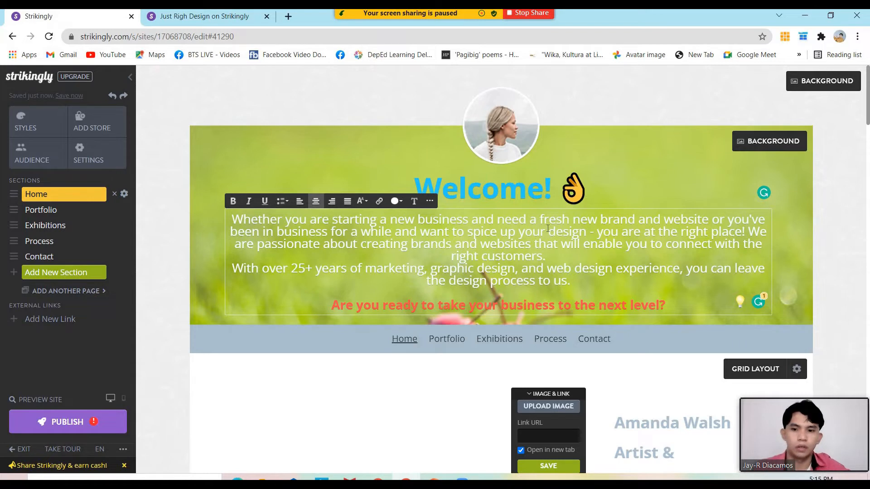
Adjust the line break after 'right customers.' so the second paragraph follows directly
scroll(539, 226, "down", 1)
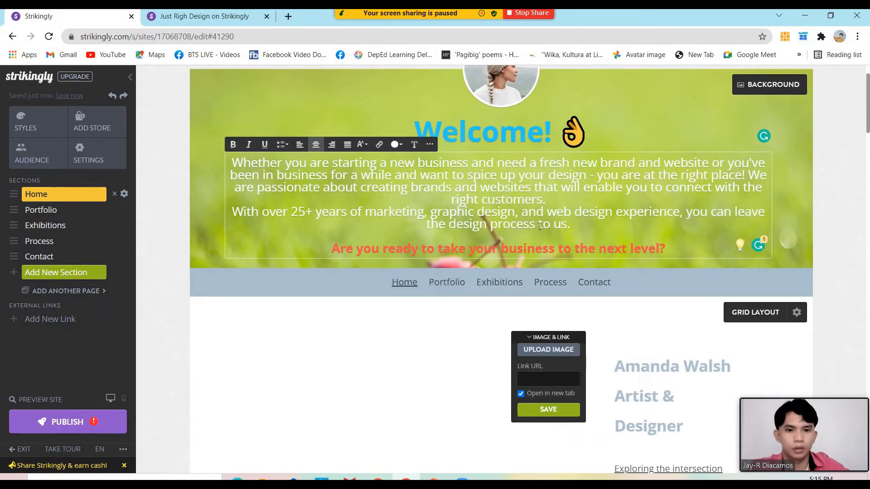
scroll(539, 227, "up", 1)
scroll(541, 232, "down", 1)
scroll(548, 232, "up", 1)
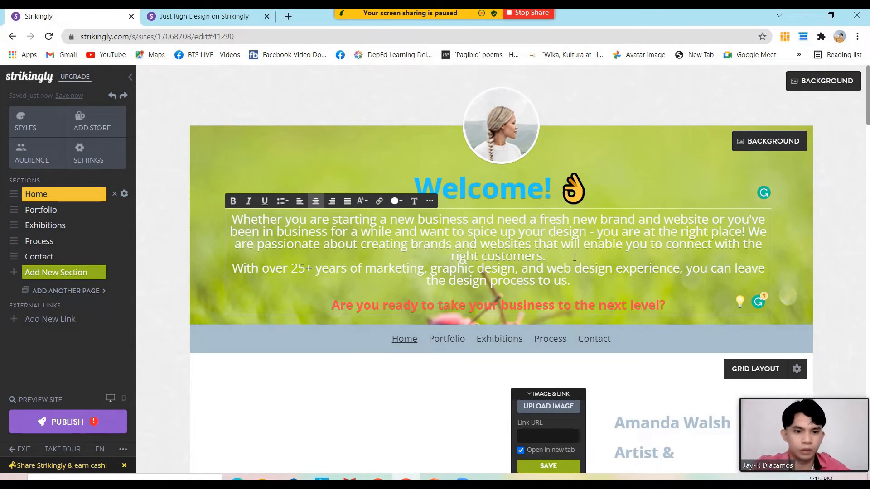
key("Return")
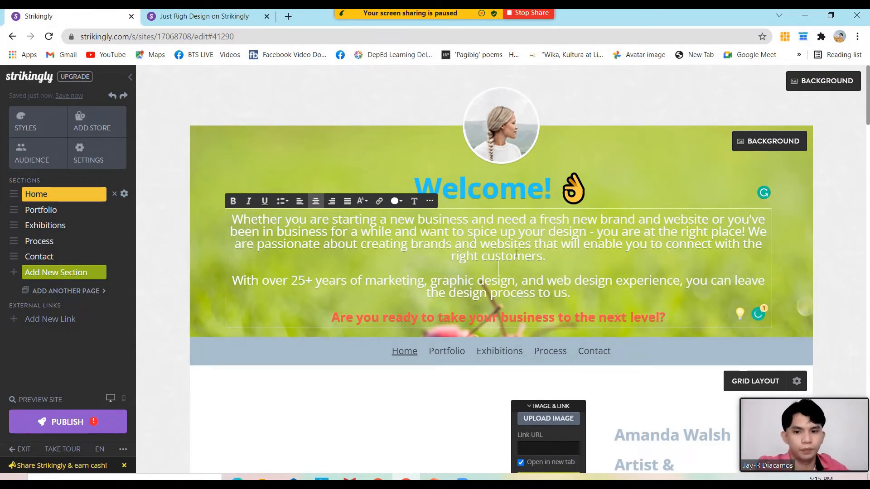
scroll(563, 255, "down", 3)
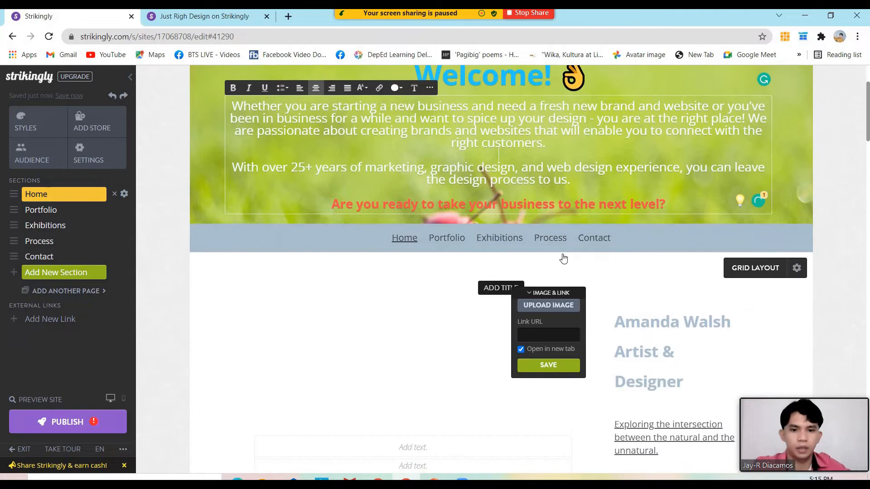
scroll(563, 254, "up", 3)
scroll(565, 254, "down", 1)
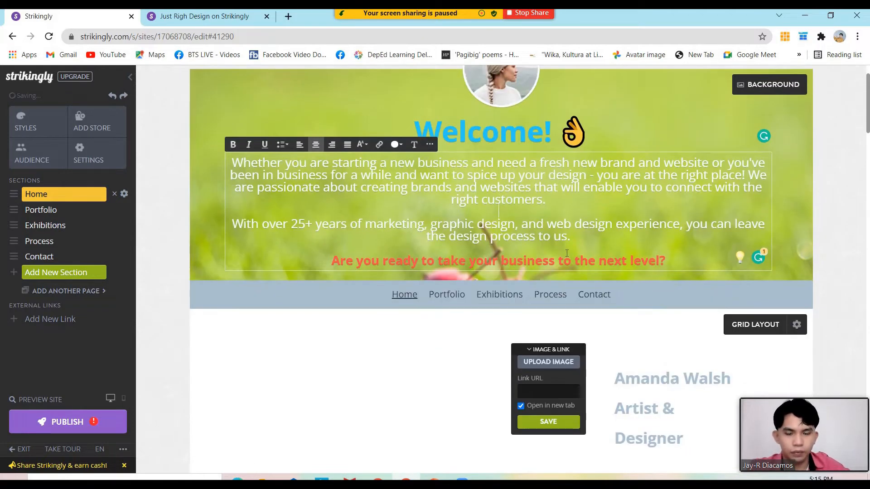
scroll(566, 254, "up", 1)
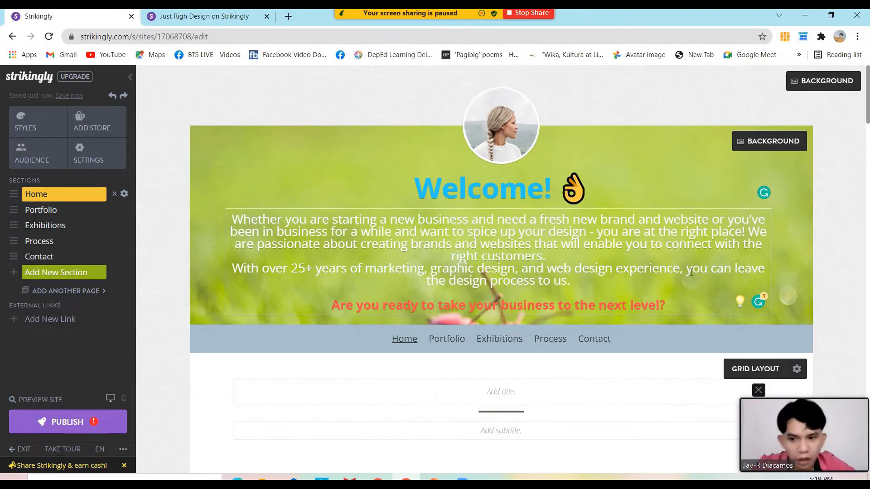
scroll(689, 266, "down", 2)
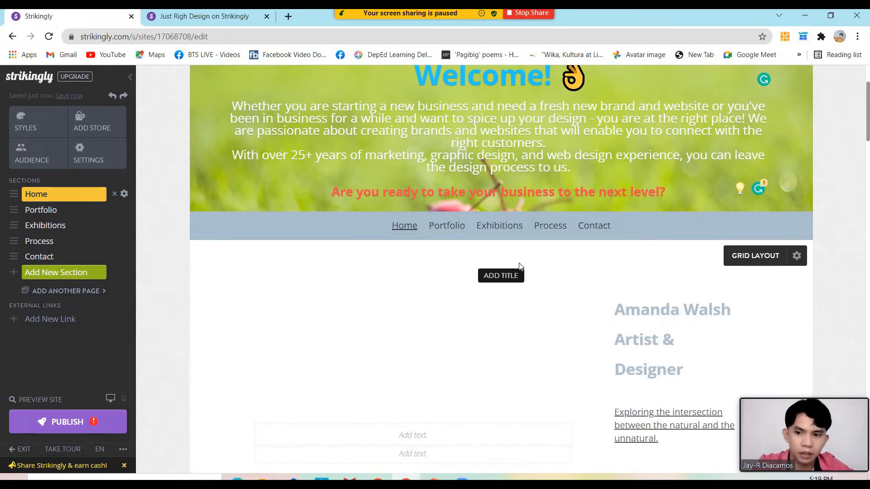
scroll(521, 267, "down", 10)
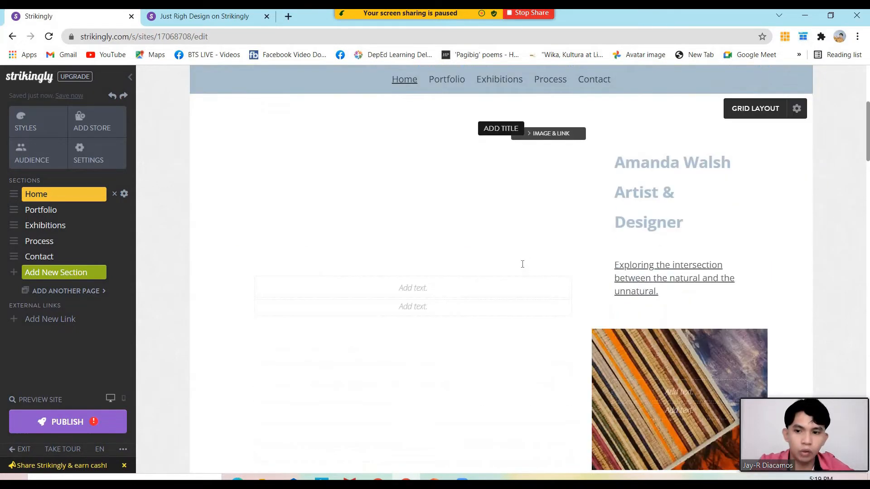
scroll(524, 269, "down", 2)
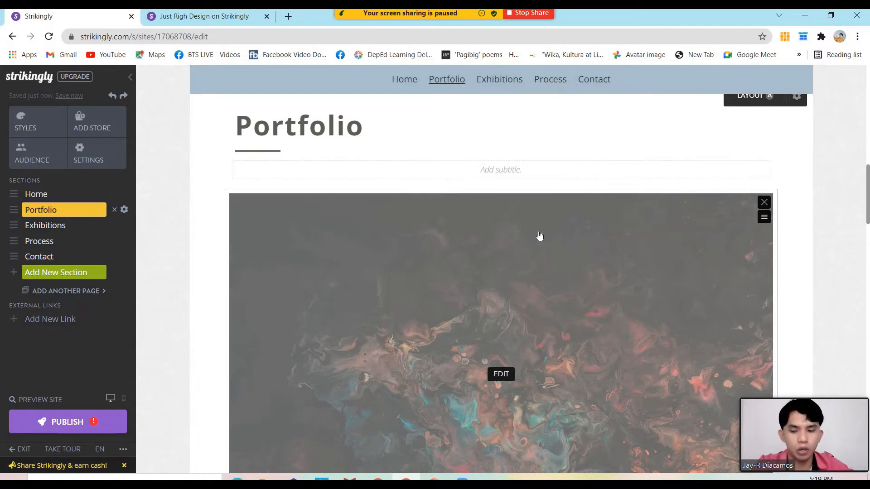
scroll(539, 239, "down", 3)
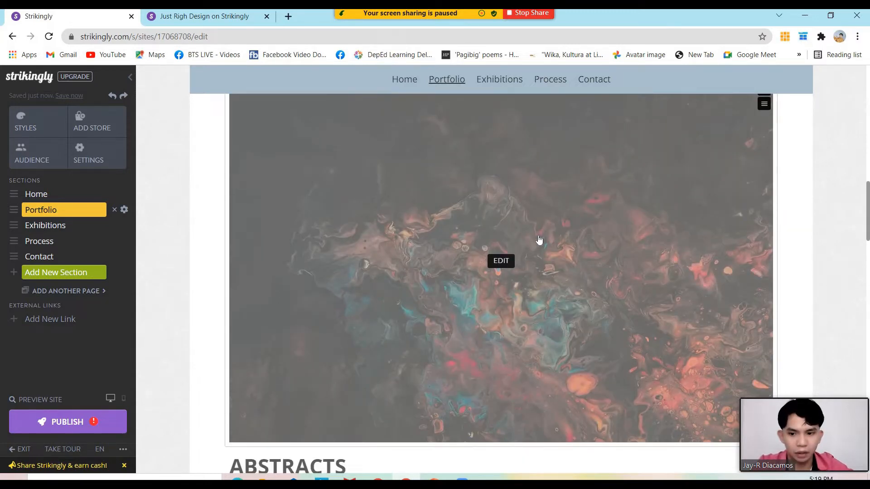
scroll(538, 239, "up", 15)
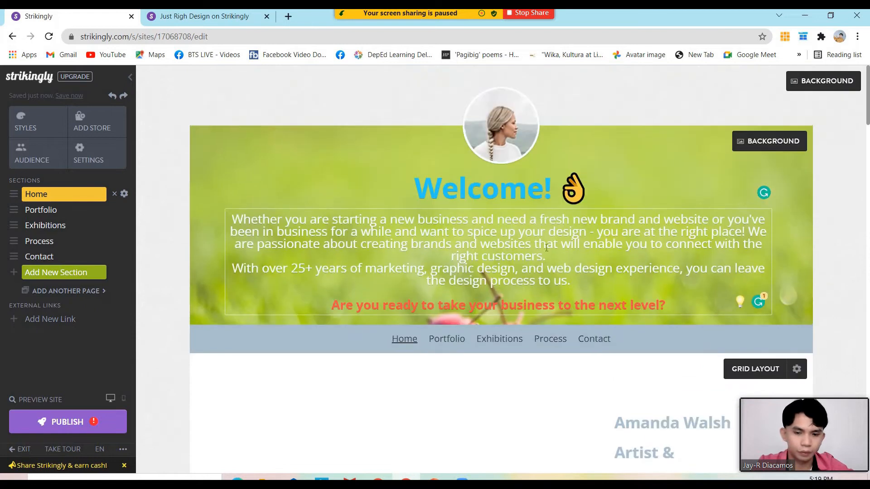
scroll(575, 297, "down", 1)
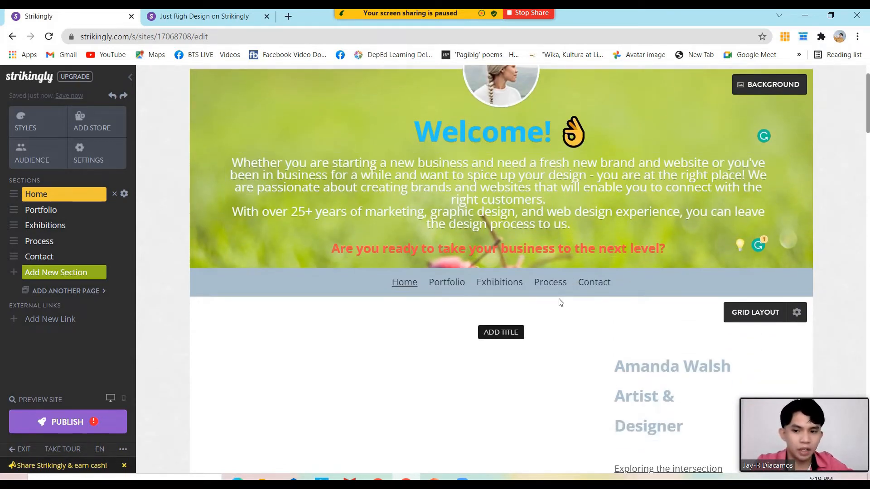
scroll(561, 302, "down", 5)
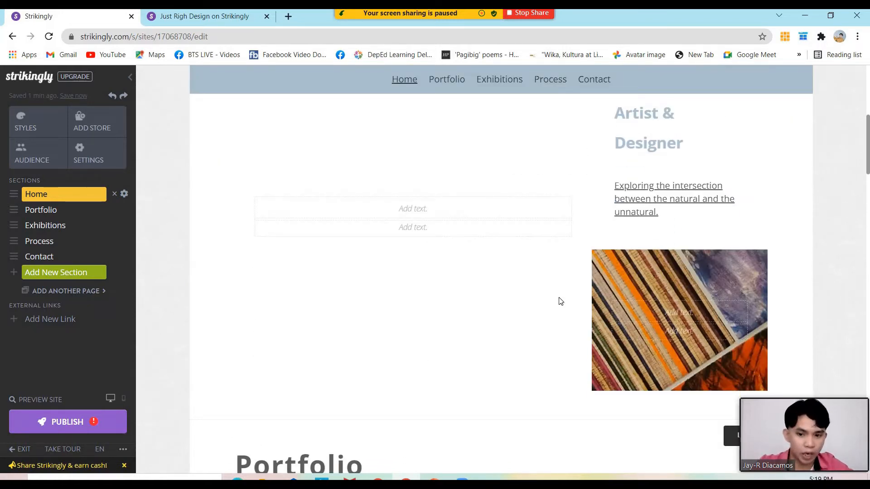
scroll(553, 292, "up", 6)
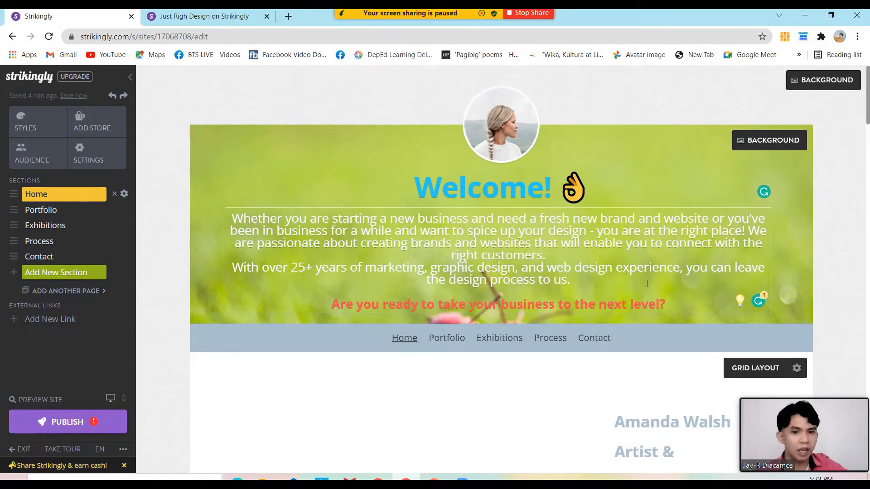
scroll(647, 284, "down", 12)
scroll(604, 282, "down", 5)
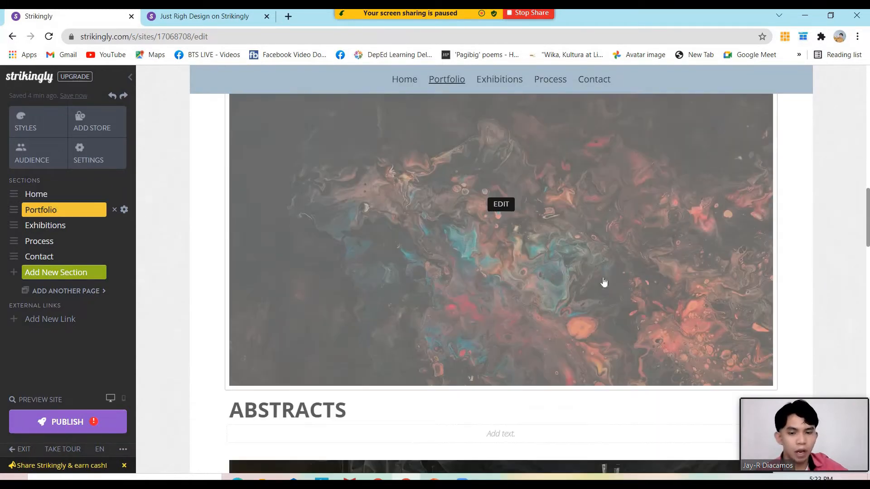
scroll(604, 282, "down", 6)
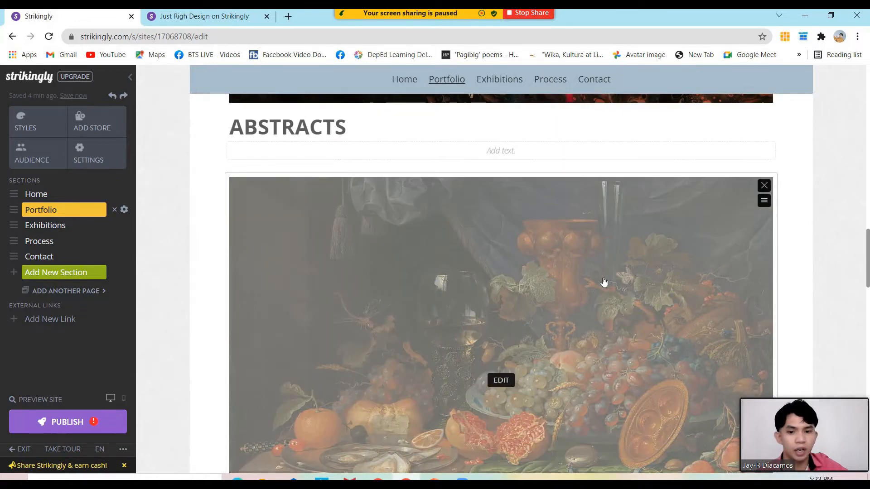
scroll(604, 283, "down", 5)
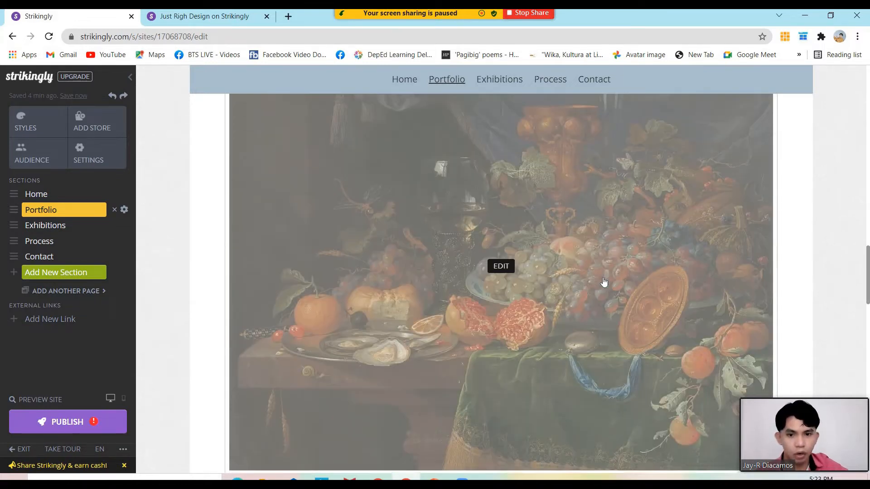
scroll(604, 282, "down", 2)
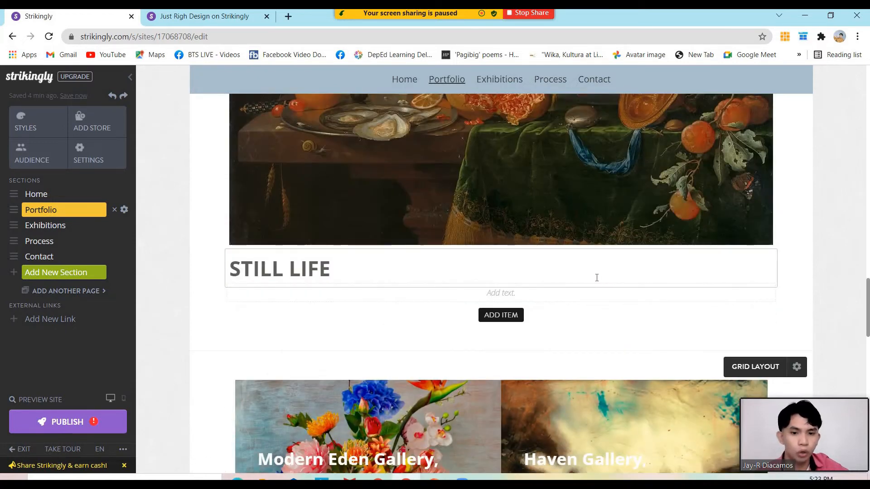
scroll(596, 278, "down", 3)
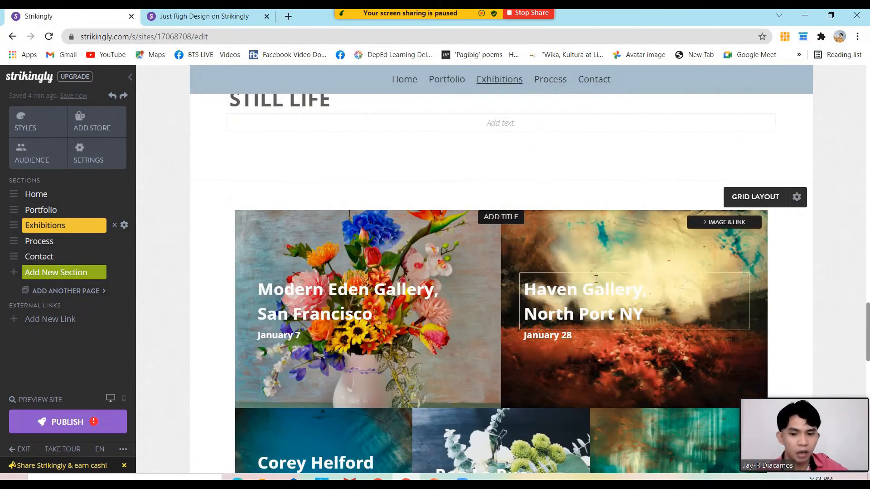
scroll(596, 279, "down", 3)
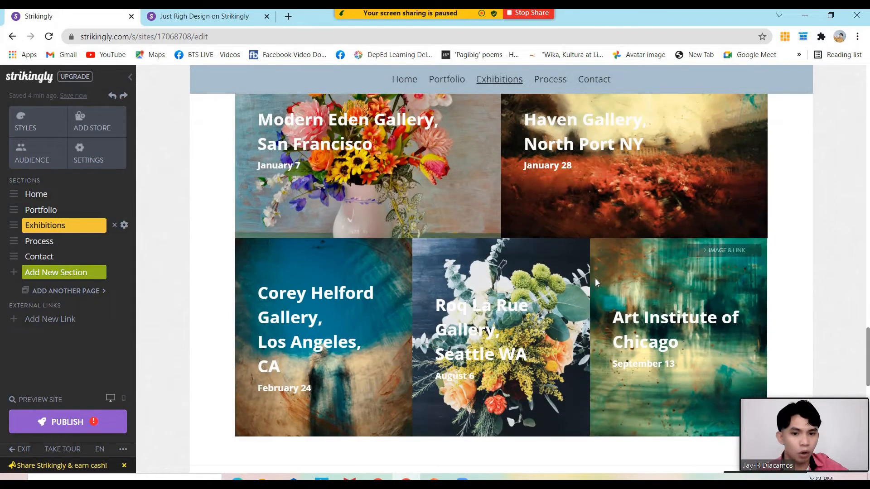
scroll(595, 281, "down", 4)
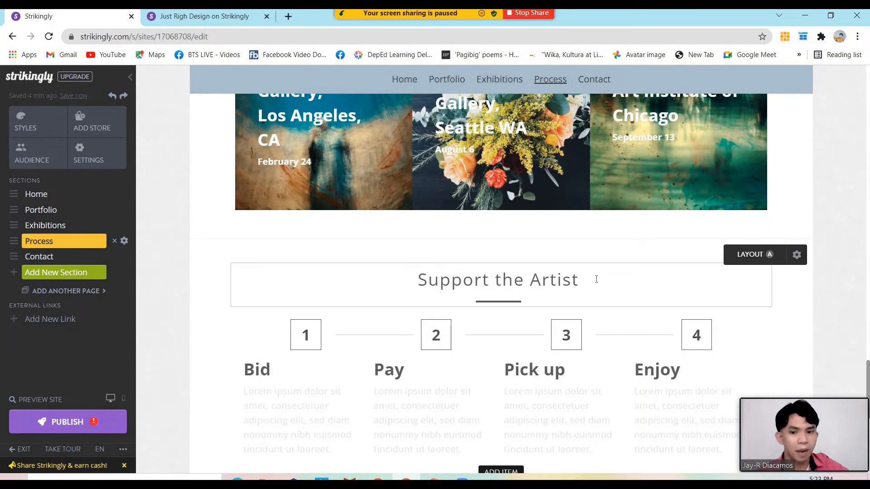
scroll(596, 279, "up", 6)
scroll(598, 281, "down", 12)
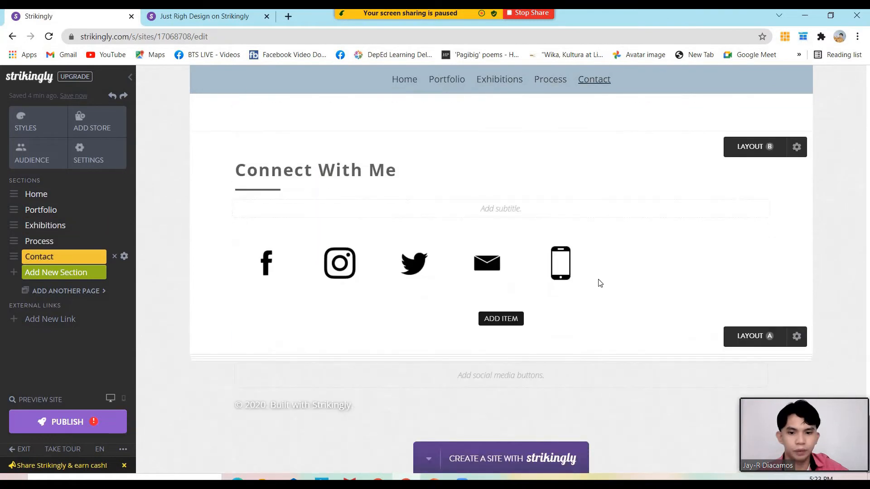
scroll(600, 283, "up", 15)
scroll(603, 281, "up", 12)
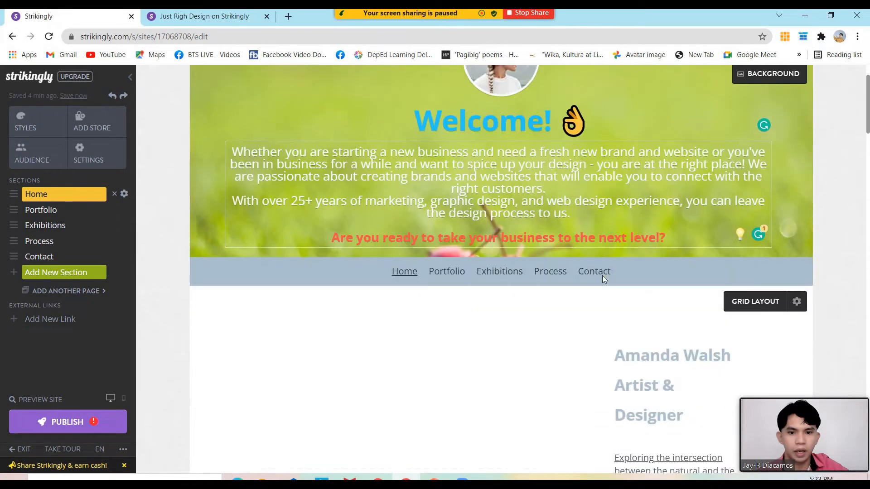
scroll(603, 278, "down", 10)
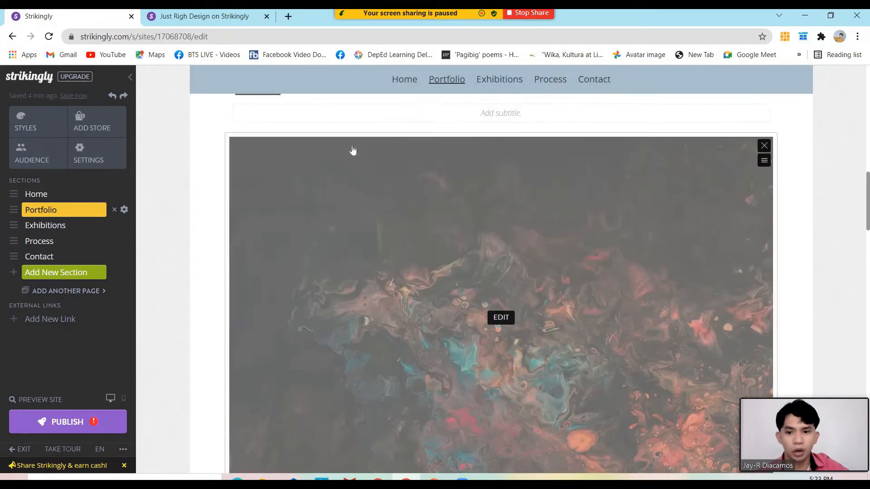
scroll(353, 150, "up", 3)
left_click_drag(235, 237, 376, 240)
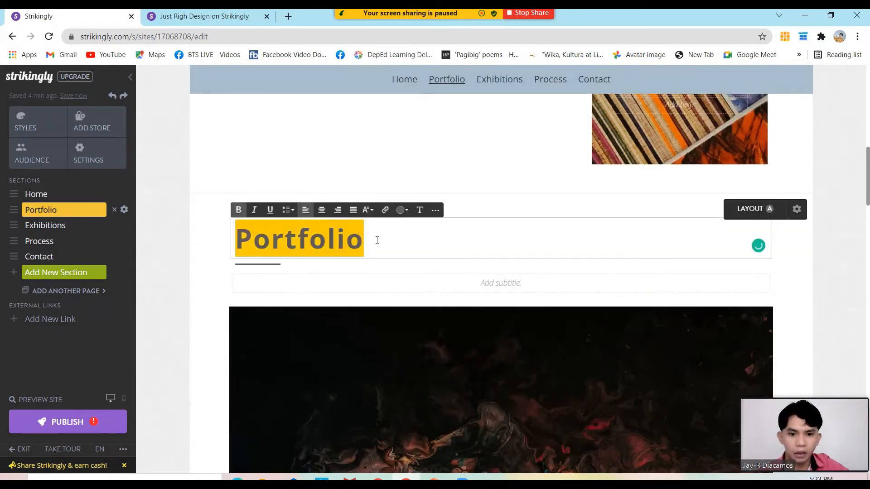
scroll(378, 245, "down", 7)
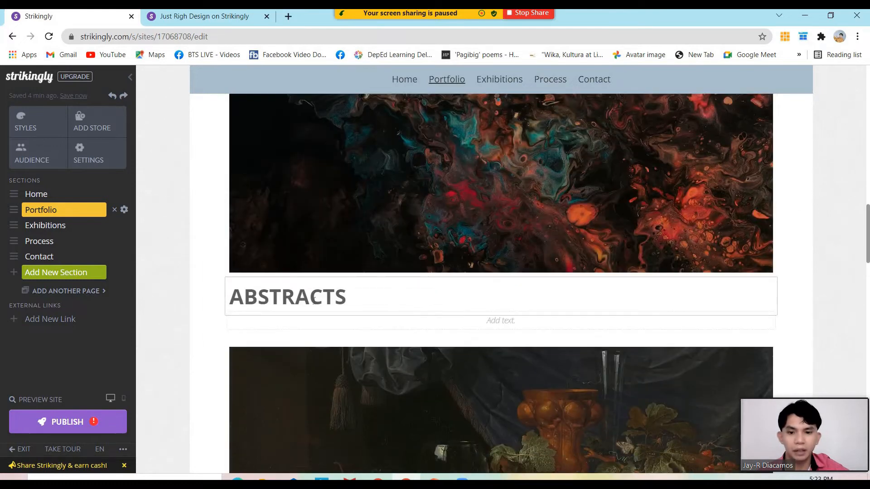
scroll(332, 297, "down", 10)
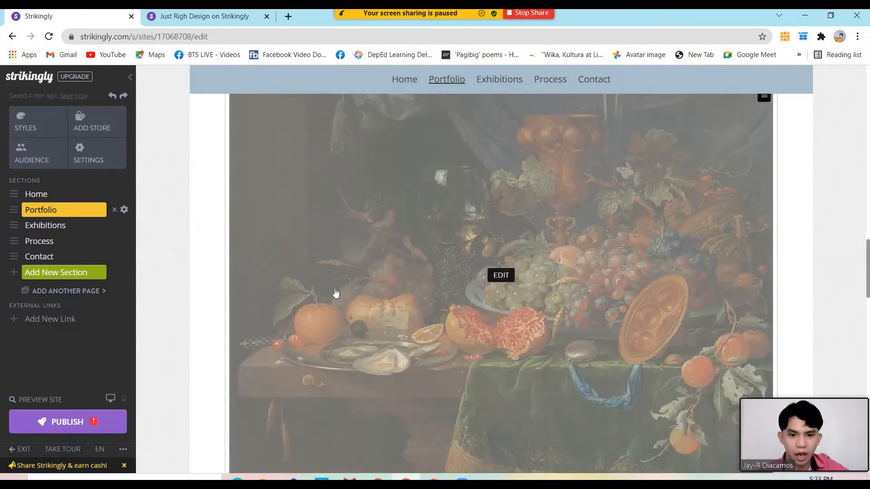
scroll(335, 291, "down", 3)
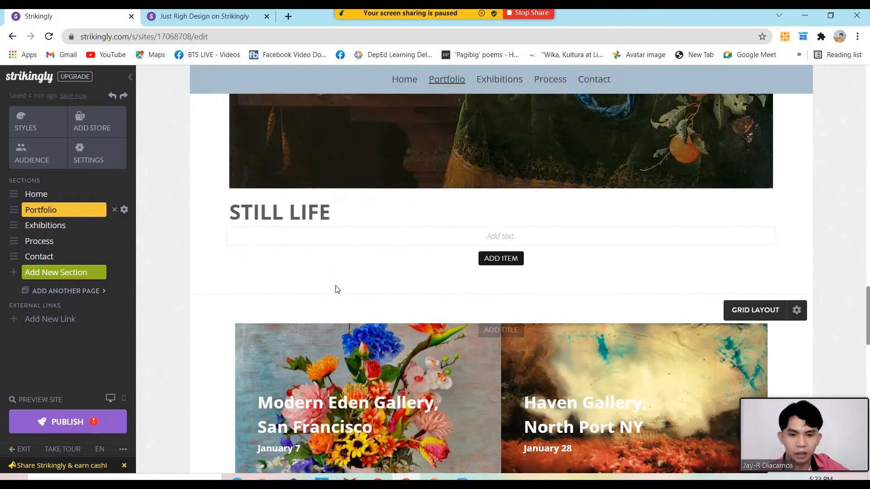
left_click(235, 217)
left_click_drag(235, 217, 346, 216)
scroll(312, 270, "down", 3)
scroll(312, 270, "down", 12)
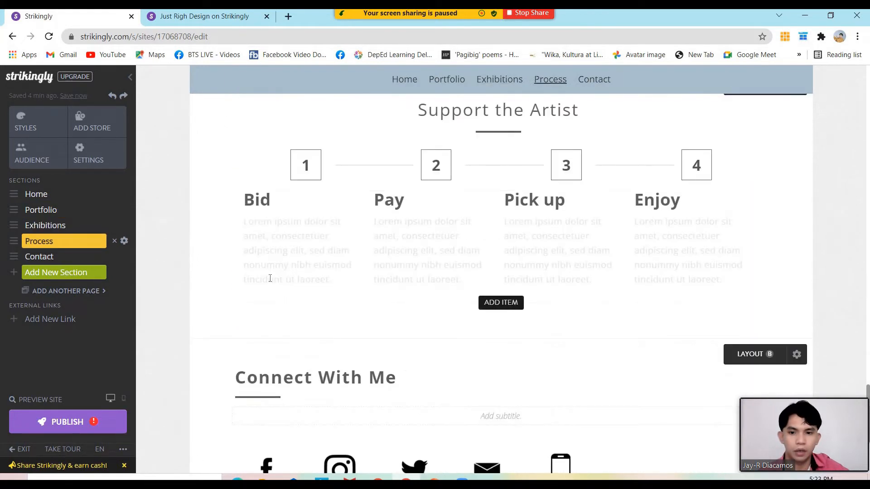
scroll(449, 262, "up", 8)
scroll(450, 257, "up", 5)
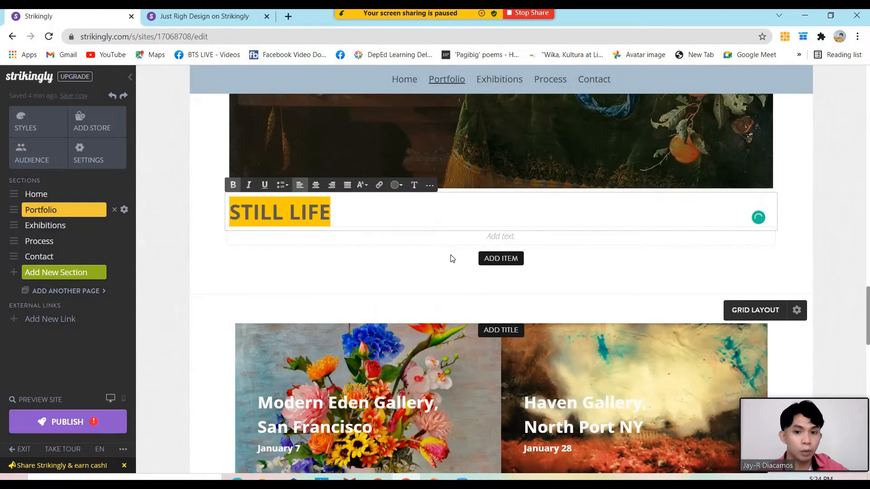
scroll(451, 256, "up", 8)
scroll(431, 235, "up", 5)
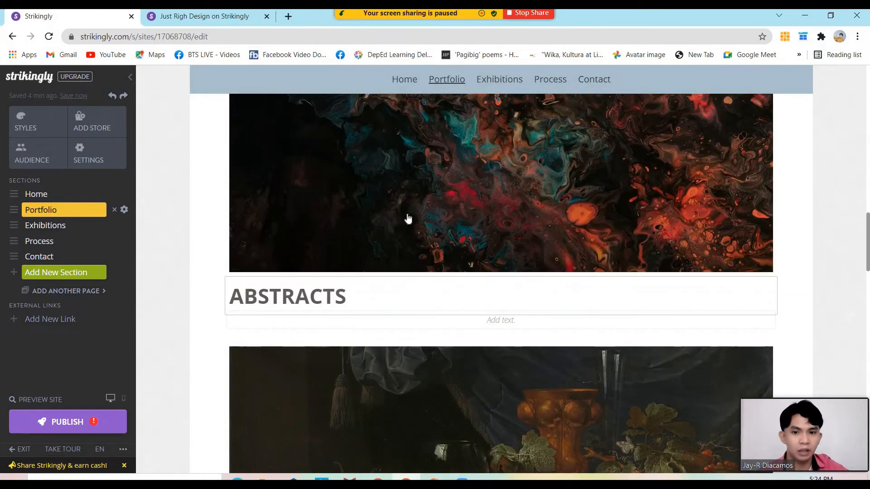
scroll(382, 198, "up", 6)
scroll(384, 198, "up", 5)
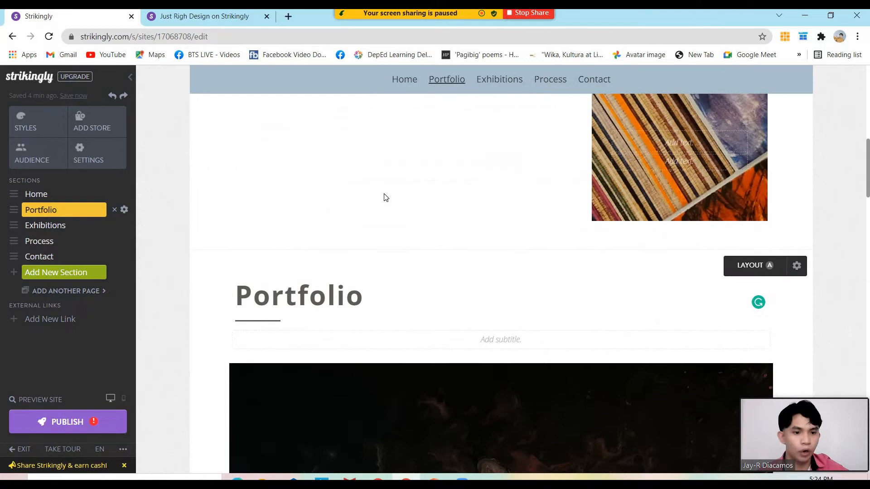
scroll(380, 196, "up", 10)
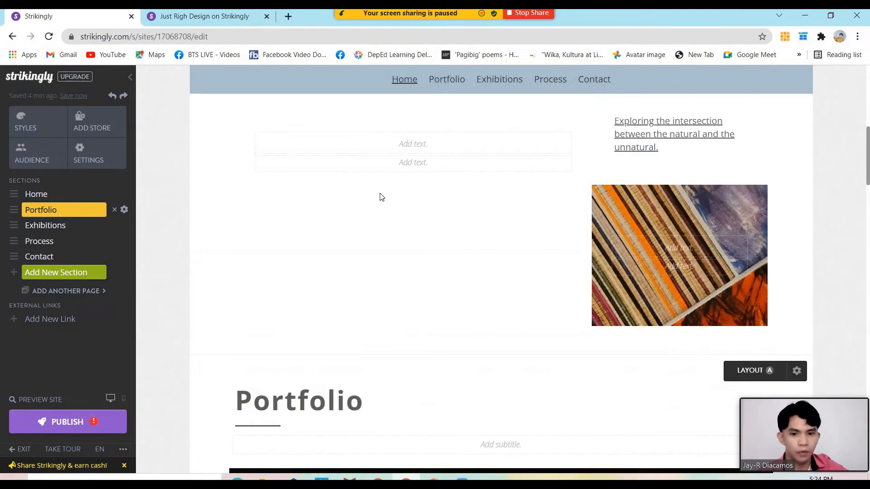
scroll(501, 226, "down", 3)
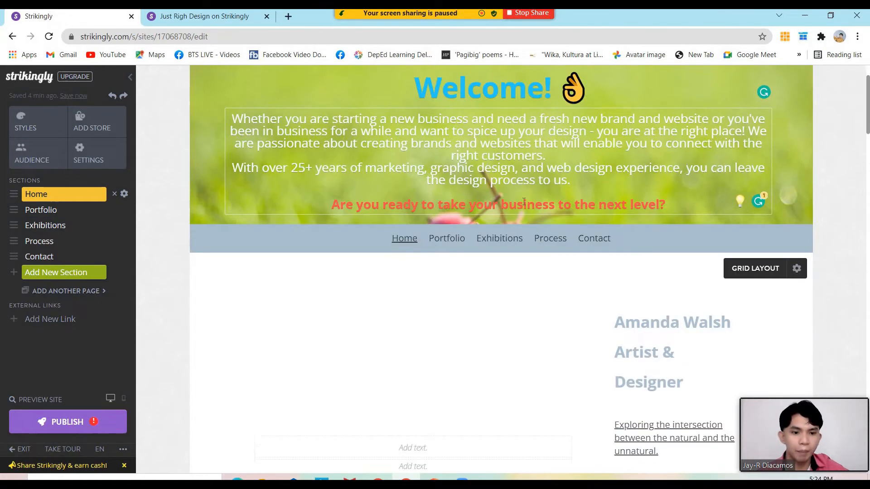
scroll(673, 213, "down", 2)
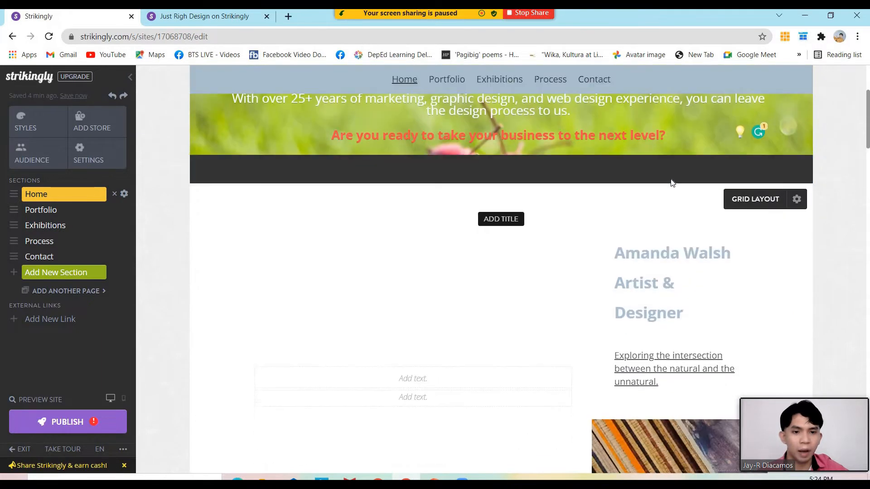
left_click(203, 16)
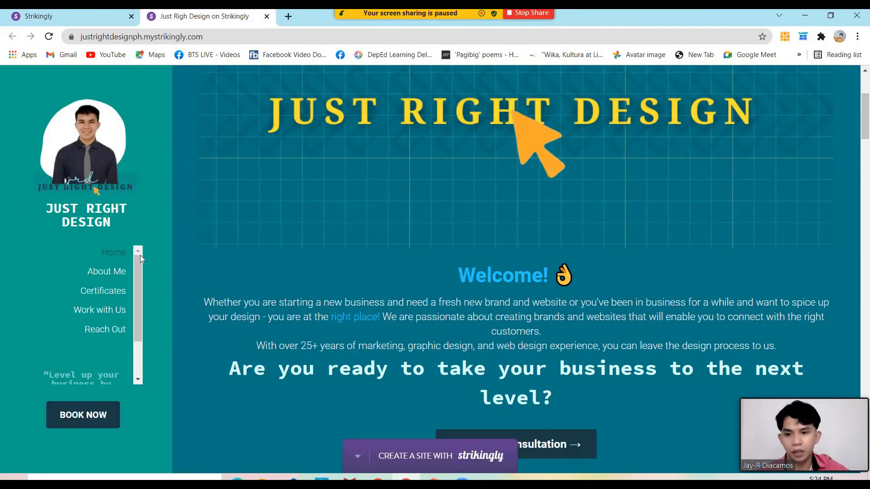
left_click(68, 16)
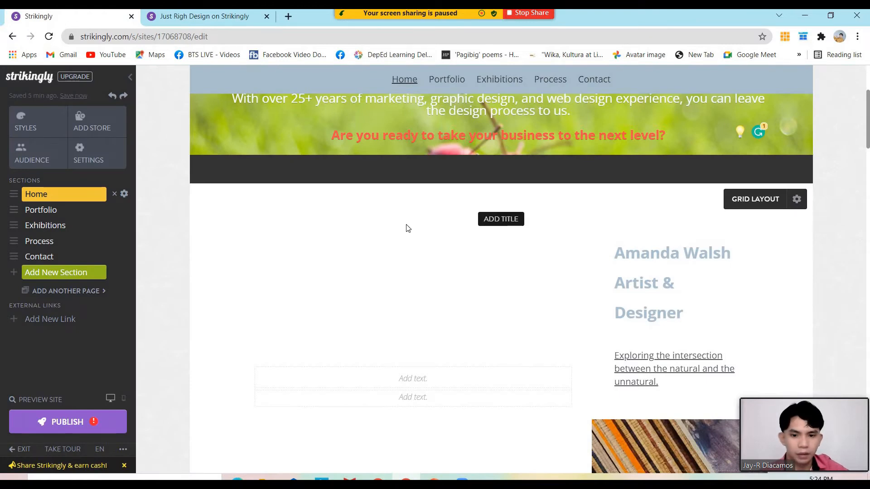
mouse_move(413, 241)
scroll(323, 258, "up", 4)
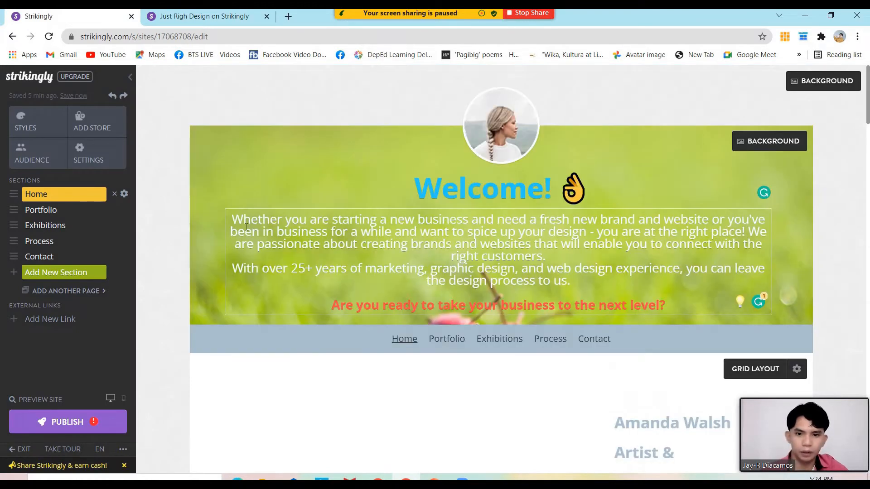
left_click(53, 209)
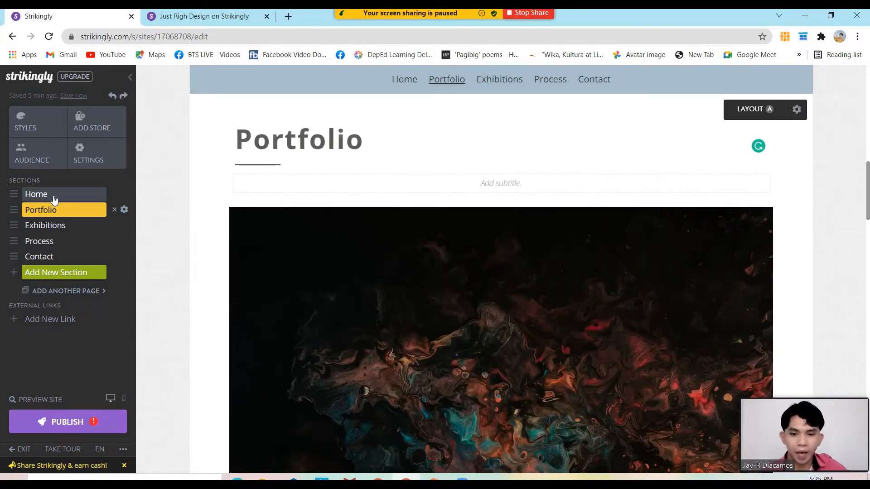
left_click(53, 195)
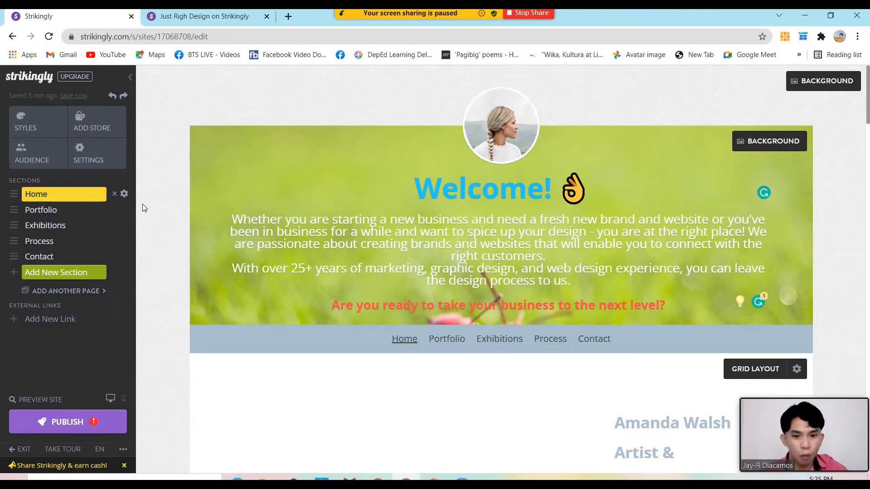
left_click(73, 214)
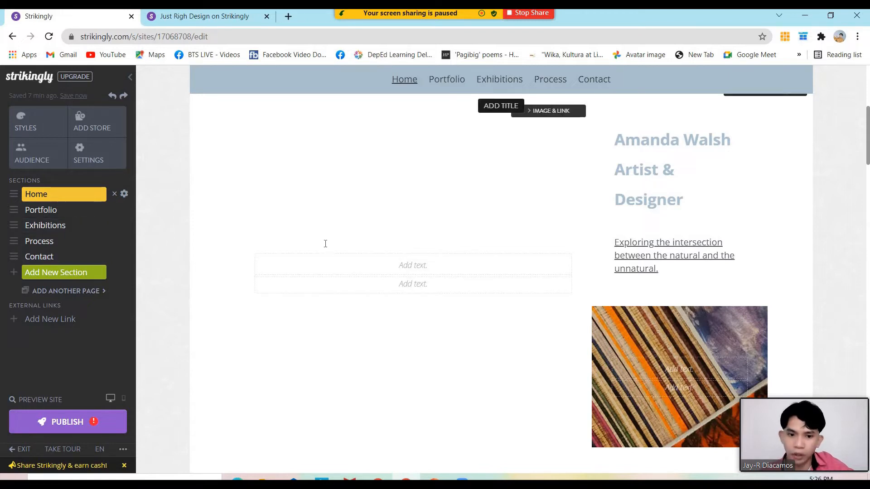
scroll(324, 243, "down", 12)
scroll(324, 252, "down", 5)
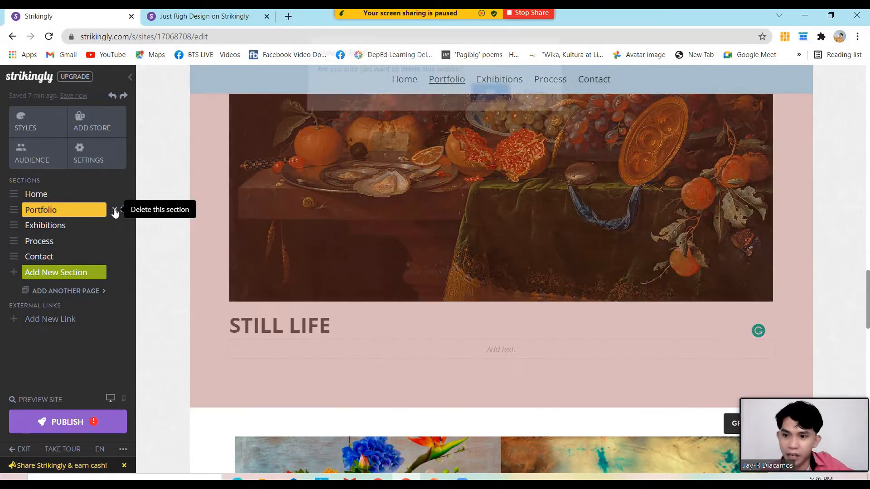
left_click(115, 210)
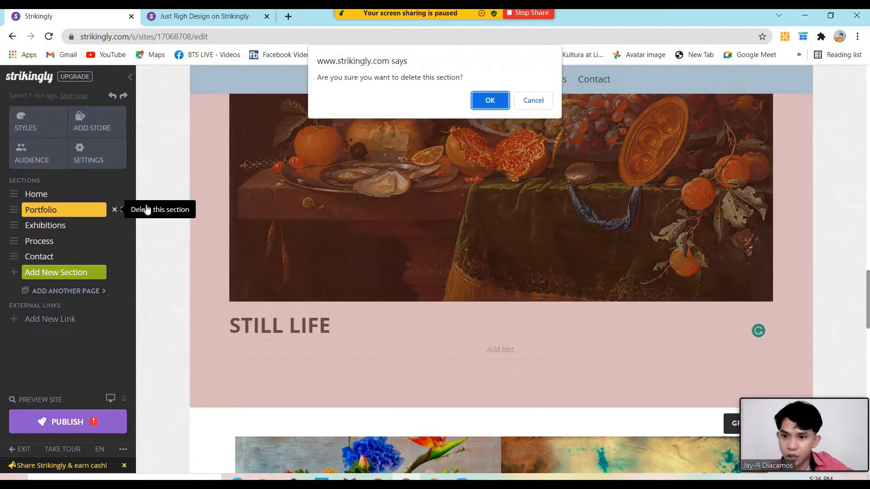
left_click(532, 100)
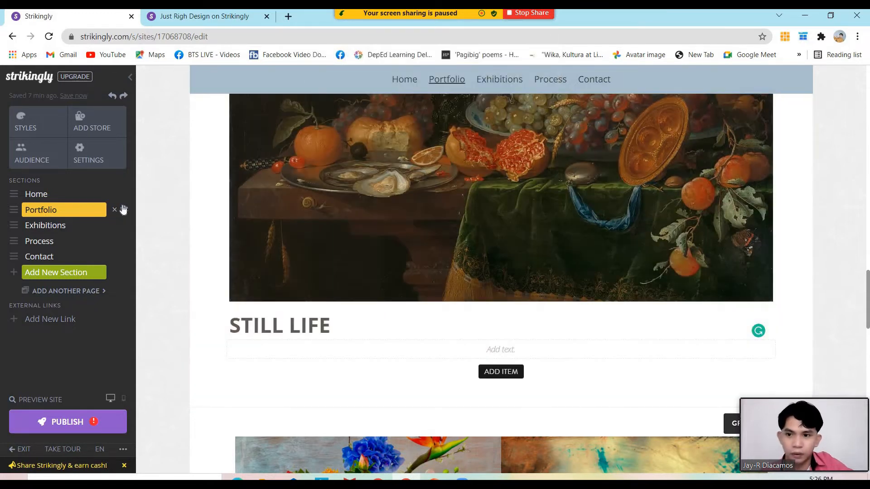
left_click(115, 210)
left_click(490, 100)
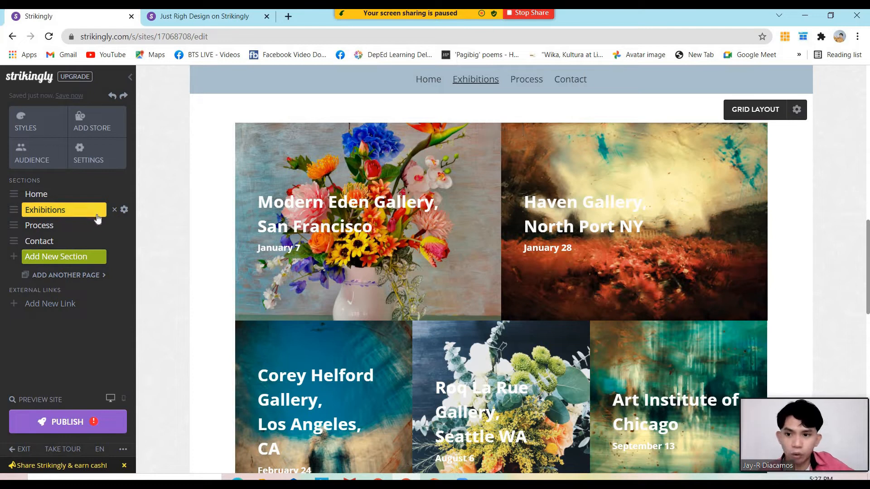
left_click(112, 97)
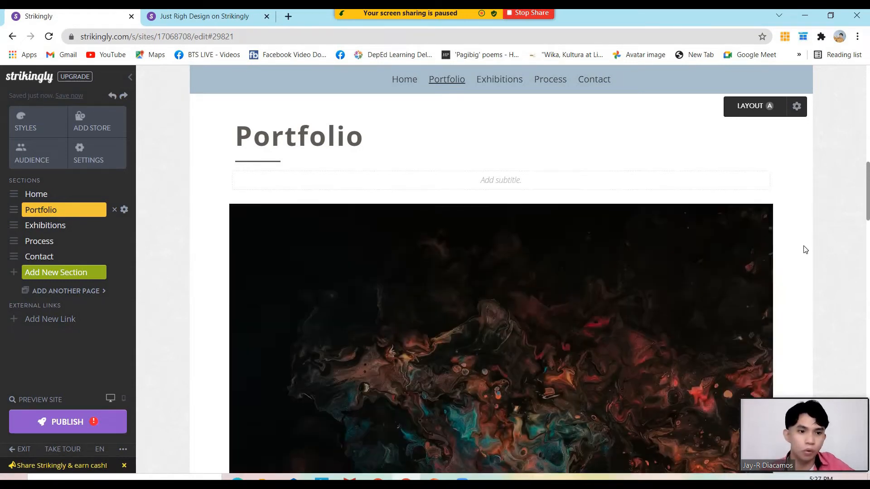
scroll(805, 249, "down", 15)
scroll(797, 252, "up", 5)
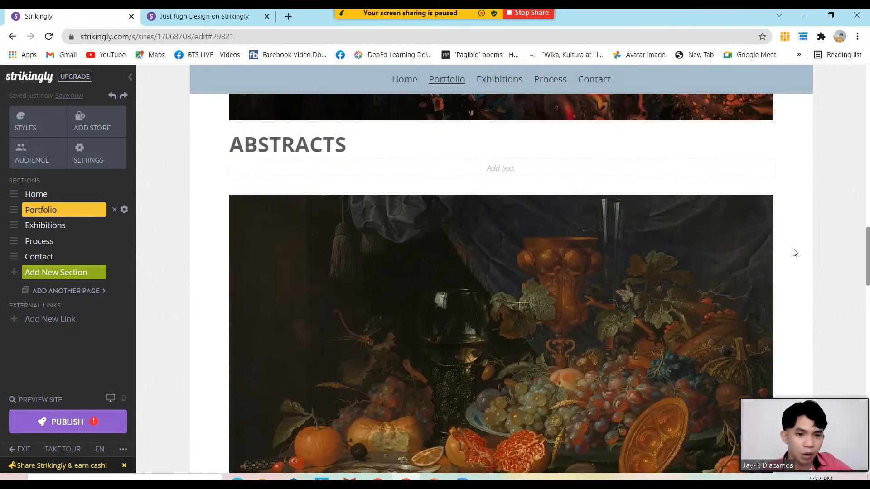
scroll(795, 253, "down", 4)
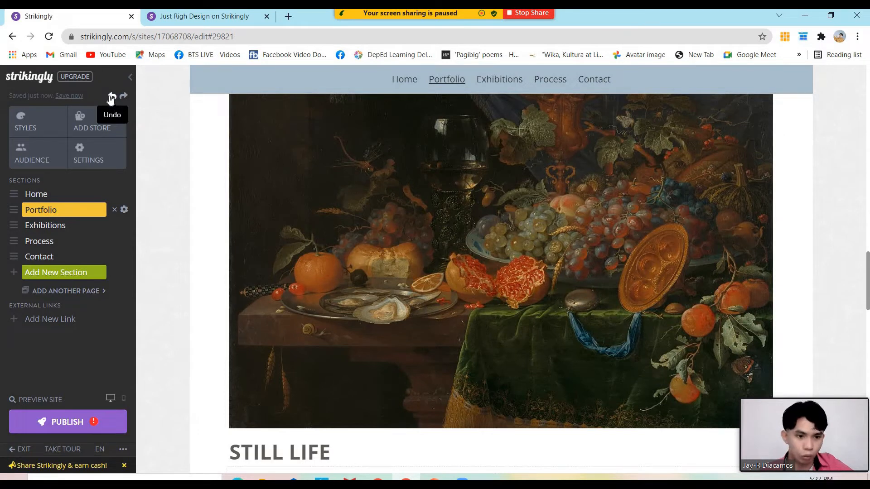
Rename the Portfolio section to About Me and Exhibitions to Certificates
left_click(53, 197)
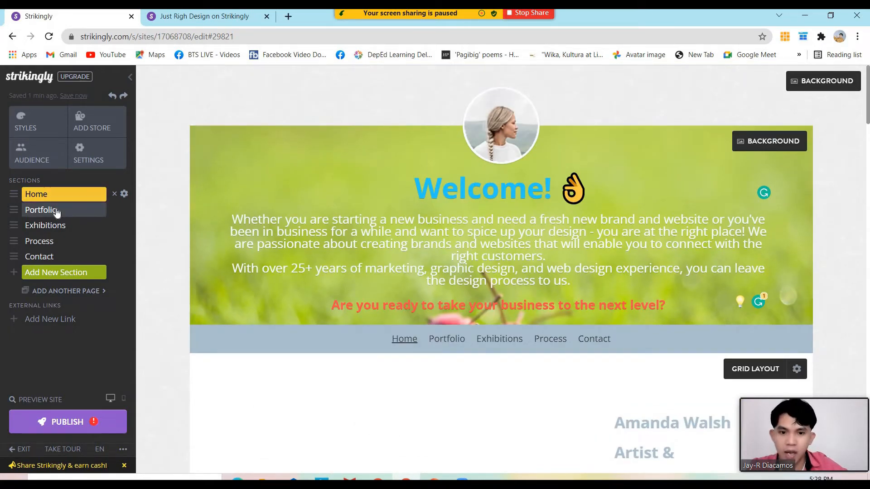
left_click(56, 211)
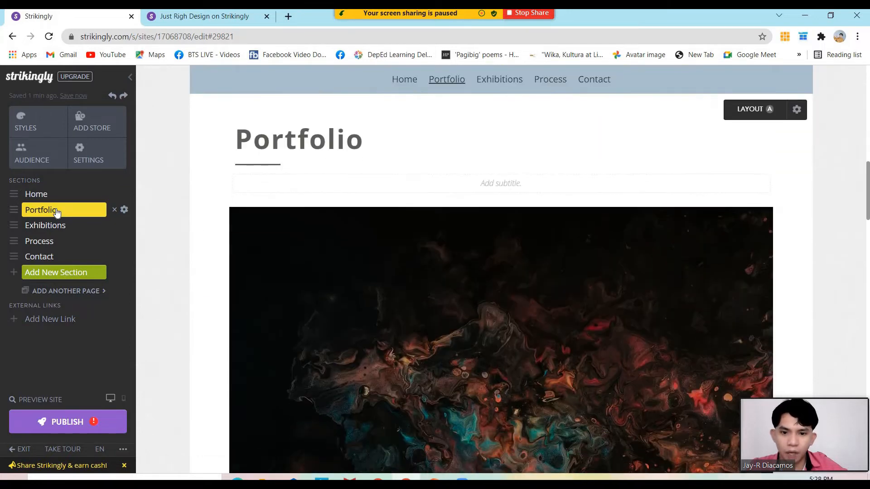
left_click(56, 212)
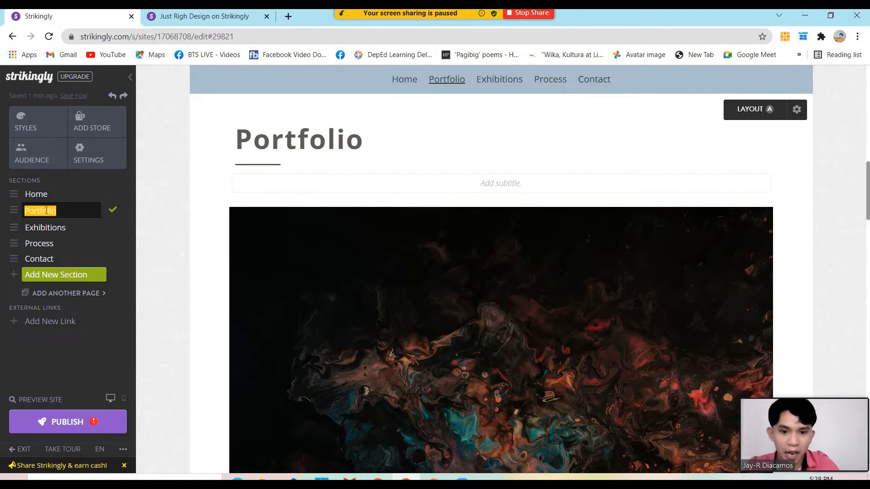
type("Abou")
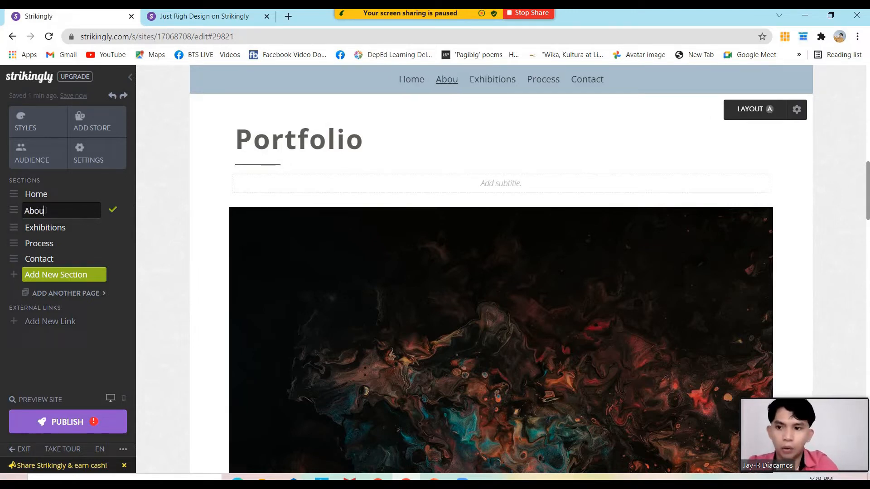
type("t Me")
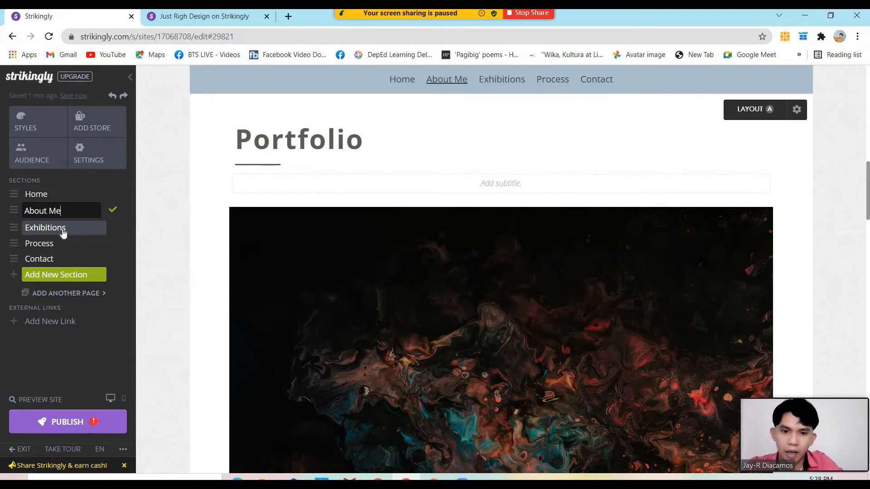
left_click(63, 233)
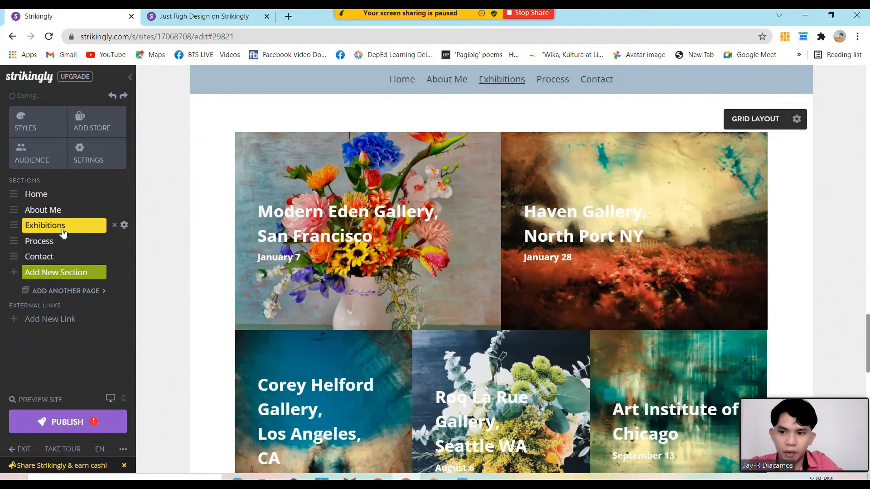
key("End")
left_click_drag(62, 226, 21, 231)
type("Ce")
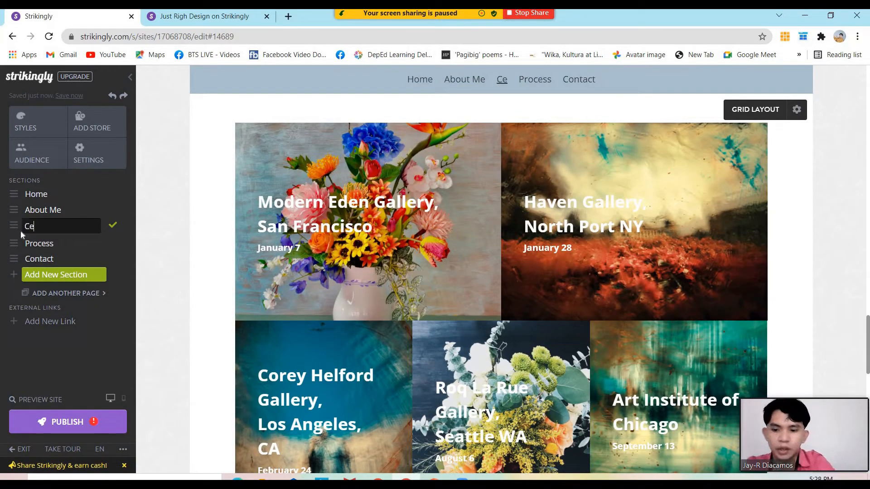
type("rtificates")
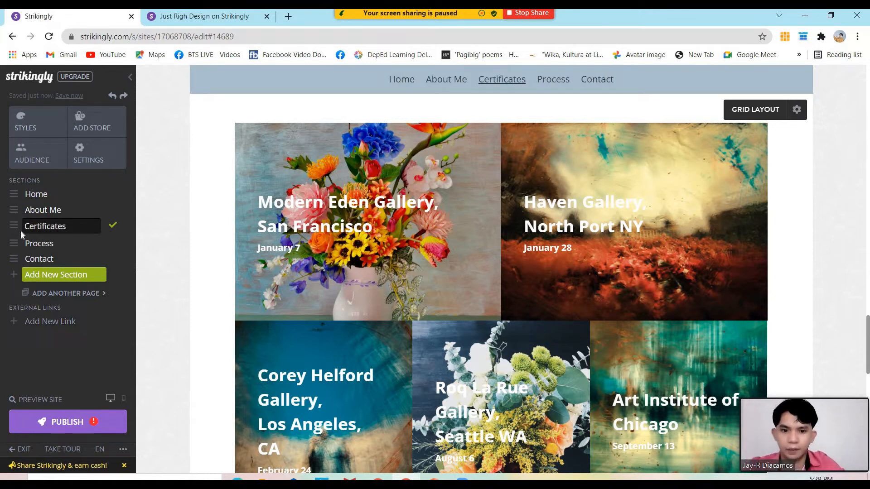
Rename the Process section to Work with me and Contact to Contact Me
left_click(49, 242)
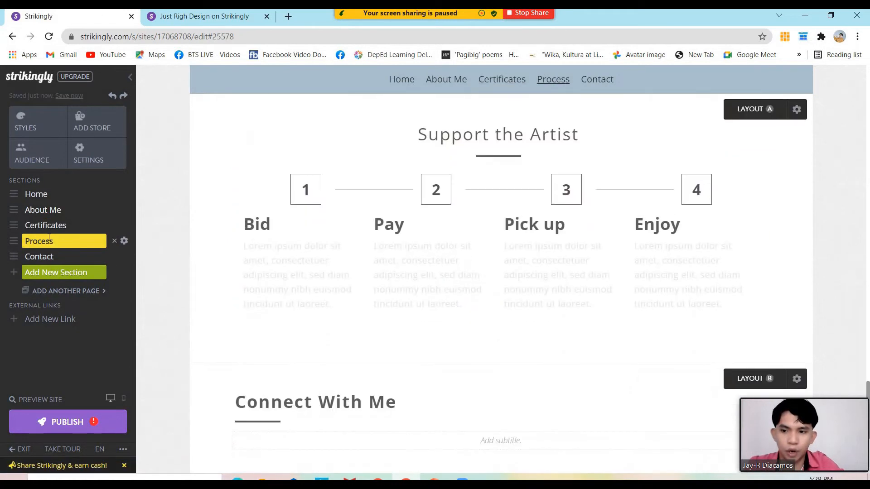
left_click(49, 239)
key("ctrl+a")
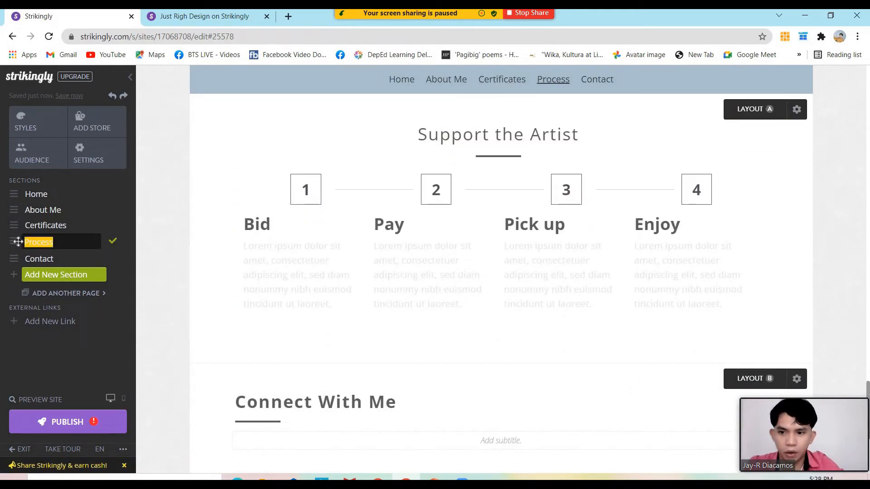
type("Work with me")
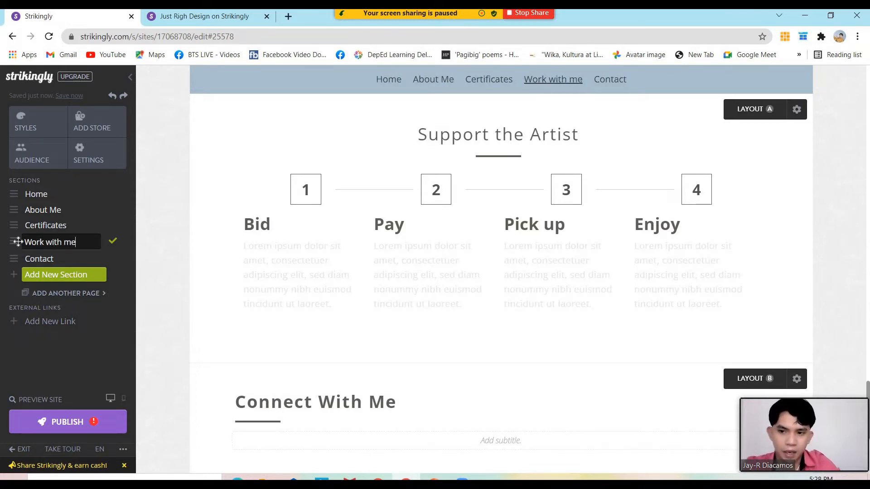
left_click(39, 262)
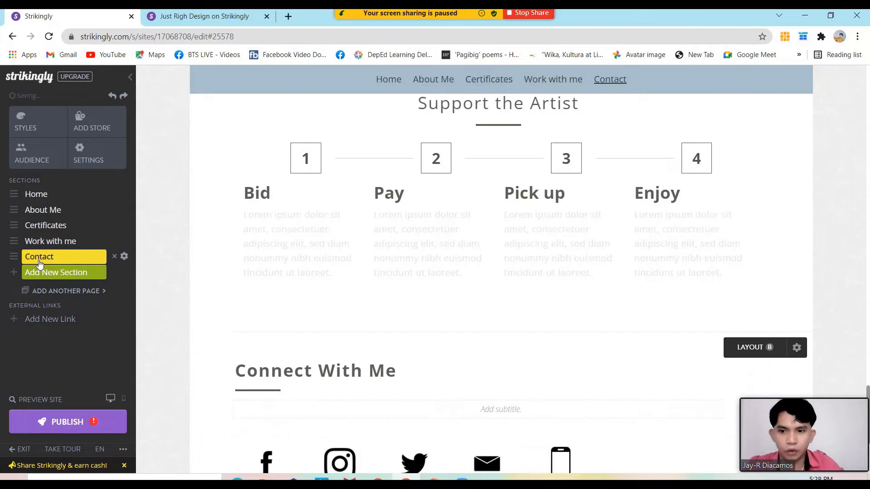
left_click(49, 259)
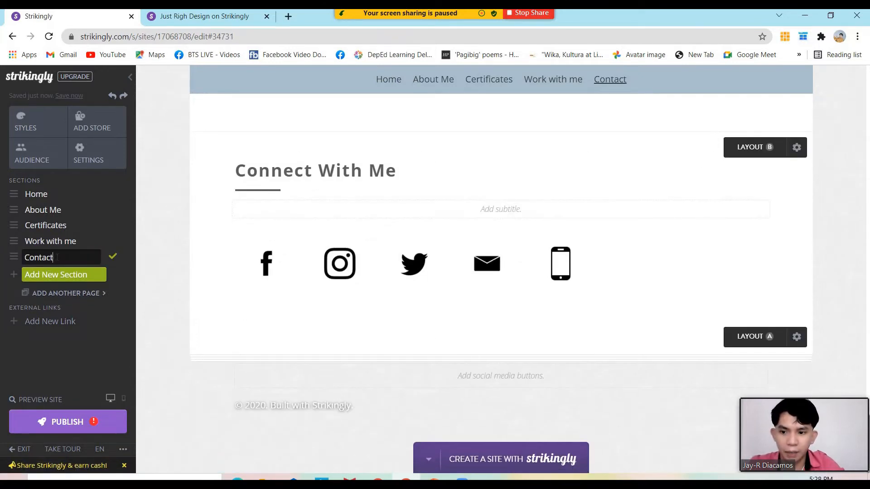
type("Me")
key("Return")
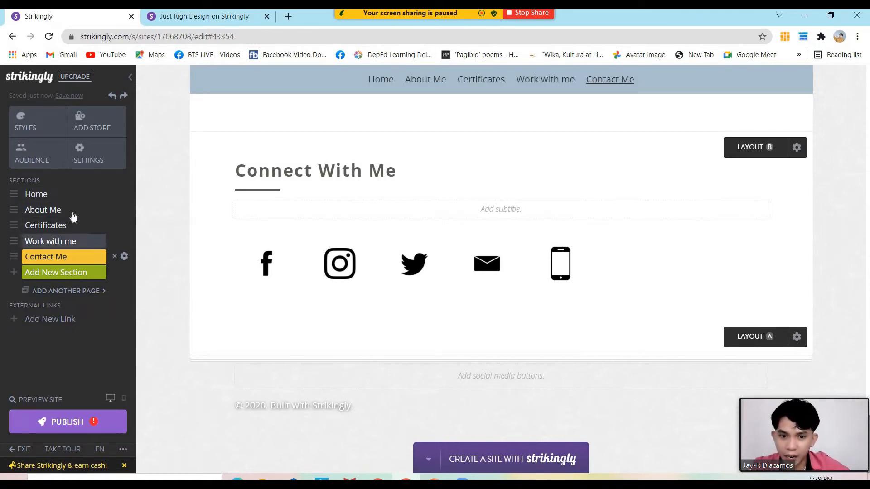
Browse the Add a New Section catalogue, then close it without adding anything
left_click(70, 274)
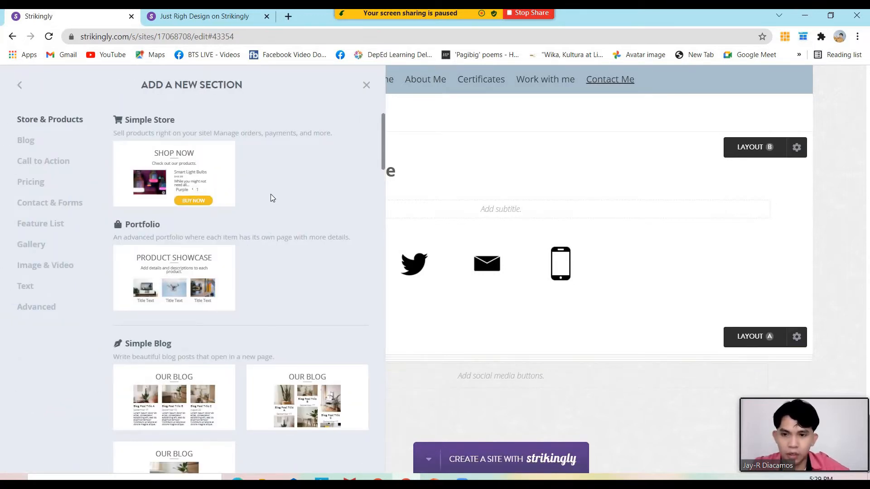
scroll(266, 209, "down", 7)
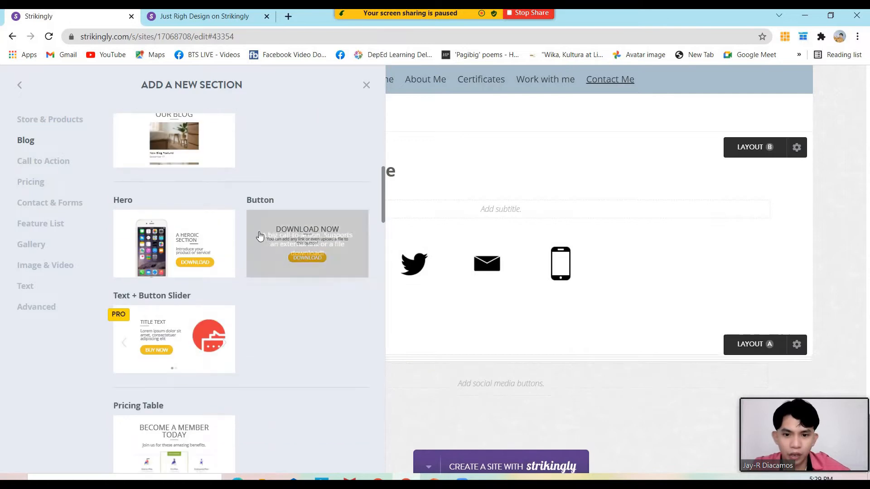
scroll(254, 241, "down", 4)
scroll(249, 245, "up", 6)
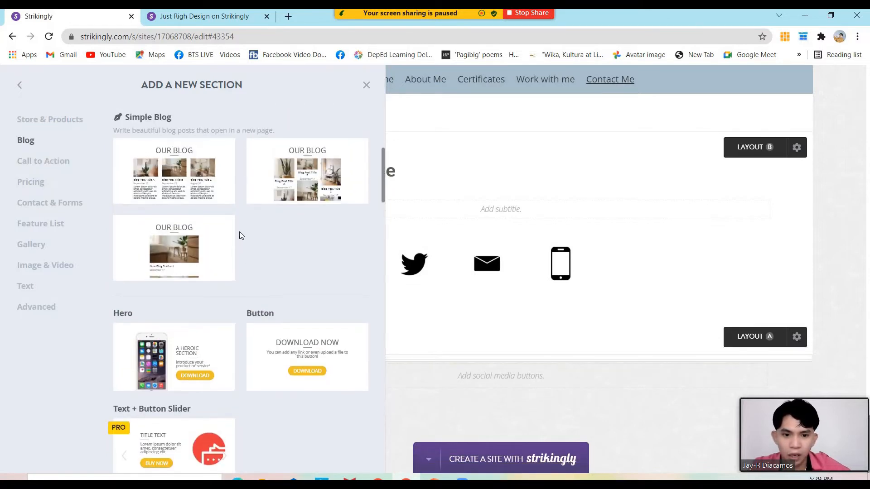
scroll(290, 245, "down", 2)
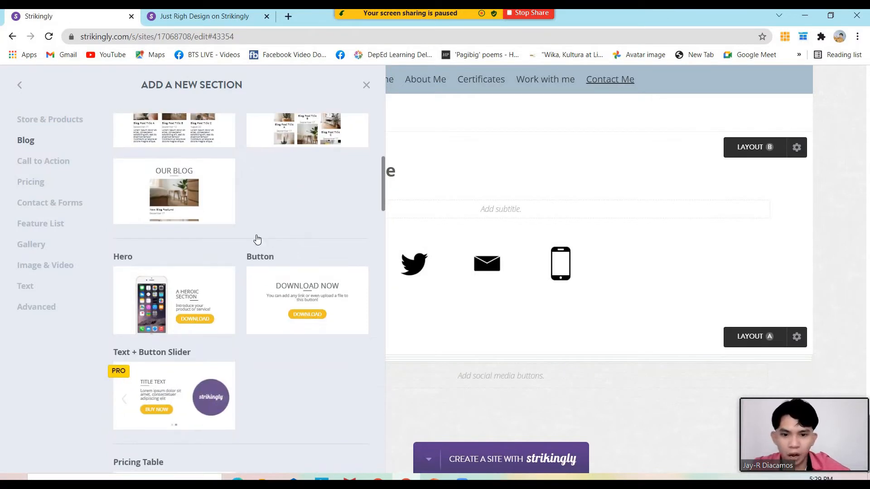
scroll(257, 239, "down", 5)
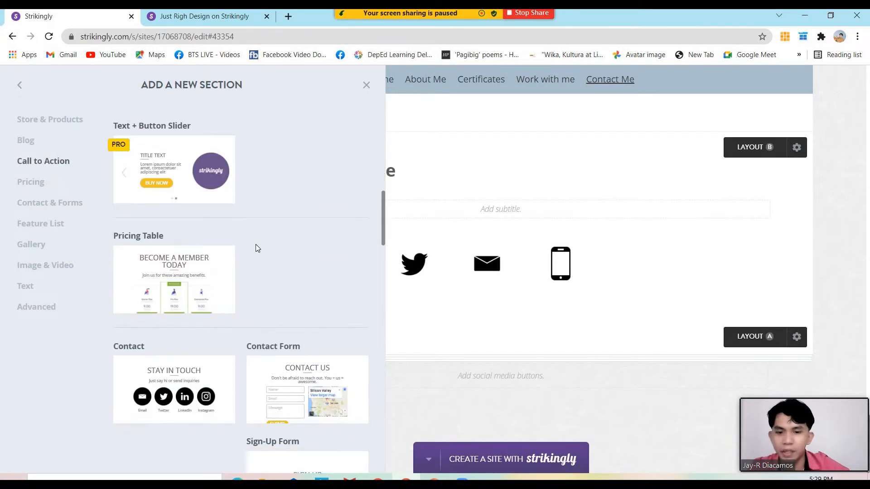
scroll(254, 250, "down", 2)
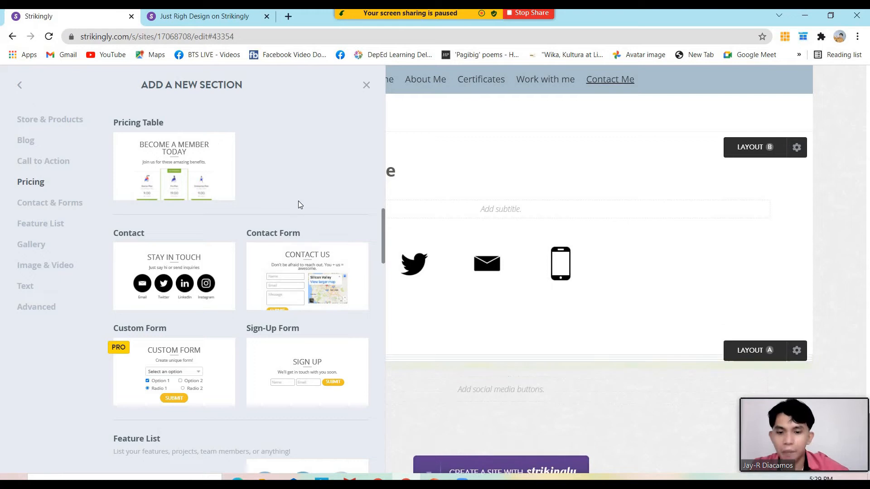
scroll(300, 213, "up", 1)
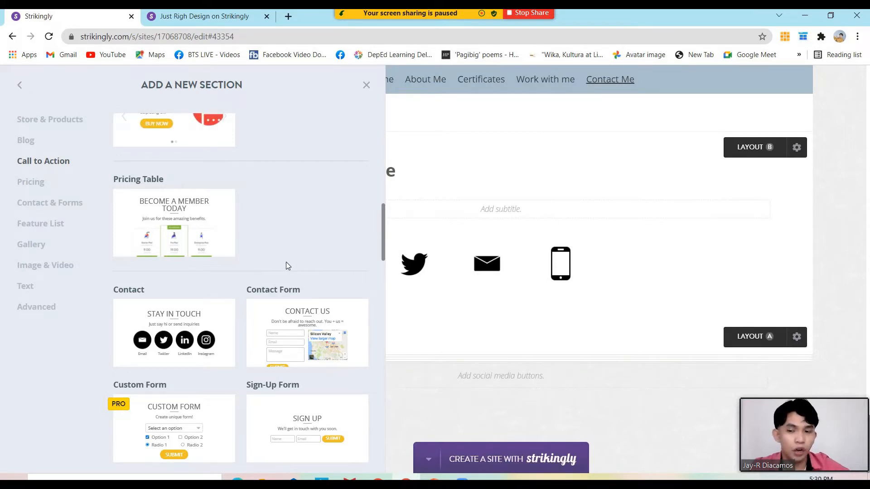
left_click(19, 86)
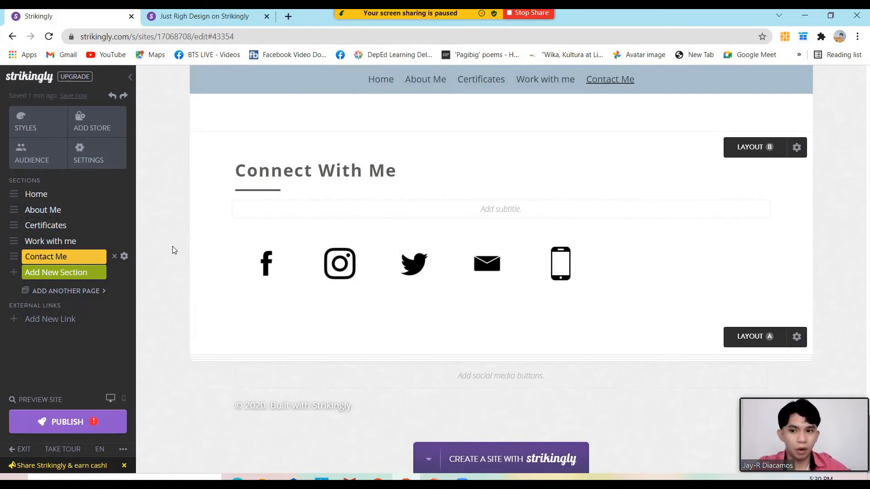
Test the sidebar links for Home, About Me, Certificates, Work with me and Contact Me
scroll(172, 245, "up", 15)
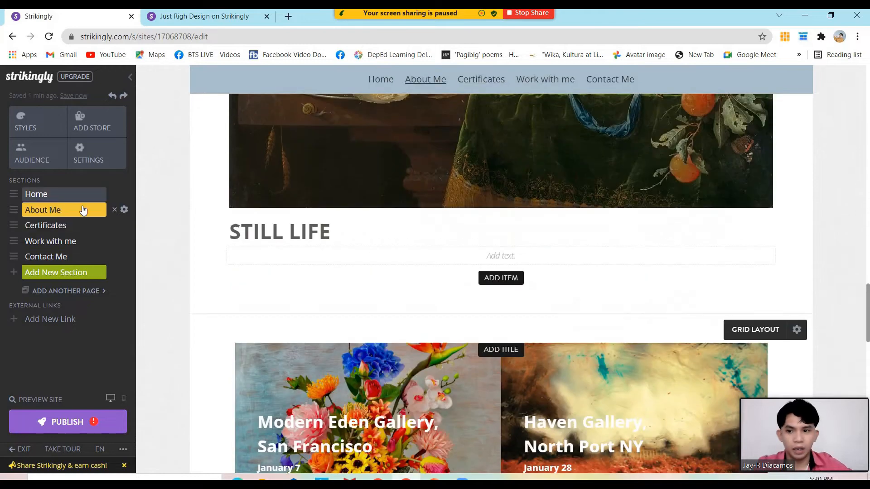
left_click(68, 193)
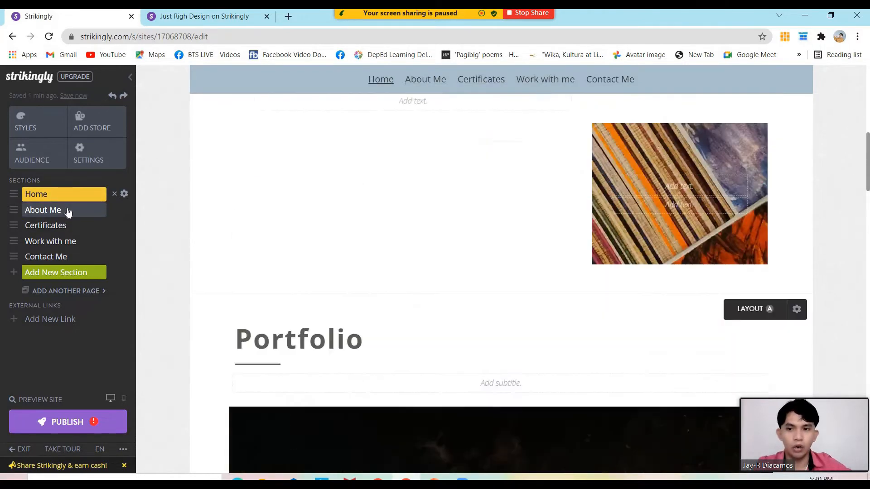
left_click(68, 212)
left_click(67, 227)
left_click(67, 244)
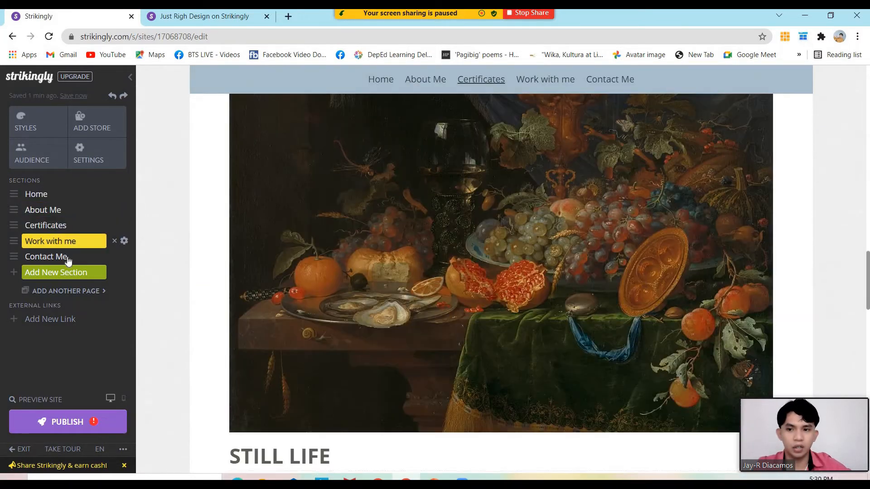
left_click(68, 258)
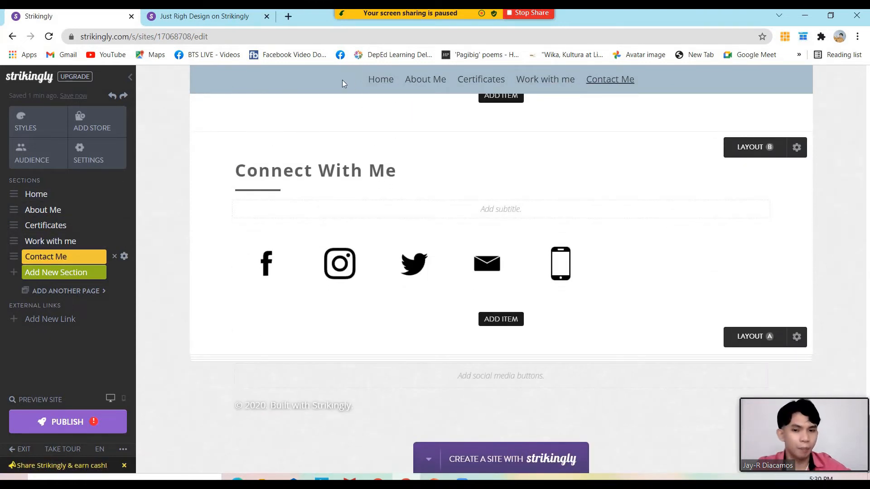
Test each navigation bar link, then return to the top of the page
left_click(380, 79)
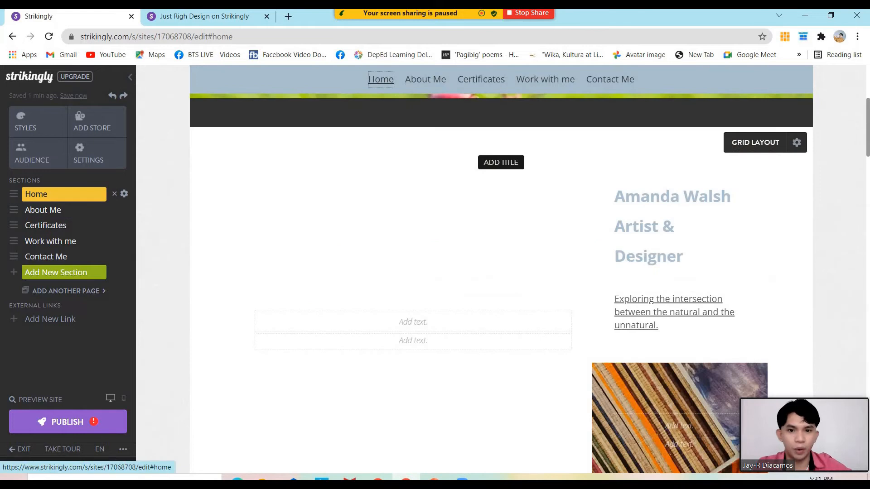
scroll(417, 79, "up", 5)
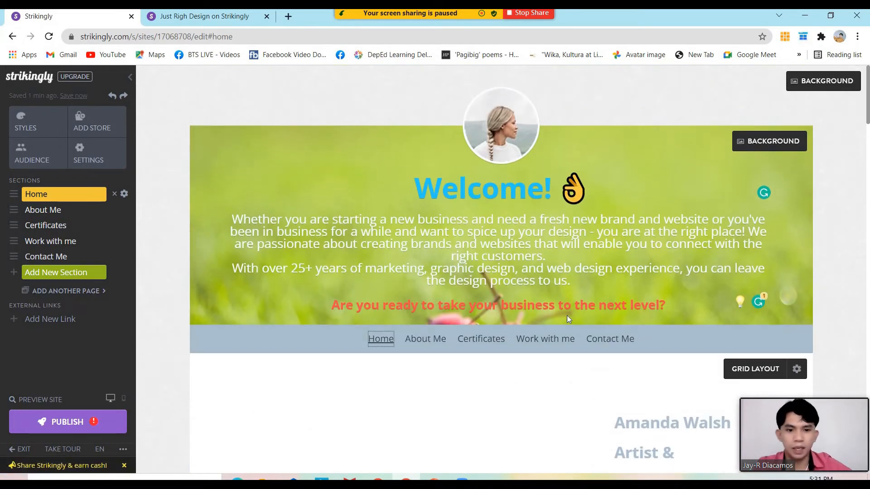
left_click(425, 340)
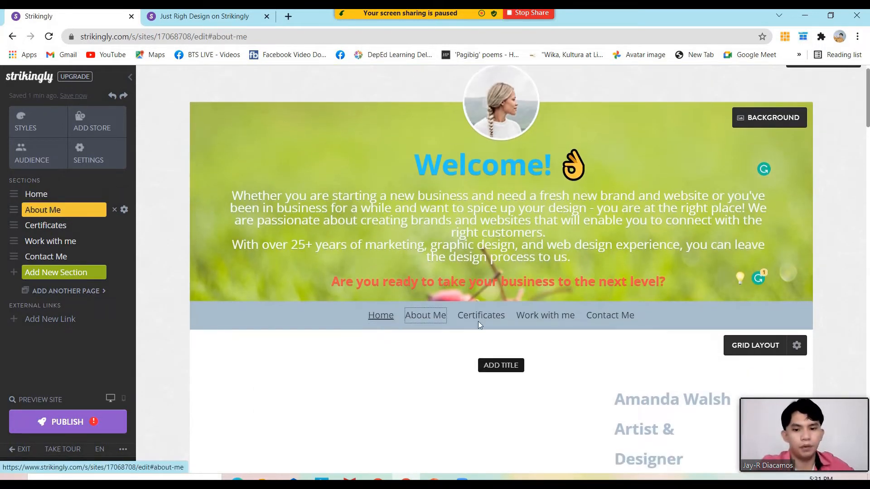
left_click(481, 82)
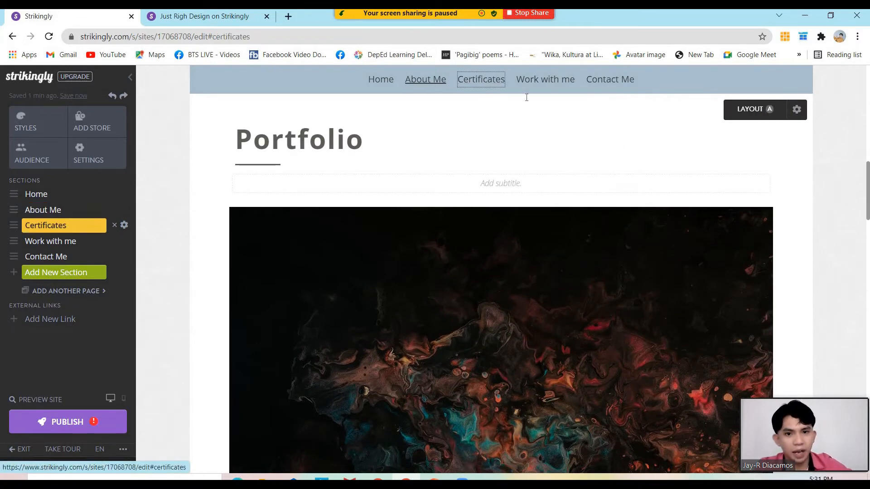
left_click(545, 81)
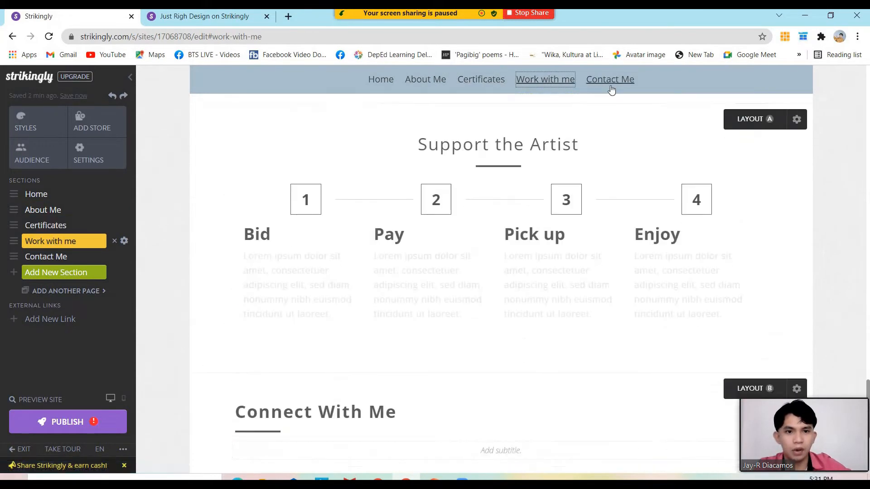
left_click(610, 80)
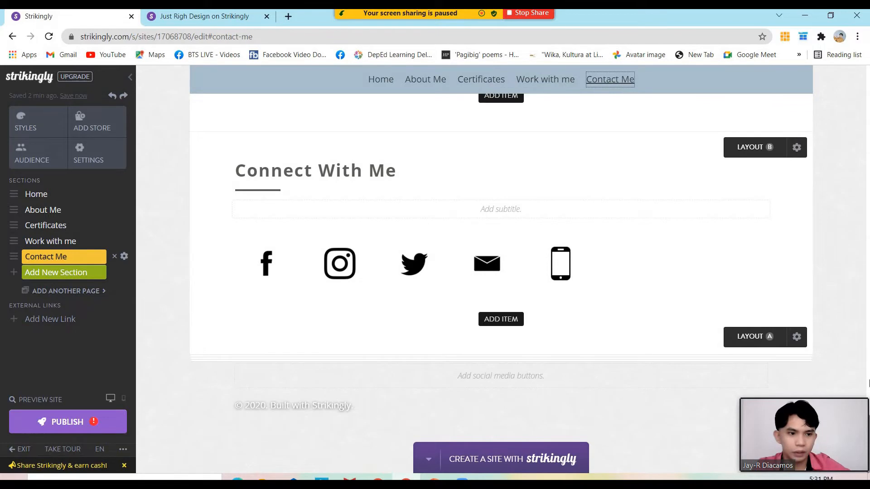
left_click_drag(868, 430, 869, 82)
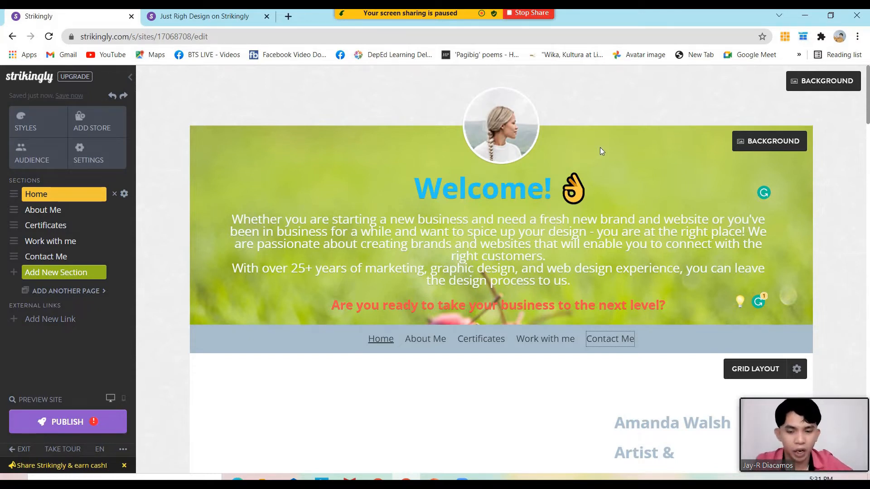
Start replacing the header's profile photo with a different image
mouse_move(495, 129)
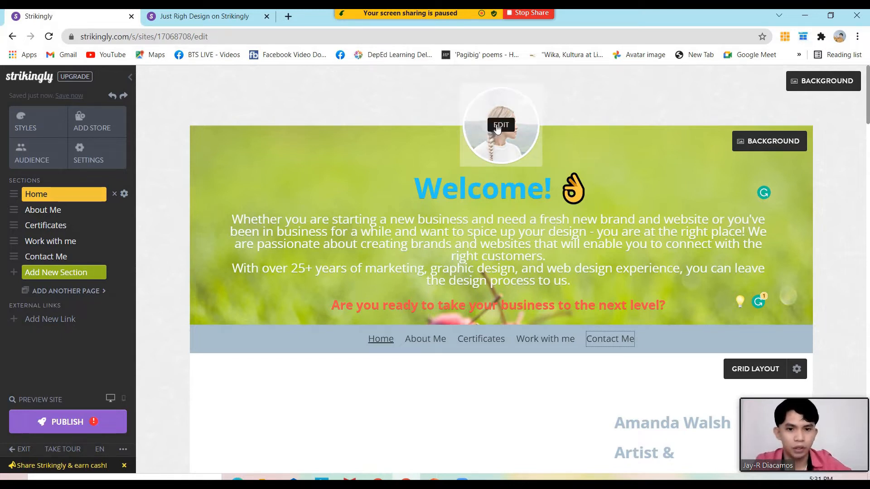
left_click(500, 125)
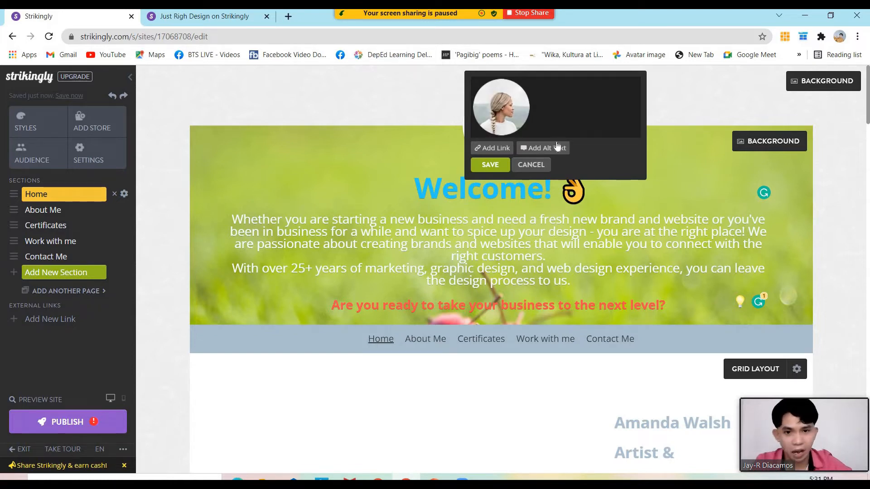
mouse_move(510, 104)
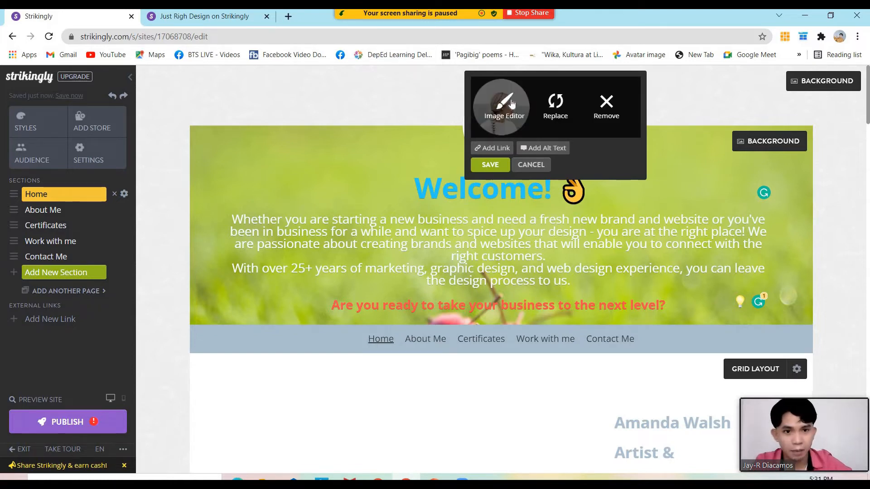
left_click(557, 117)
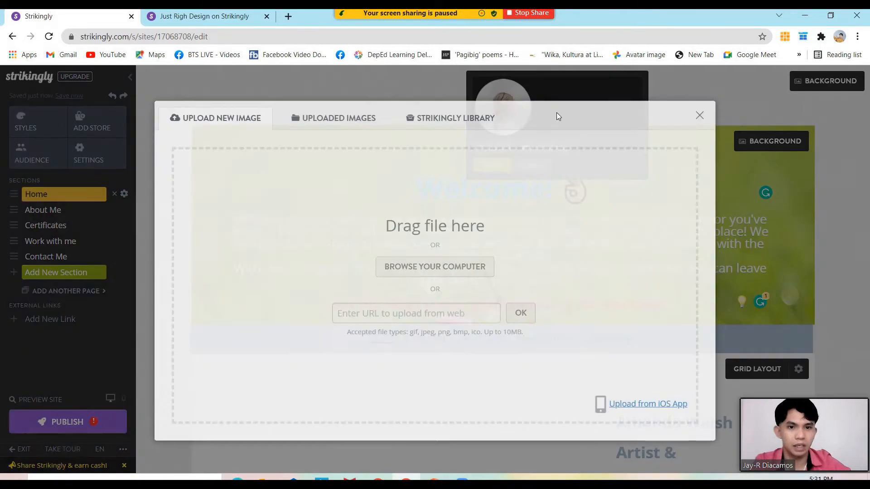
Look through the Strikingly Library, then choose to upload an image from the computer instead
left_click(447, 119)
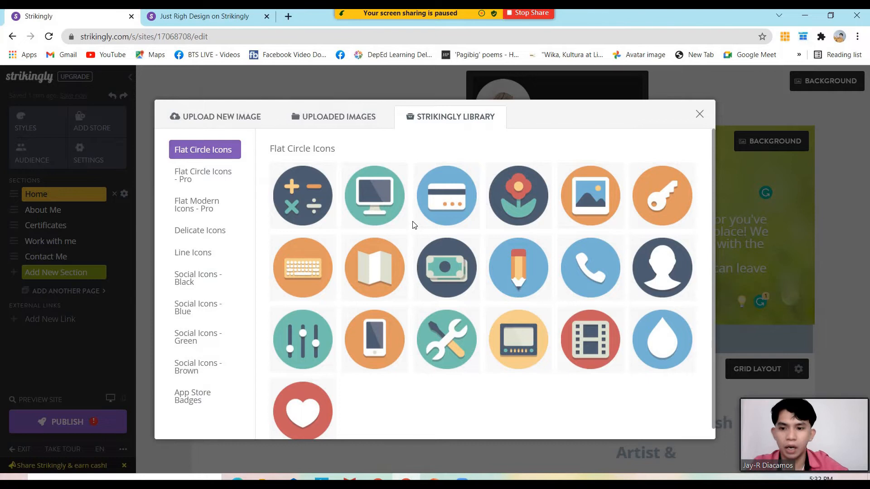
scroll(413, 225, "down", 1)
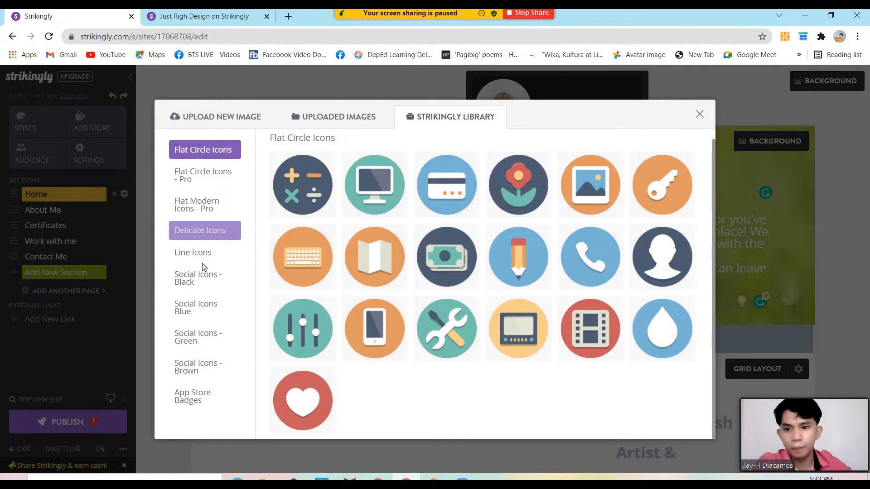
left_click(249, 123)
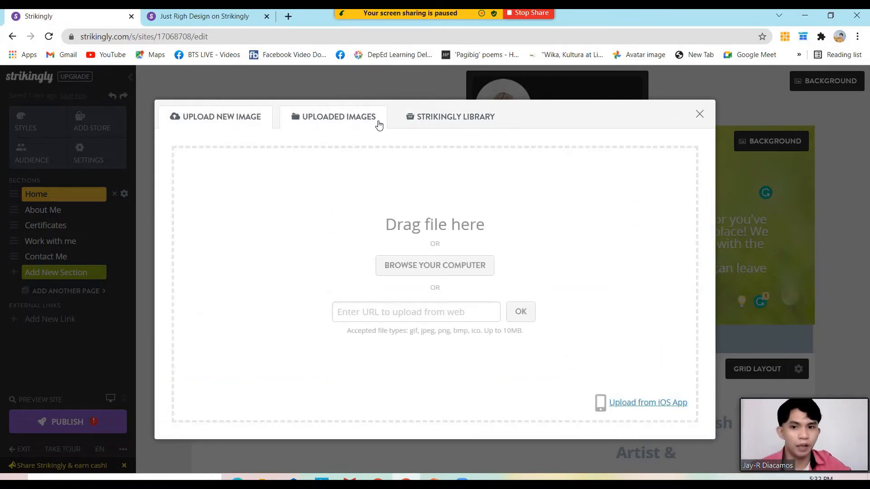
left_click(437, 269)
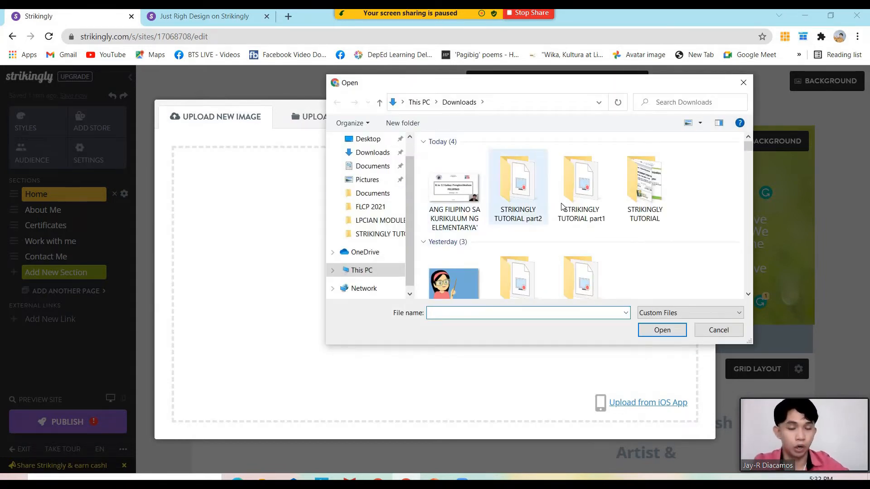
Upload JUST RIGHT DESIGN (2) from the STRIKINGLY TUTORIAL folder as the profile photo, then open the header background settings
scroll(532, 199, "down", 5)
scroll(531, 194, "up", 5)
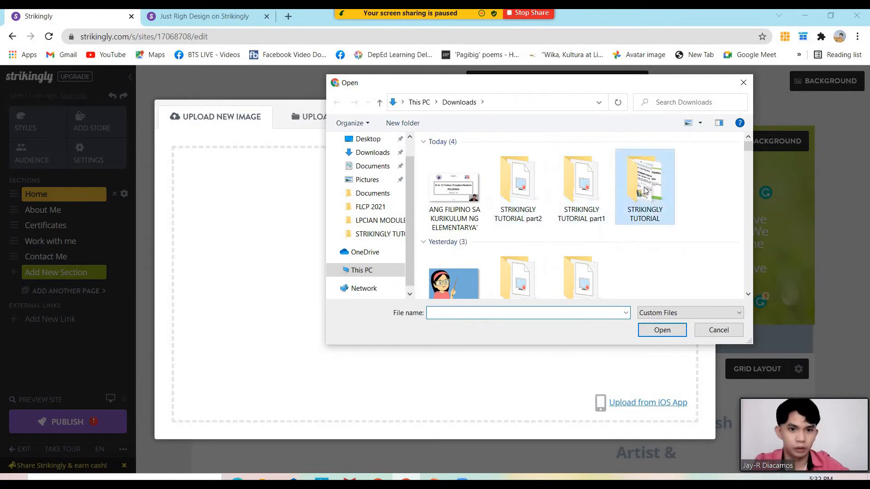
double_click(645, 189)
left_click(646, 189)
left_click(666, 329)
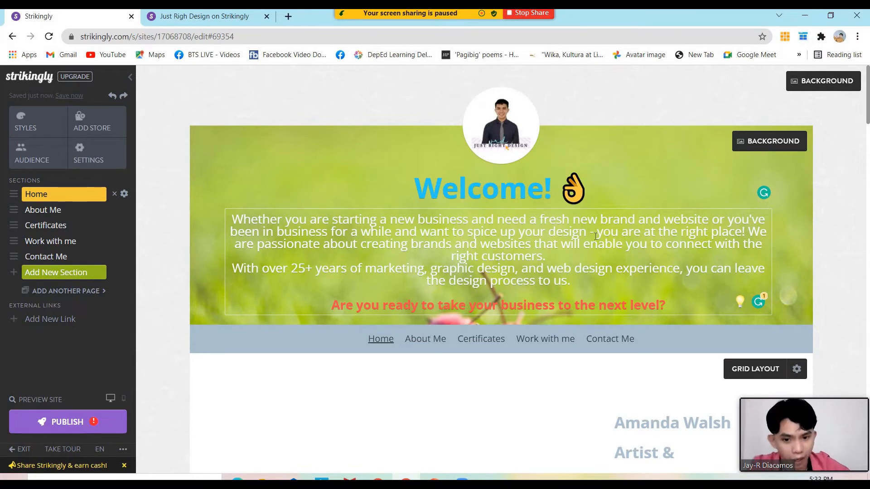
left_click(750, 149)
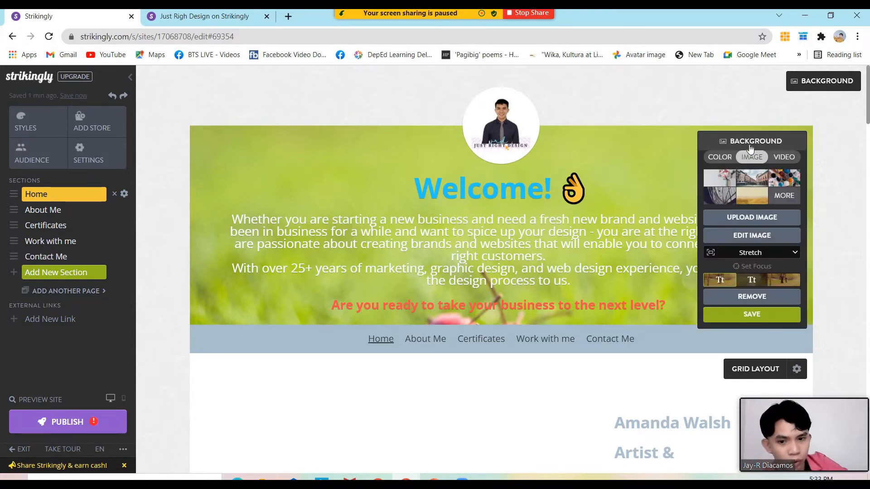
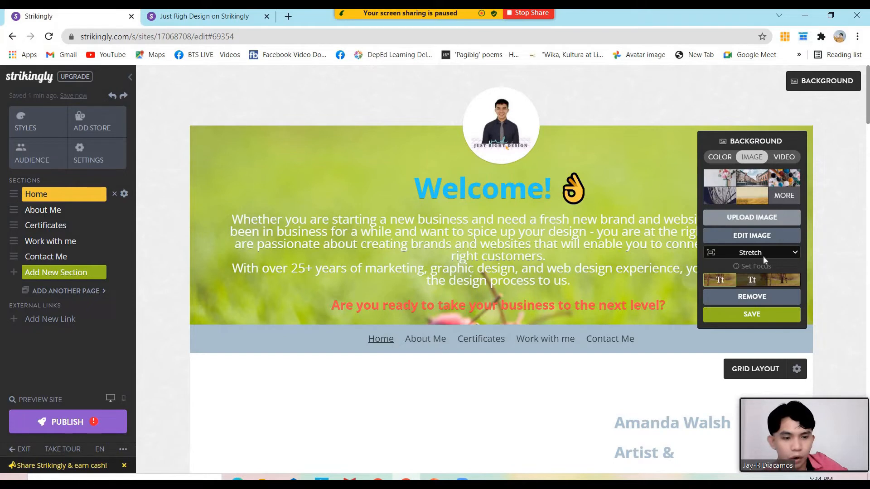
Try an embedded video and the yellow-flower video as banner backgrounds, then switch back to Image for the dune-grass photo
left_click(779, 156)
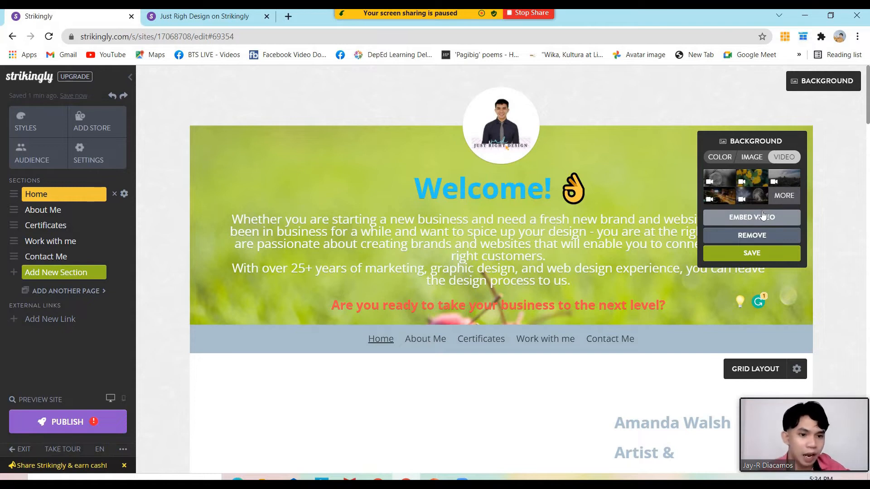
left_click(762, 218)
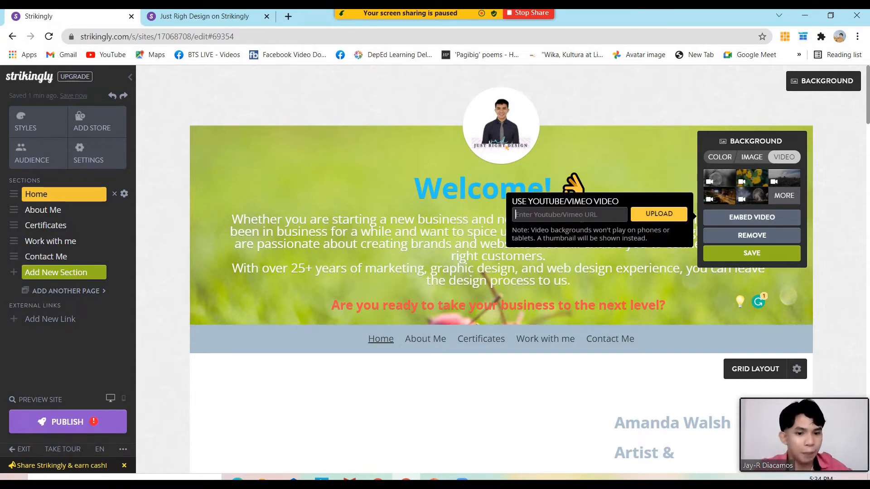
left_click(748, 181)
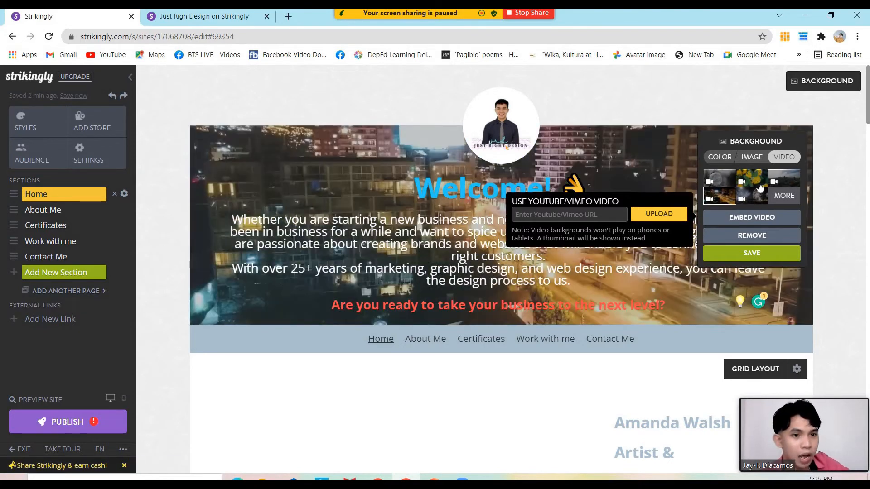
left_click(753, 158)
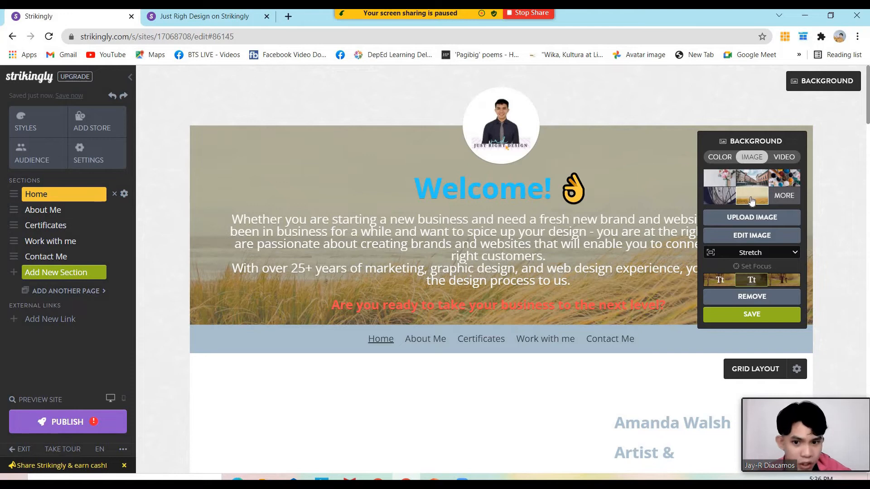
Browse the full Strikingly image library and apply the tall city-buildings photo to the Home banner
left_click(782, 196)
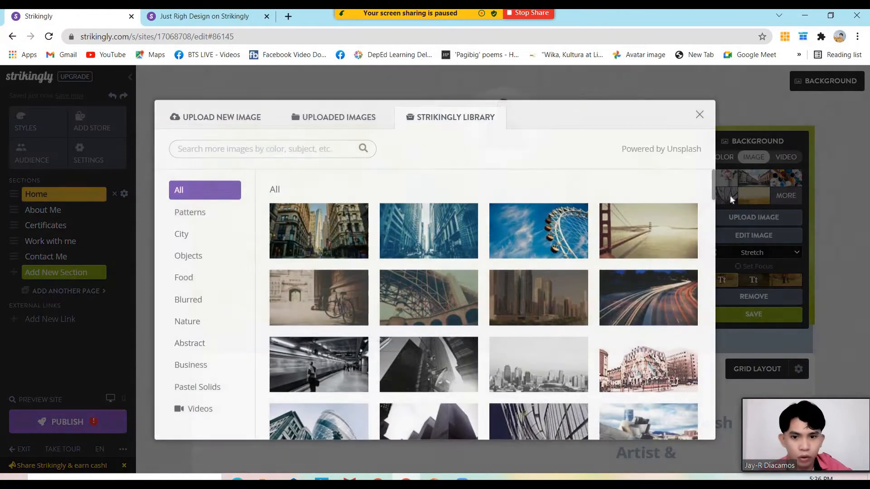
scroll(487, 240, "down", 5)
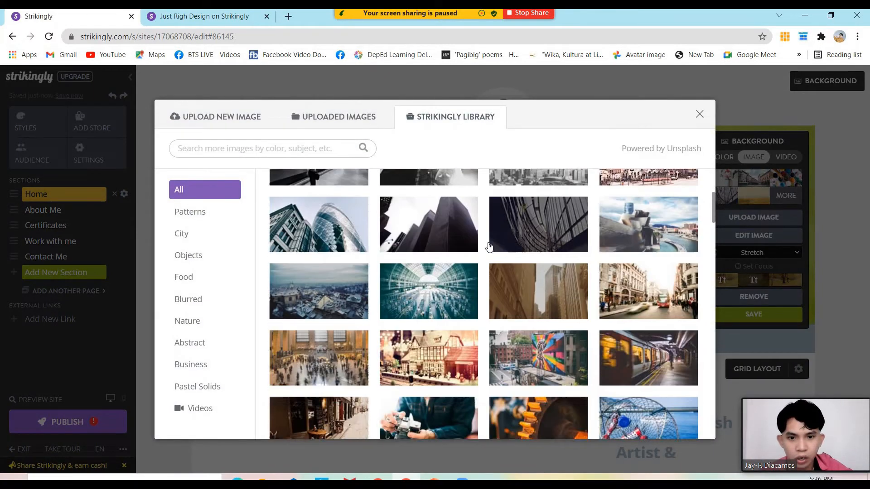
scroll(489, 246, "down", 3)
scroll(490, 246, "up", 5)
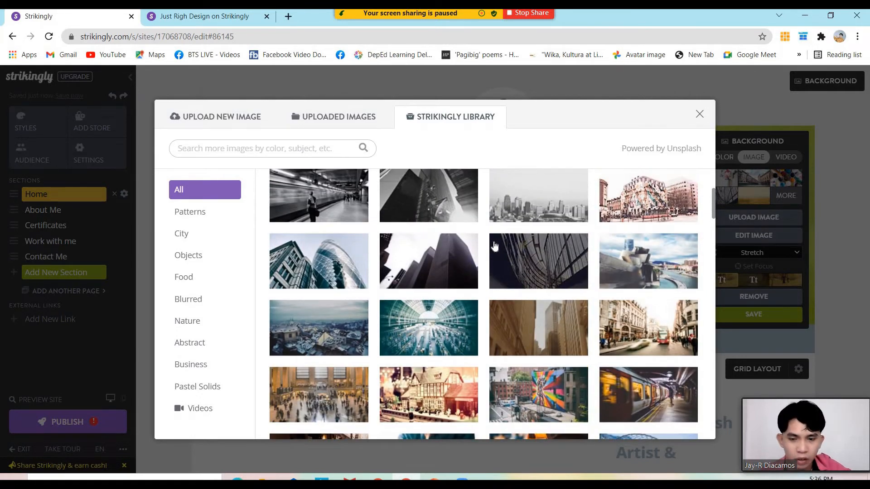
scroll(495, 246, "down", 5)
scroll(495, 247, "down", 4)
scroll(433, 218, "up", 7)
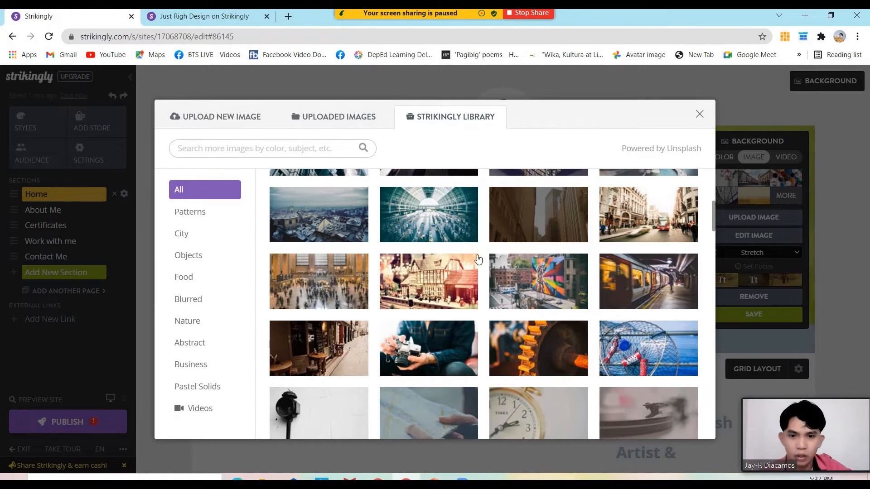
left_click(259, 148)
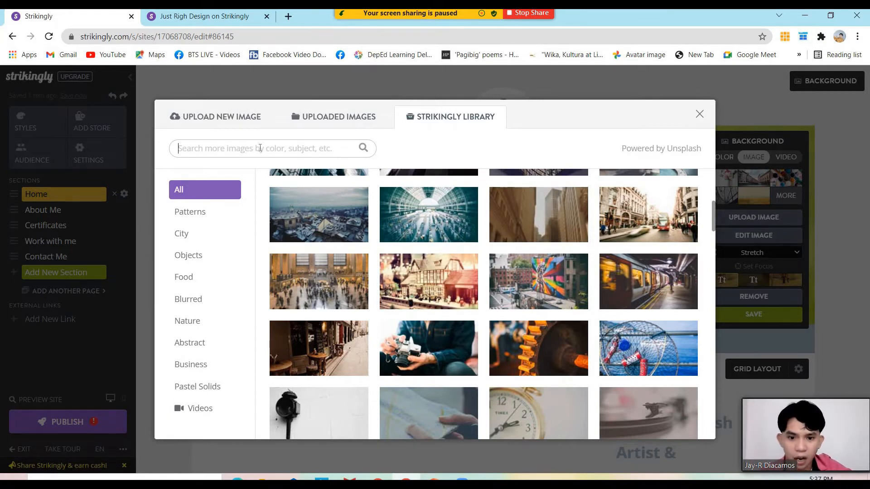
left_click(545, 225)
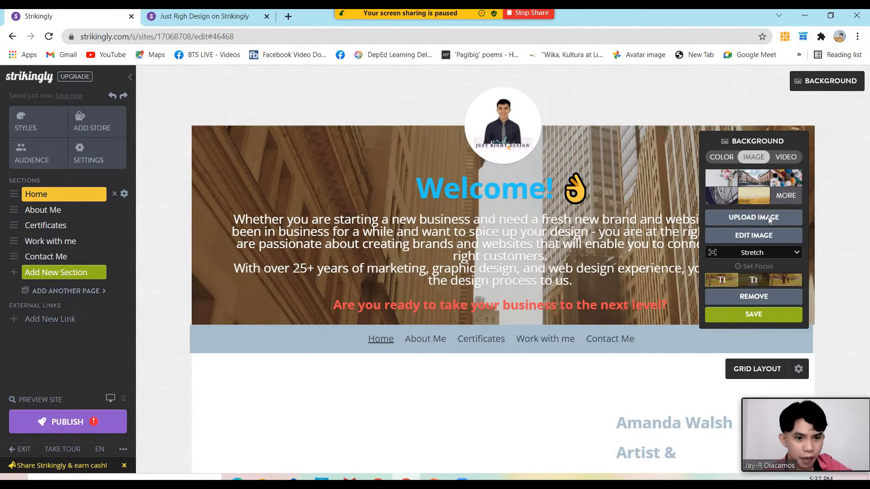
Upload 'Untitled design' from the STRIKINGLY TUTORIAL folder as the Home banner background image
left_click(768, 216)
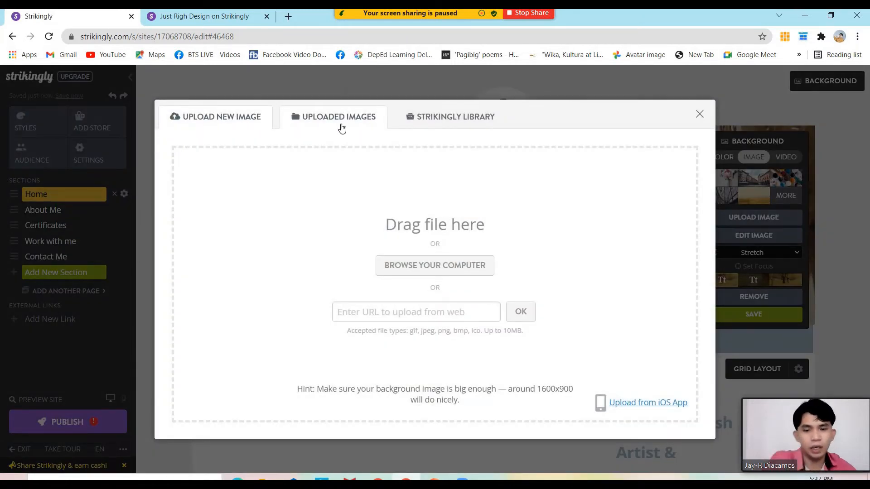
left_click(418, 274)
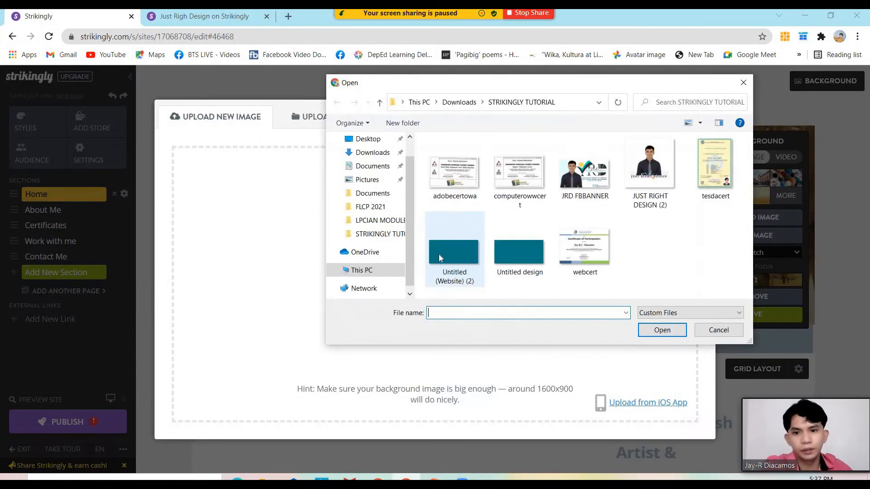
left_click(744, 83)
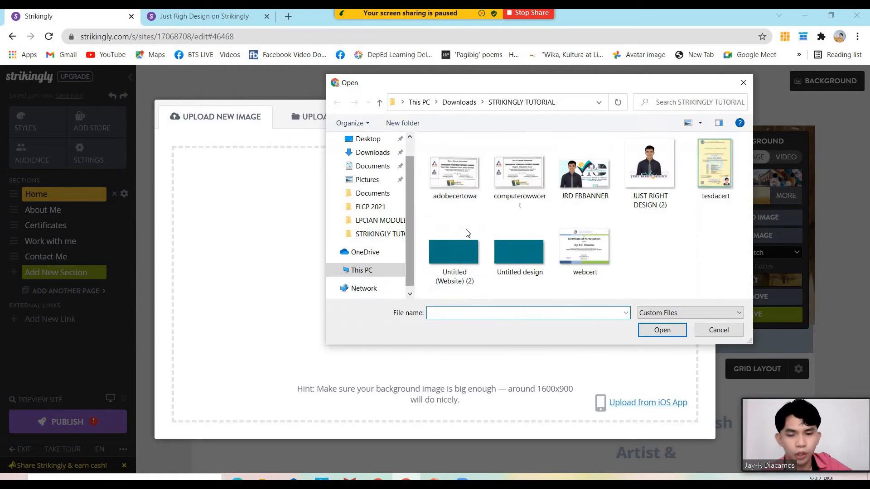
mouse_move(646, 213)
left_mouse_down()
mouse_move(399, 249)
mouse_move(656, 214)
left_mouse_up()
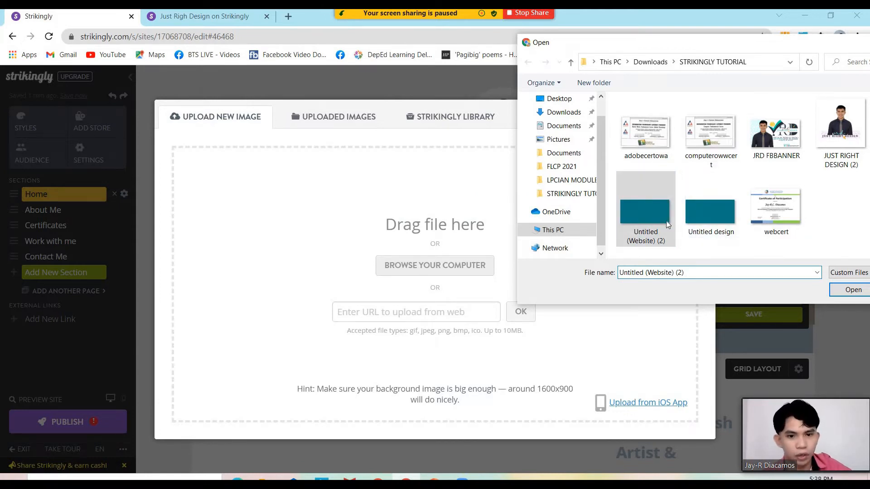
left_click(710, 212)
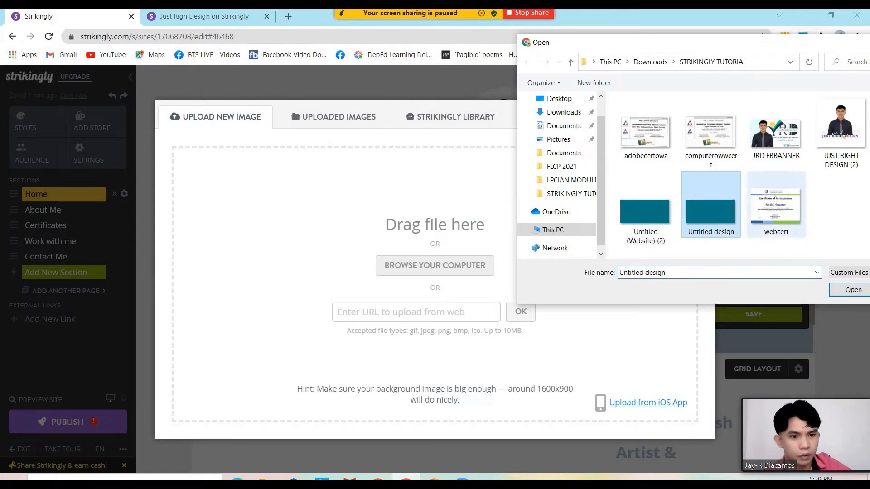
left_click(853, 289)
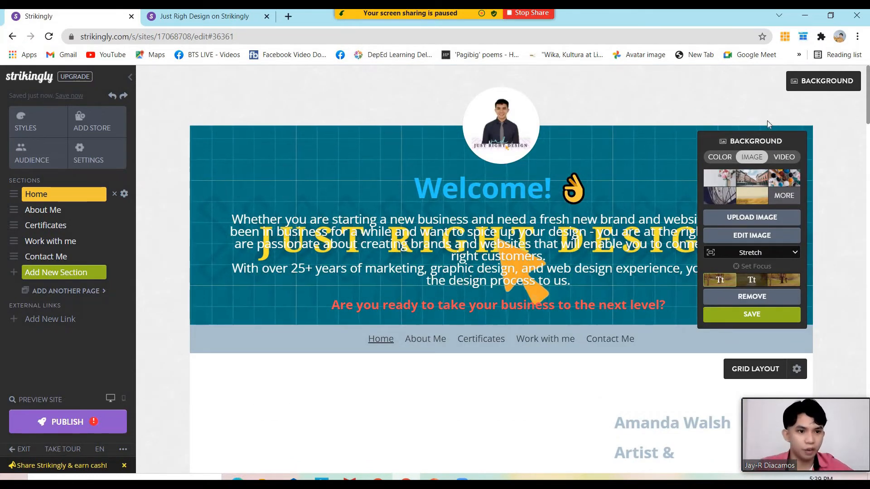
Add a title area to the section below the banner and paste the Welcome! heading into it
left_click(841, 143)
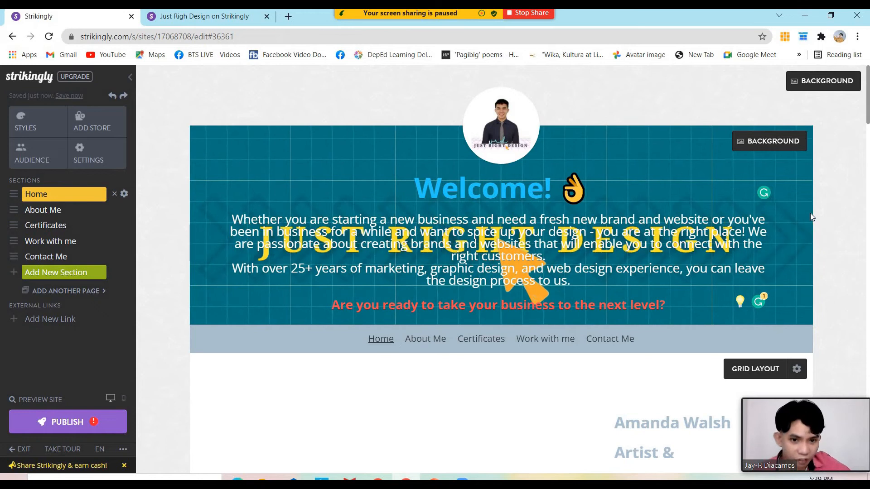
left_click(769, 144)
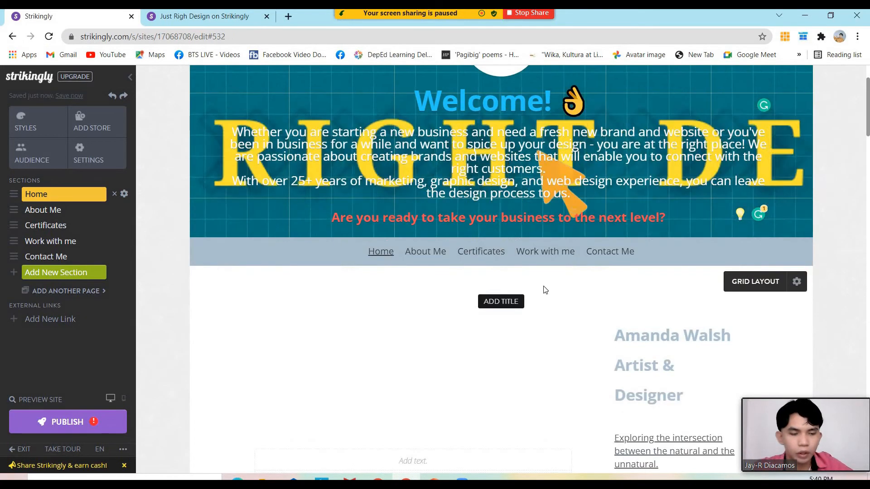
left_click(517, 302)
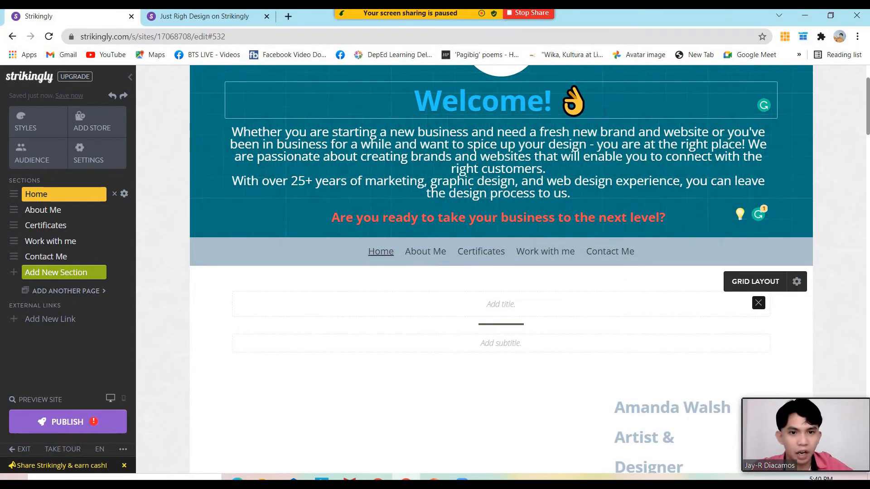
left_click(455, 103)
triple_click(454, 104)
key("ctrl+c")
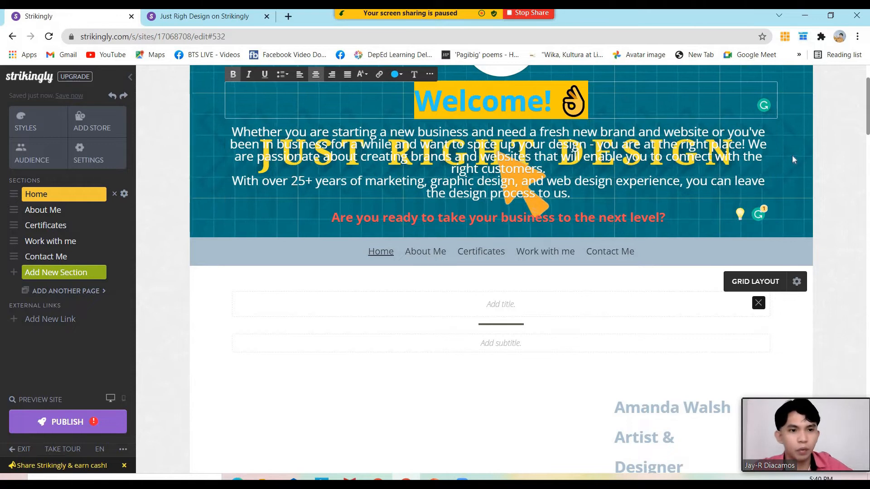
left_click(832, 154)
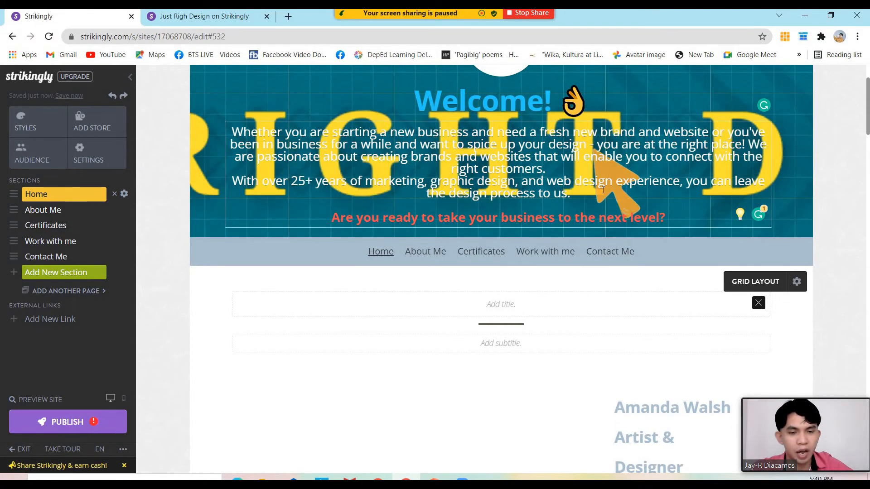
scroll(594, 108, "up", 2)
scroll(594, 108, "down", 2)
scroll(595, 107, "up", 1)
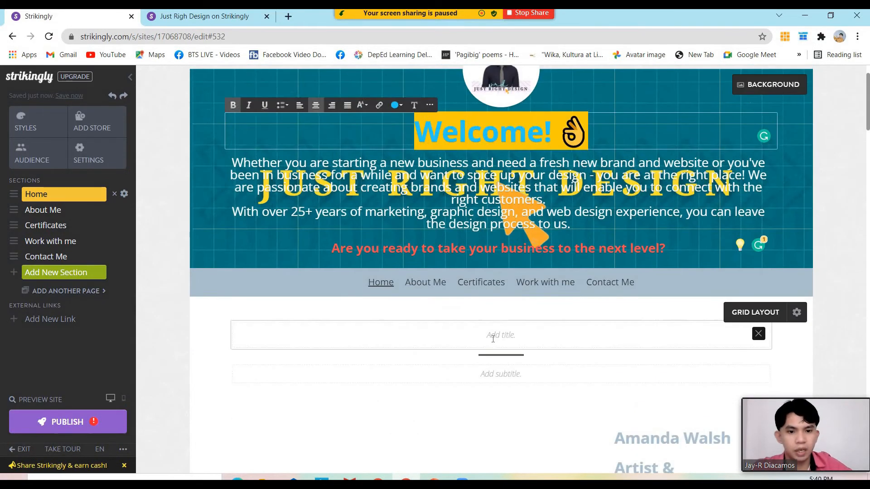
left_click(521, 335)
key("ctrl+v")
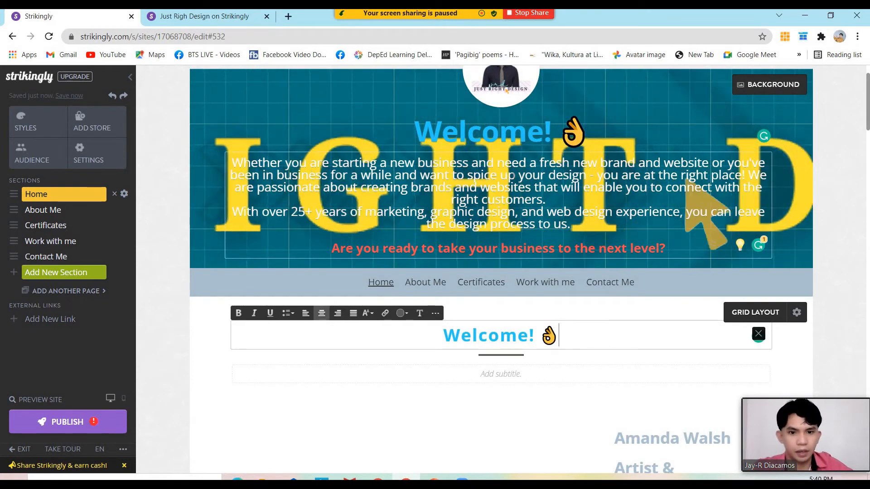
Copy the banner's intro paragraph into the new subtitle and clear it from the banner
left_click(509, 226)
key("ctrl+a")
key("ctrl+c")
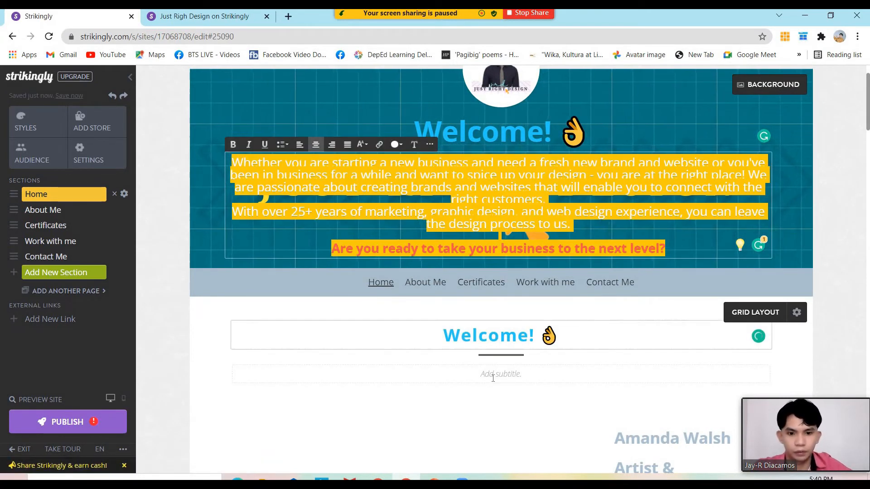
left_click(495, 375)
key("ctrl+v")
key("ctrl+plus")
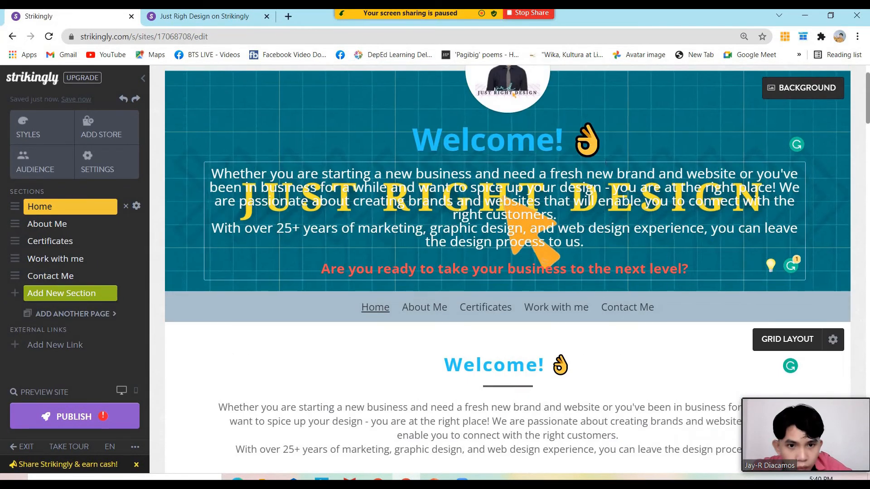
left_click(604, 167)
scroll(607, 168, "up", 2)
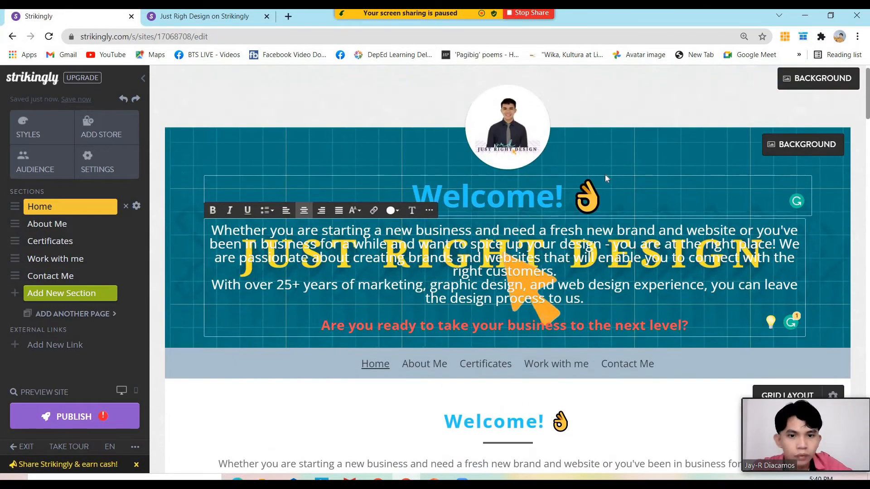
left_click(376, 261)
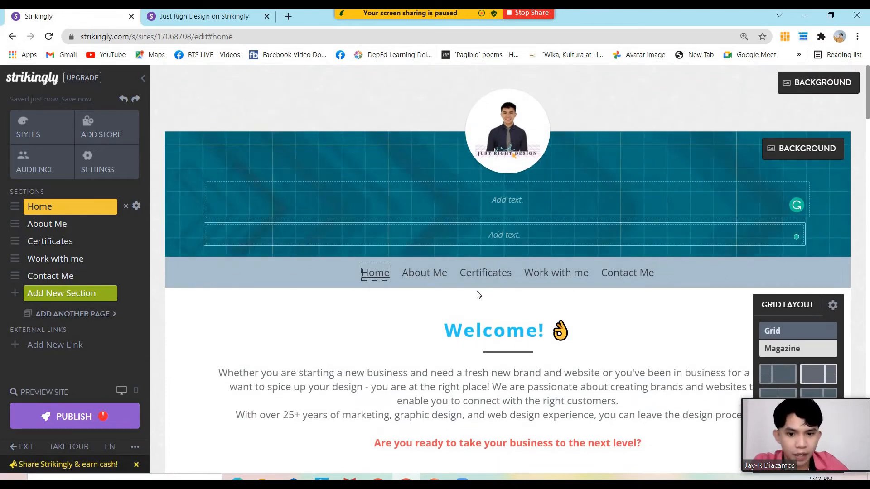
Rename the Portfolio section heading to ABOUT ME
left_click(435, 272)
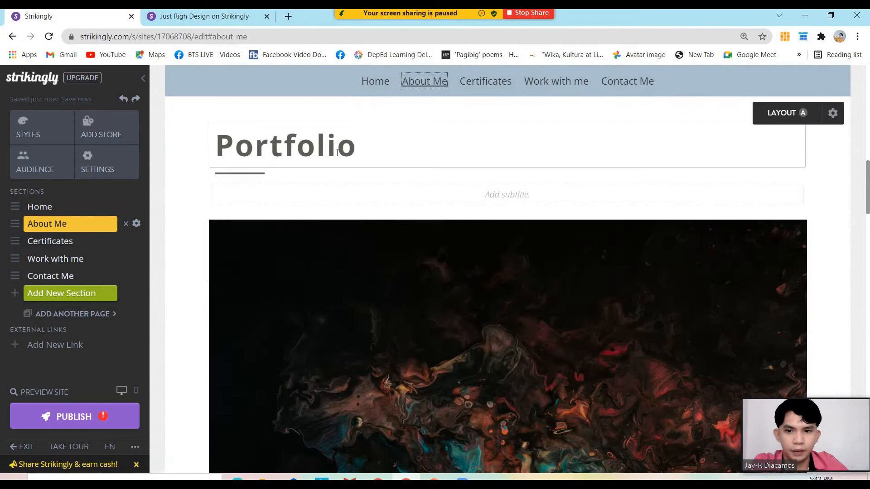
left_click(337, 153)
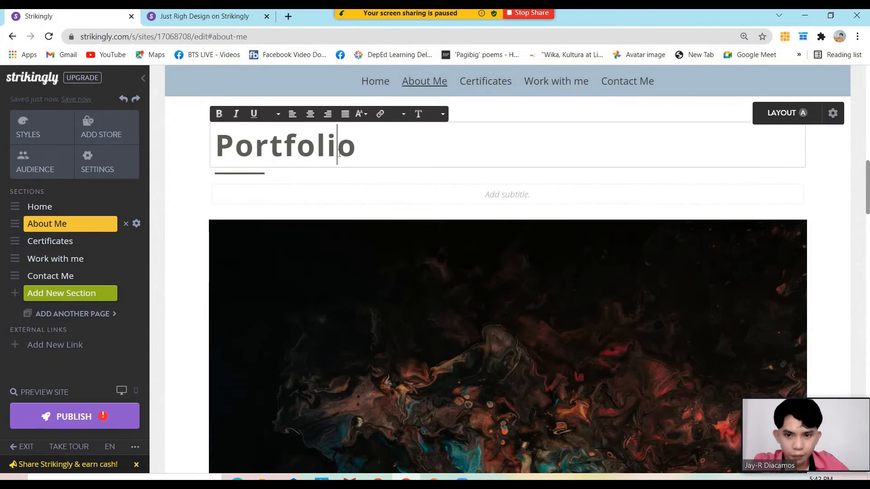
double_click(341, 155)
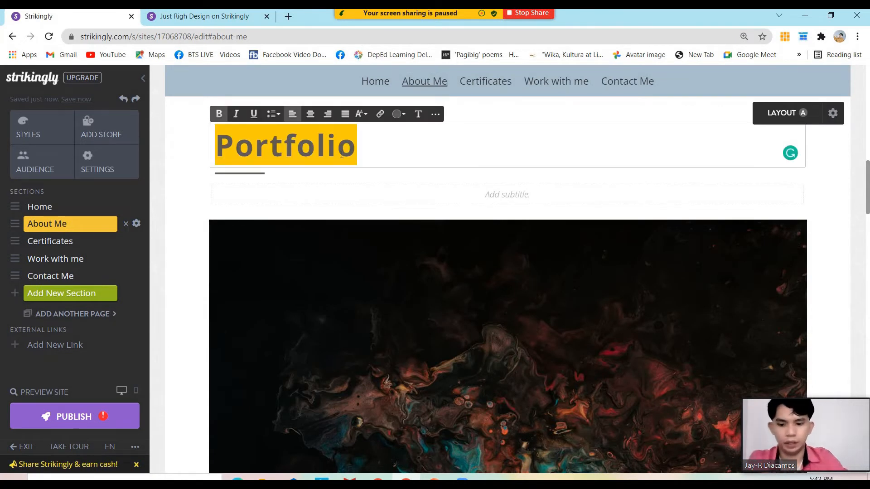
type("A")
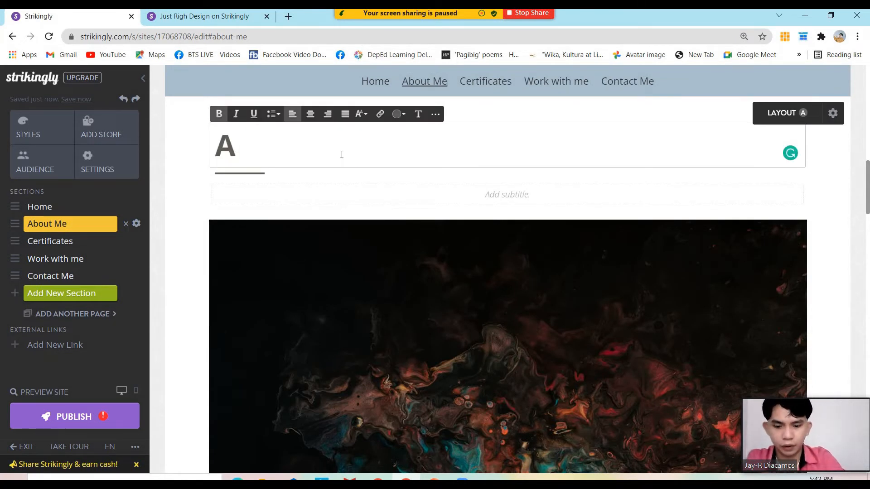
type("BOUT ME")
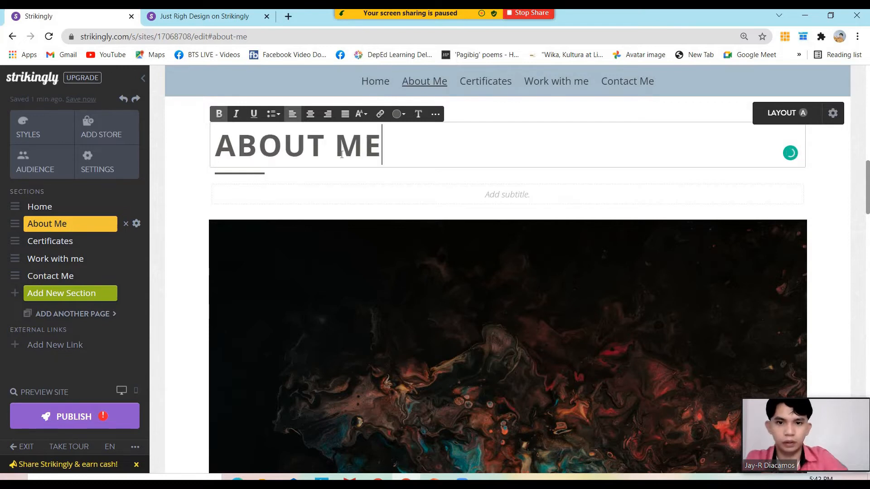
left_click(536, 192)
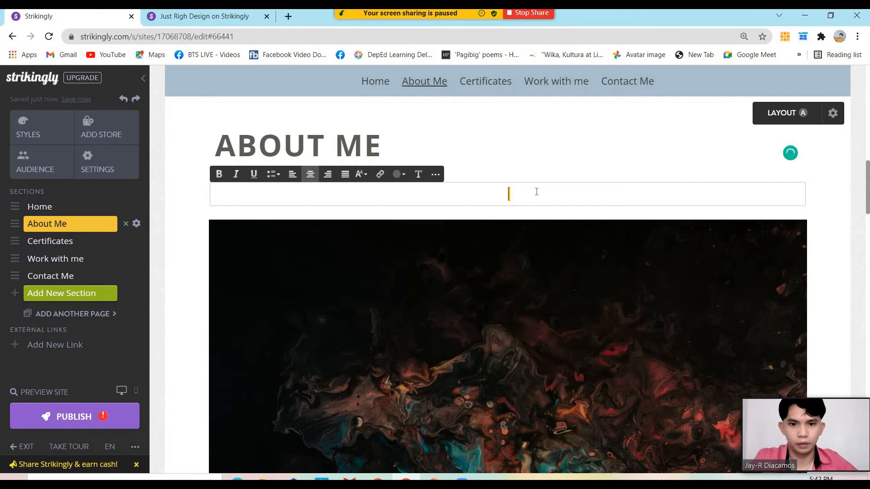
scroll(539, 215, "down", 5)
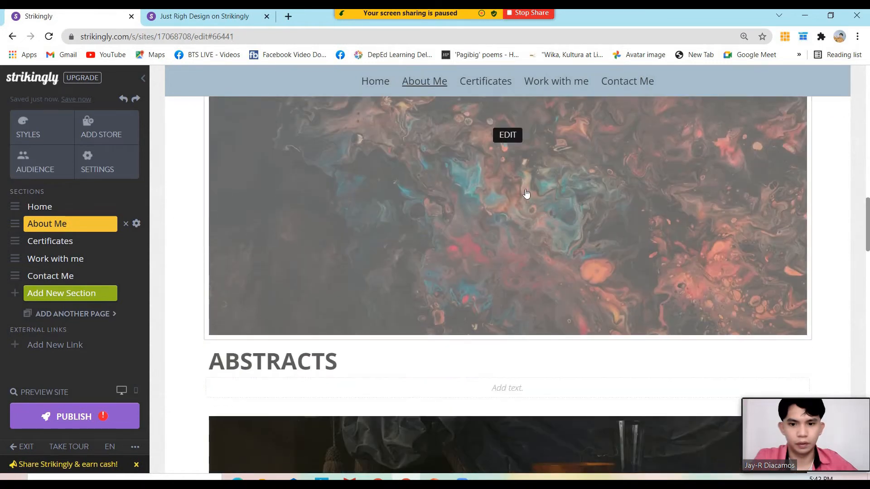
scroll(528, 253, "up", 4)
scroll(530, 272, "down", 2)
scroll(526, 273, "up", 1)
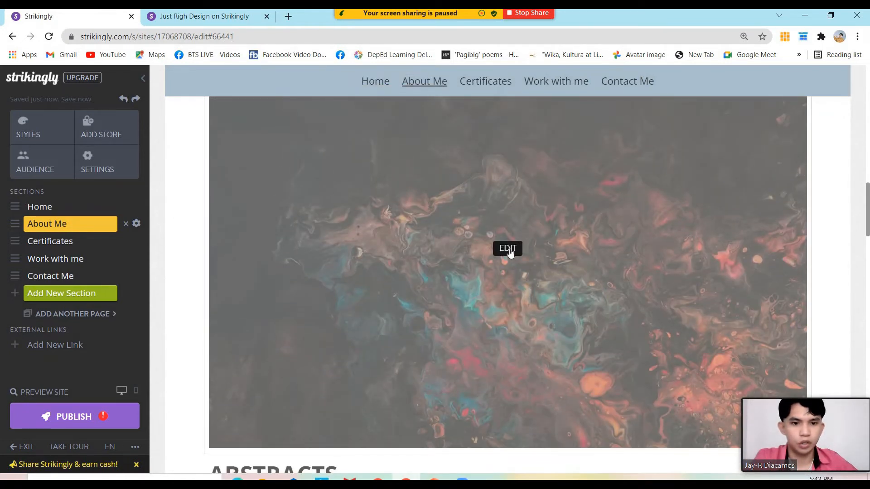
scroll(510, 253, "down", 5)
scroll(577, 280, "down", 4)
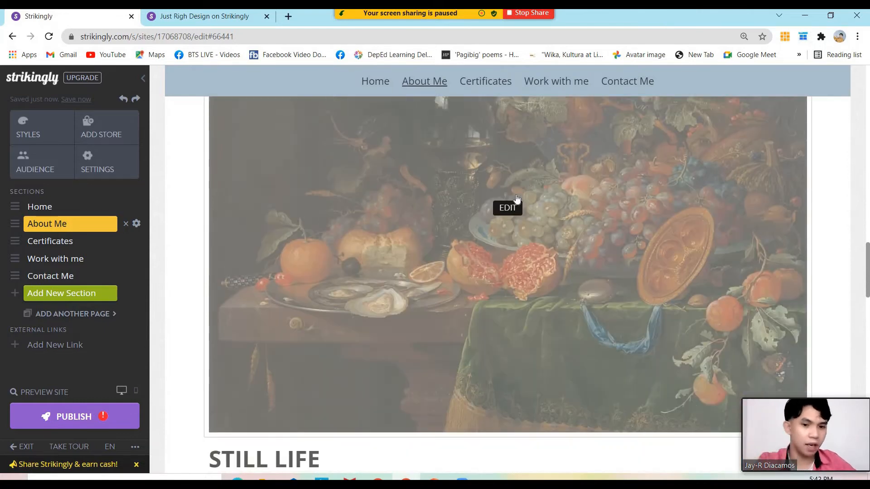
Replace the still-life image with the portrait-and-logo Just Right Design banner from Uploaded Images
left_click(513, 193)
scroll(535, 204, "down", 5)
scroll(602, 221, "up", 2)
scroll(589, 222, "down", 2)
scroll(526, 223, "up", 3)
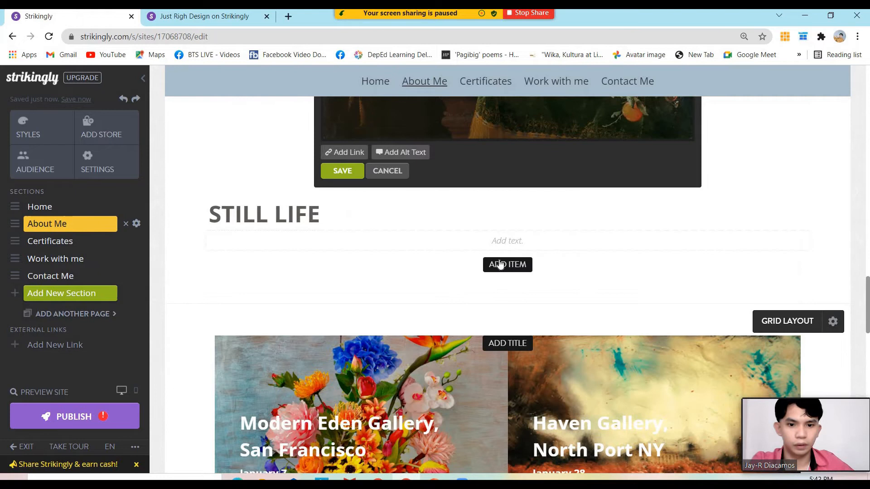
left_click(486, 233)
scroll(544, 239, "up", 5)
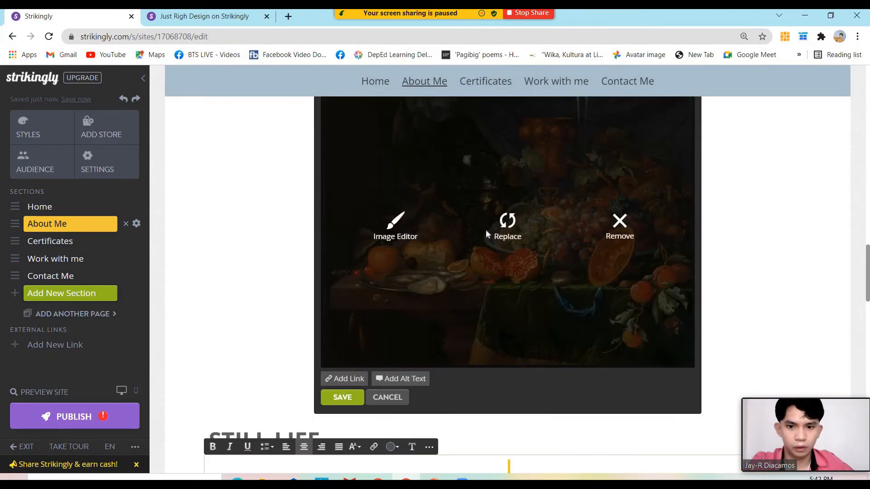
left_click(506, 224)
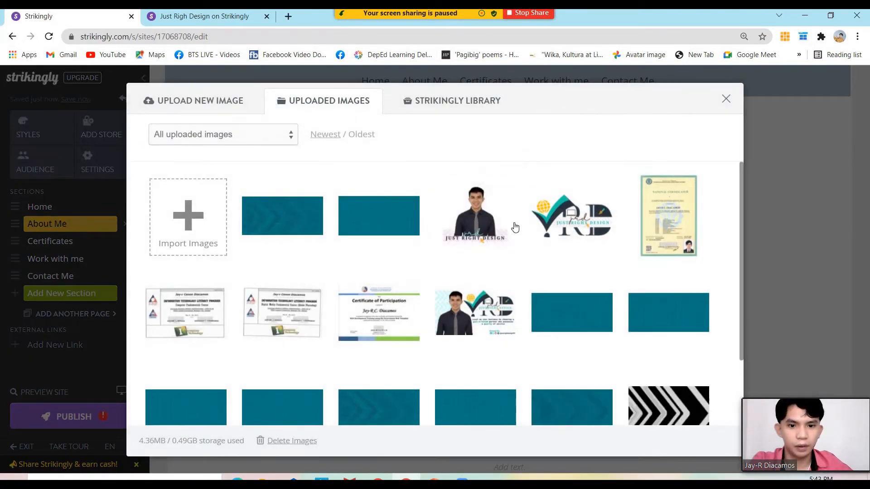
left_click(512, 225)
scroll(616, 345, "up", 3)
scroll(617, 346, "down", 3)
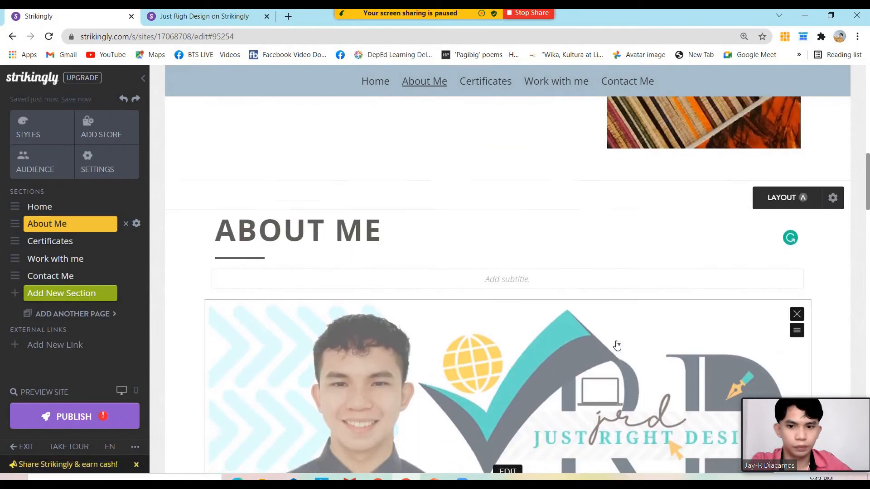
scroll(554, 321, "up", 1)
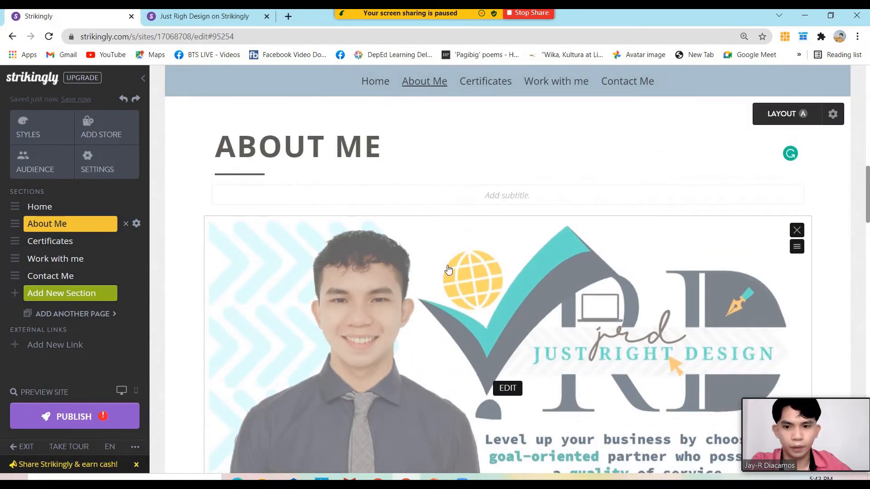
Select and copy the owner's name and job-title lines from the published site's About section
left_click(195, 17)
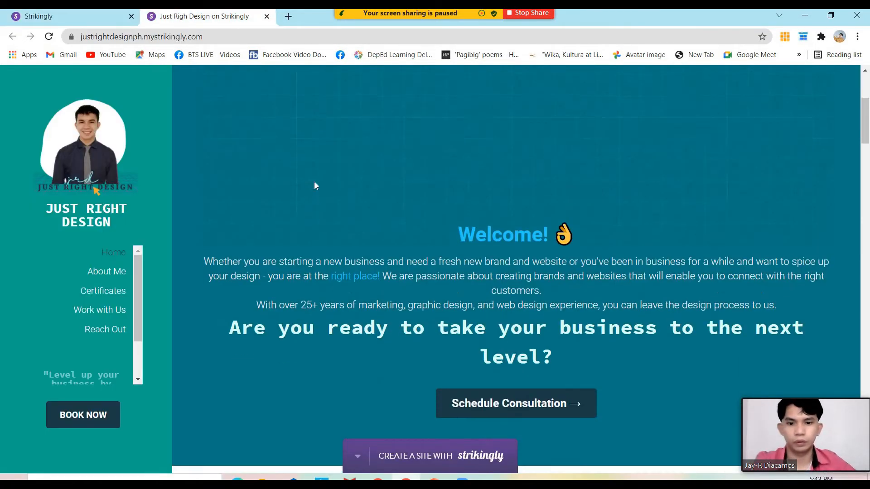
scroll(316, 186, "down", 8)
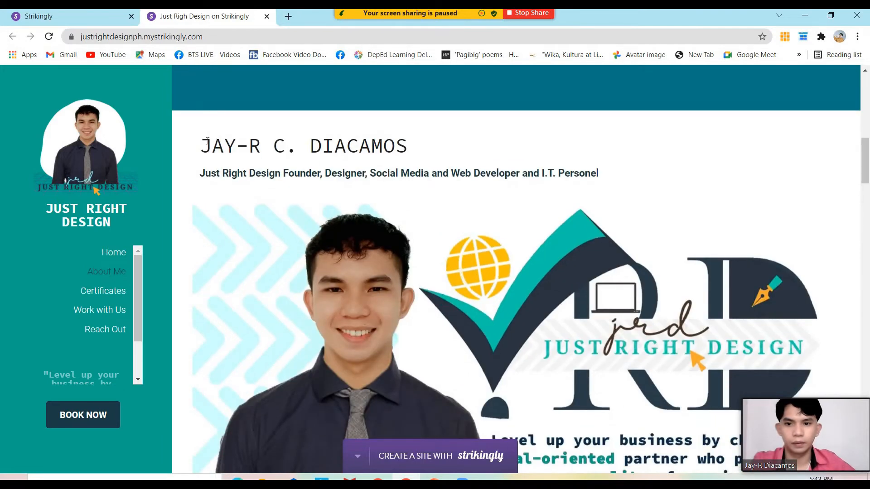
left_click_drag(211, 146, 617, 174)
left_click_drag(201, 146, 590, 162)
key("ctrl+c")
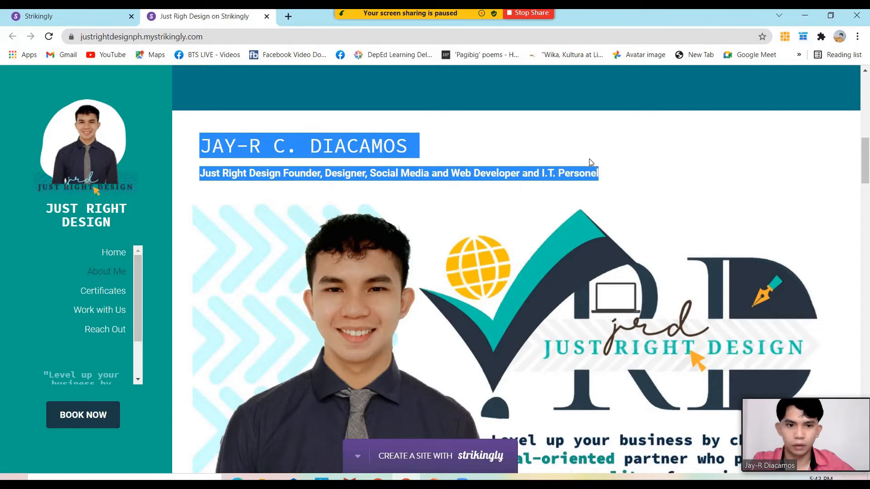
Paste the name and job title into the subtitle box under ABOUT ME and left-align them
left_click(80, 19)
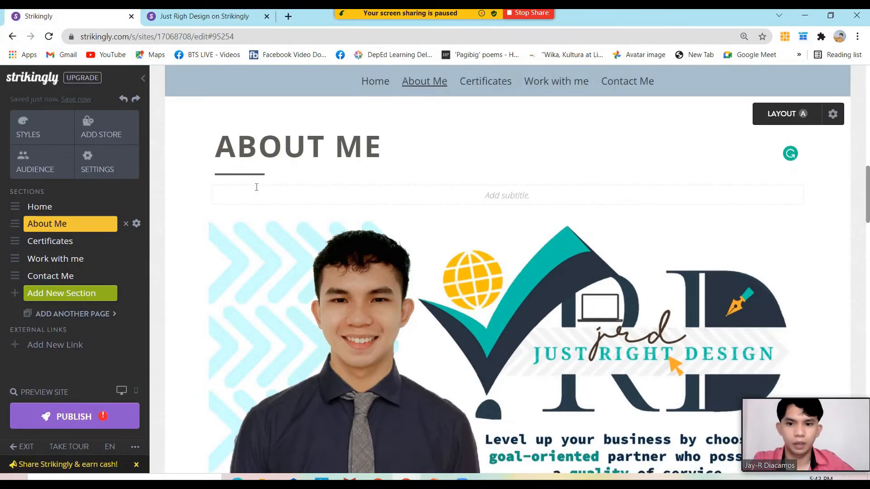
left_click(260, 190)
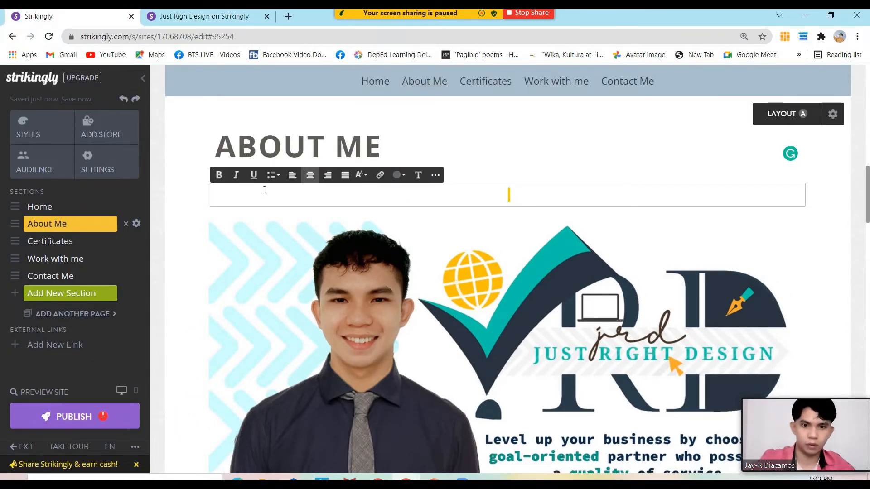
key("ctrl+v")
key("ctrl+a")
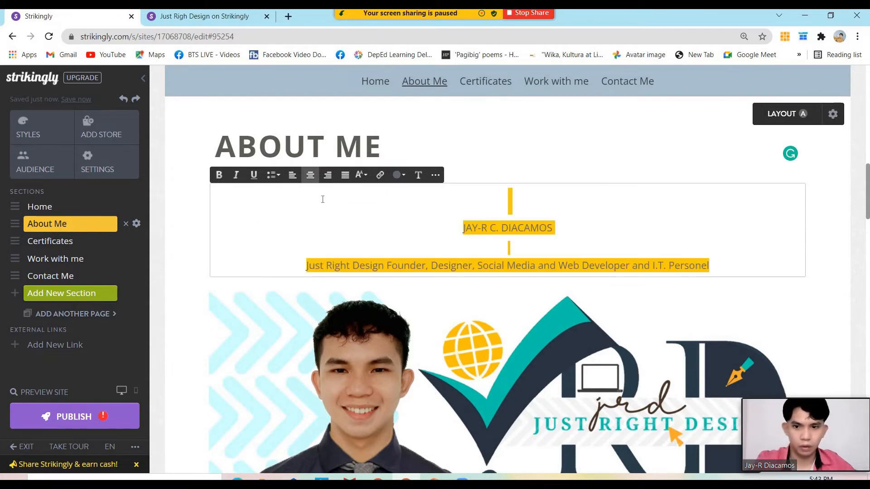
left_click(464, 232)
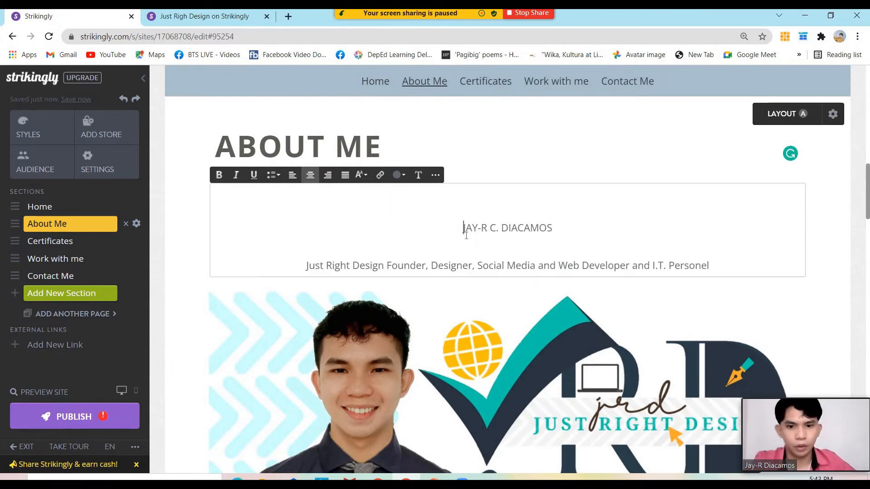
key("ctrl+a")
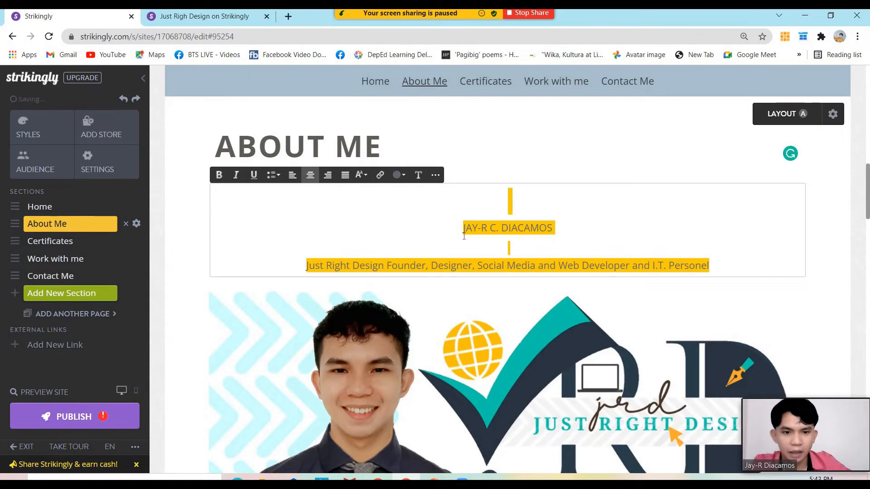
left_click(297, 179)
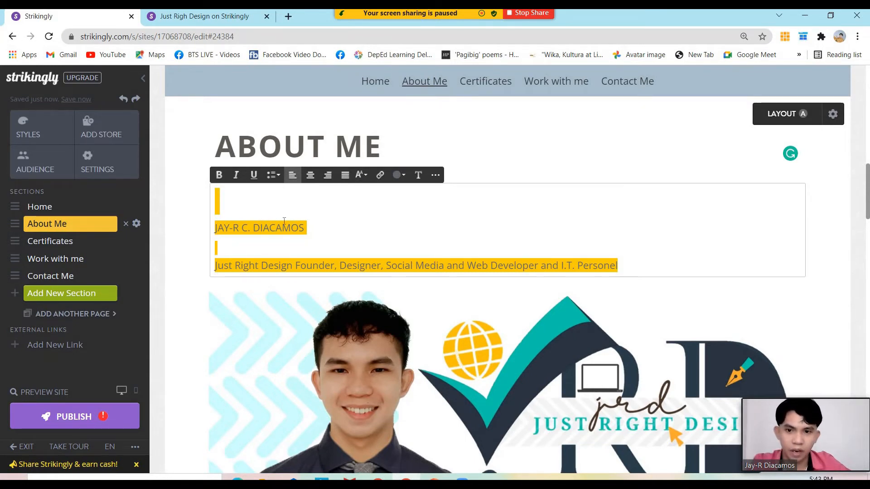
Remove the blank lines and make the name a bold, underlined Heading 1
left_click(284, 242)
key("BackSpace")
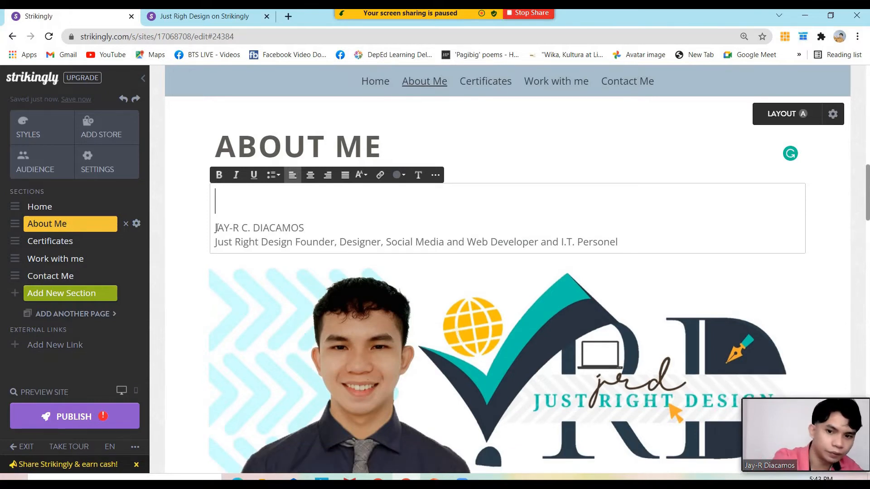
key("Delete")
left_click_drag(383, 204, 216, 204)
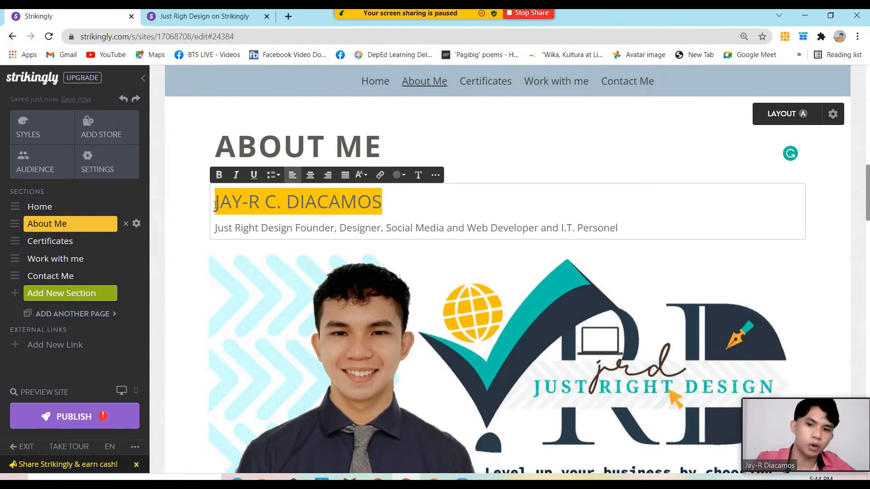
left_click(219, 175)
left_click(254, 175)
left_click(364, 175)
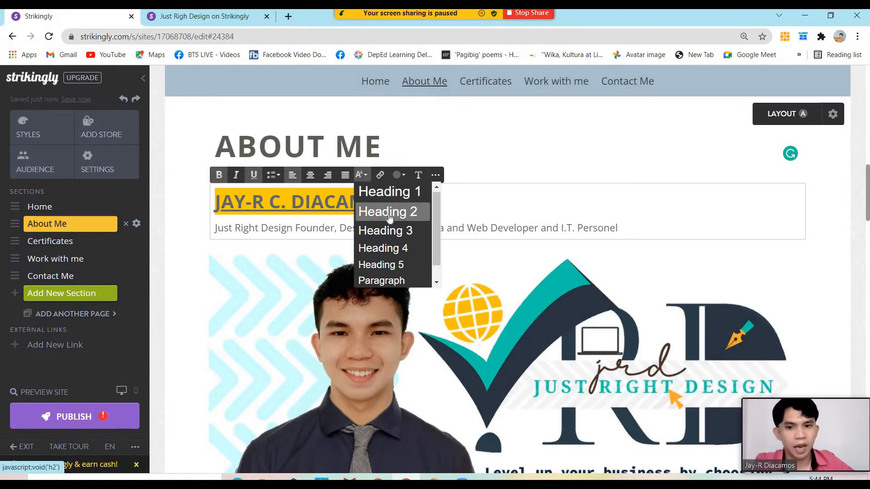
left_click(397, 191)
left_click(389, 147)
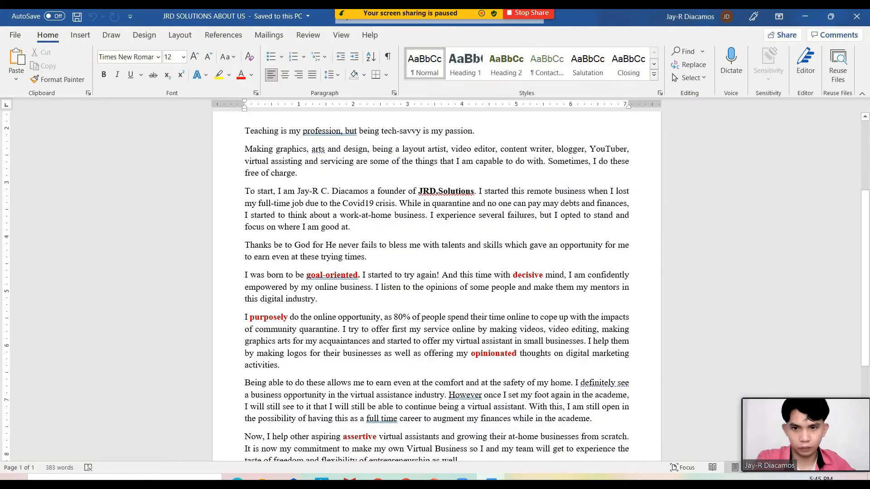
Justify all the About Us text in Word, then return to the empty Strikingly text box under STILL LIFE
key("ctrl+a")
scroll(469, 319, "down", 5)
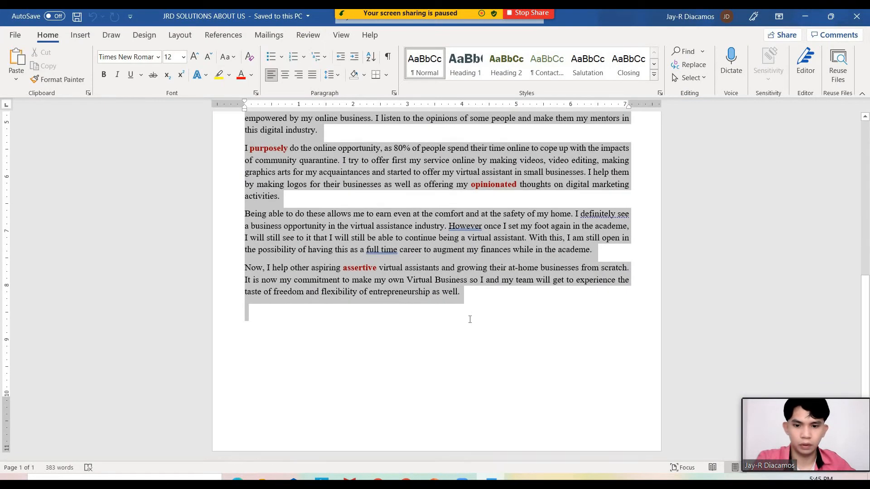
key("ctrl+j")
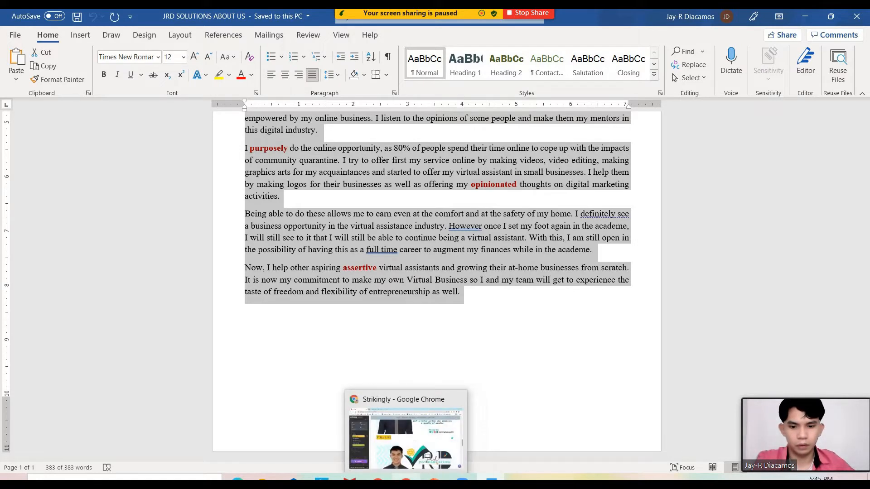
left_click(406, 479)
left_click(499, 254)
Paste the About Us paragraphs into the text box and justify them
key("ctrl+v")
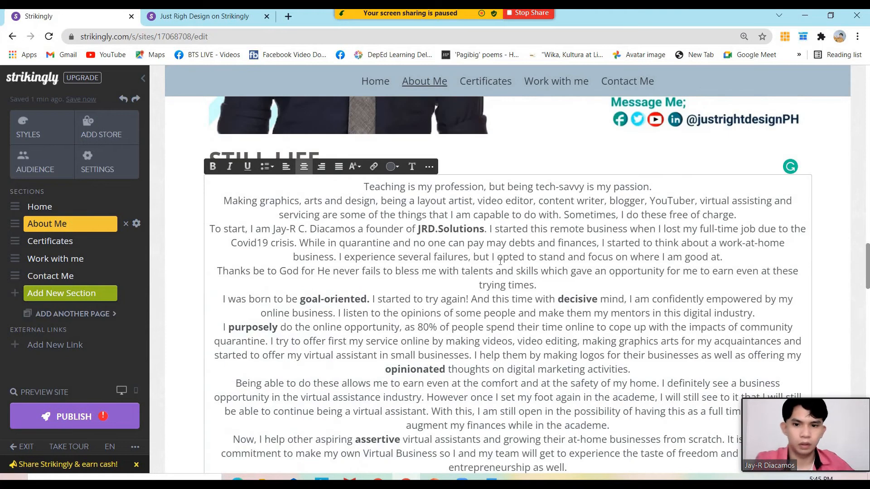
key("ctrl+a")
left_click(339, 167)
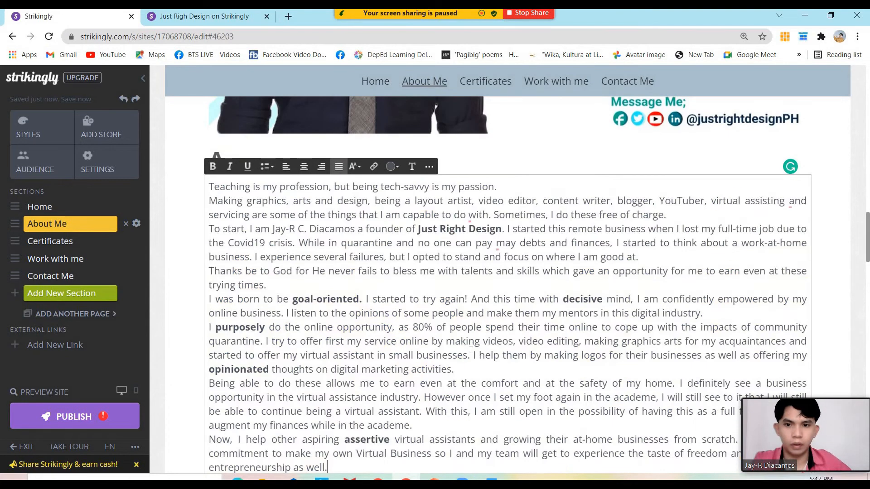
scroll(421, 317, "up", 1)
Change the STILL LIFE heading above the story to JRD'S STORY and review the section
left_click(493, 226)
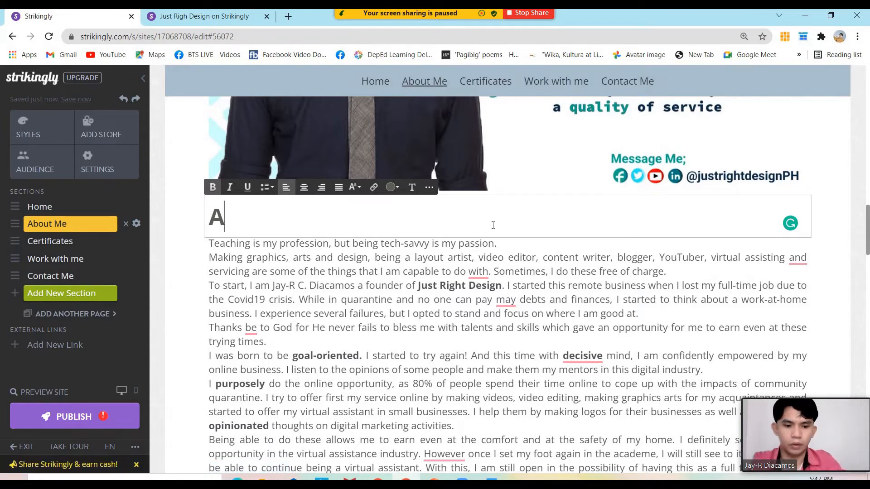
key("BackSpace")
type("J")
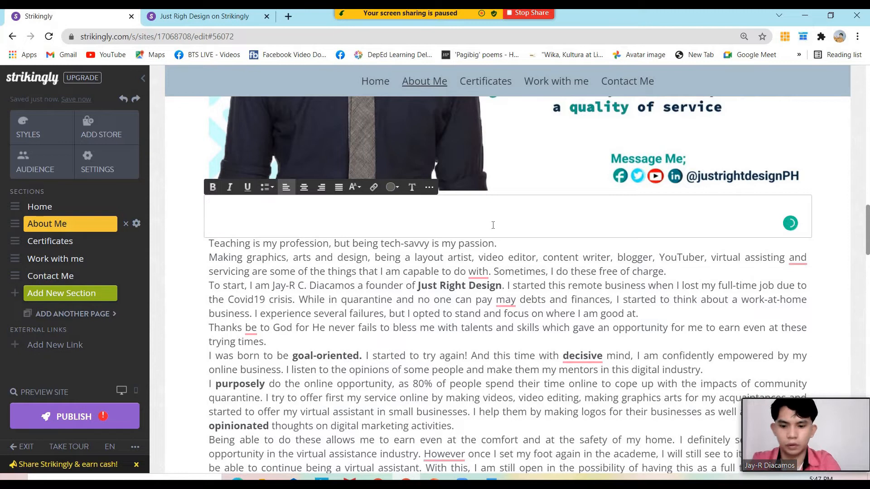
type("JRD'S STORY")
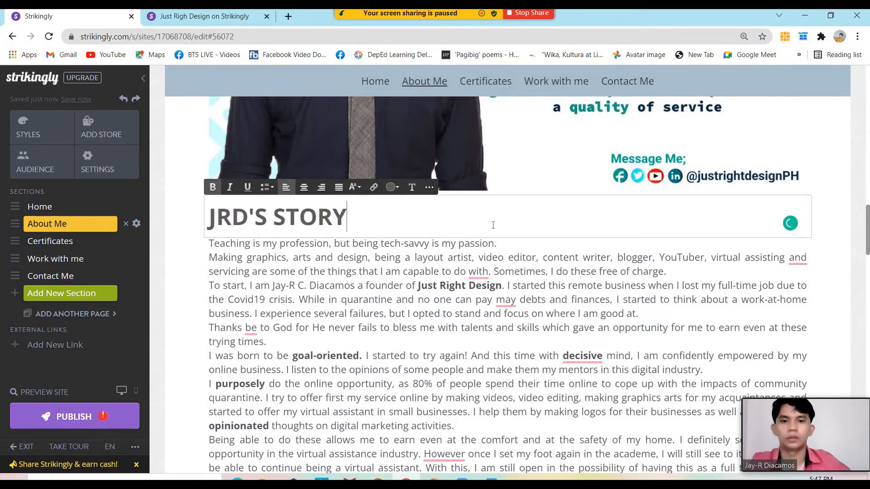
scroll(439, 275, "down", 4)
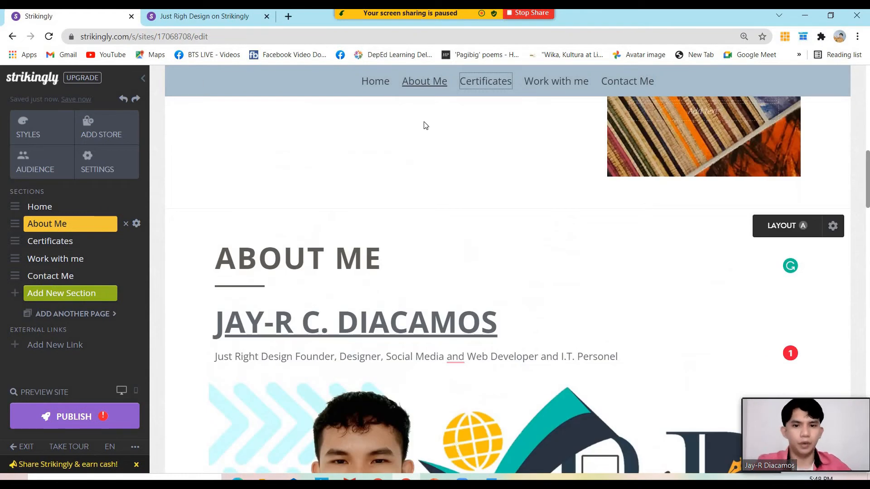
scroll(389, 186, "down", 3)
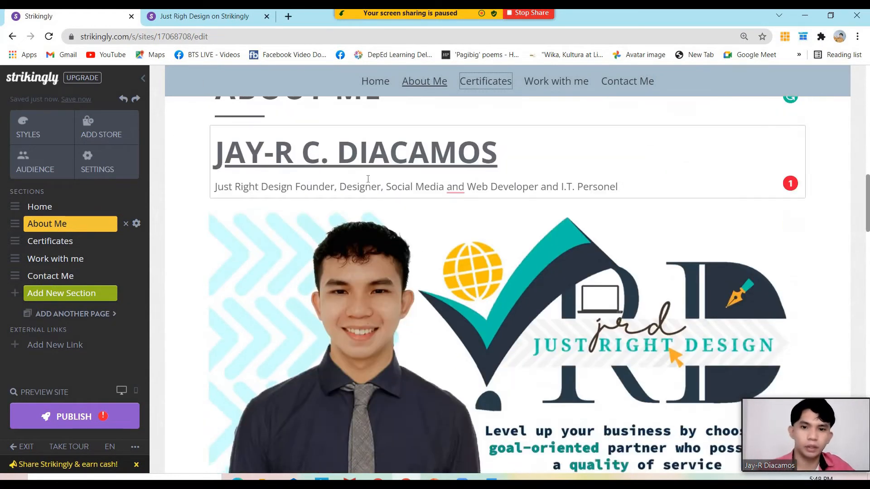
scroll(370, 189, "up", 1)
scroll(370, 189, "down", 10)
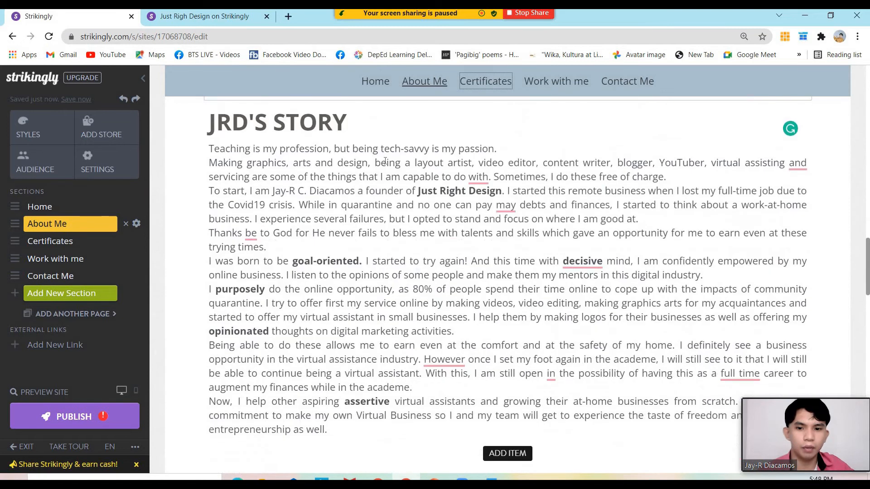
scroll(386, 164, "up", 1)
scroll(386, 164, "down", 4)
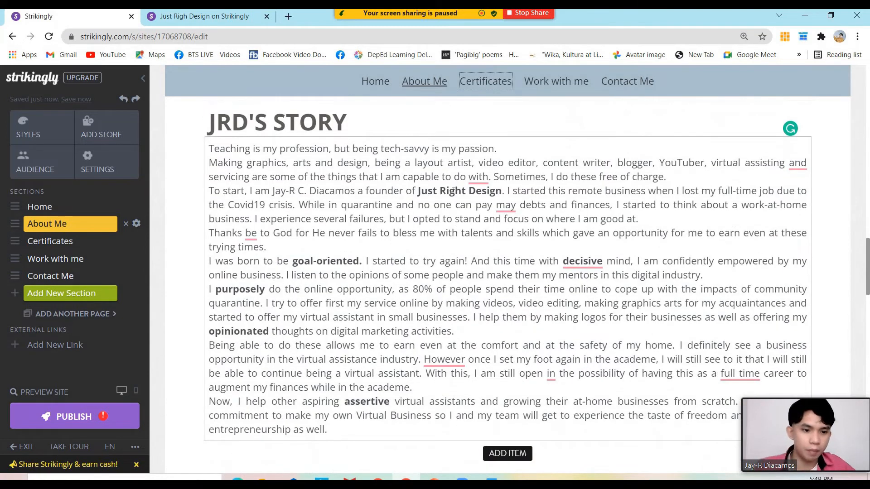
left_click(480, 182)
scroll(478, 179, "up", 9)
scroll(463, 149, "down", 5)
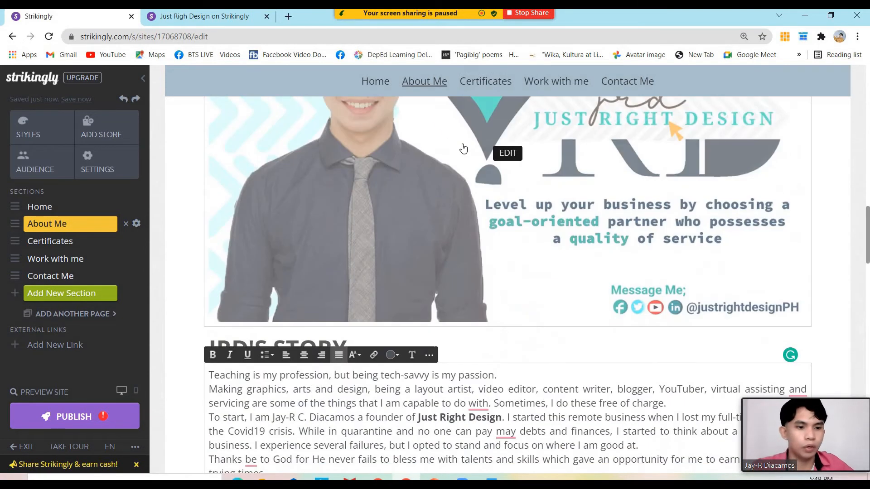
scroll(508, 231, "up", 5)
scroll(505, 229, "down", 10)
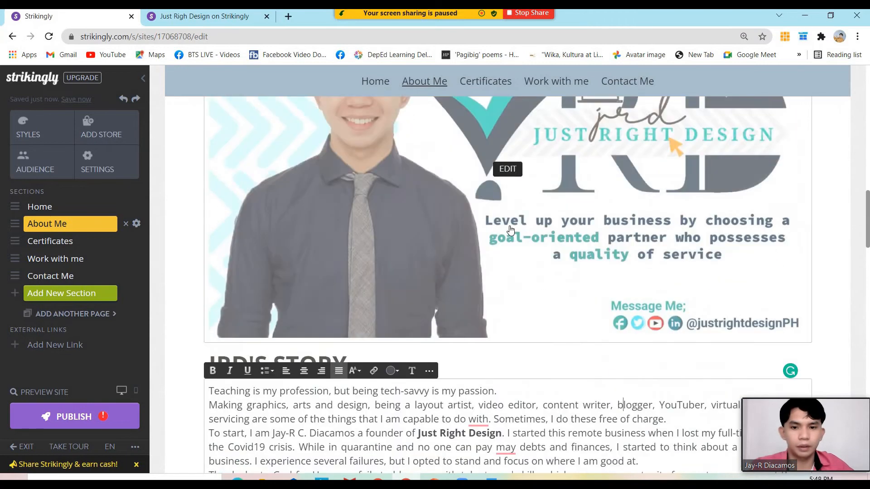
In the Certificates section, upload adobecertowa as the first gallery tile's picture
left_click(491, 92)
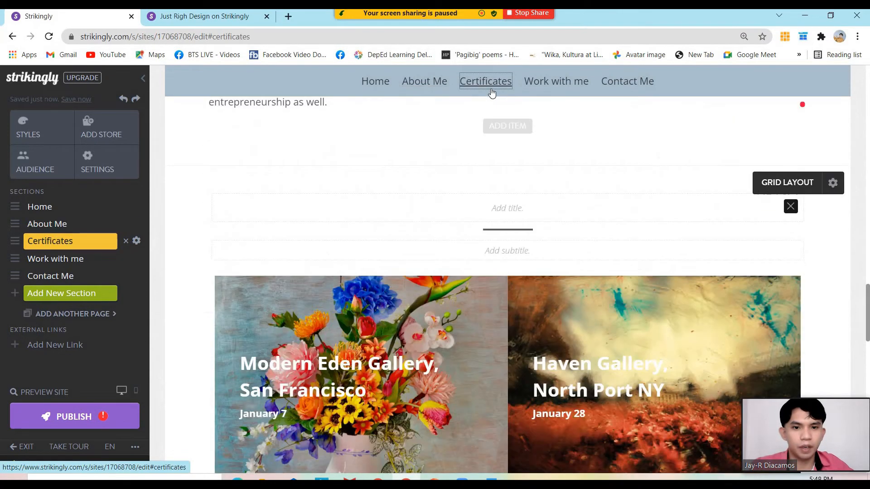
scroll(493, 233, "down", 7)
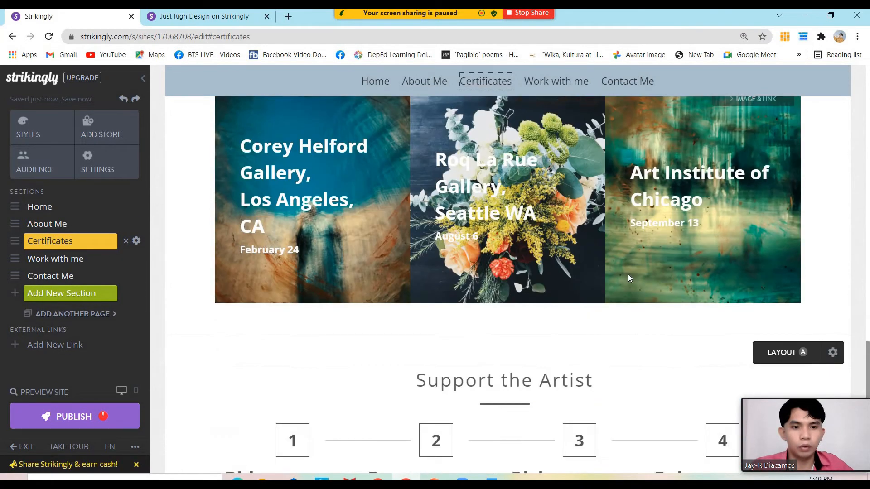
scroll(618, 272, "up", 6)
scroll(608, 268, "up", 2)
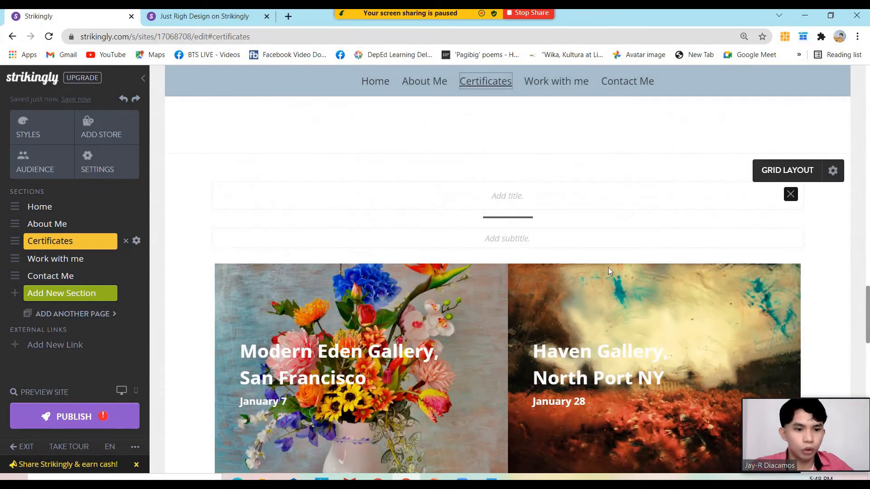
scroll(403, 188, "down", 2)
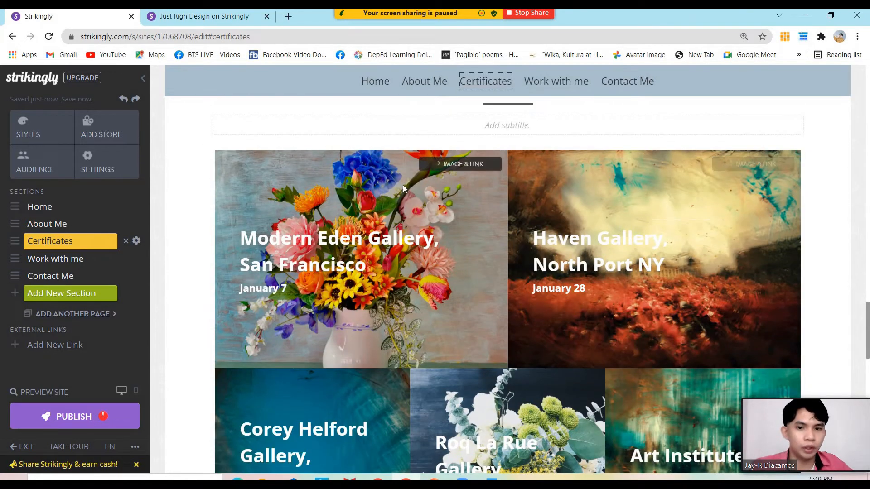
left_click(437, 168)
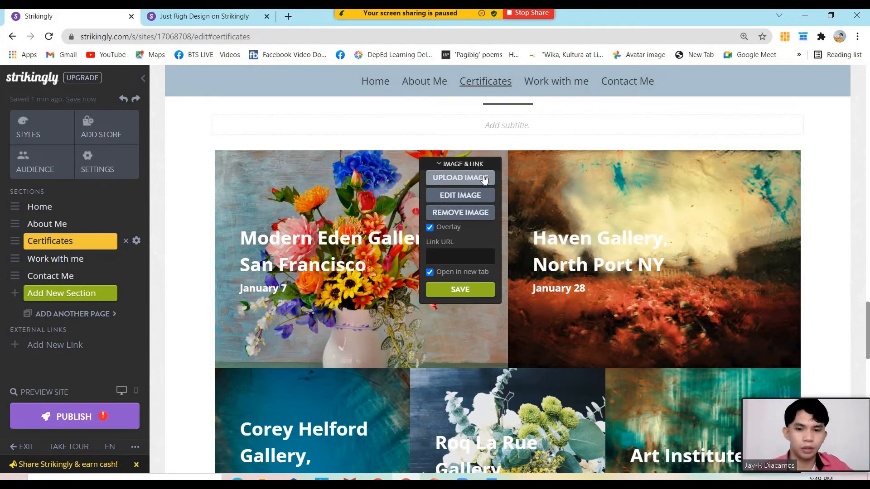
left_click(458, 165)
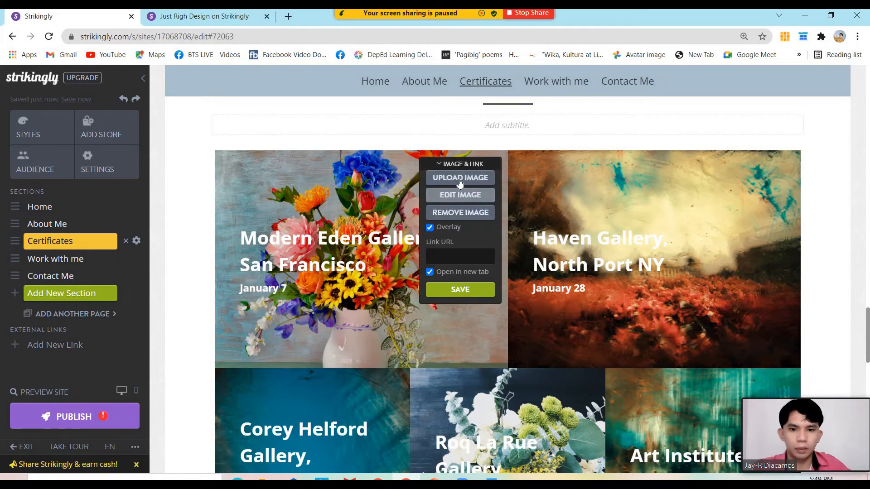
left_click(459, 181)
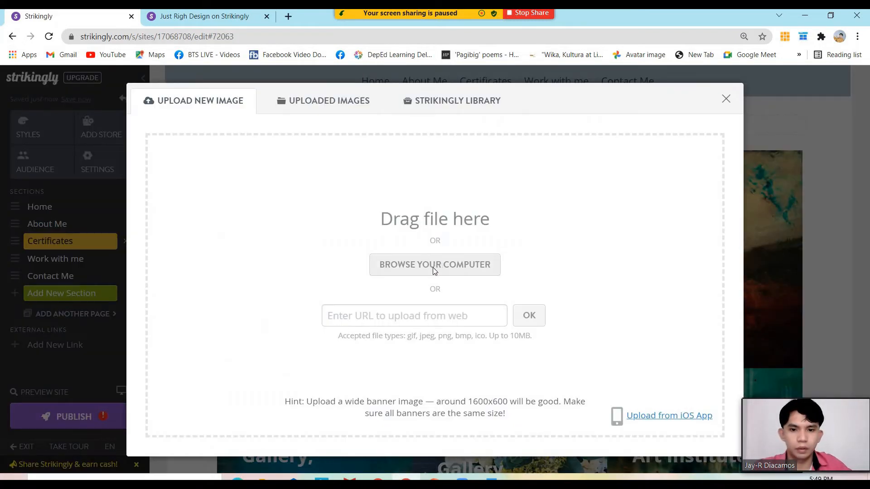
left_click(459, 243)
left_click(570, 134)
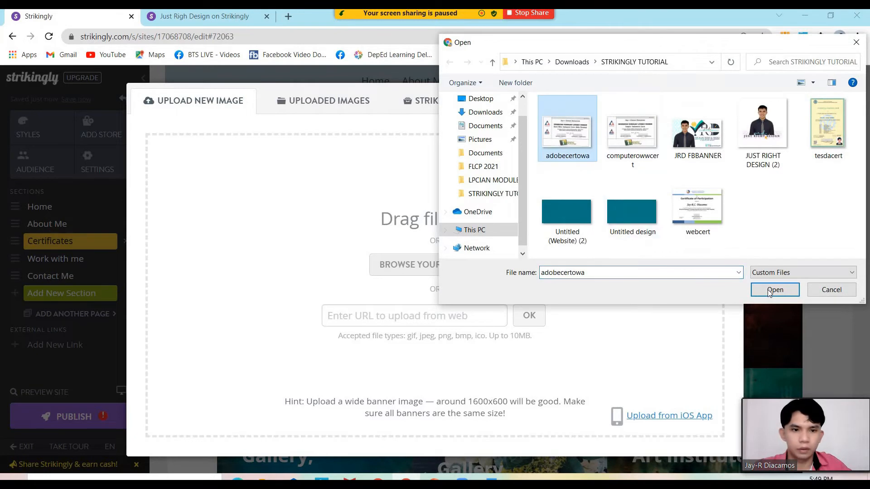
left_click(771, 286)
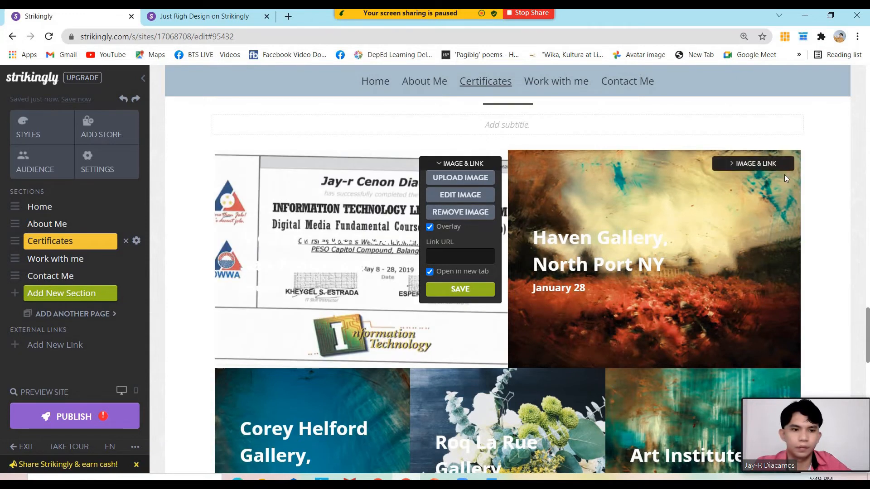
Replace the Haven Gallery and Corey Helford tile pictures with uploaded certificates, including the Certificate of Participation
left_click(768, 165)
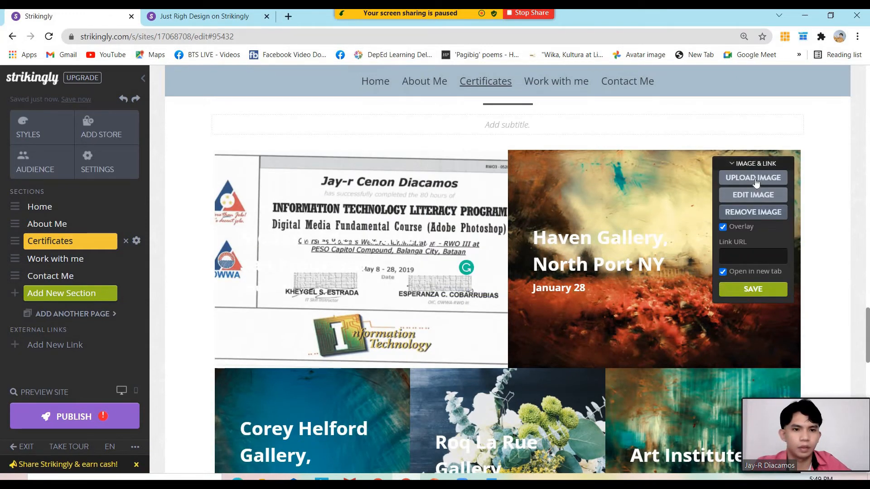
left_click(754, 179)
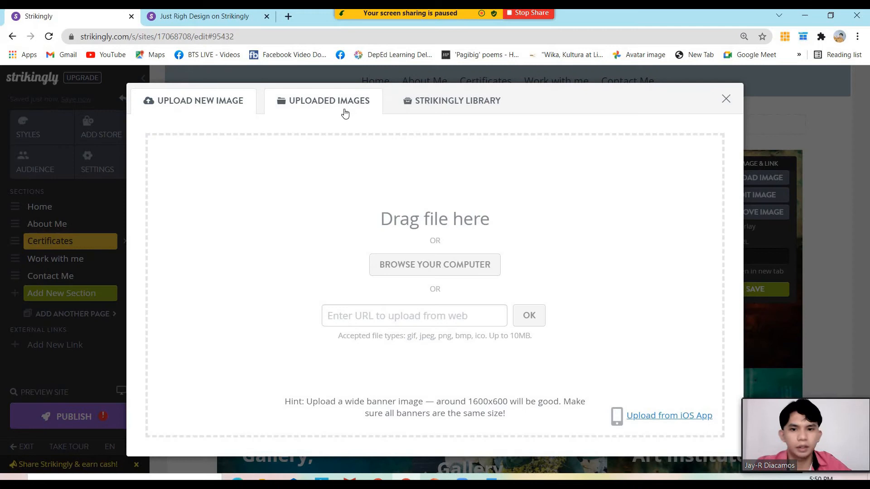
left_click(343, 109)
left_click(416, 267)
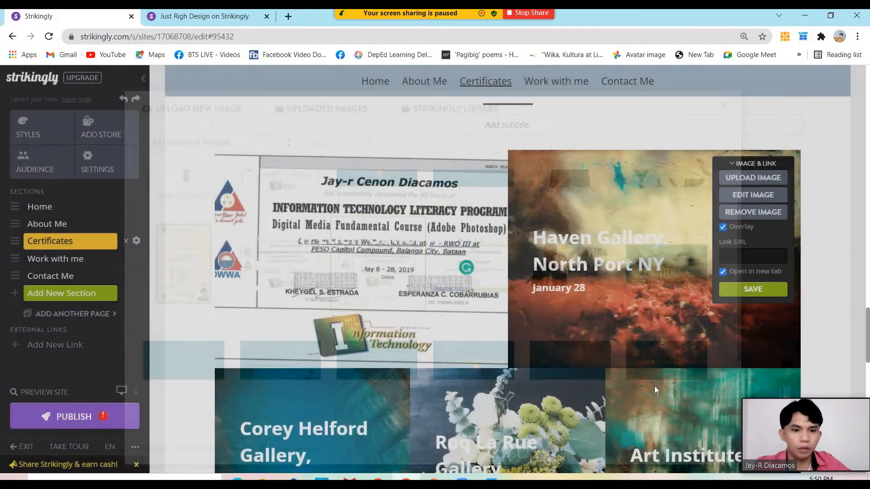
scroll(623, 276, "down", 4)
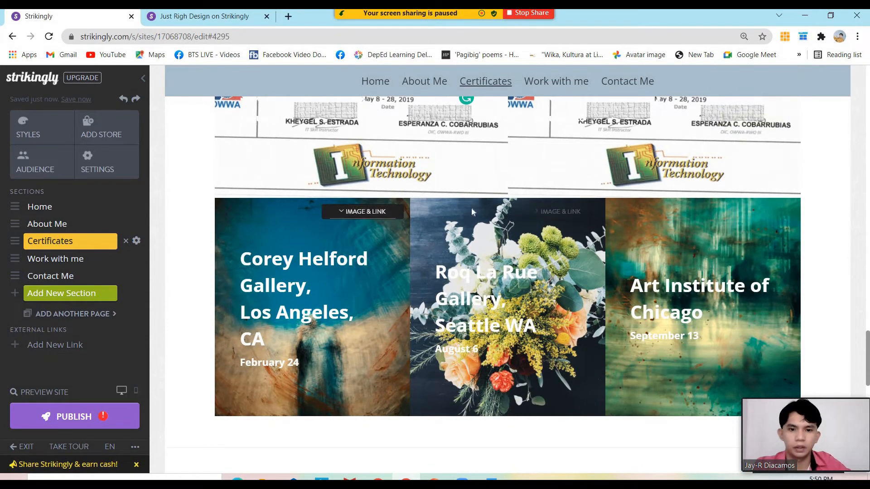
left_click(365, 211)
left_click(372, 226)
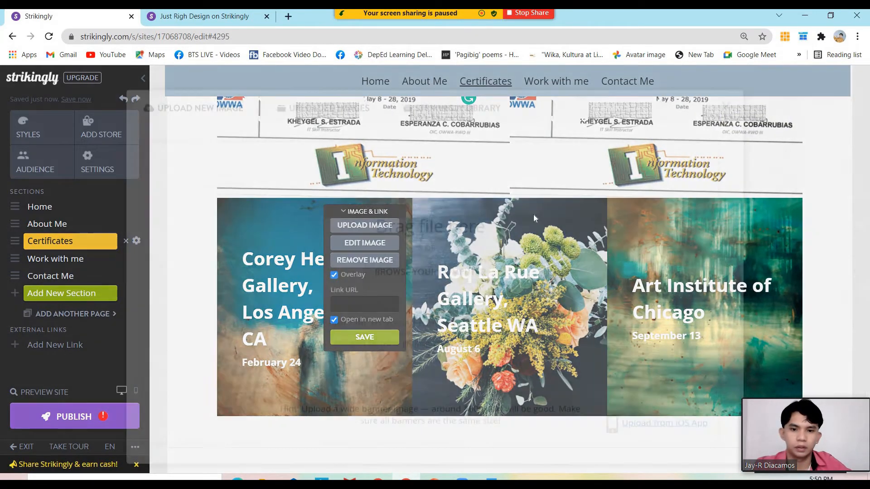
left_click(327, 105)
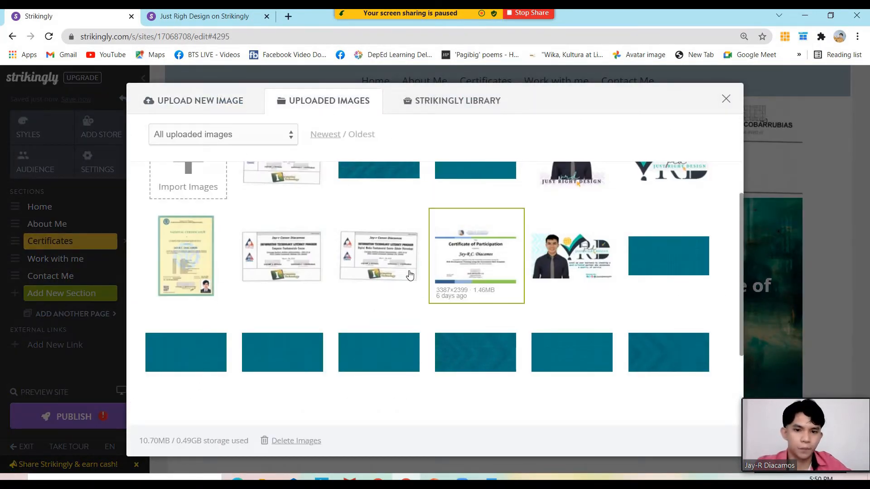
scroll(403, 275, "up", 2)
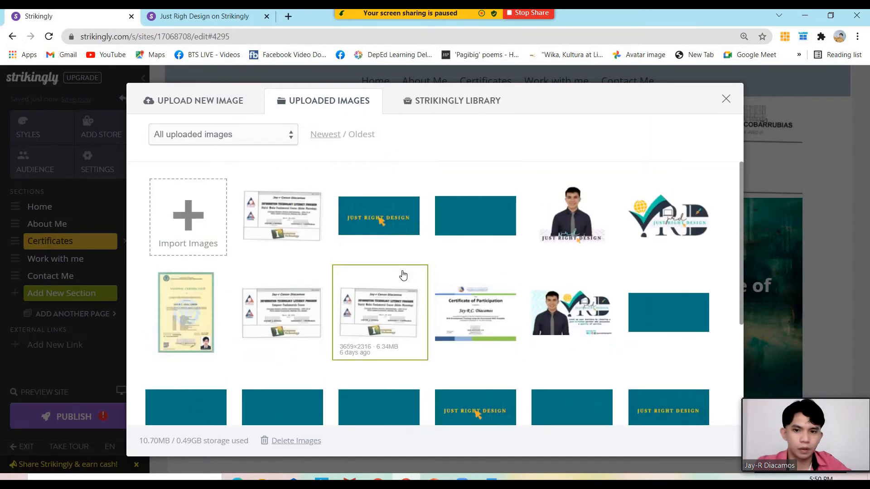
scroll(402, 276, "down", 2)
left_click(488, 274)
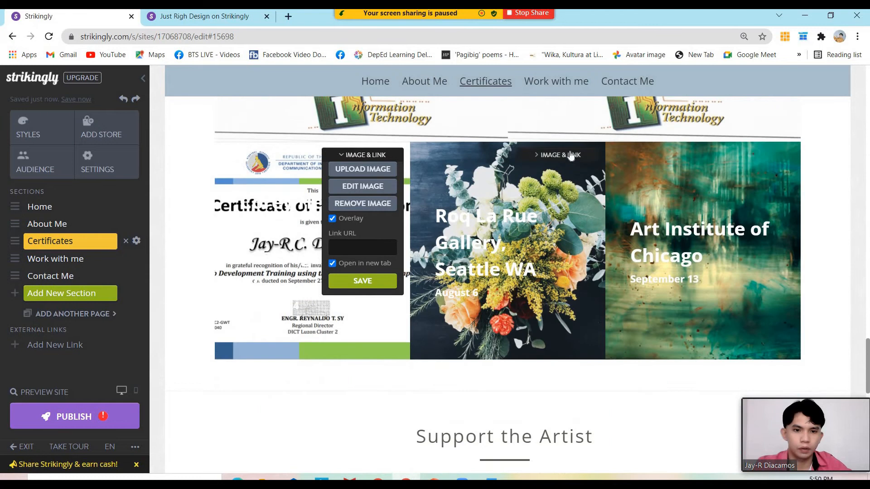
Swap the Roq La Rue and Art Institute tiles for the IT literacy and yellow certificates
left_click(564, 155)
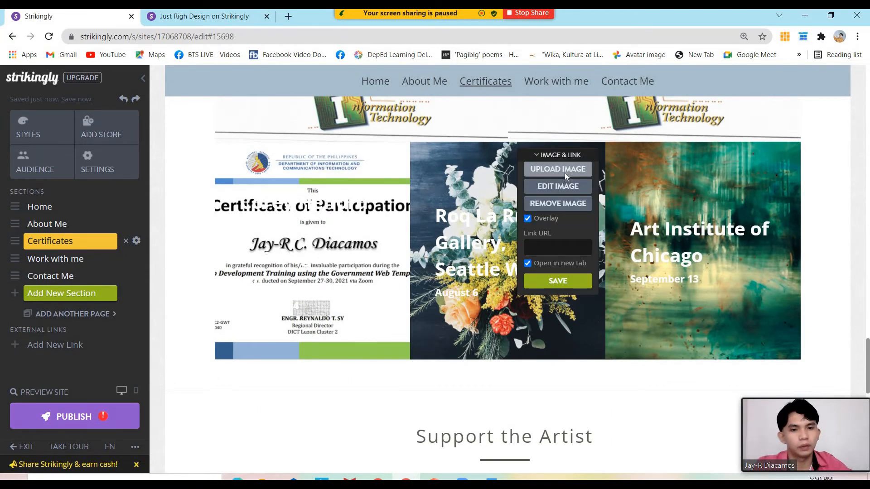
left_click(564, 171)
left_click(338, 117)
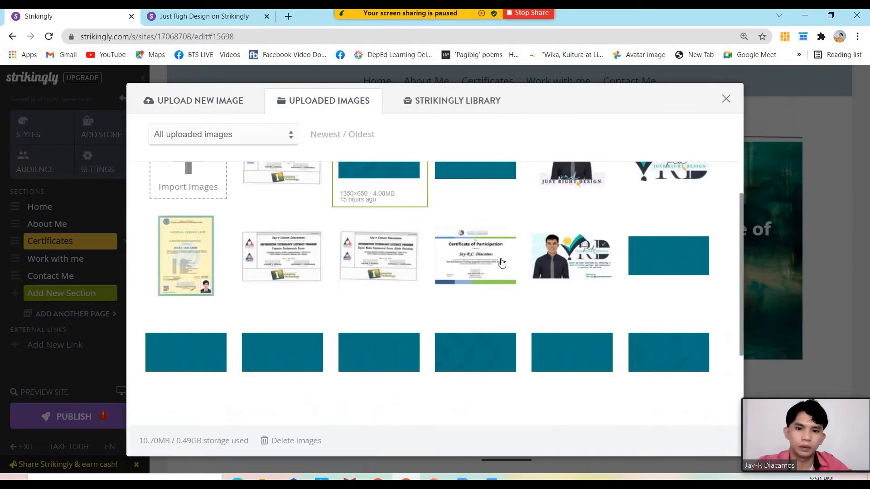
left_click(381, 259)
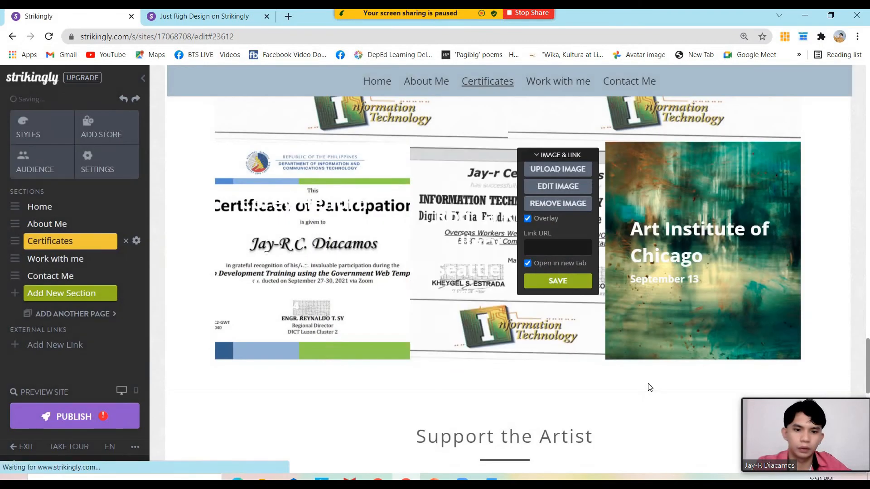
scroll(649, 387, "up", 3)
scroll(726, 259, "down", 2)
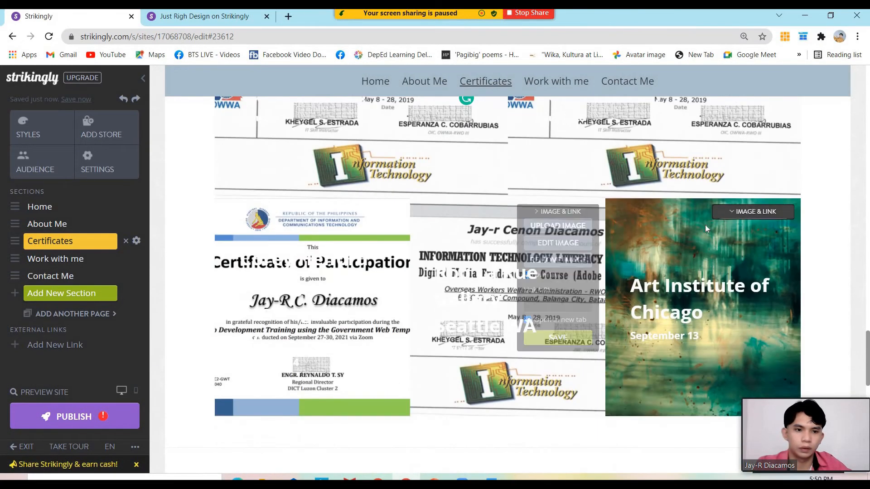
left_click(752, 213)
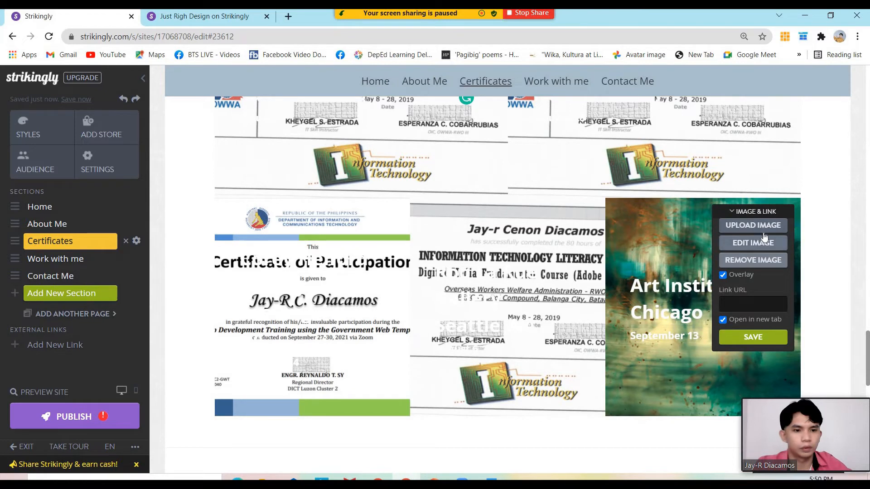
left_click(764, 233)
left_click(333, 113)
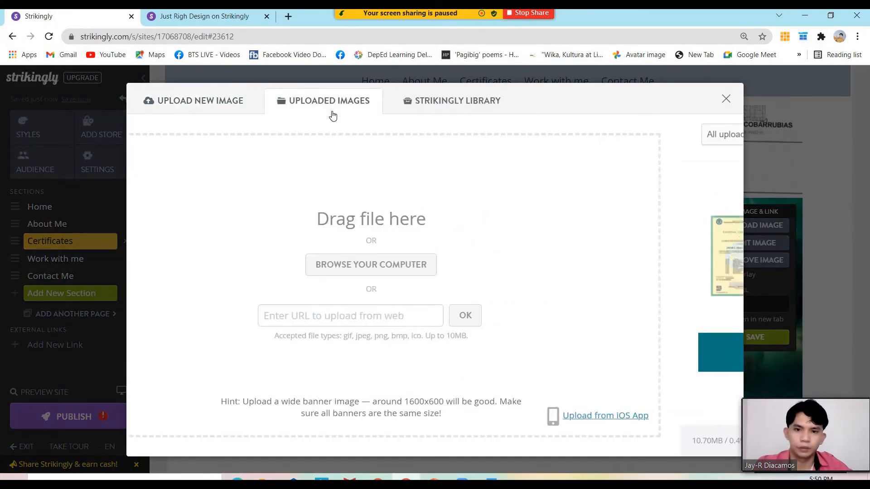
left_click(213, 246)
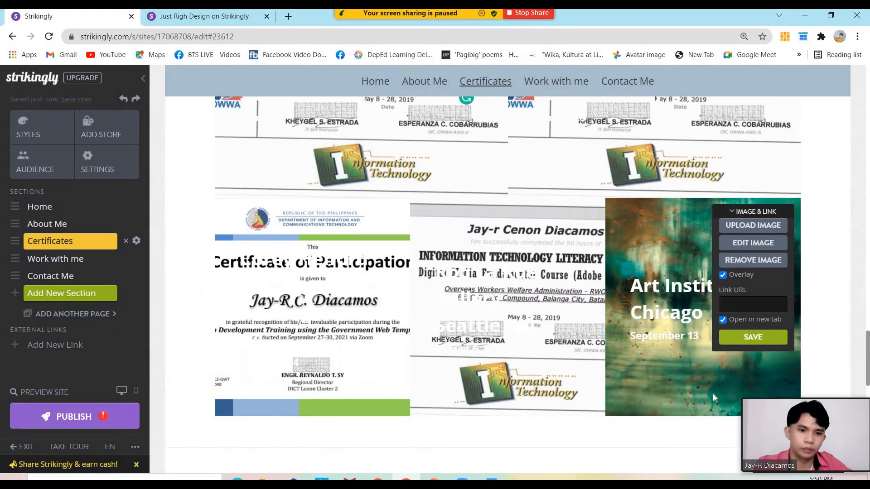
scroll(628, 354, "up", 8)
Title the gallery CERTIFICATES, left-aligned, as a Heading 1
left_click(517, 267)
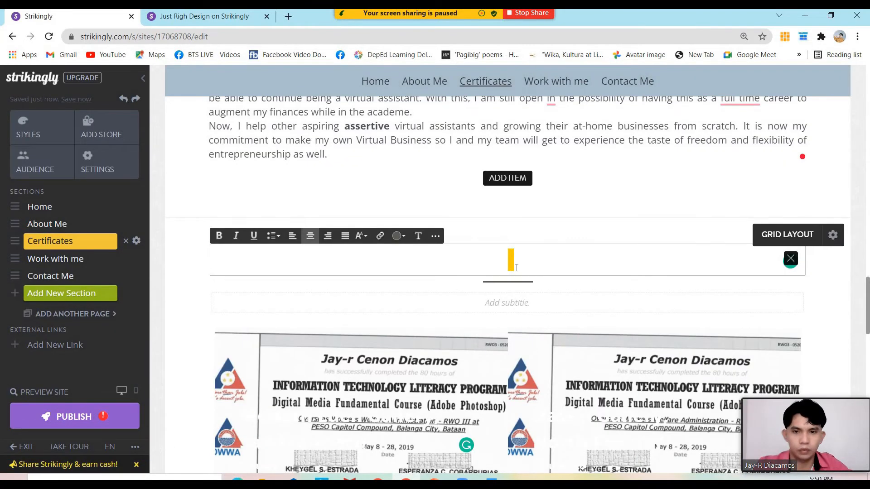
type("CERTIFICATE")
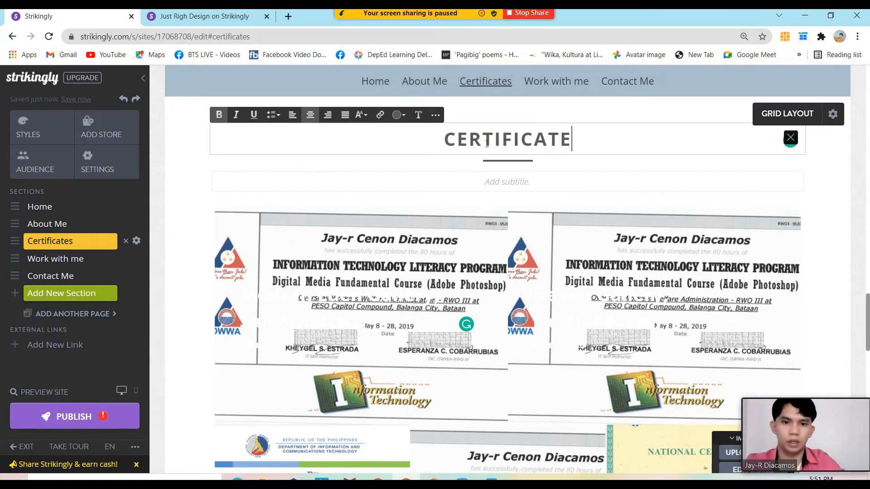
type("S")
triple_click(420, 132)
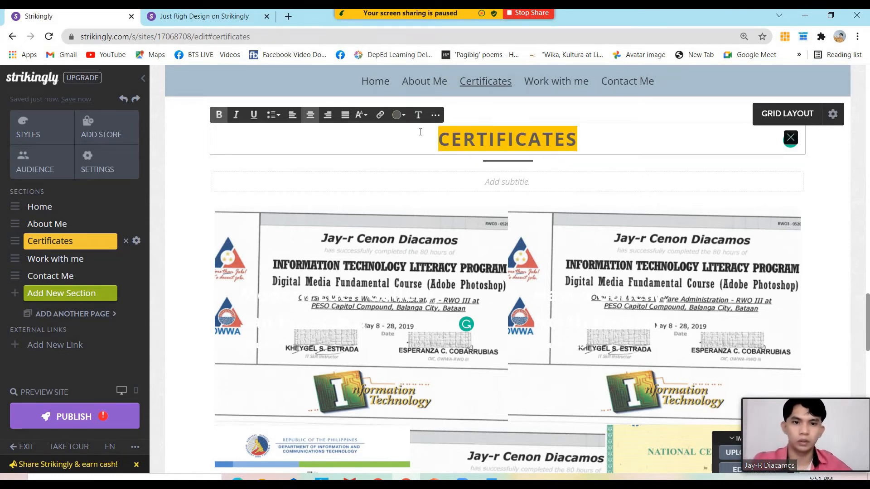
left_click(293, 115)
left_click(361, 115)
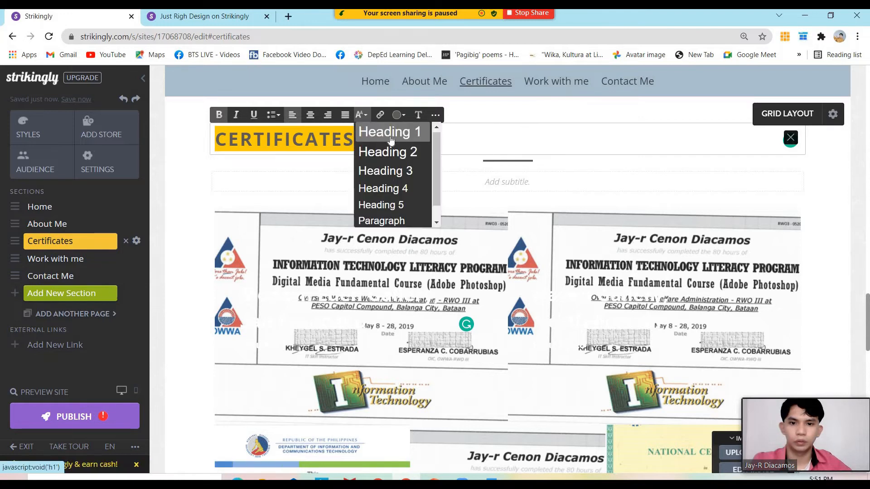
left_click(391, 135)
left_click(513, 176)
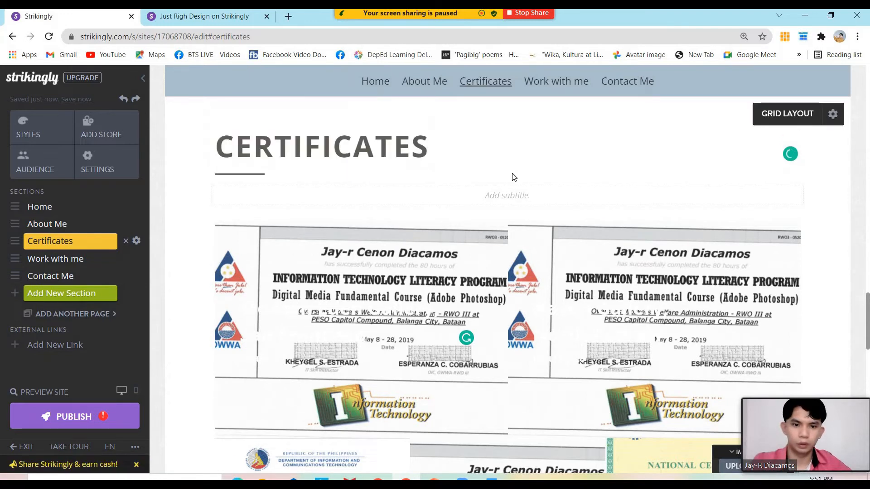
Leave the gallery subtitle blank and jump to the Work with me section
left_click(500, 196)
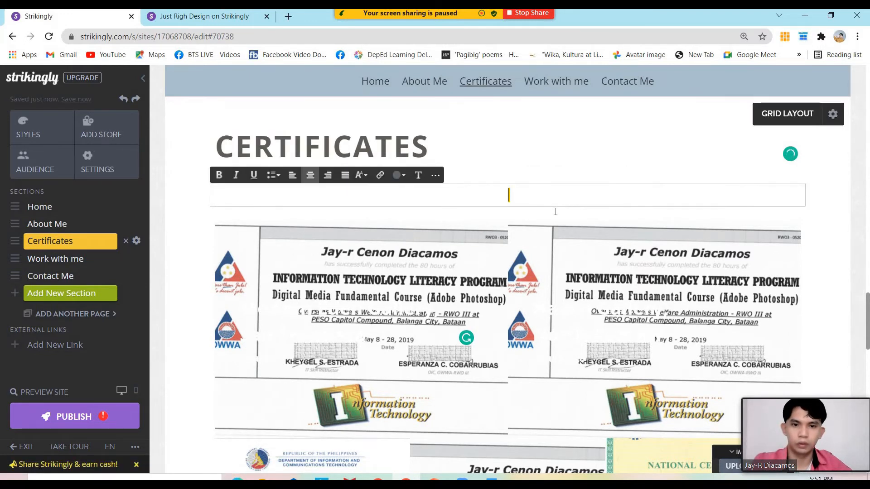
left_click(639, 199)
scroll(640, 199, "down", 2)
scroll(563, 168, "down", 5)
scroll(537, 178, "up", 5)
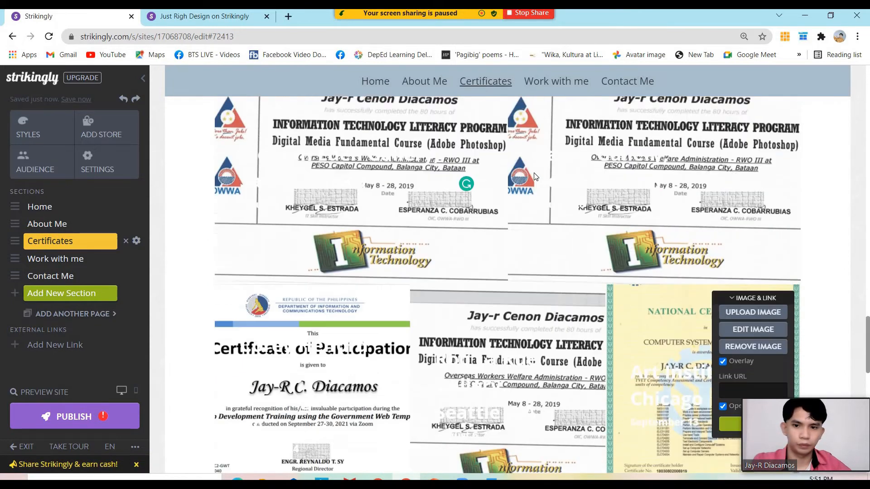
left_click(521, 196)
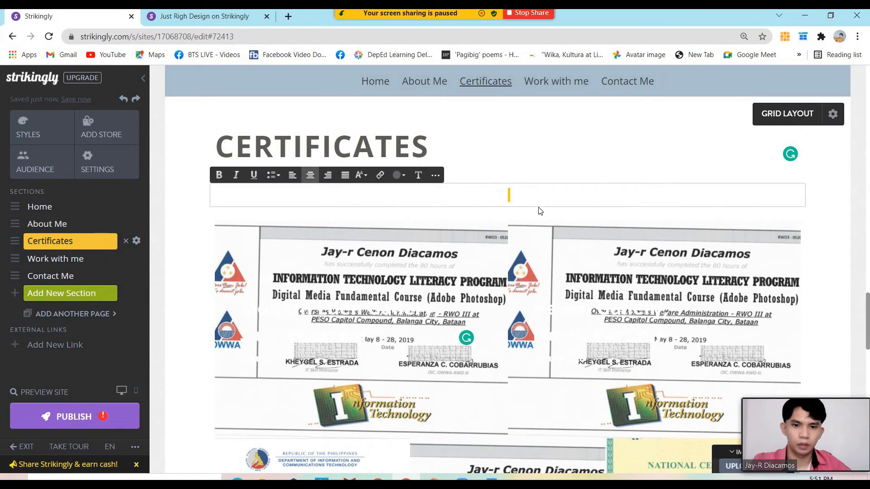
left_click(790, 215)
scroll(667, 214, "down", 12)
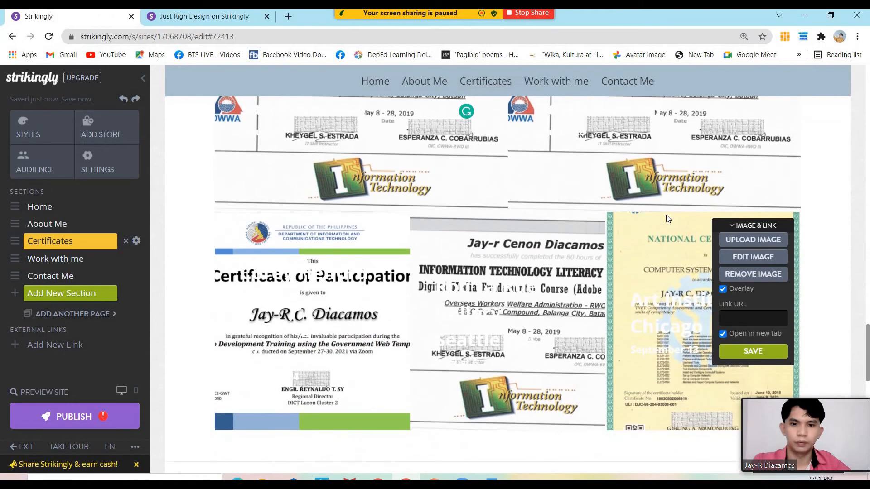
left_click(554, 83)
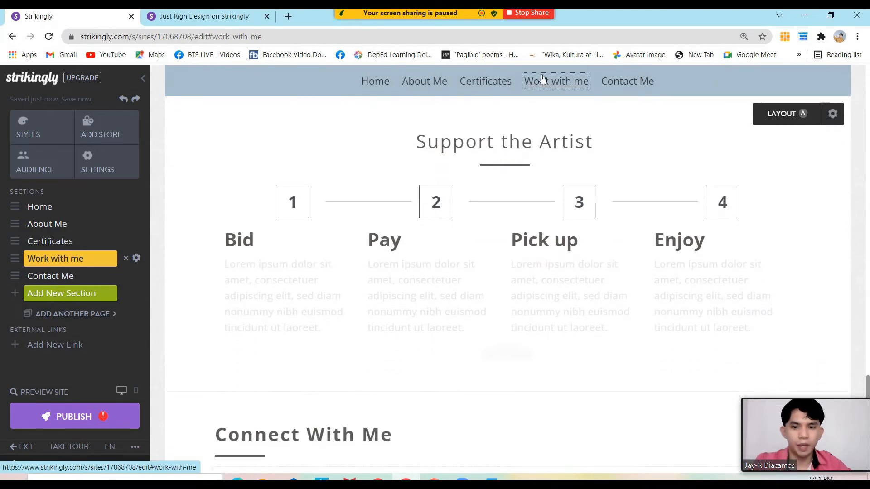
Overwrite the Support the Artist heading with JUST RIGHT DESIGN SERVICES, correcting typos
left_click(569, 143)
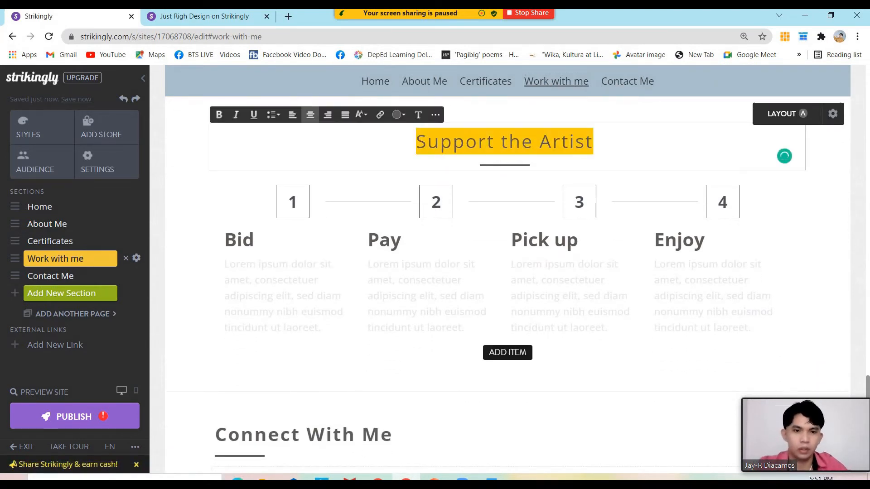
type("JK")
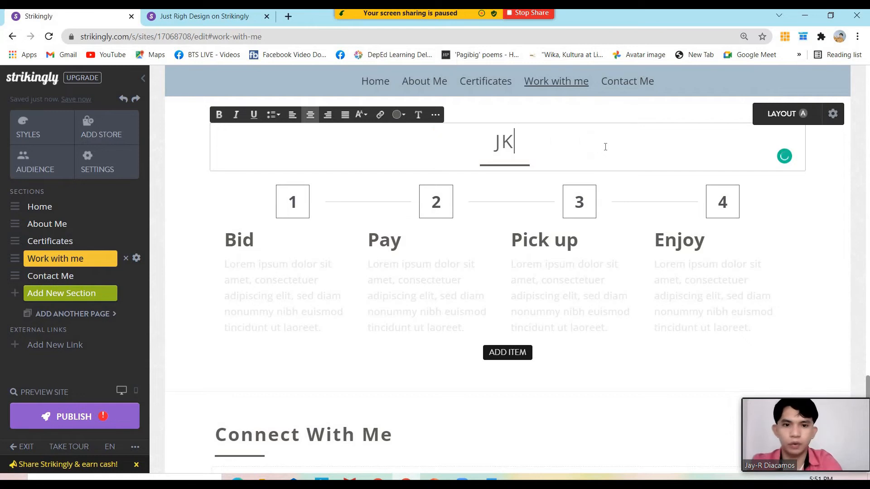
key("BackSpace")
type("UST")
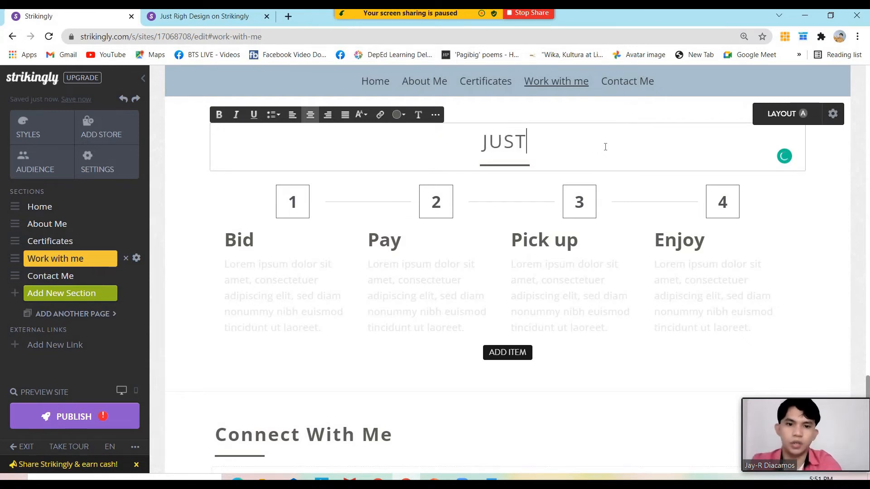
type(" RIGHT DE")
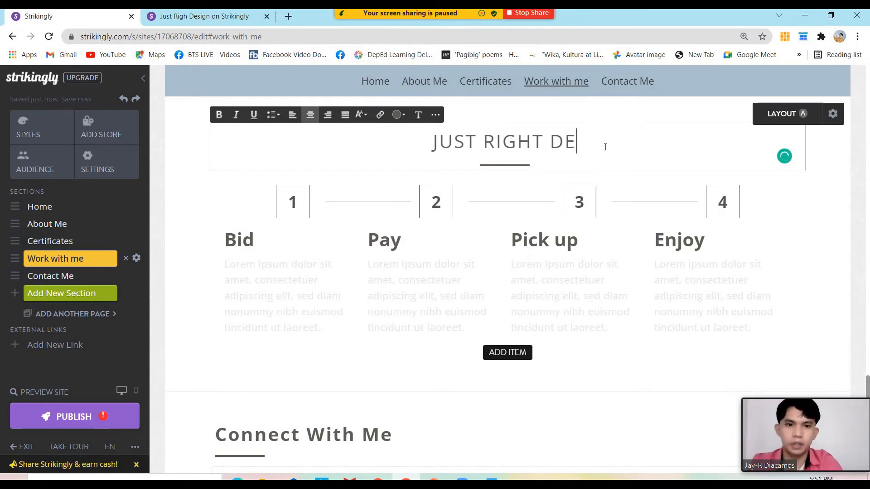
type("SIGN SE")
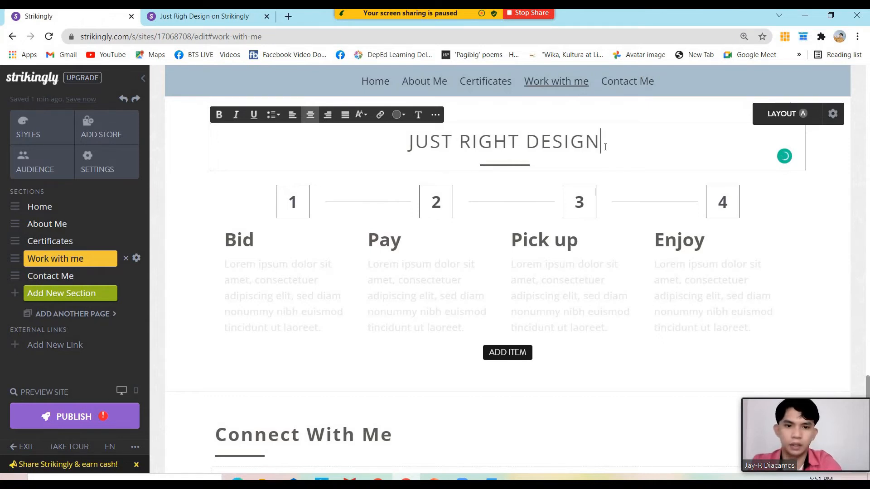
key("BackSpace")
key("BackSpace")
key("BackSpace")
key("BackSpace")
key("BackSpace")
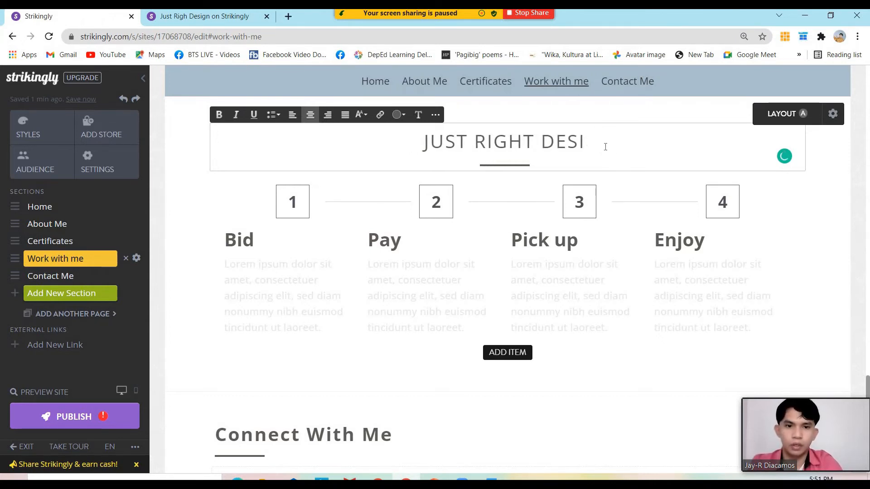
type("GN ")
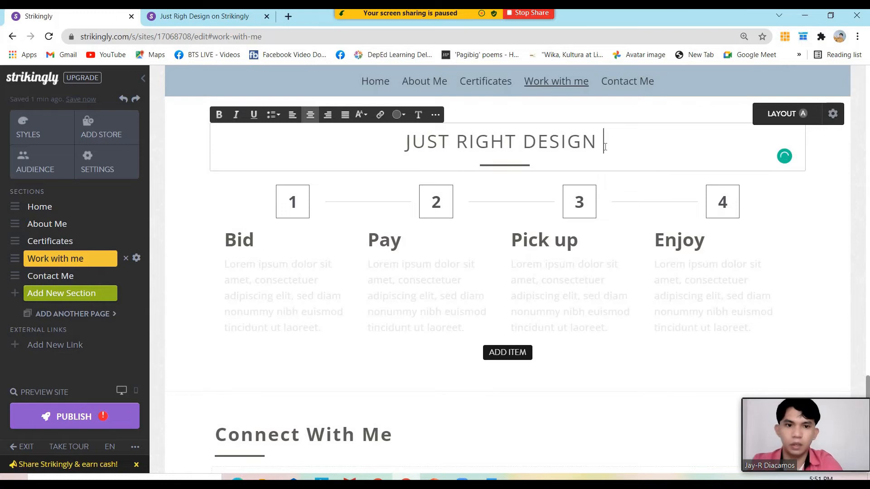
type("SERVICES")
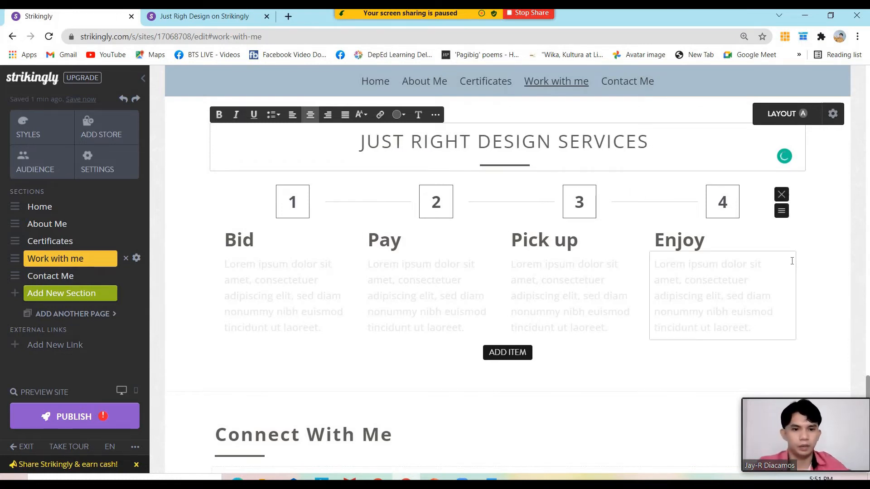
double_click(239, 240)
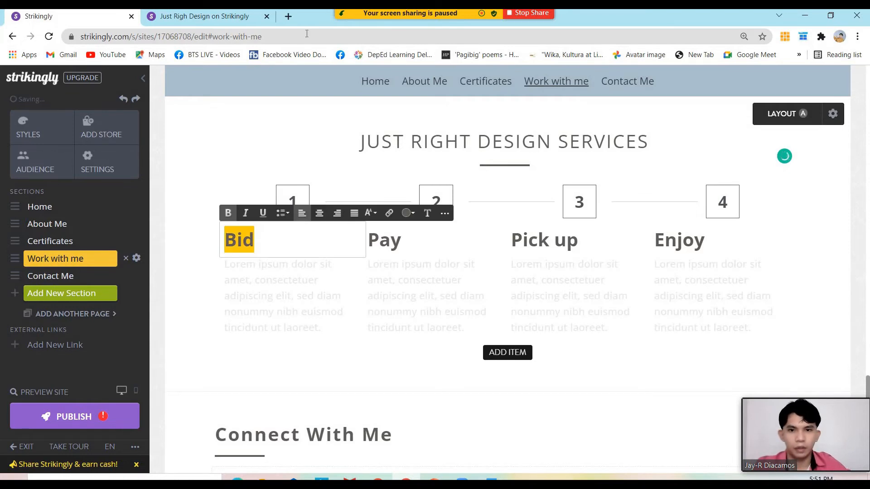
Copy the Website Design Process heading and tagline from the live site over Bid
left_click(235, 16)
scroll(417, 203, "down", 3)
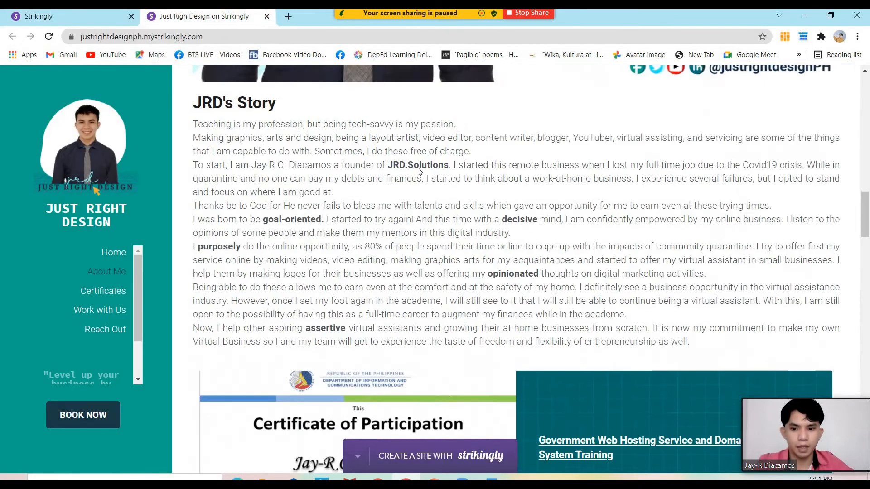
scroll(434, 202, "down", 15)
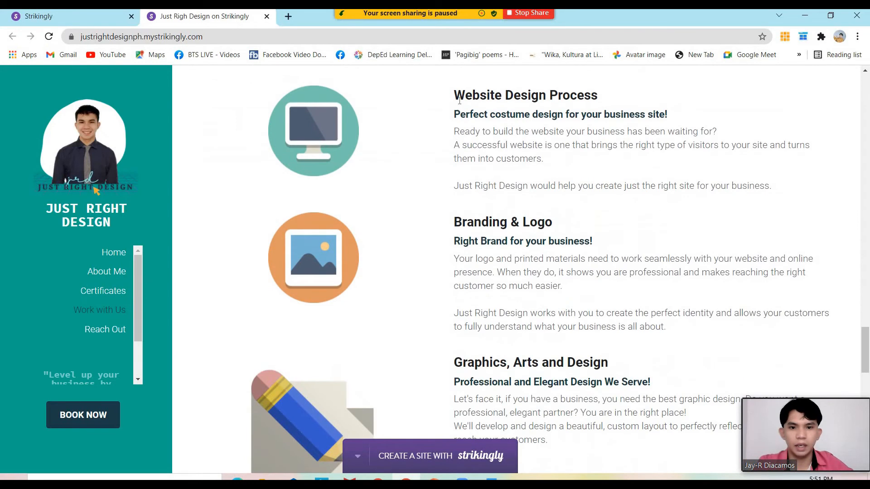
left_click_drag(453, 91, 667, 112)
key("ctrl+c")
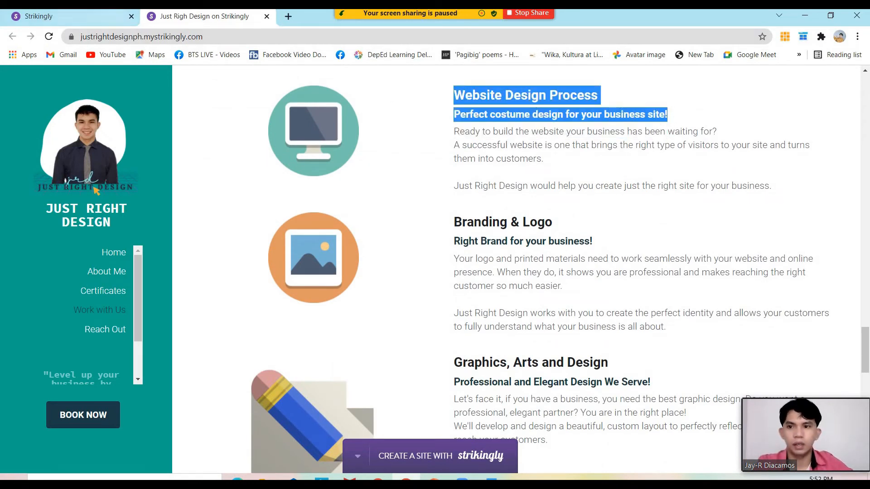
left_click(80, 16)
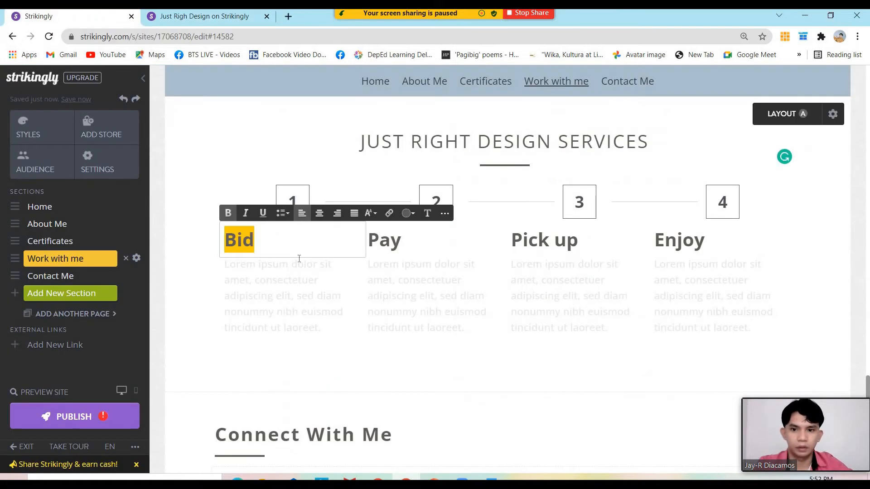
key("ctrl+v")
Left-align the step text, remove its blank lines, and bold the Website Design Process heading
left_click(355, 294)
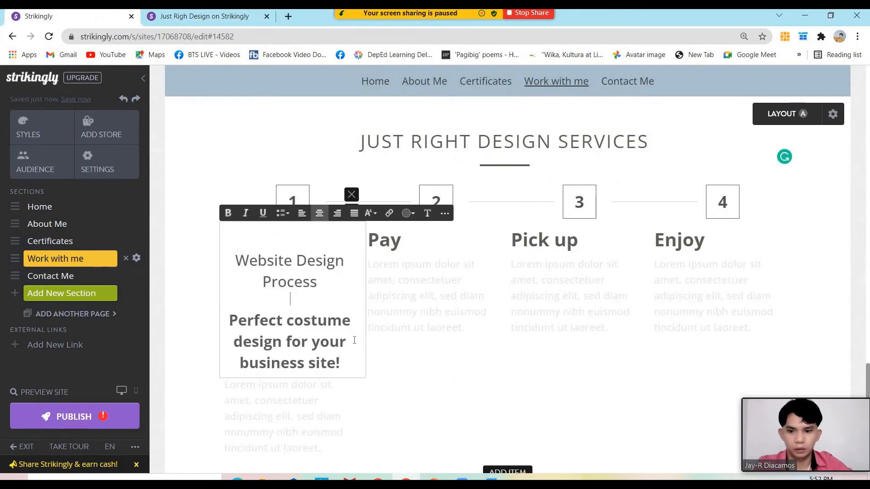
key("ctrl+a")
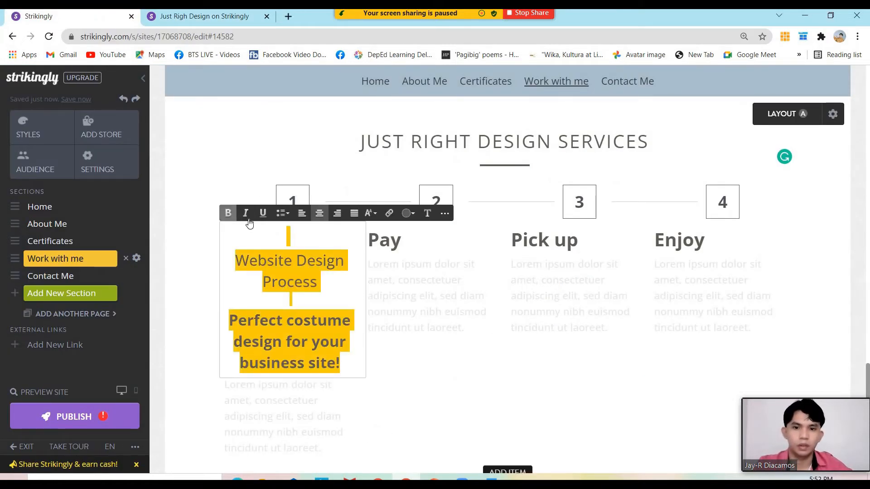
left_click(301, 213)
left_click(291, 303)
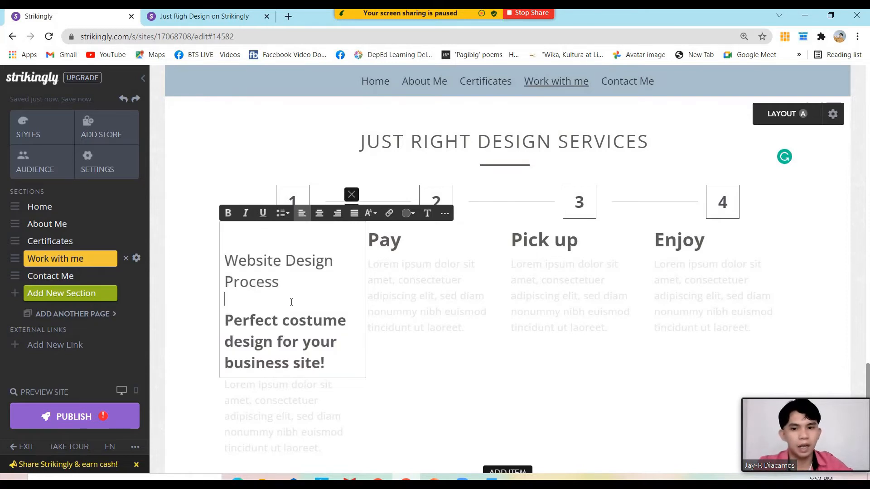
key("BackSpace")
left_click(263, 241)
key("Delete")
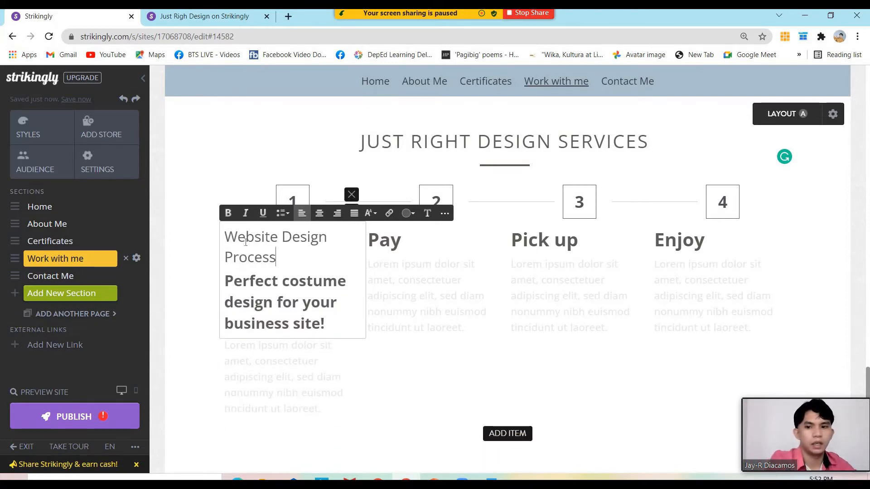
triple_click(246, 243)
key("ctrl+b")
Make the 'Perfect costume design for your business site!' tagline Small, italic and underlined
left_click_drag(336, 324, 220, 284)
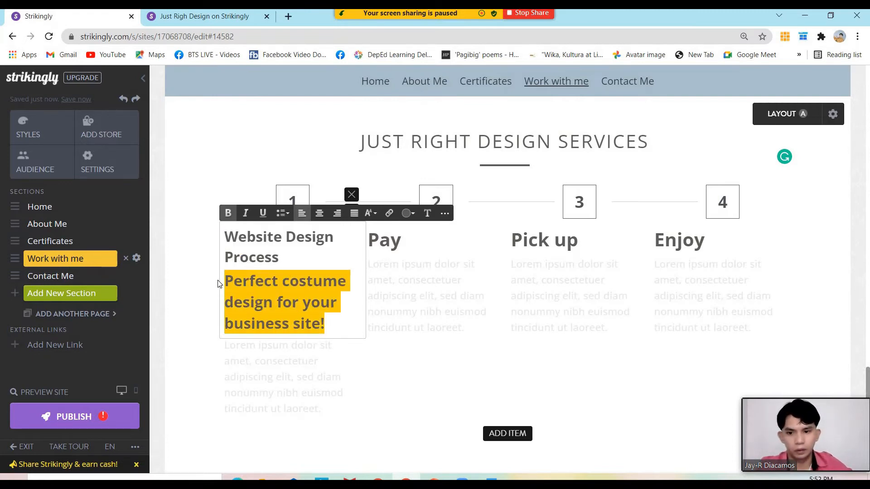
left_click(376, 216)
scroll(410, 299, "down", 1)
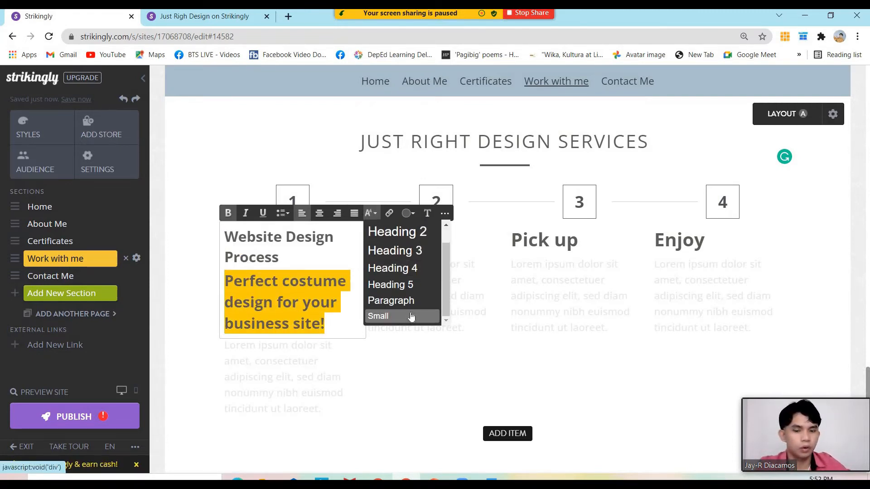
left_click(410, 316)
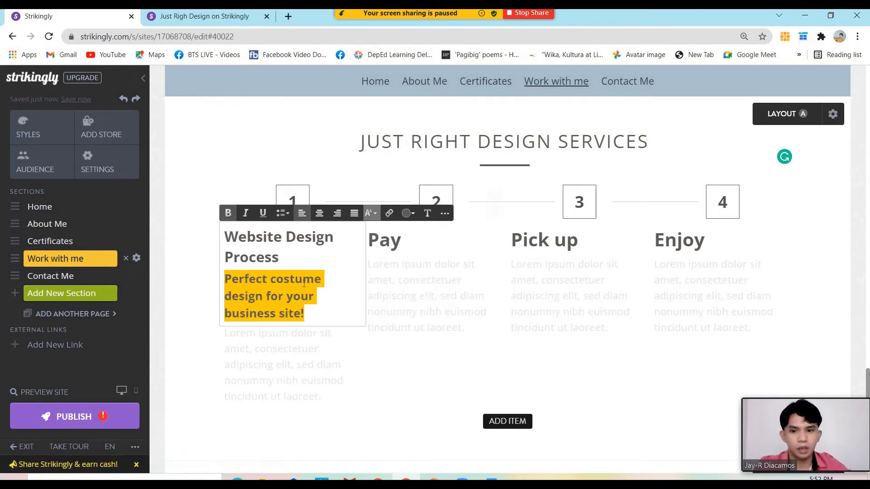
left_click(247, 215)
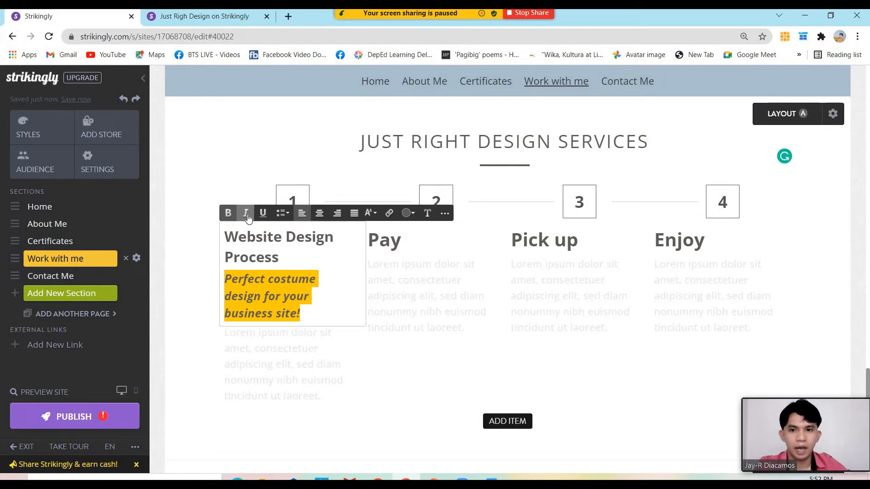
left_click(261, 214)
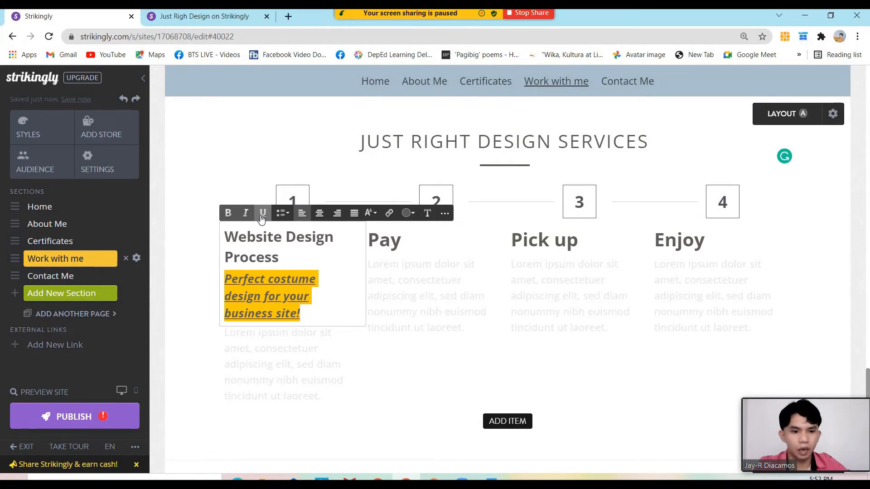
left_click(316, 319)
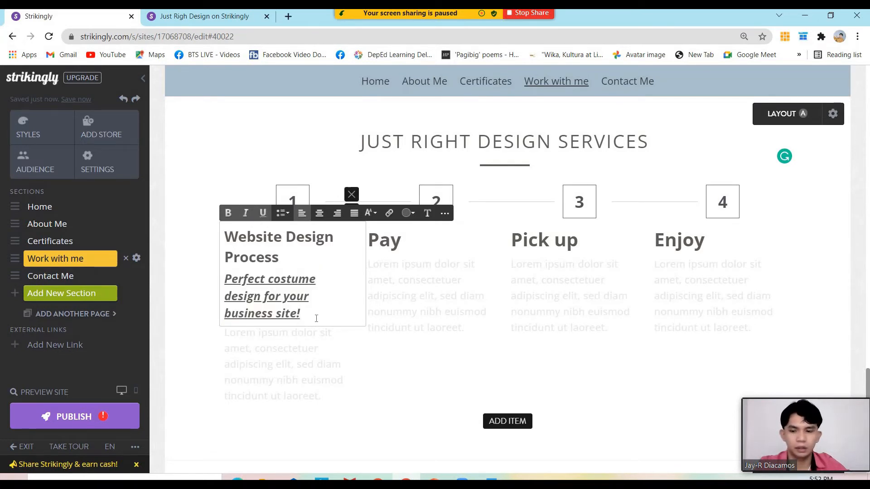
triple_click(317, 318)
left_click_drag(304, 311, 232, 283)
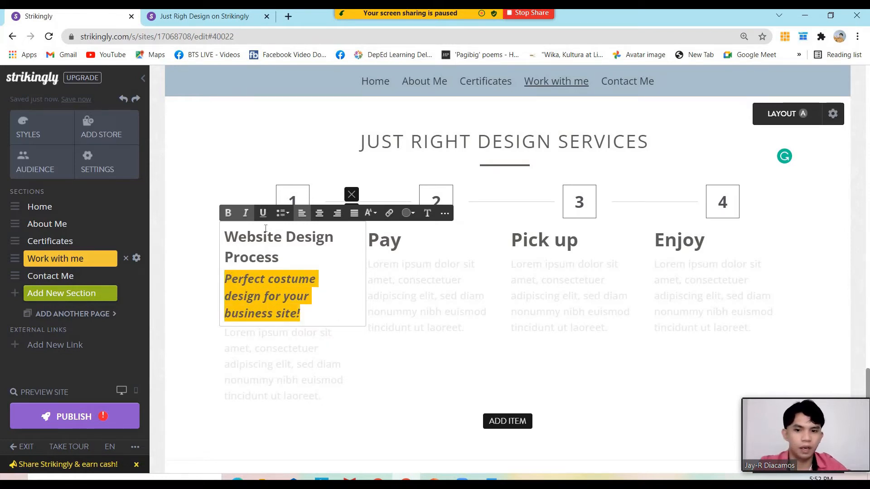
left_click(263, 214)
left_click(333, 298)
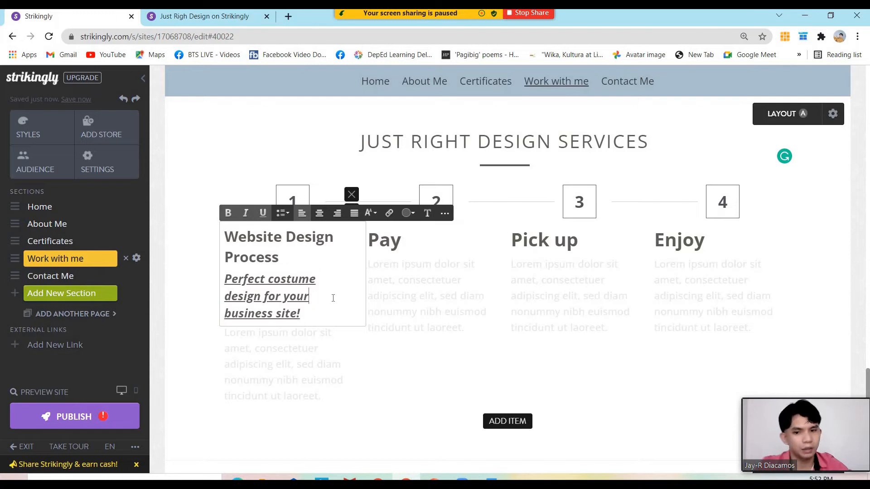
scroll(368, 289, "down", 1)
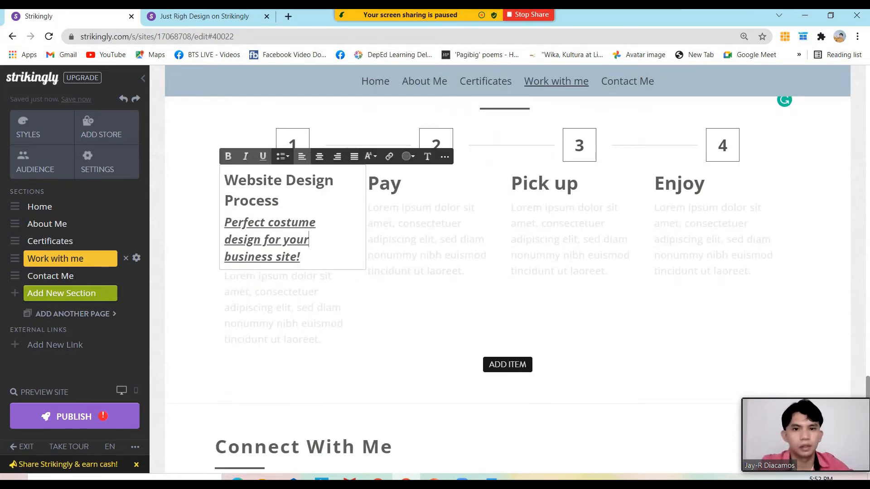
left_click(176, 14)
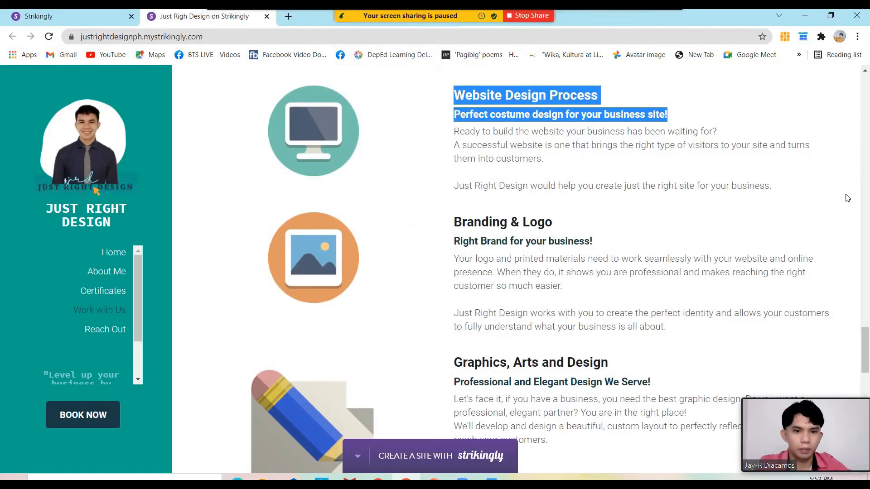
Paste the 'Ready to build the website…' paragraph over the Lorem ipsum and left-align it
left_click_drag(771, 188, 455, 136)
key("ctrl+c")
left_click(117, 17)
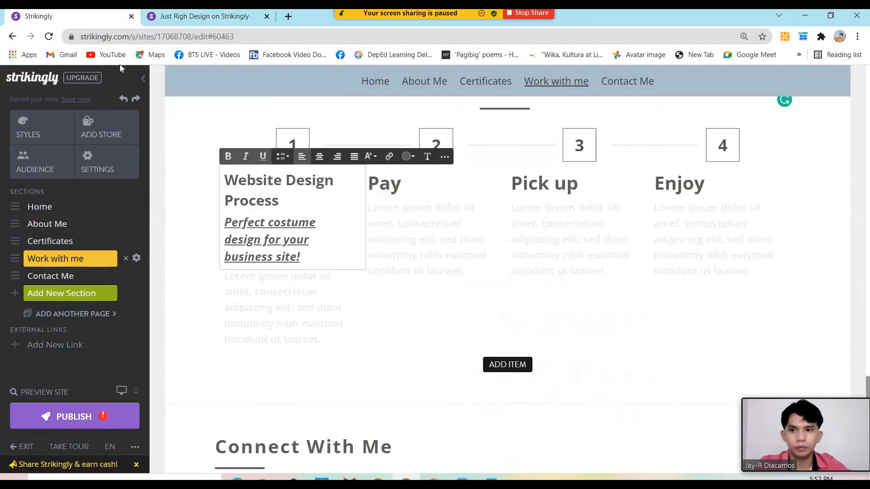
triple_click(272, 299)
key("ctrl+v")
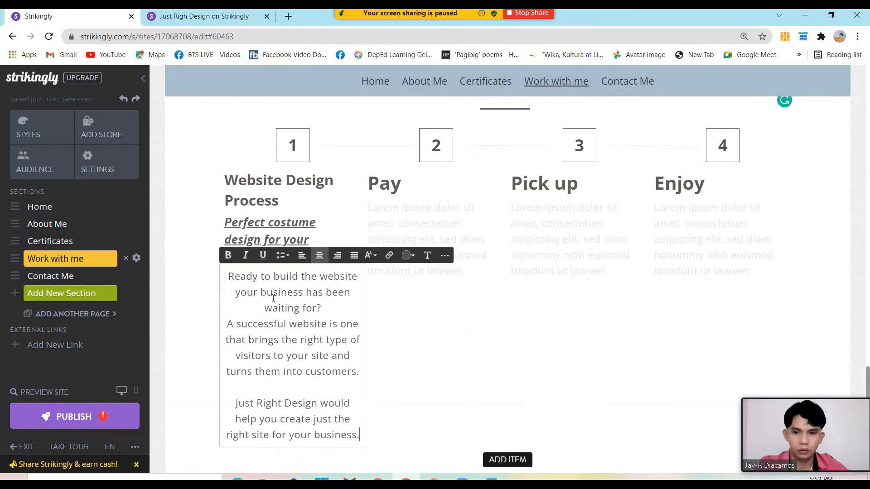
key("ctrl+a")
left_click(302, 255)
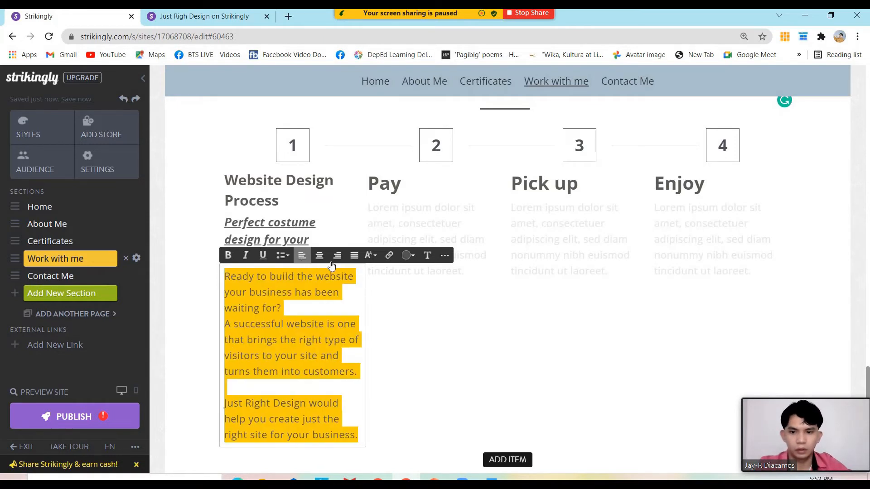
left_click(437, 333)
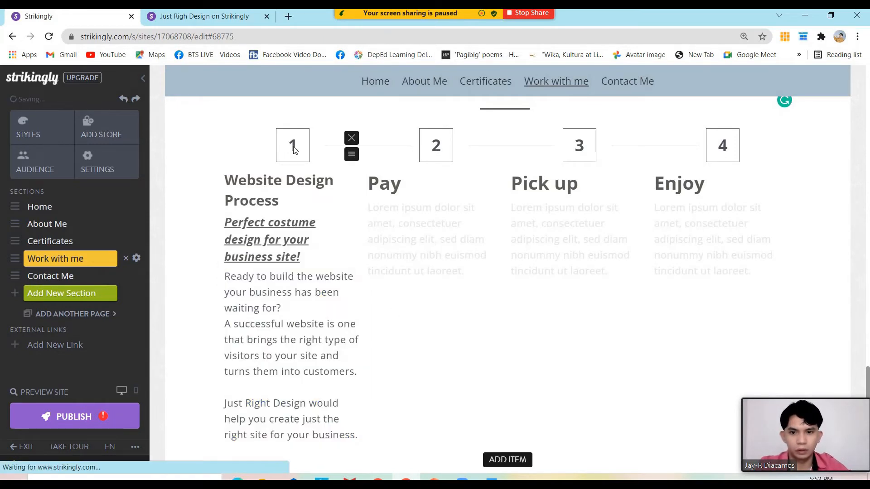
scroll(386, 297, "up", 1)
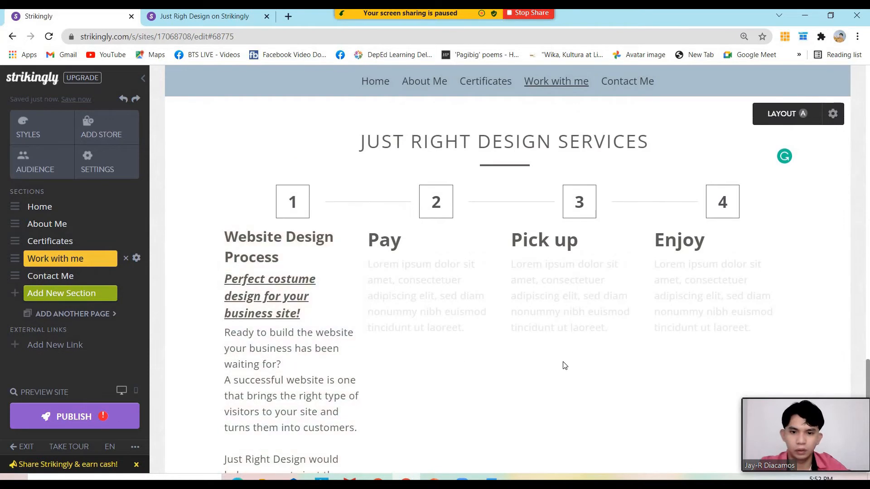
scroll(565, 363, "down", 3)
scroll(564, 362, "up", 1)
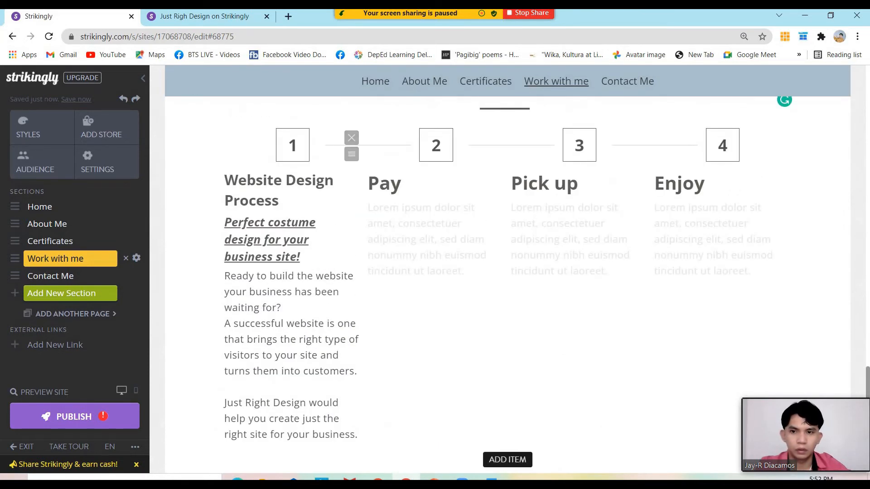
left_click(180, 19)
scroll(515, 214, "down", 1)
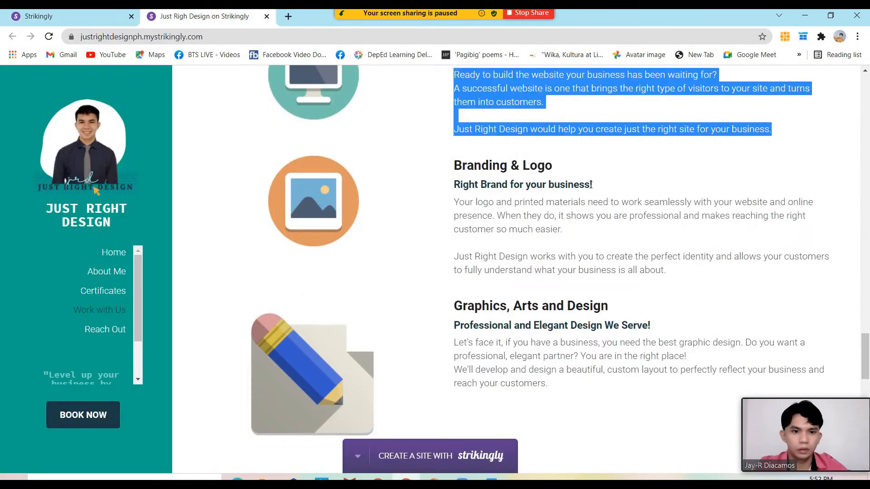
Paste the Branding & Logo heading and subheading from the live site over Pay, left-aligned
left_click_drag(594, 186, 444, 172)
key("ctrl+c")
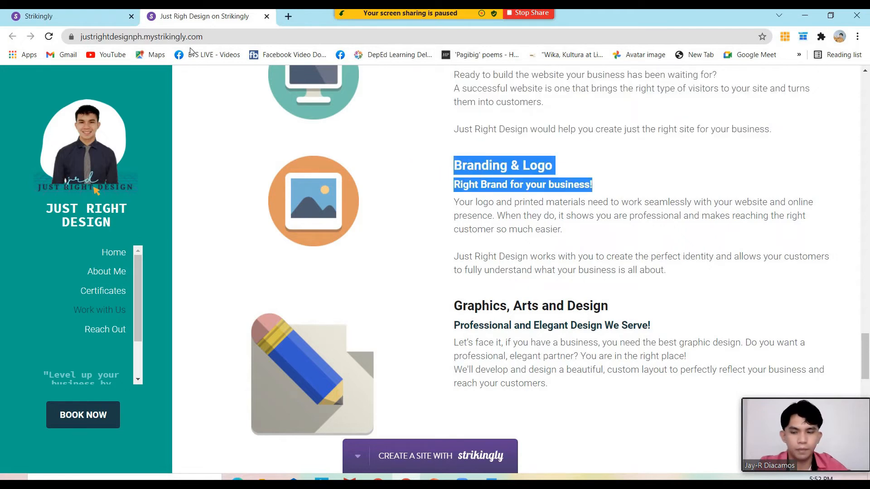
left_click(96, 14)
left_click(410, 189)
double_click(409, 189)
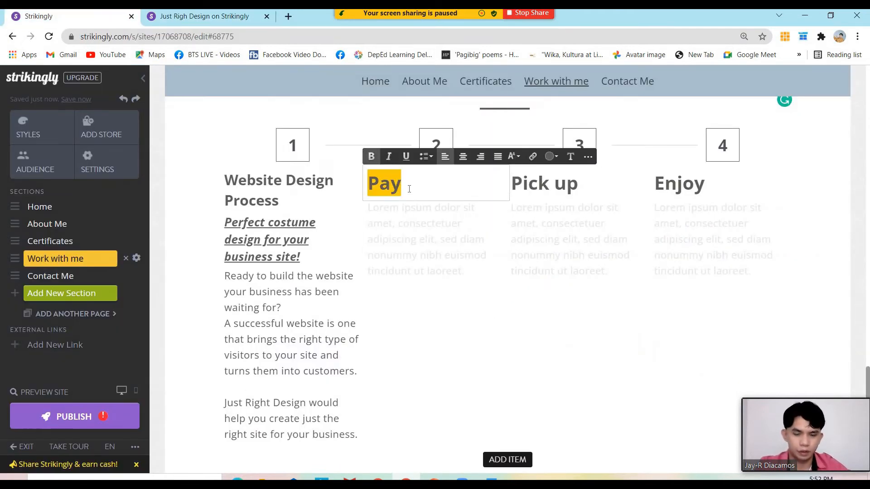
key("ctrl+v")
key("ctrl+a")
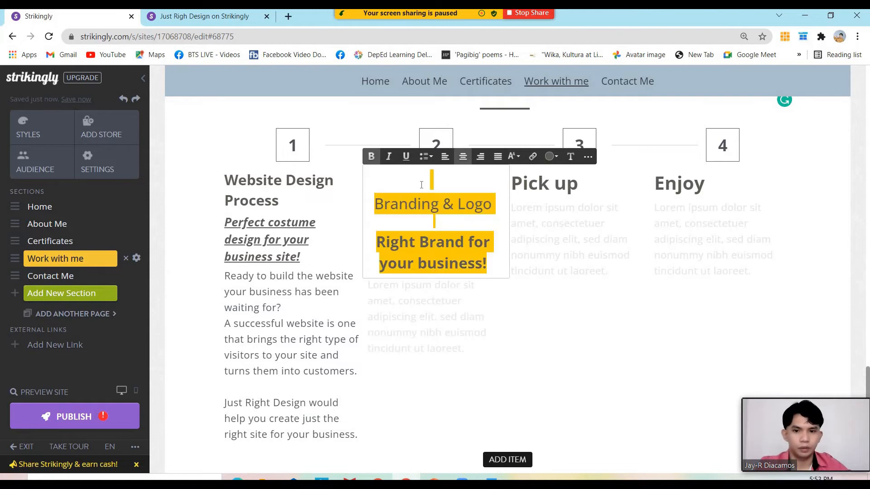
left_click(445, 156)
Remove the blank lines and make 'Right Brand for your business!' Small size
left_click(395, 219)
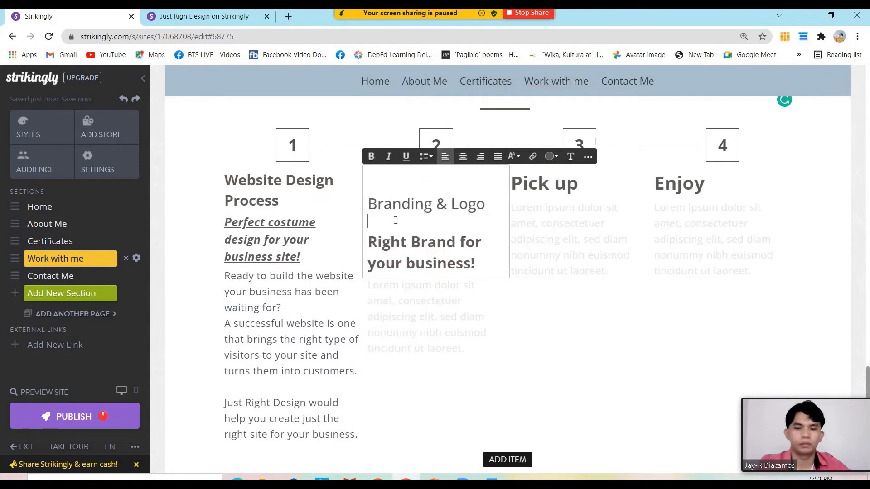
key("BackSpace")
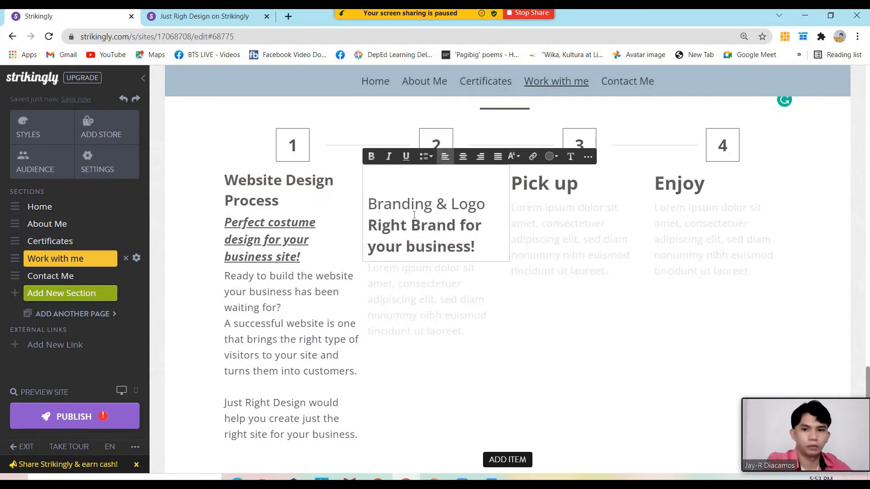
left_click(370, 205)
key("BackSpace")
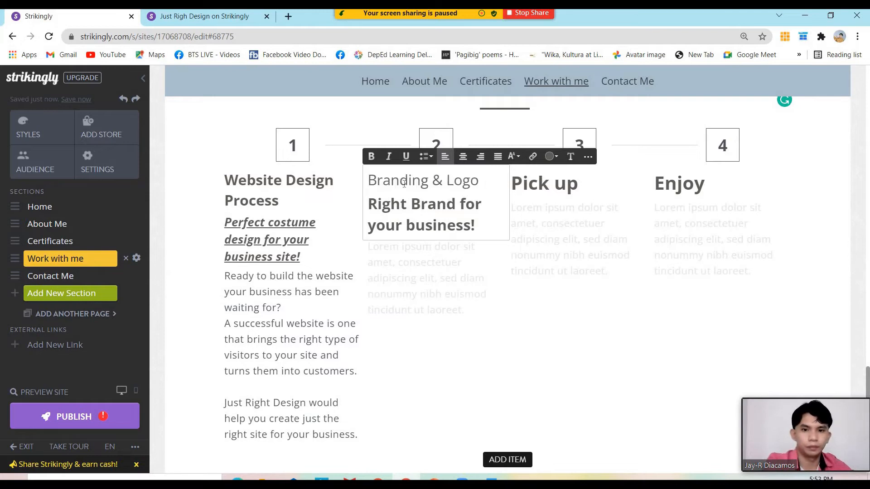
left_click_drag(479, 181, 372, 183)
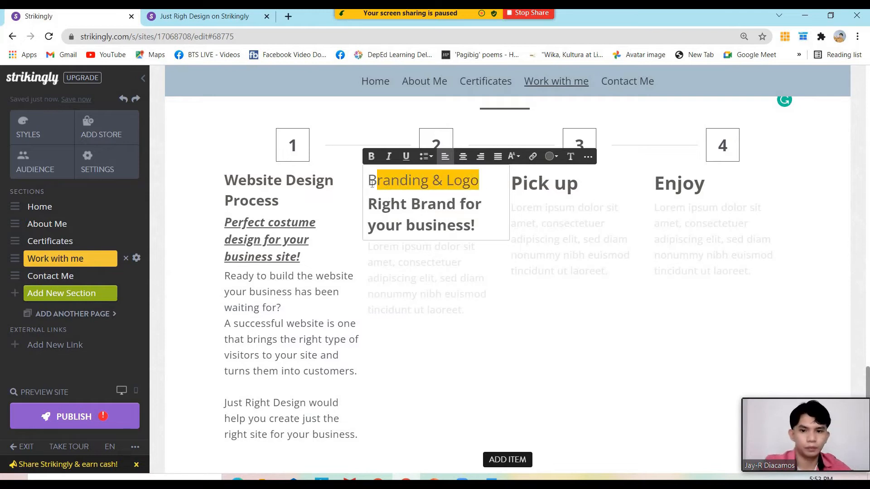
left_click(421, 204)
left_click_drag(476, 226, 368, 204)
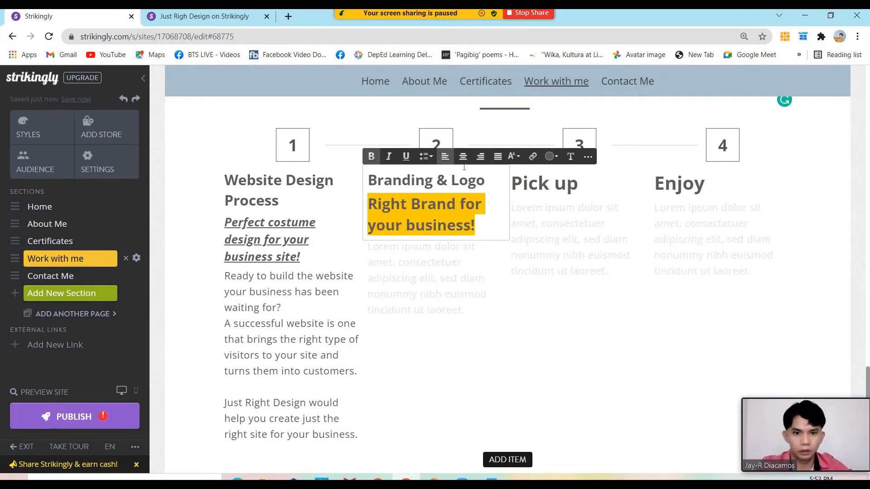
left_click(513, 157)
scroll(539, 259, "down", 1)
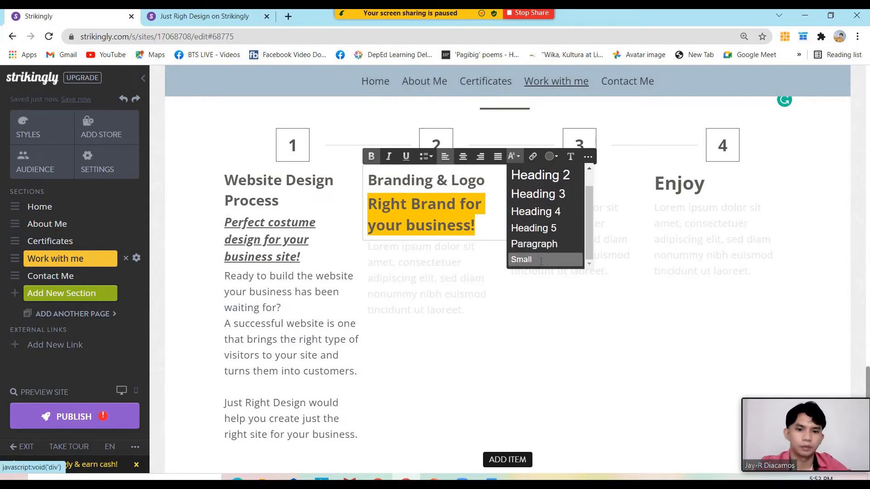
left_click(541, 259)
Replace the Lorem ipsum under Branding & Logo with the live site's body text, justified
left_click_drag(464, 302, 404, 153)
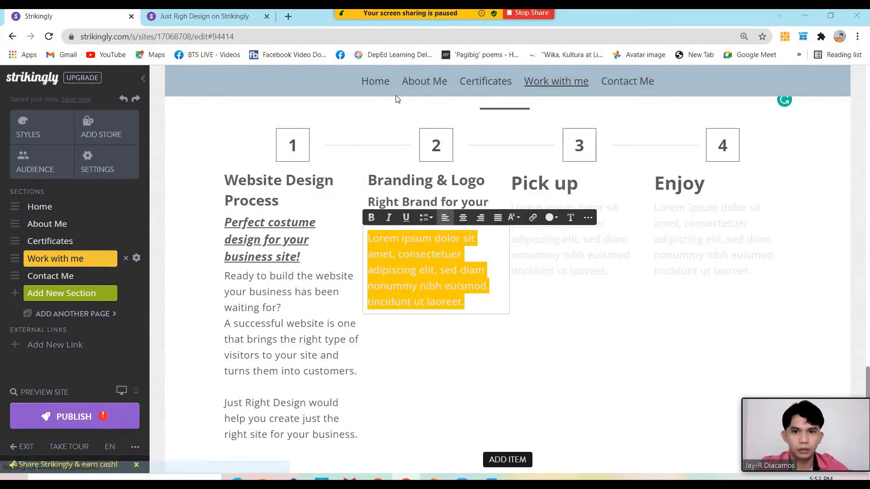
left_click(190, 16)
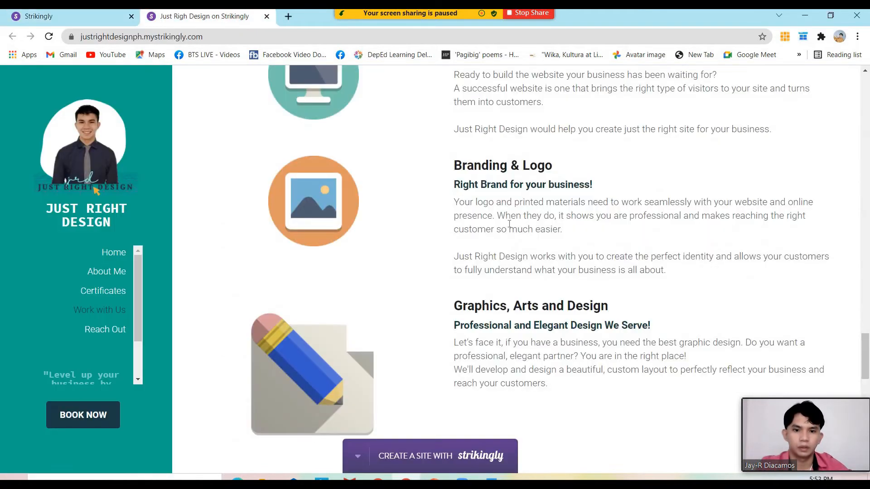
key("ctrl+a")
left_click_drag(664, 271, 443, 211)
key("ctrl+c")
left_click(69, 15)
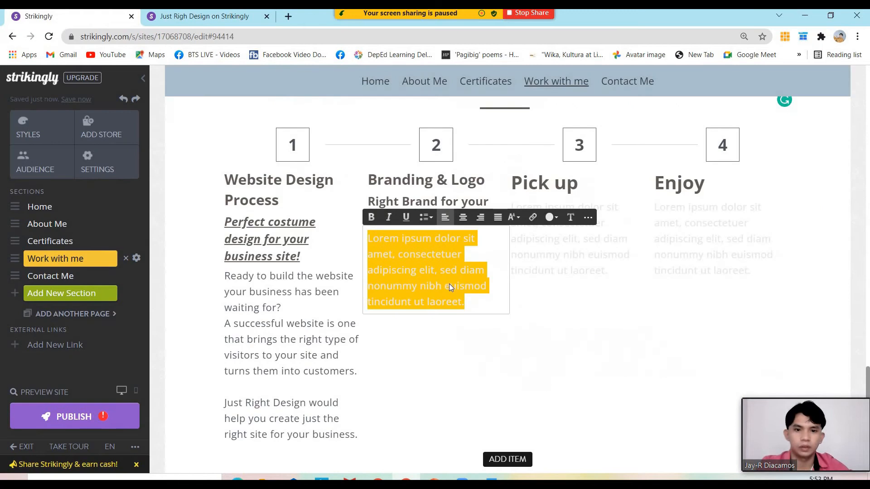
key("ctrl+v")
key("ctrl+a")
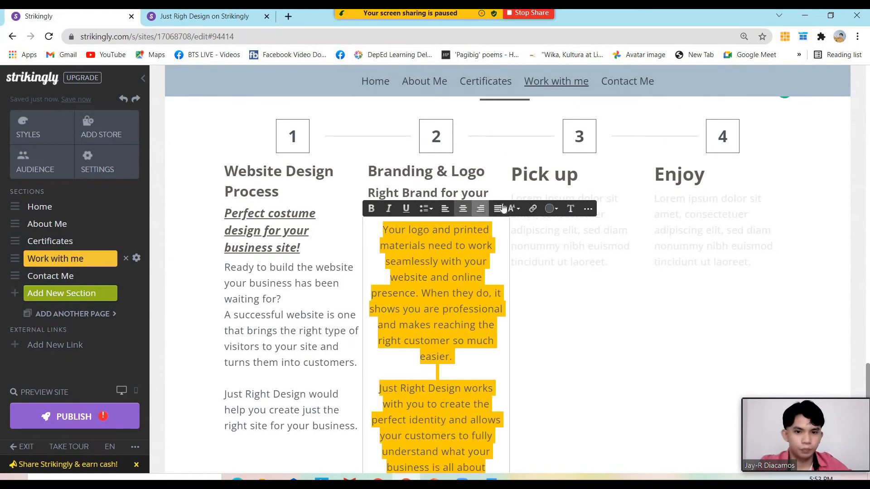
left_click(497, 209)
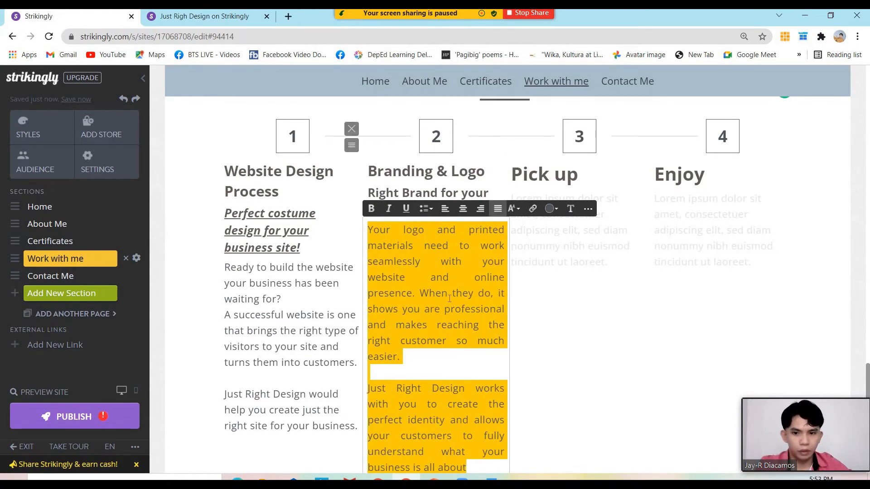
scroll(541, 337, "down", 3)
scroll(578, 311, "up", 3)
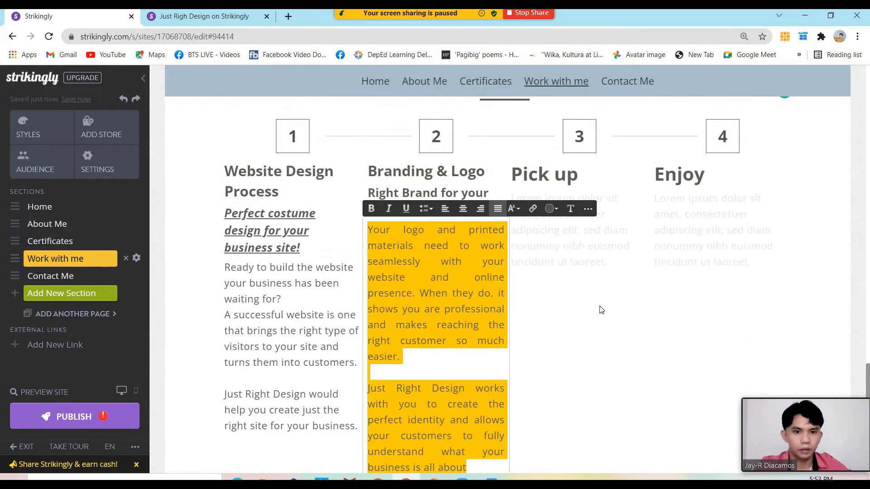
left_click(580, 233)
Select the Pick up title, then select the Graphics, Arts and Design heading and subtitle on the live site
left_click(558, 176)
key("ctrl+a")
scroll(558, 176, "down", 4)
left_click(166, 17)
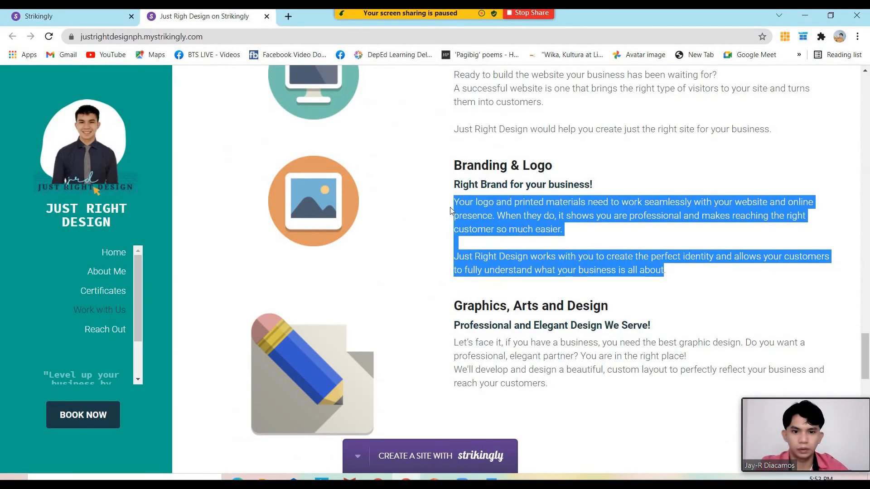
scroll(663, 225, "down", 3)
left_click_drag(662, 225, 450, 199)
key("ctrl+c")
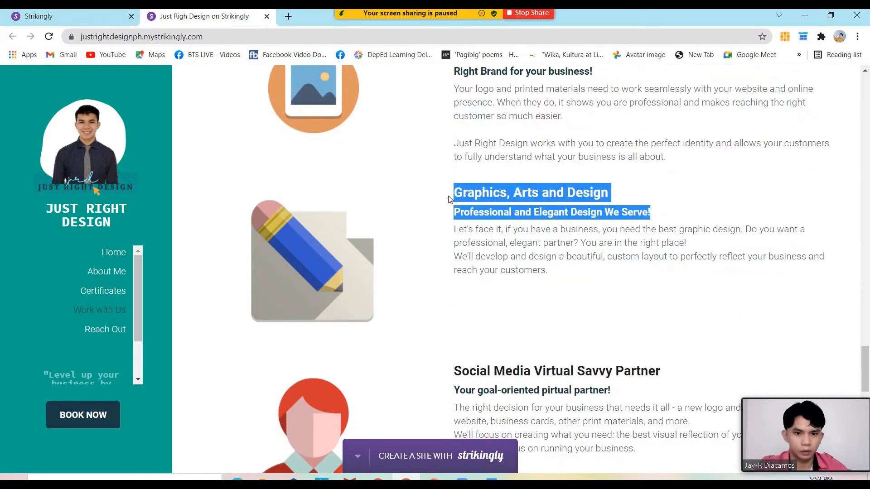
Replace step 3's Pick up heading with Graphics, Arts and Design, left-aligned, with blank lines removed
left_click(87, 17)
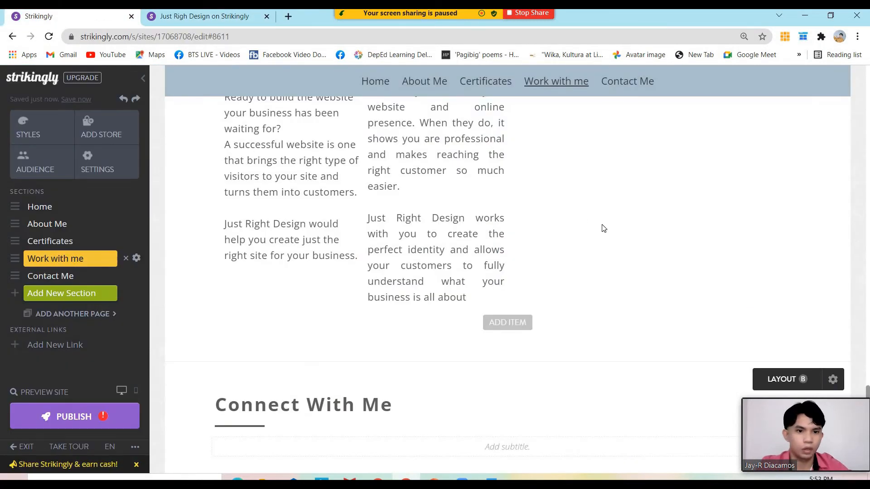
scroll(604, 229, "up", 3)
left_click(563, 177)
key("ctrl+v")
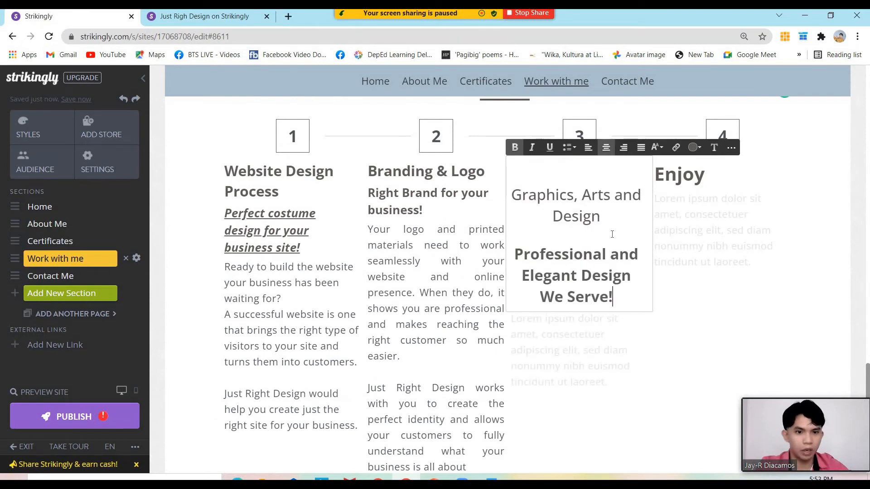
key("ctrl+a")
left_click(589, 147)
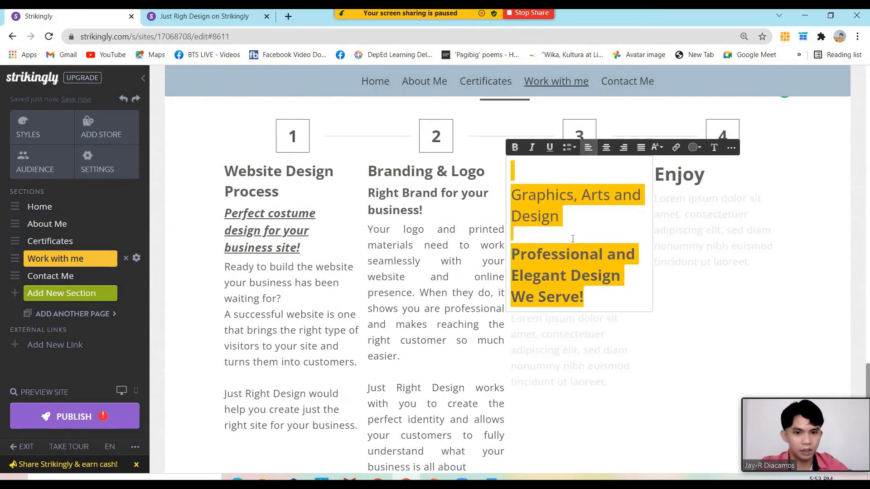
left_click(567, 239)
left_click(549, 235)
key("BackSpace")
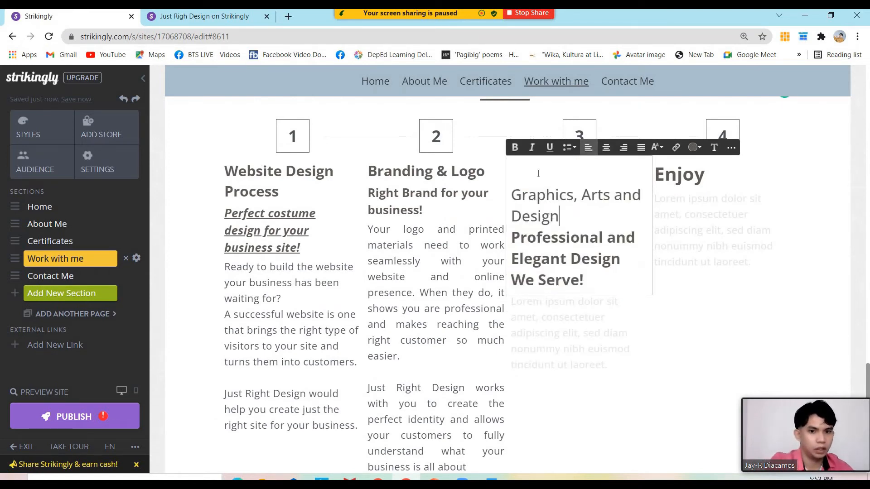
key("BackSpace")
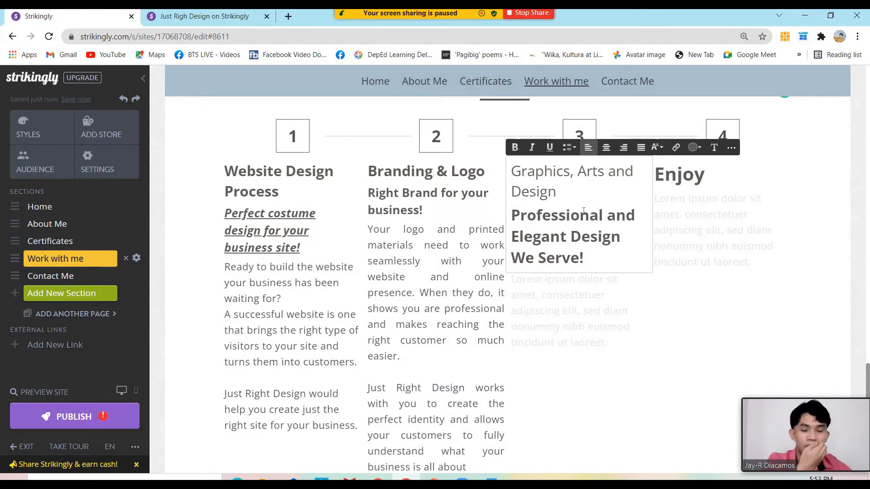
Make the Professional and Elegant Design subtitle small italic text and the heading bold
left_click_drag(579, 206, 521, 192)
left_click(580, 215)
left_click_drag(604, 257, 515, 216)
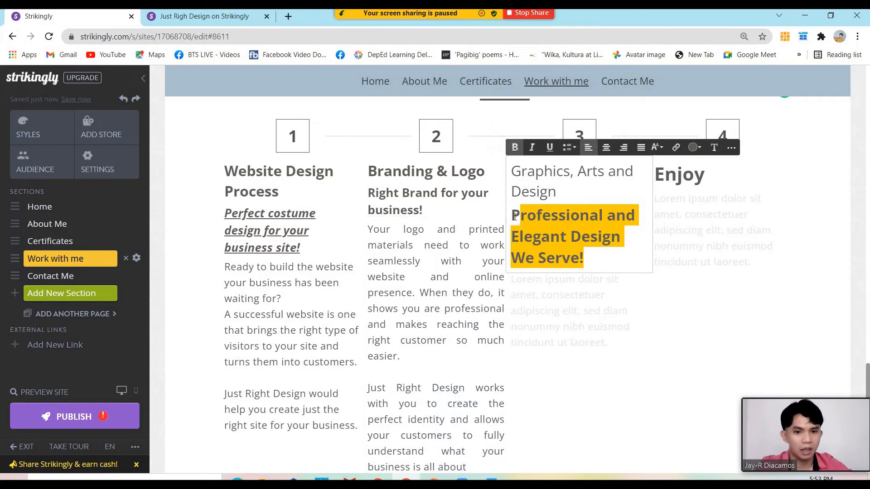
left_click(657, 147)
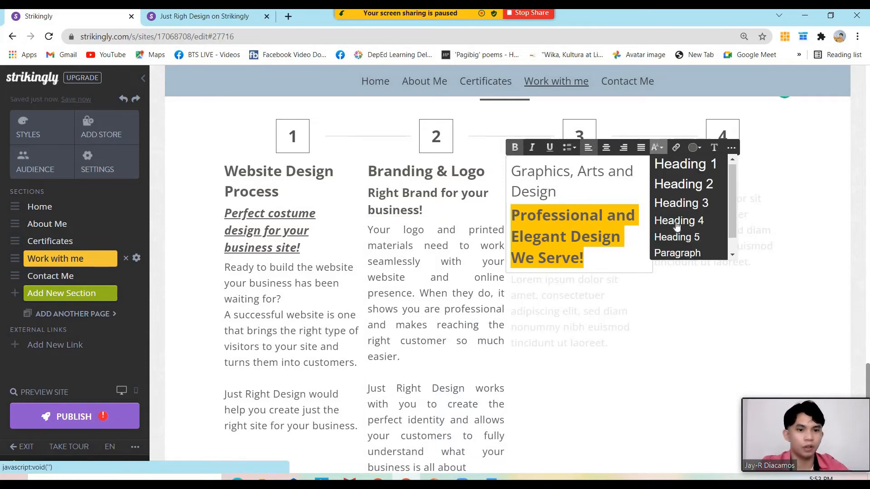
scroll(685, 255, "down", 1)
left_click(685, 252)
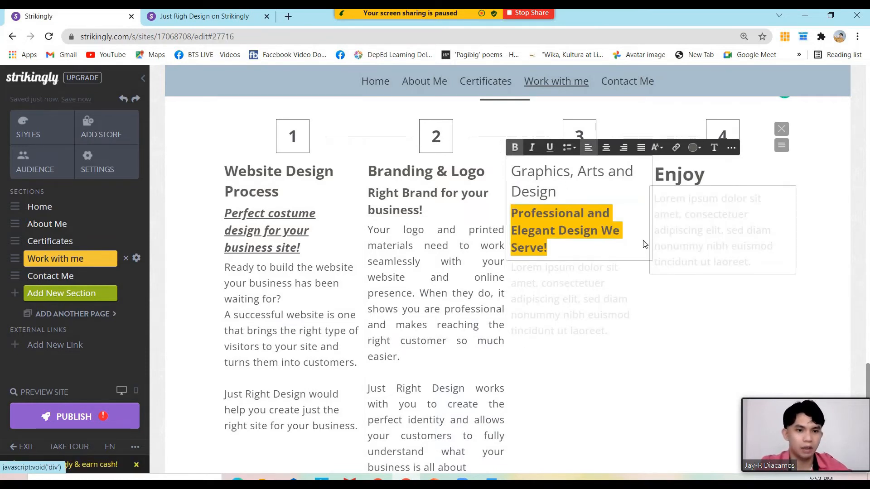
left_click(559, 209)
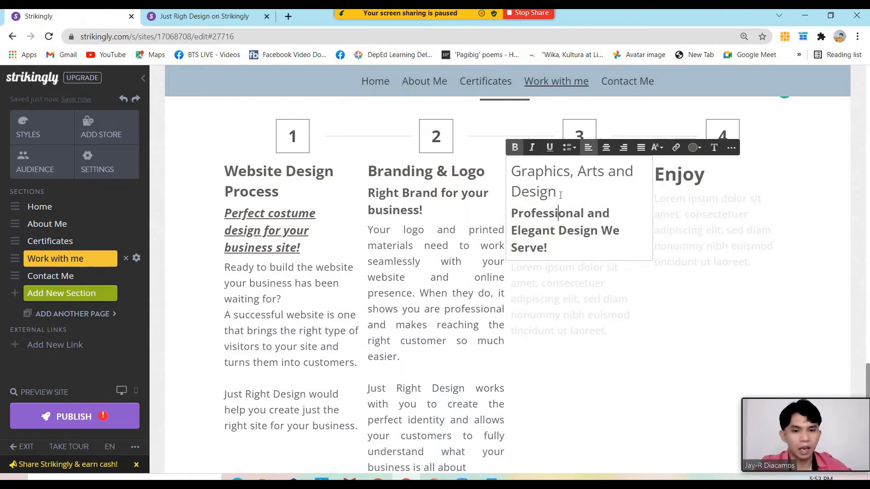
left_click_drag(564, 194, 509, 175)
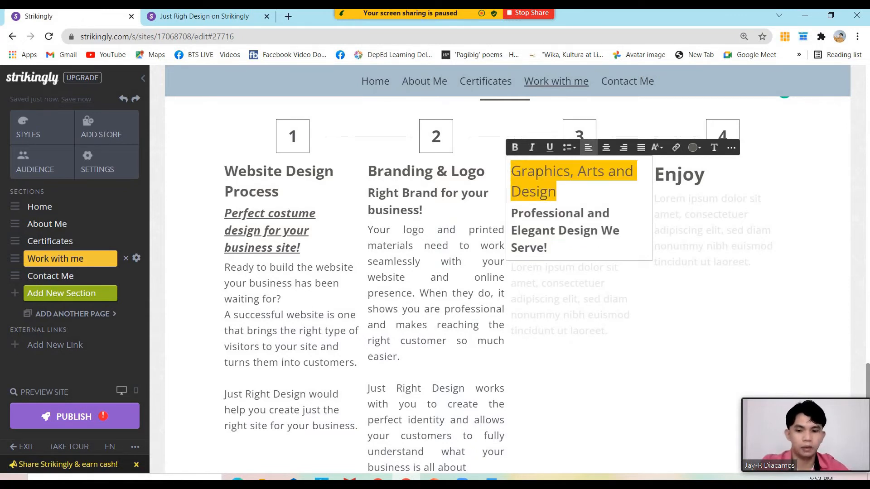
key("ctrl+b")
left_click_drag(560, 248, 515, 207)
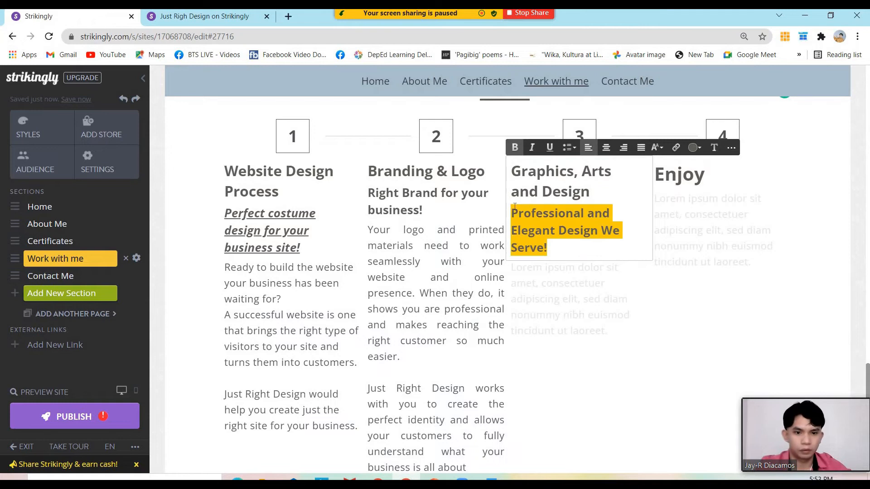
left_click(533, 148)
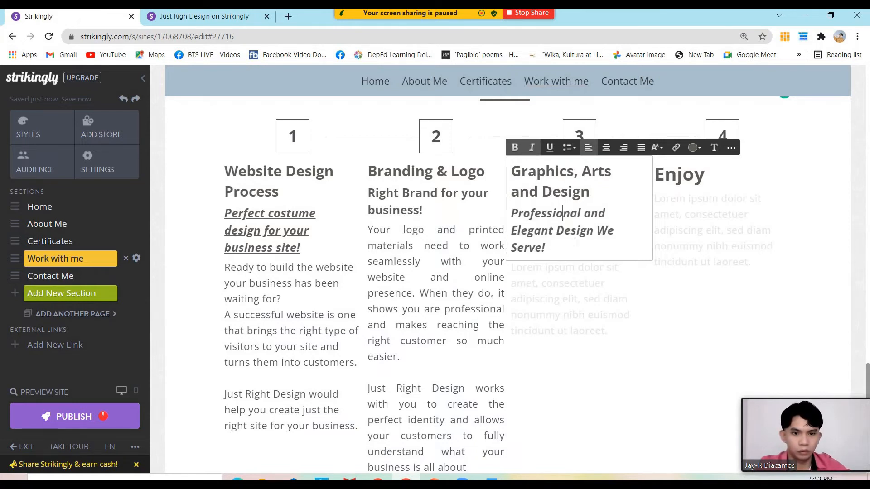
Replace step 3's placeholder with the Let's face it paragraph from the live site, justified
left_click(192, 17)
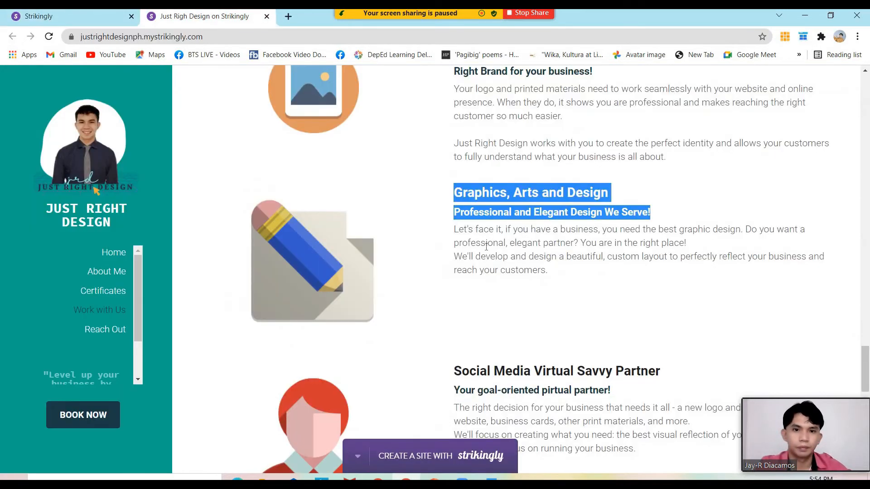
left_click_drag(555, 221, 450, 182)
key("ctrl+c")
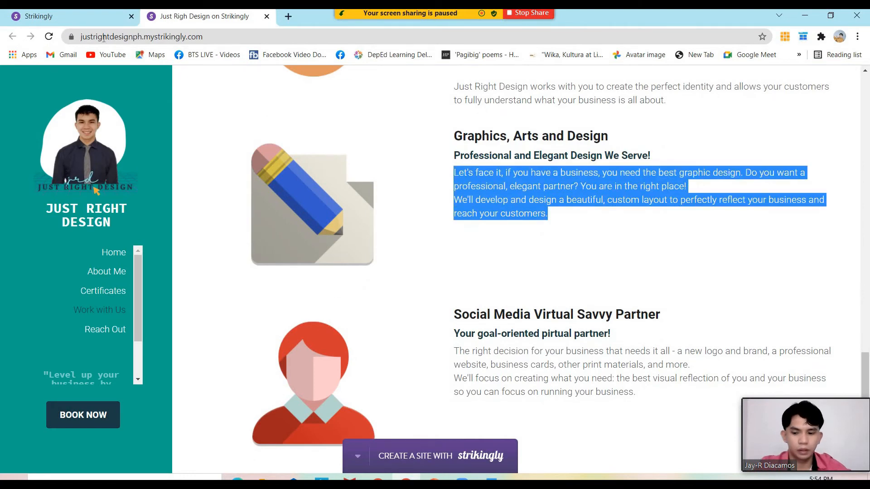
left_click(77, 26)
left_click(574, 297)
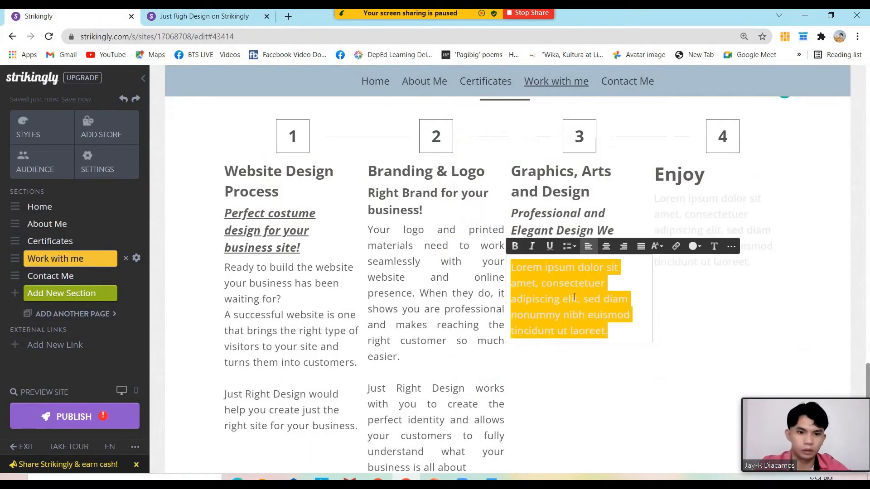
key("ctrl+v")
key("ctrl+a")
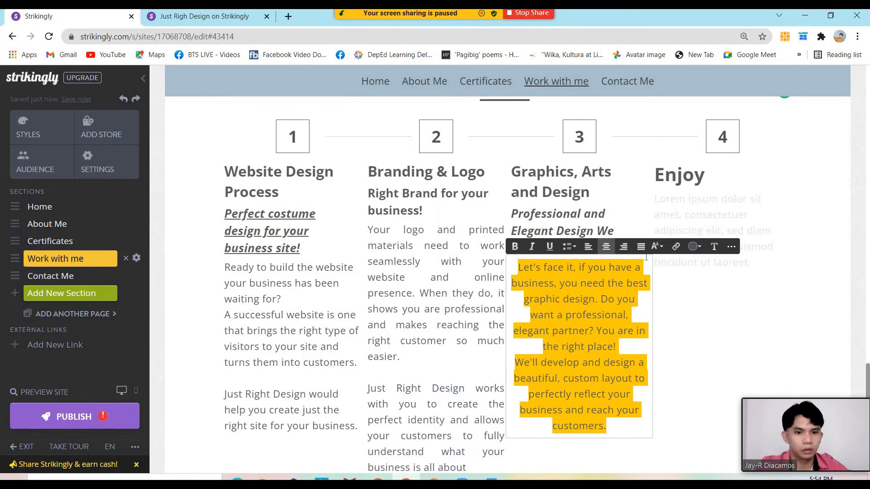
left_click(640, 251)
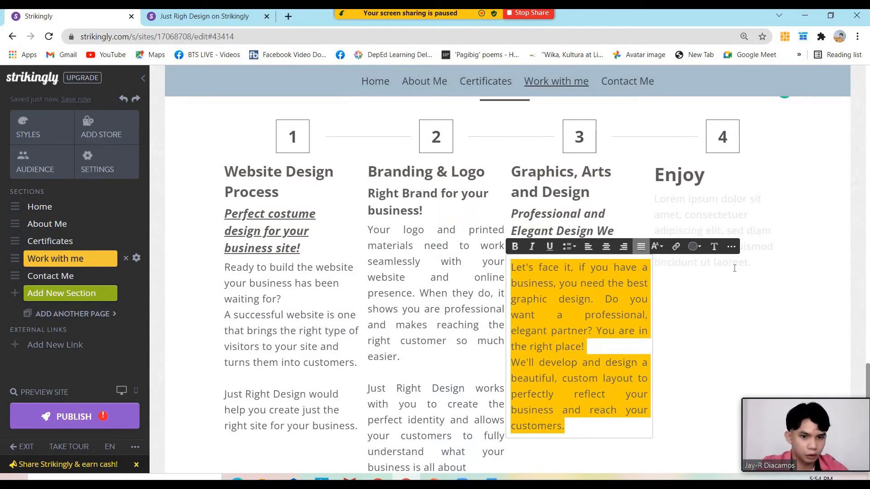
left_click(731, 316)
Copy the Social Media heading from the published site
left_click(200, 17)
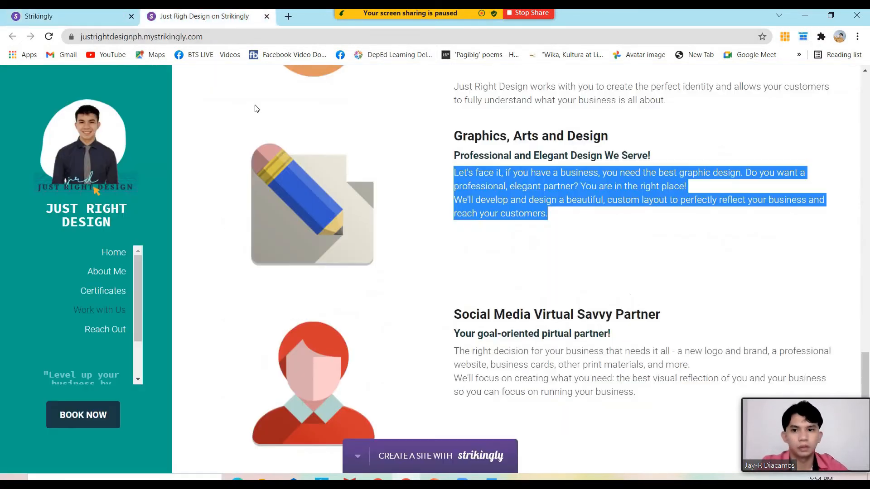
scroll(554, 254, "down", 5)
left_click_drag(612, 222, 451, 202)
key("ctrl+c")
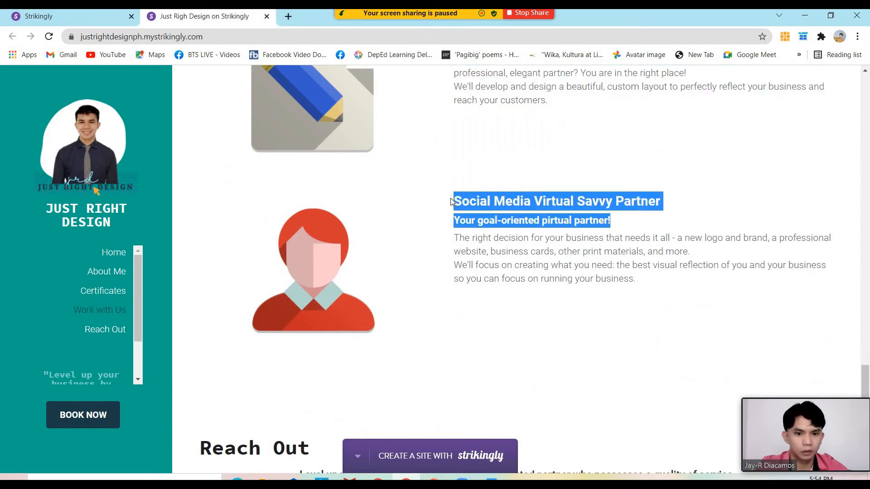
Replace step 4's Enjoy heading with the Social Media text, left-aligned, with blank lines removed
left_click(73, 17)
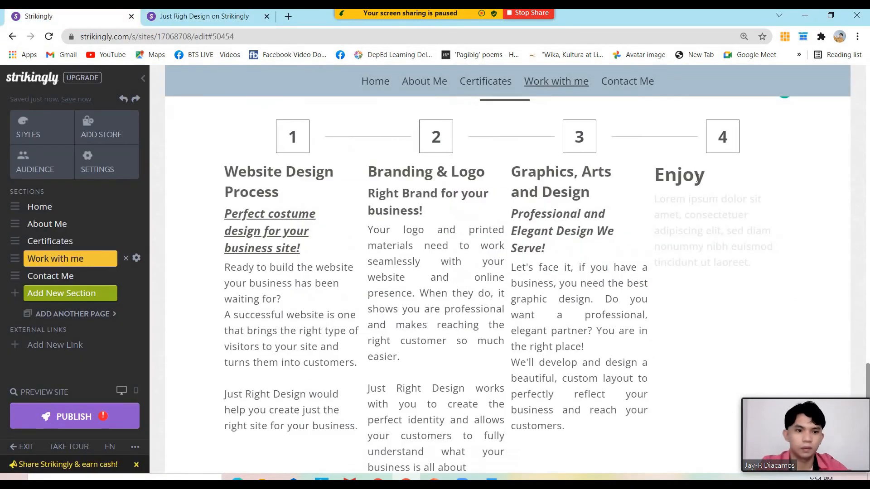
double_click(693, 177)
key("ctrl+v")
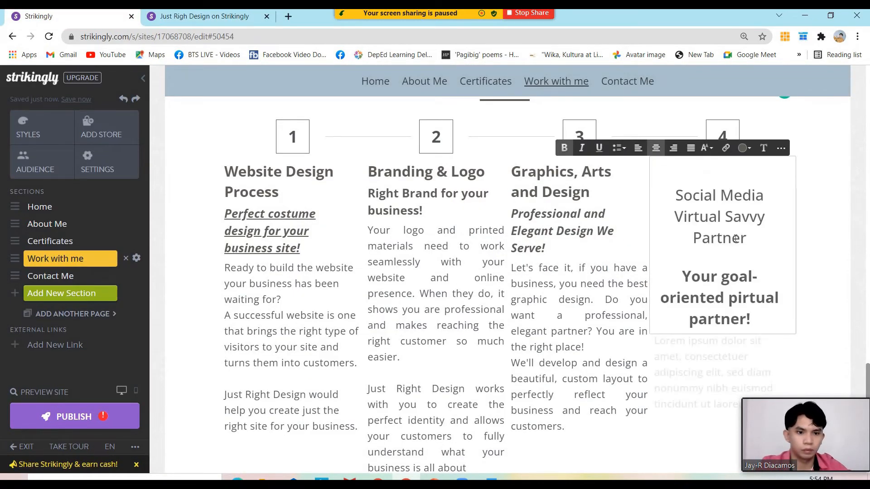
key("ctrl+a")
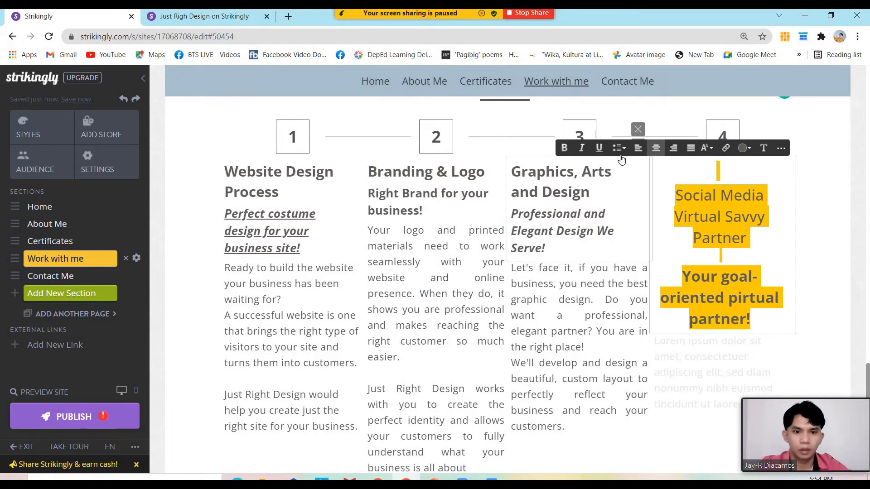
left_click(638, 148)
left_click(700, 203)
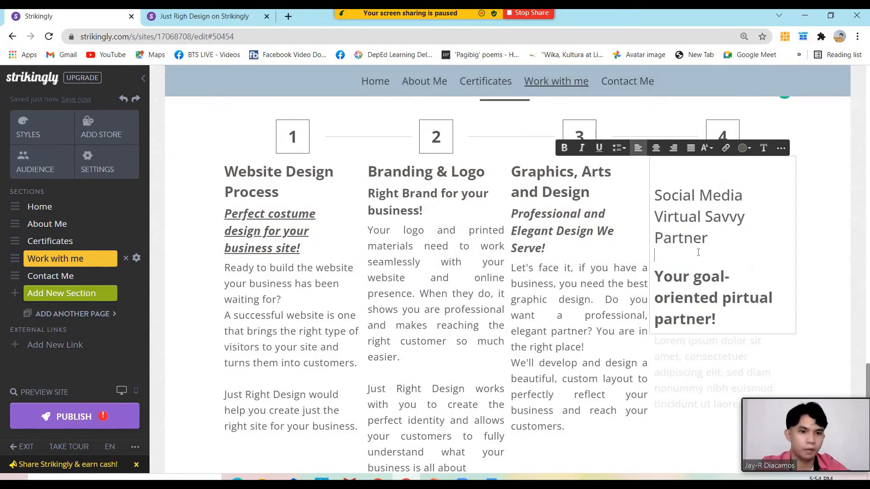
left_click(673, 195)
key("BackSpace")
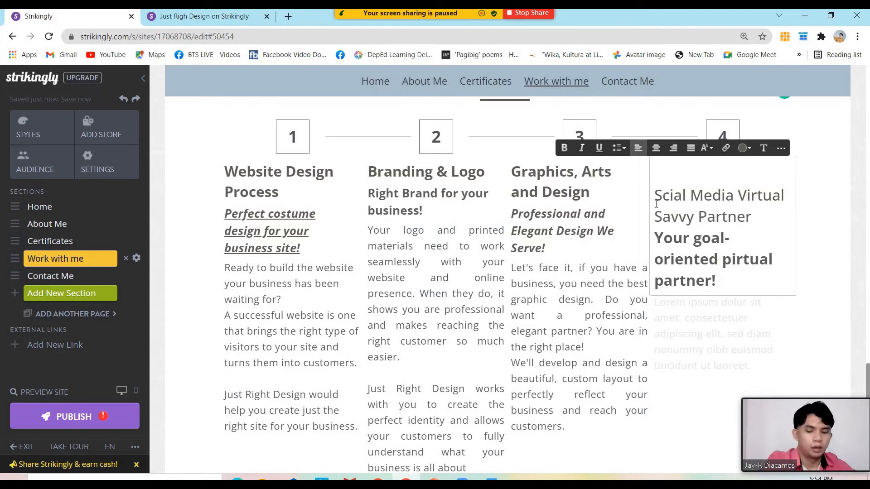
type("o")
key("BackSpace")
Format the Social Media Virtual Savvy Partner heading as plain bold text
left_click_drag(705, 213, 657, 175)
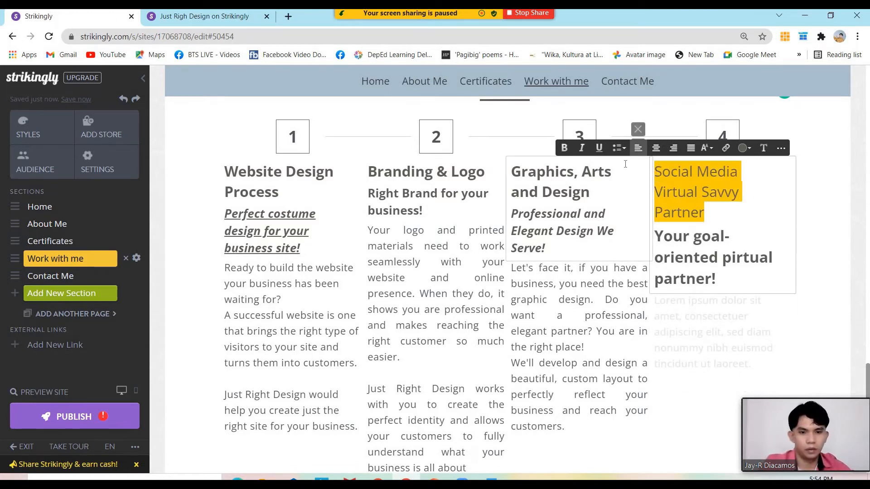
key("ctrl+b")
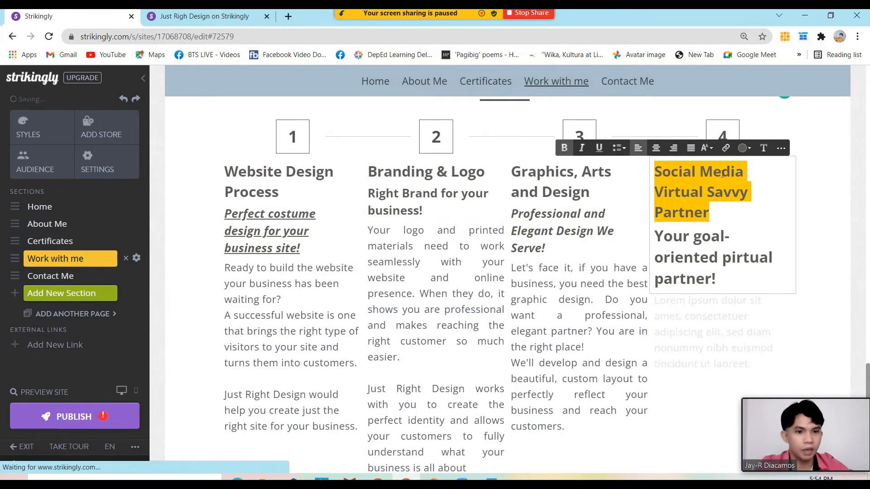
key("ctrl+u")
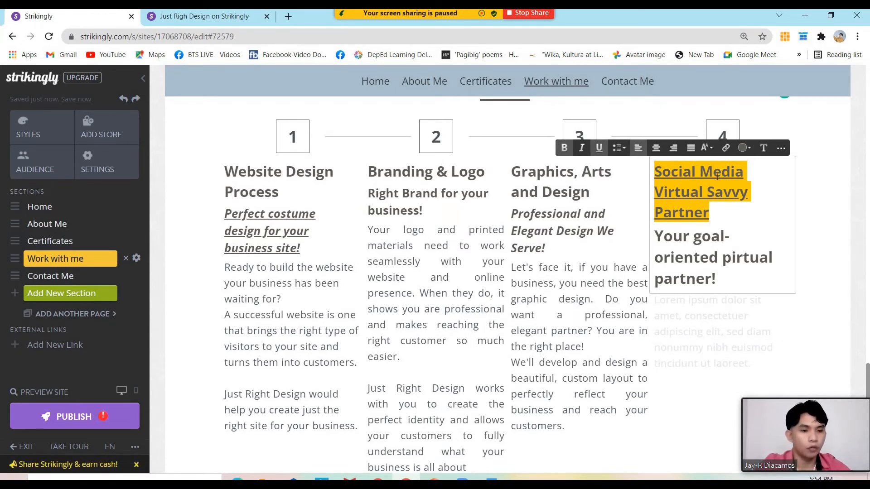
key("ctrl+i")
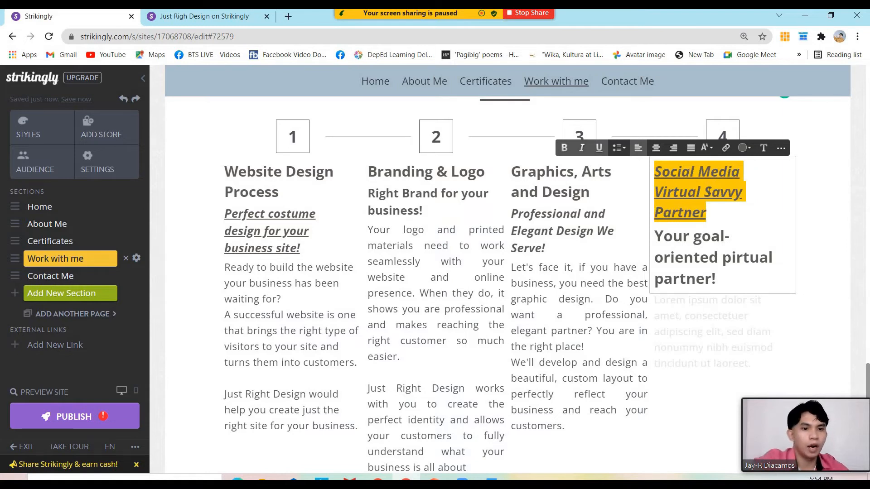
left_click(729, 225)
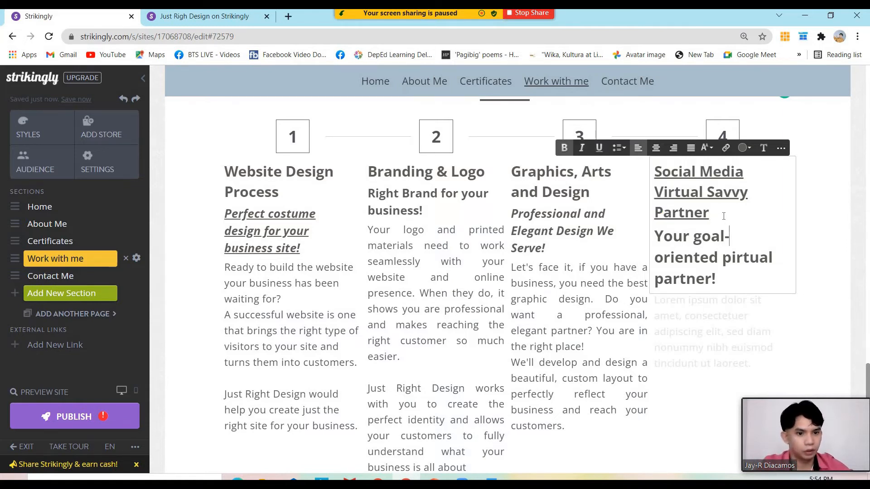
left_click_drag(724, 216, 652, 171)
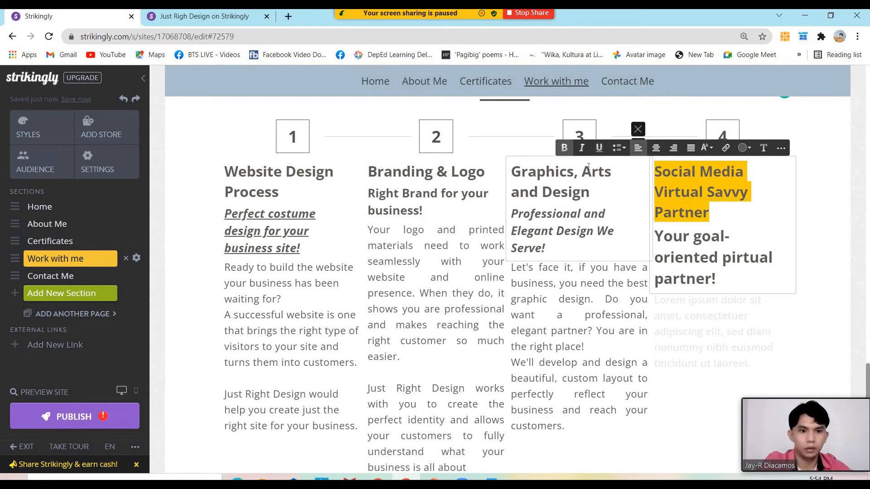
left_click(712, 224)
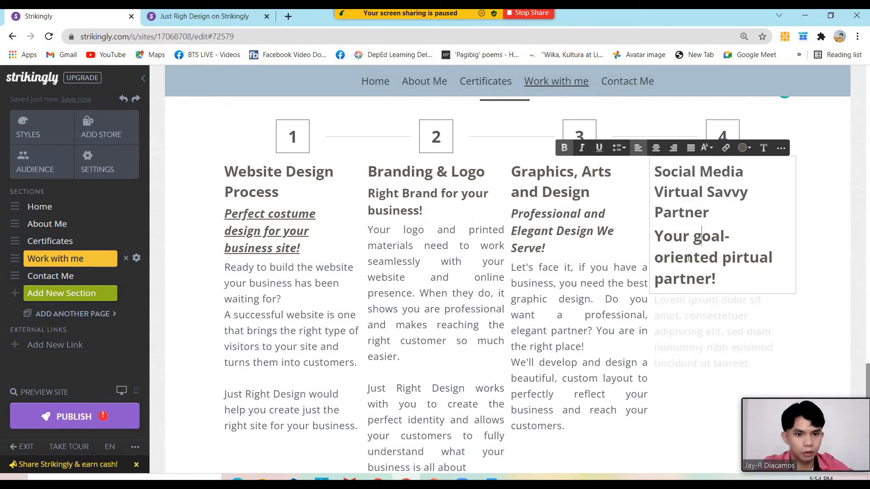
Make the goal-oriented partner tagline small italic text
left_click_drag(716, 279, 665, 240)
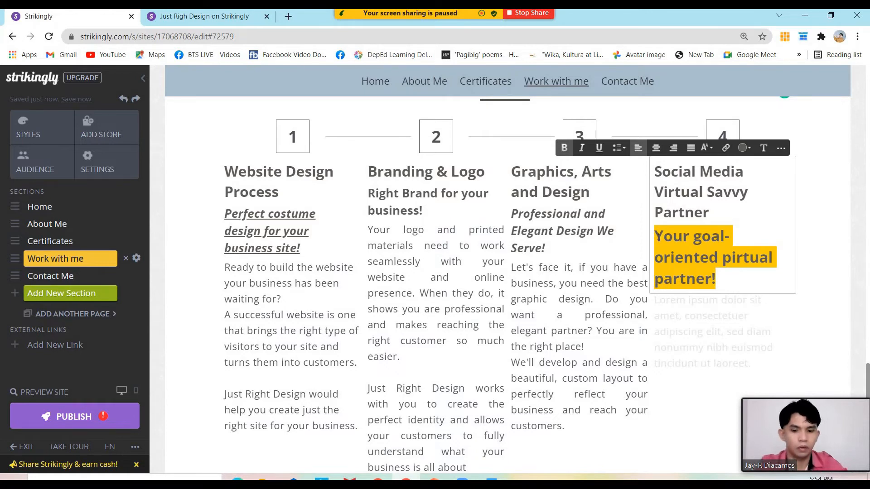
key("ctrl+i")
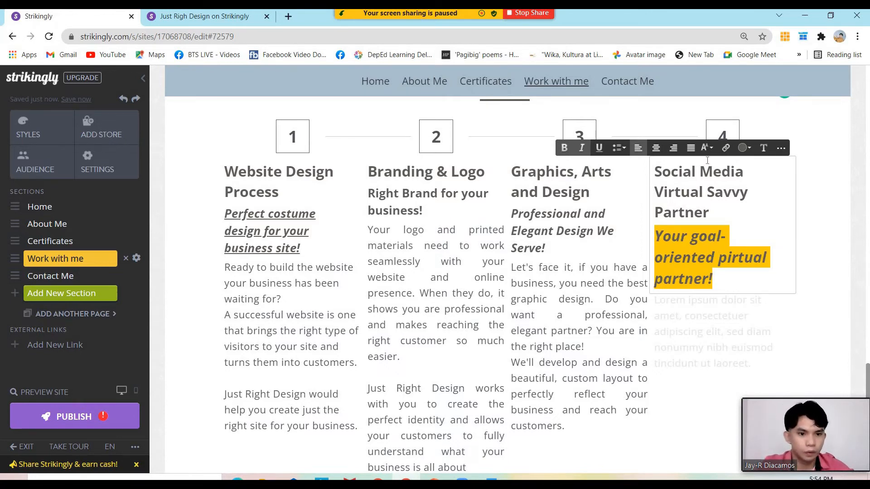
left_click(709, 148)
scroll(720, 245, "down", 1)
left_click(715, 250)
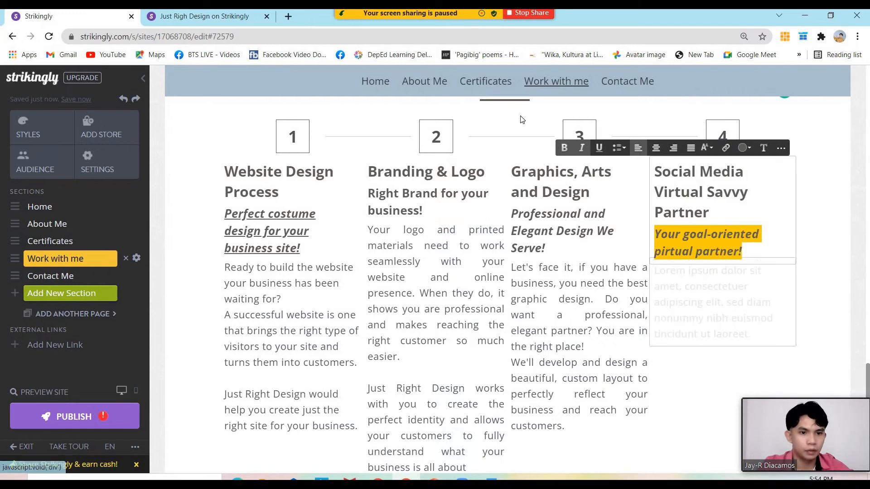
Copy 'The right decision for your business…' from the live site and paste it over step 4's Lorem ipsum
left_click(177, 17)
scroll(561, 224, "down", 1)
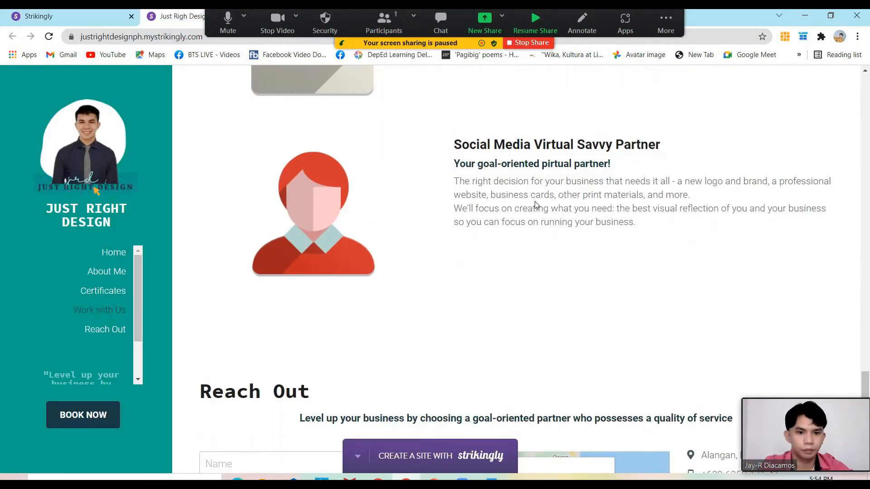
left_click_drag(537, 206, 449, 188)
key("ctrl+c")
left_click(63, 21)
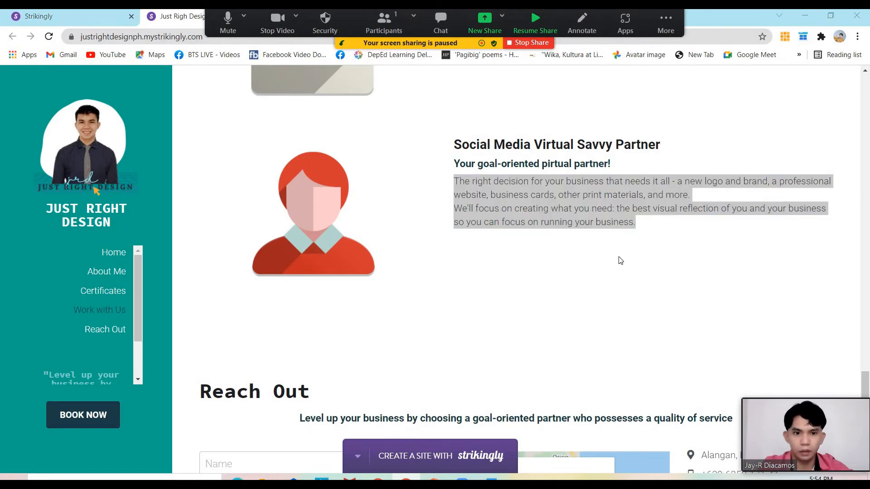
left_click(96, 16)
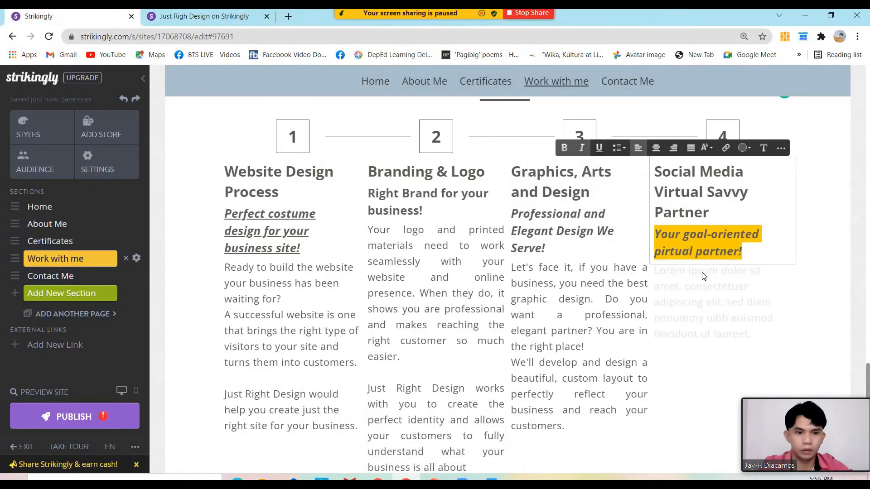
left_click(701, 284)
key("ctrl+a")
key("ctrl+v")
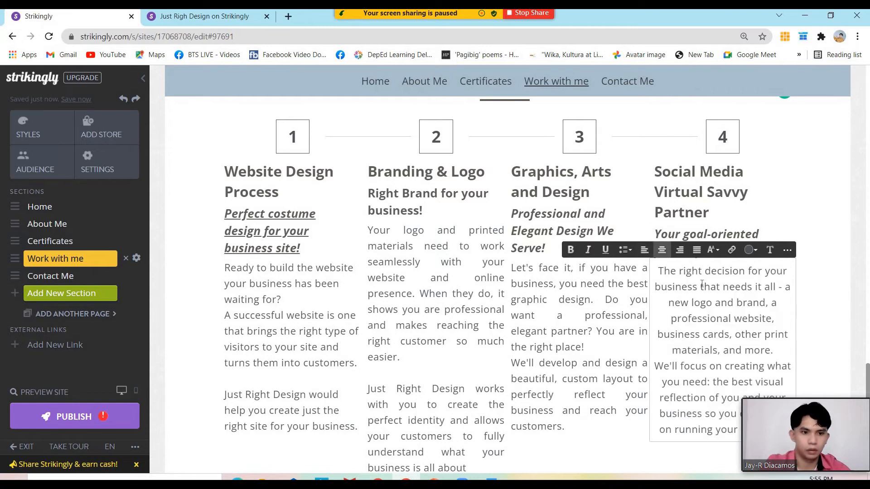
left_click(815, 252)
scroll(338, 241, "up", 3)
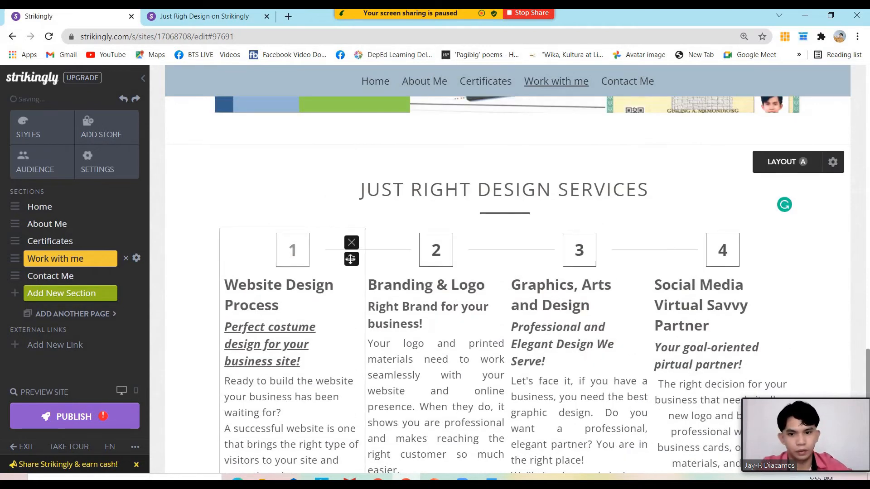
Add a fifth service item, a copy of the Social Media Virtual Savvy Partner entry
left_click(353, 244)
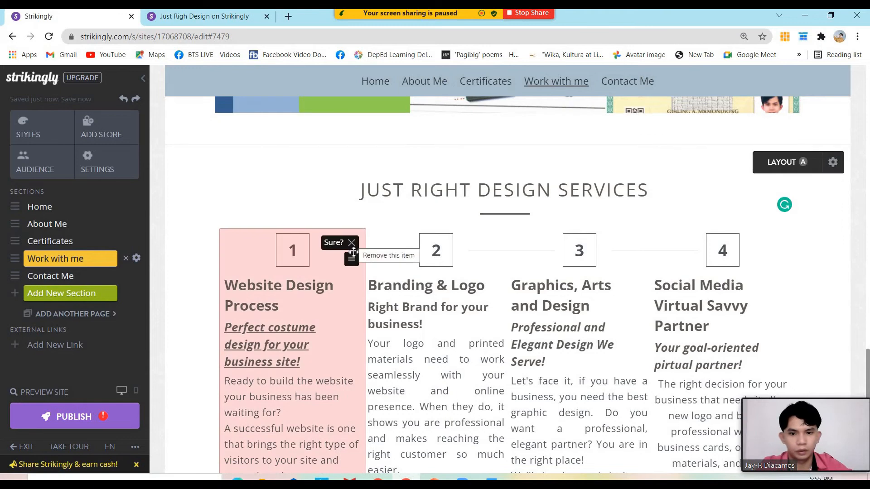
left_click(315, 202)
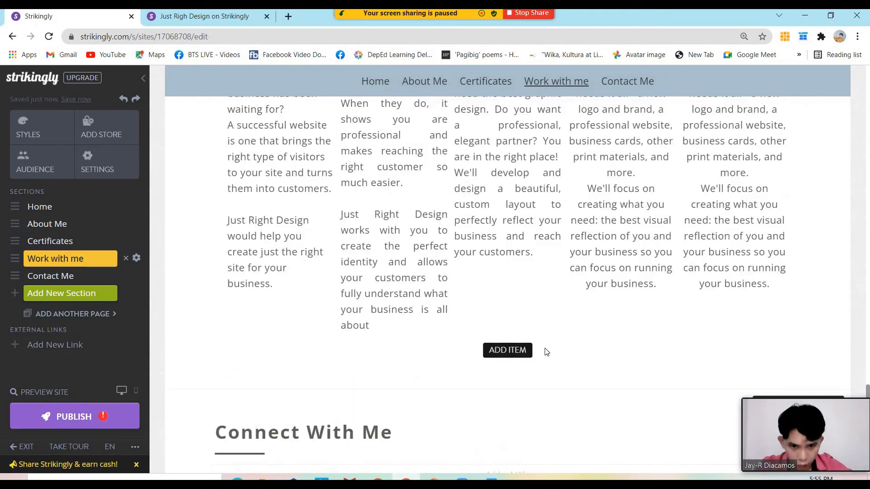
scroll(573, 361, "down", 1)
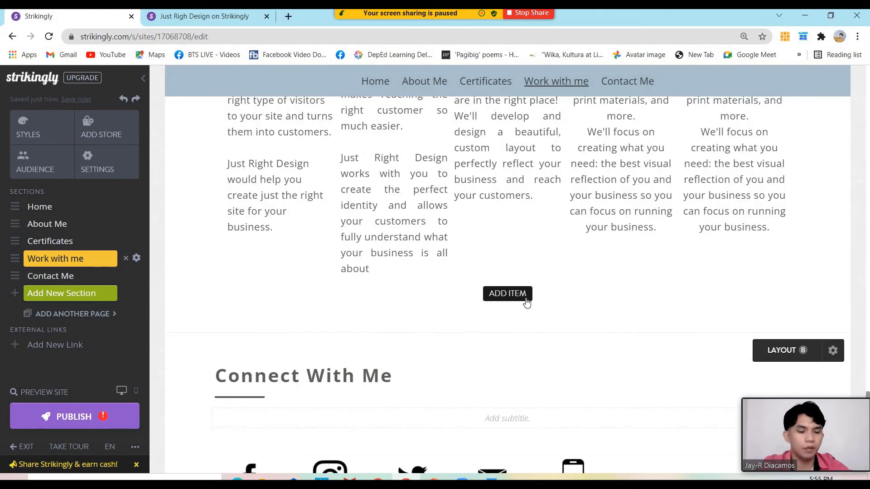
scroll(525, 303, "up", 4)
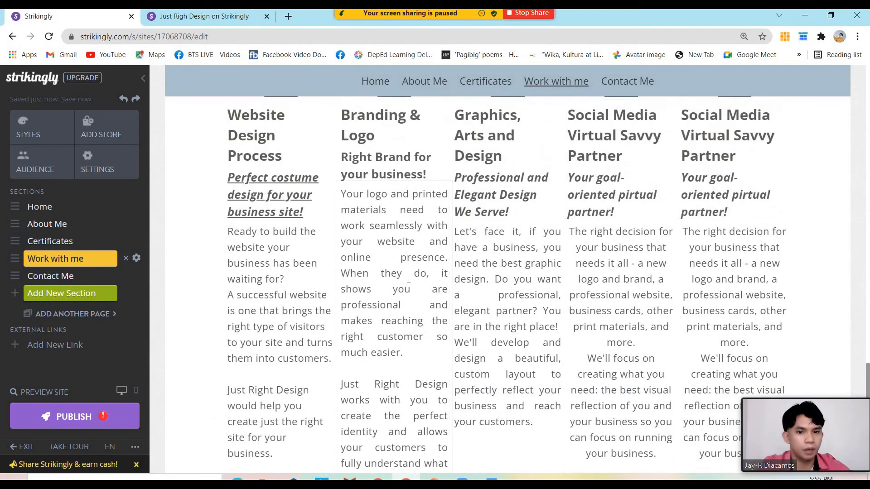
scroll(499, 277, "down", 2)
scroll(567, 276, "up", 4)
scroll(583, 275, "down", 2)
scroll(583, 275, "down", 1)
scroll(566, 272, "up", 4)
scroll(486, 248, "down", 8)
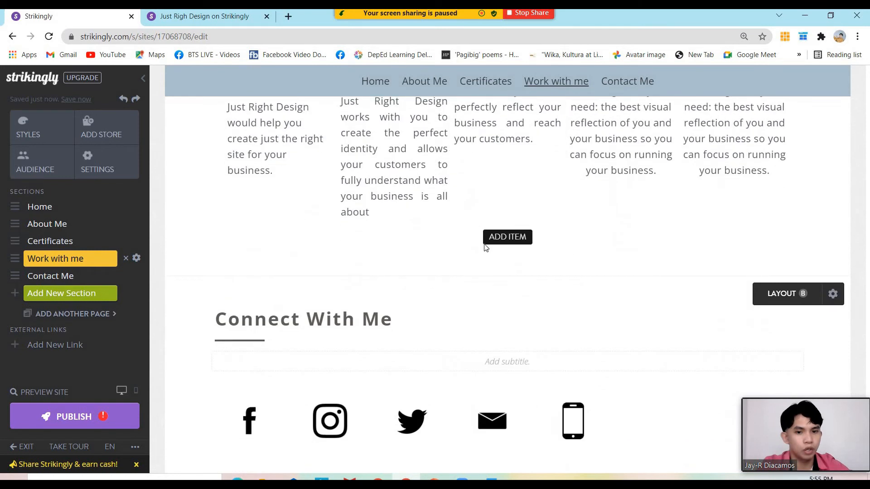
scroll(558, 268, "up", 8)
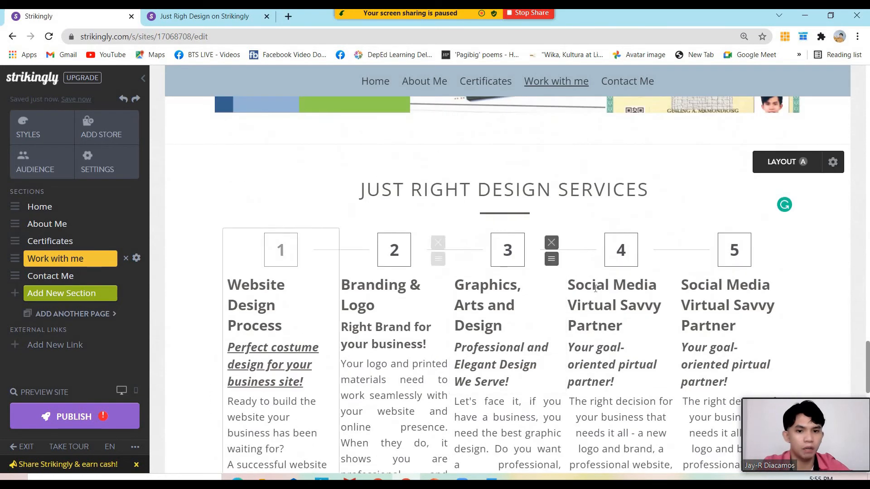
scroll(558, 286, "down", 1)
scroll(559, 287, "down", 3)
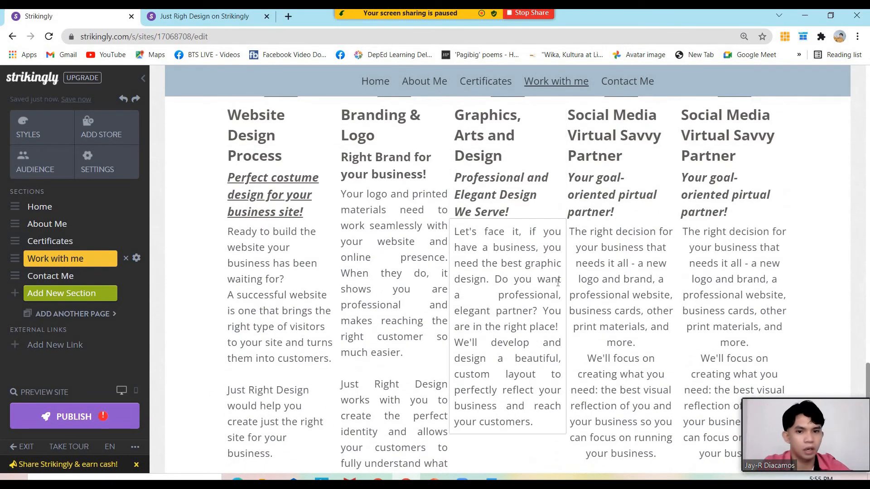
scroll(558, 283, "down", 4)
scroll(558, 283, "up", 3)
scroll(558, 283, "up", 5)
scroll(558, 283, "down", 5)
scroll(558, 282, "down", 3)
scroll(557, 282, "up", 8)
scroll(558, 287, "down", 10)
scroll(594, 308, "up", 6)
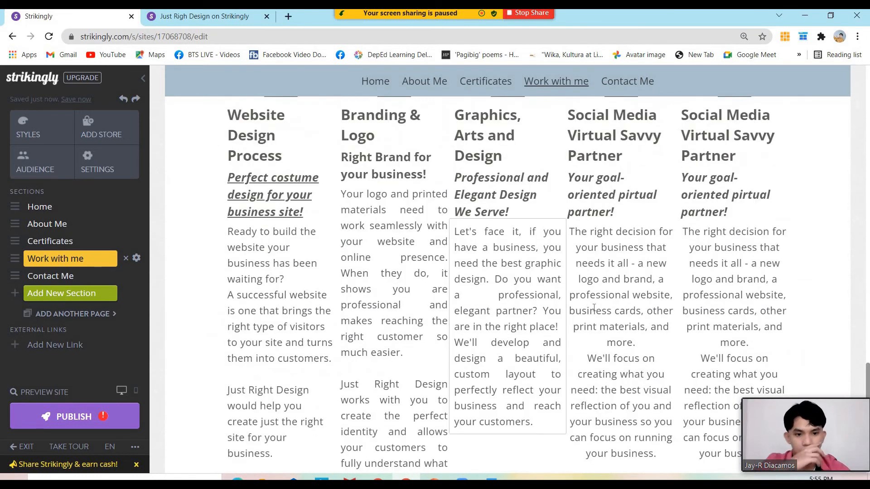
scroll(593, 308, "down", 5)
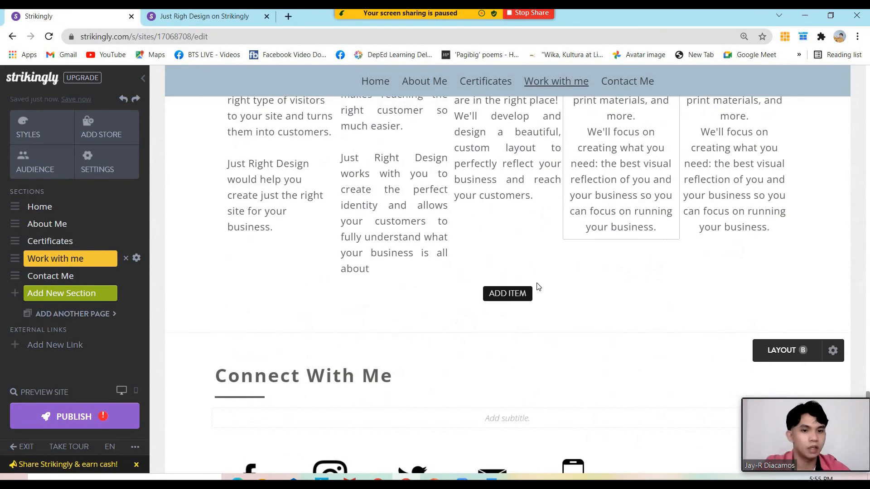
Add a sixth service item so the grid reflows into two rows of three
left_click(502, 295)
scroll(521, 294, "up", 5)
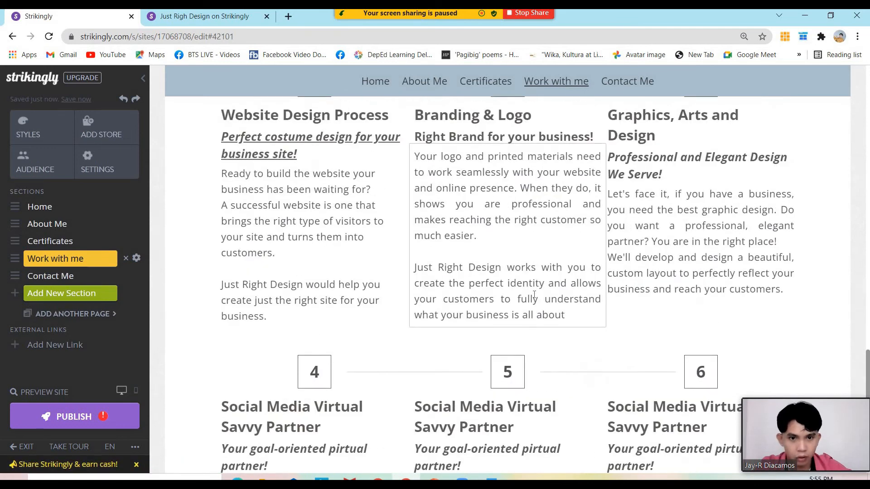
scroll(534, 295, "up", 5)
scroll(533, 298, "down", 5)
scroll(534, 297, "up", 3)
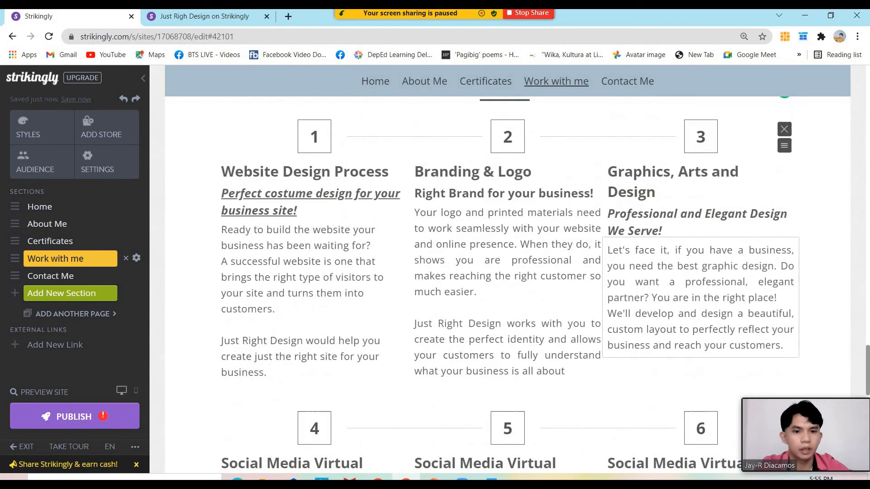
scroll(462, 239, "up", 4)
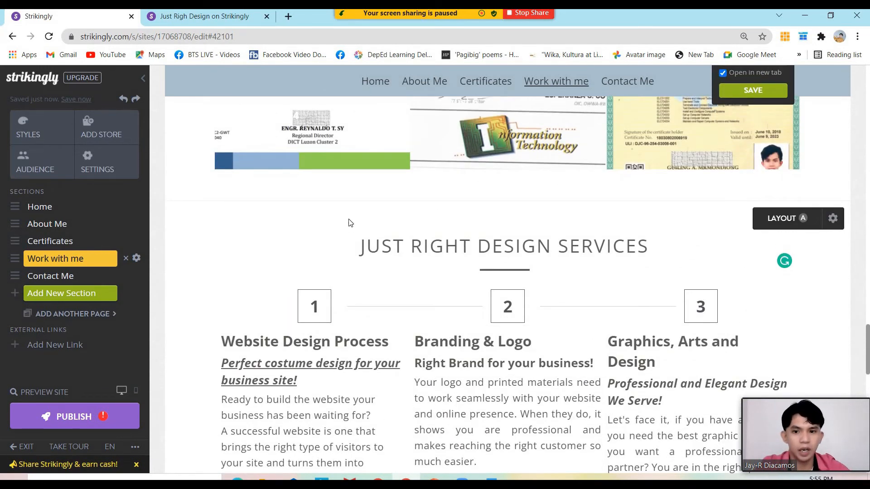
scroll(611, 251, "down", 8)
scroll(612, 251, "up", 5)
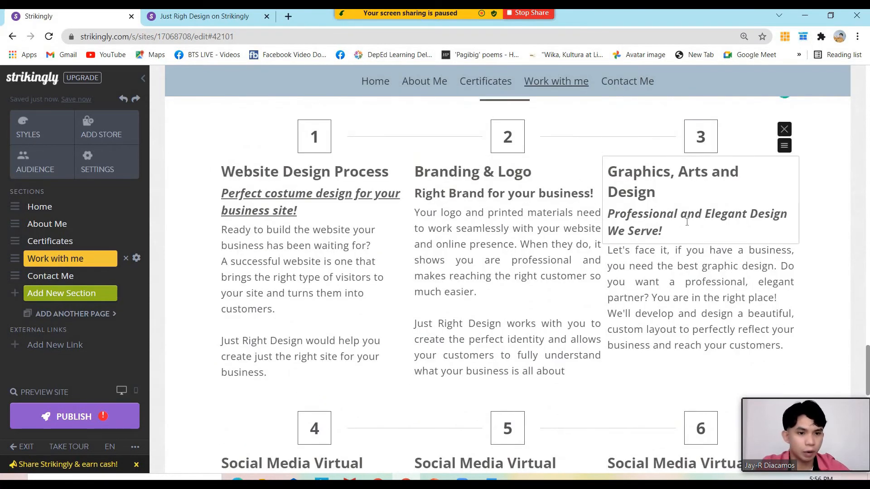
scroll(691, 230, "down", 3)
scroll(624, 235, "up", 5)
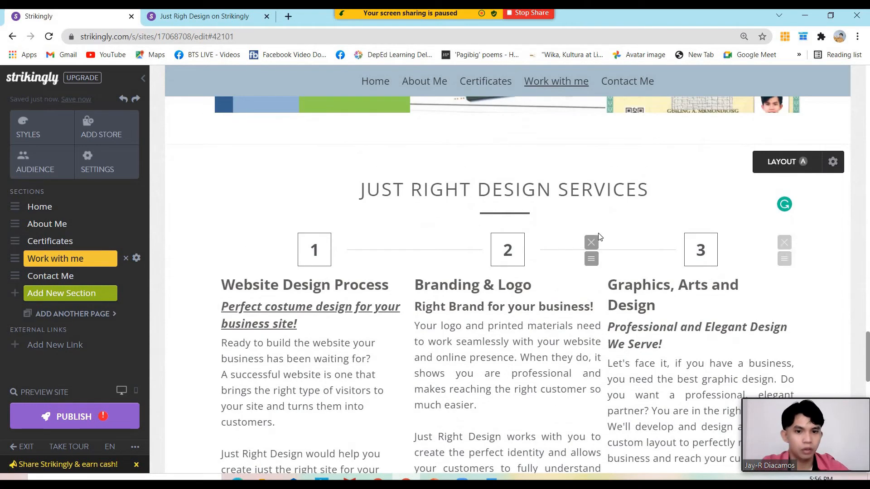
scroll(333, 168, "down", 1)
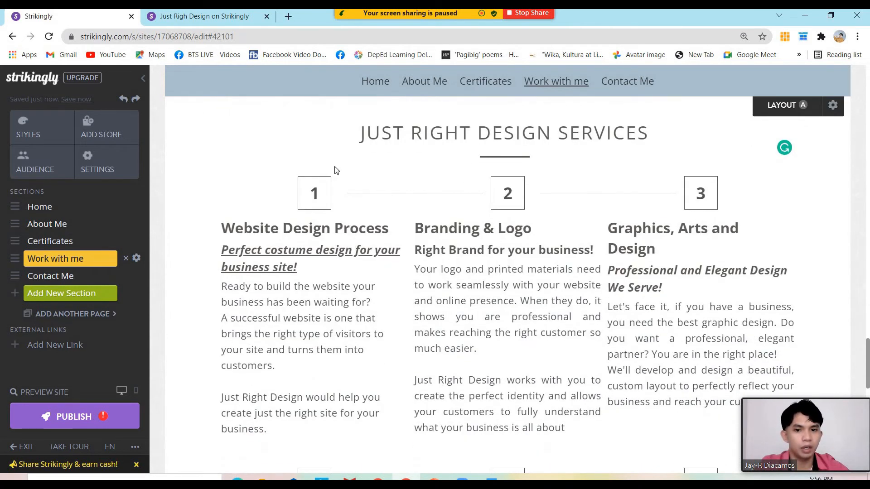
scroll(447, 174, "down", 8)
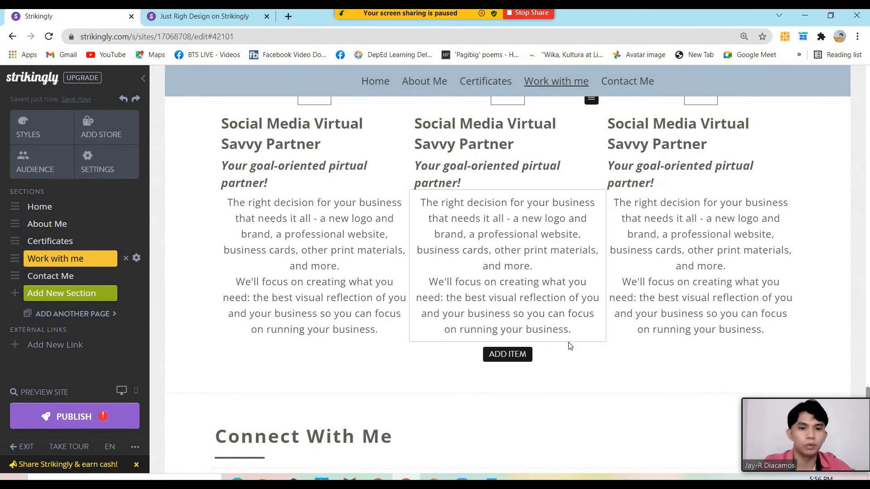
scroll(571, 349, "down", 2)
scroll(559, 330, "down", 2)
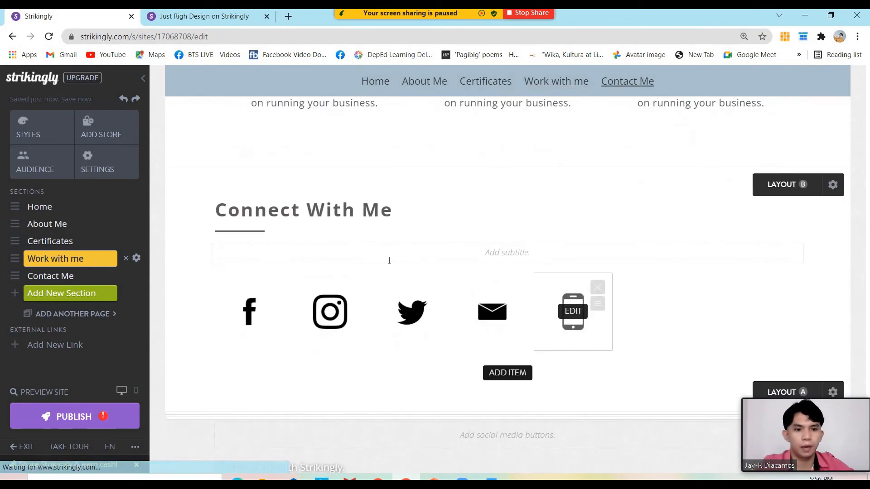
scroll(453, 217, "up", 2)
left_click(555, 82)
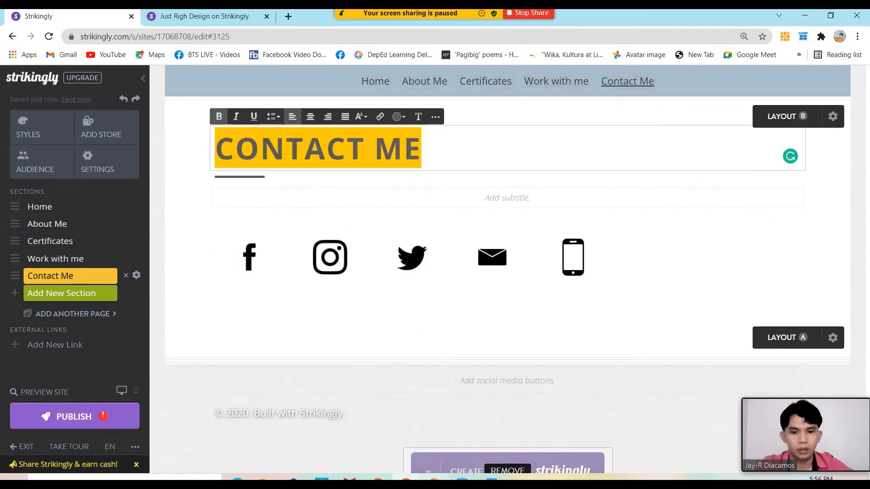
mouse_move(434, 478)
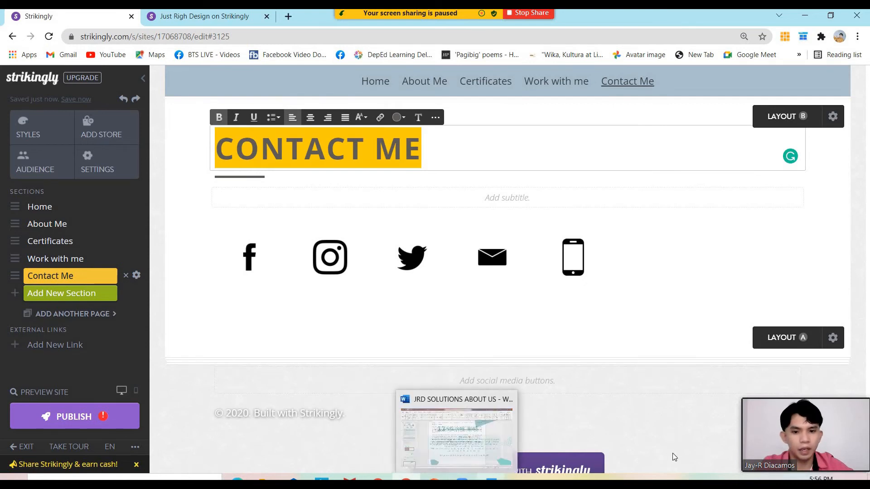
Open slide 26 of the Branding Kit presentation and select its Facebook, LinkedIn and Instagram icons
left_click(434, 478)
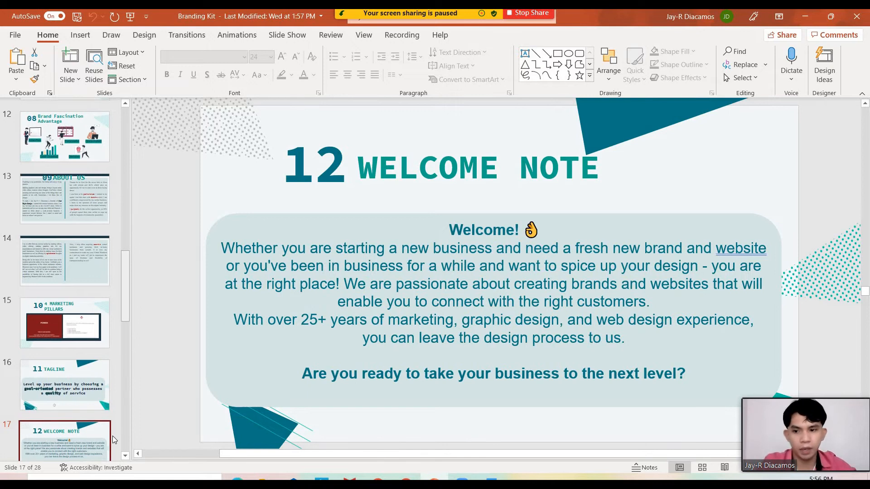
scroll(94, 427, "down", 10)
left_click(58, 293)
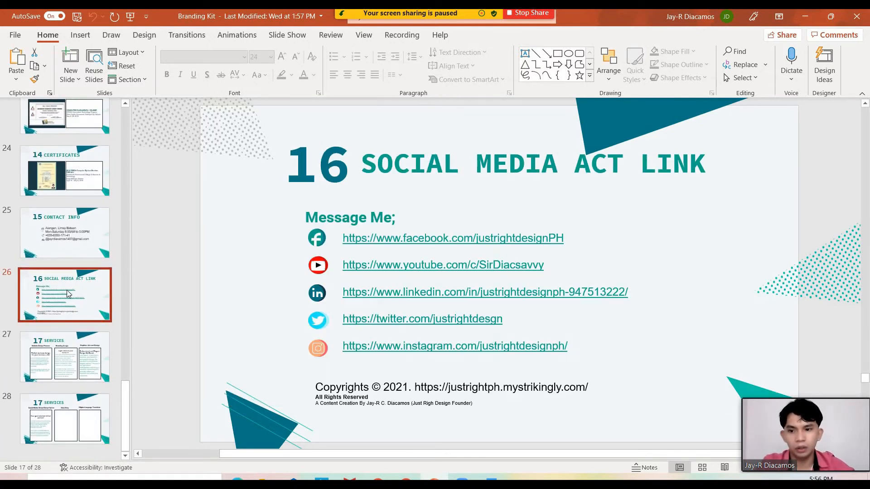
left_click(323, 240)
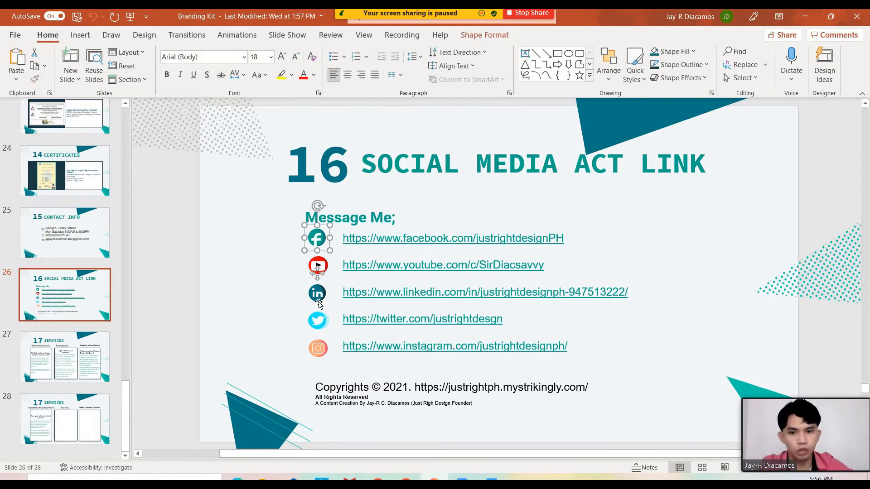
left_click(319, 302)
left_click(324, 357)
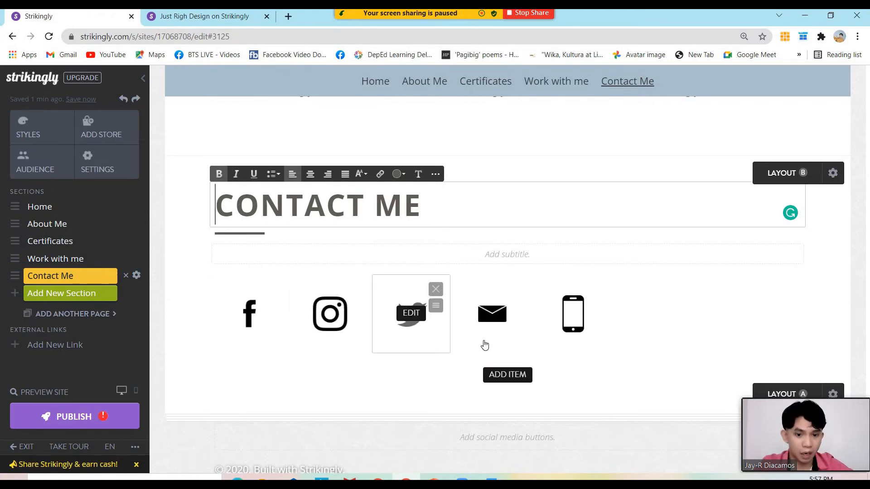
Replace the Contact Me phone icon with LinkedIn from the Strikingly social icon library
left_click(604, 353)
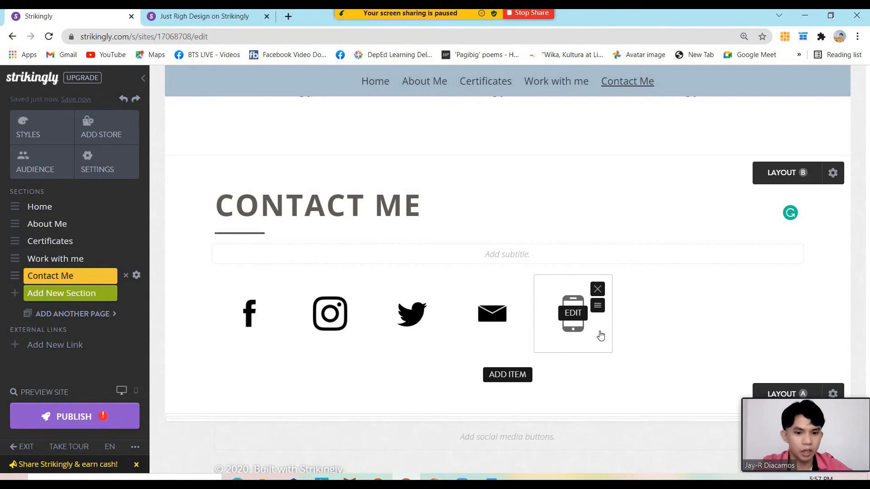
left_click(573, 313)
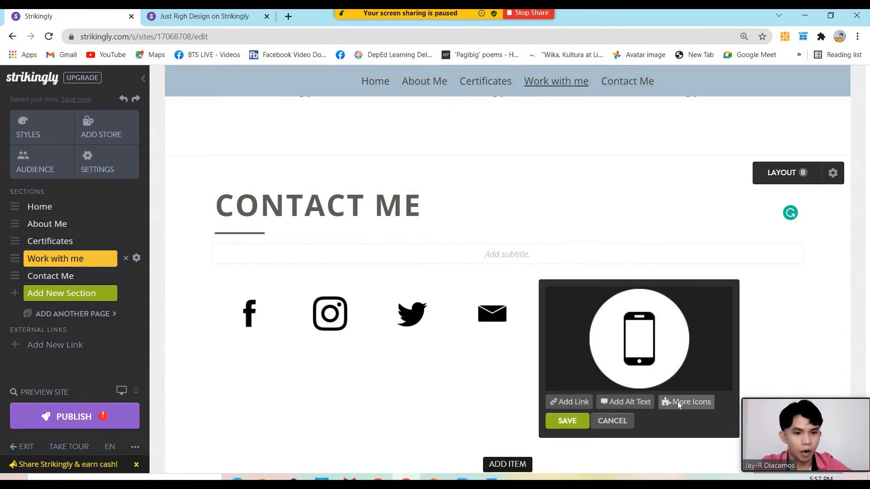
left_click(679, 404)
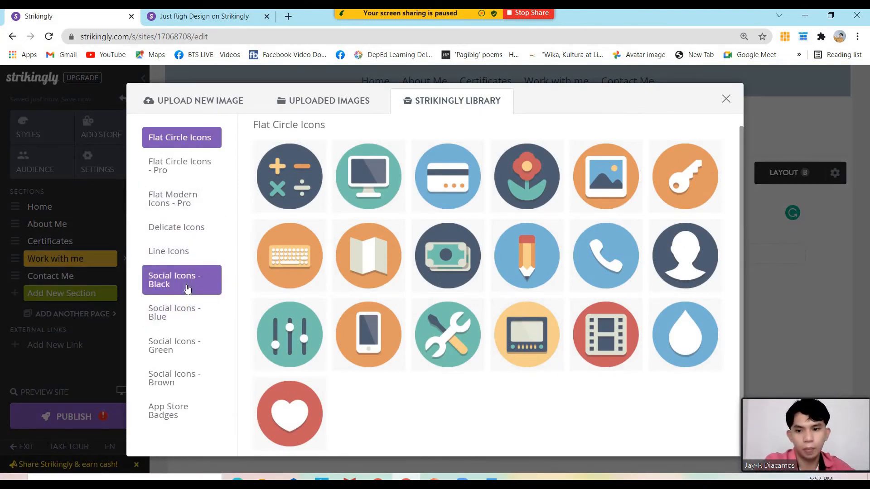
left_click(190, 345)
left_click(182, 312)
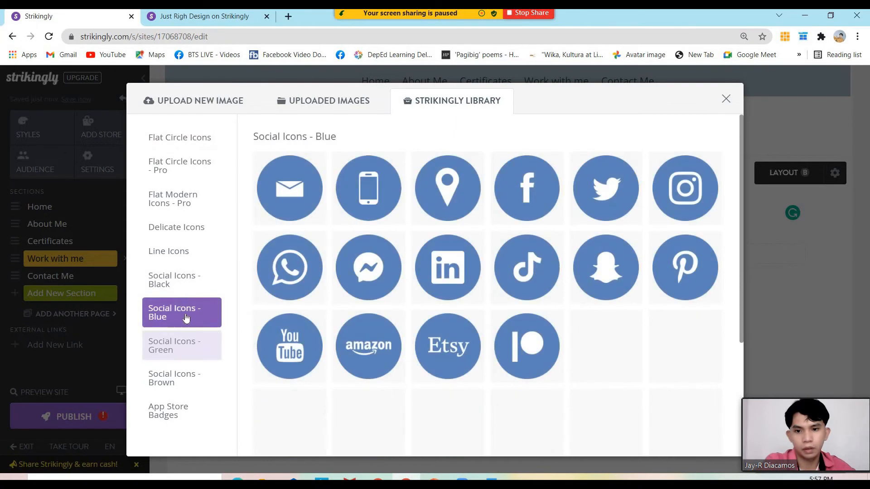
left_click(179, 294)
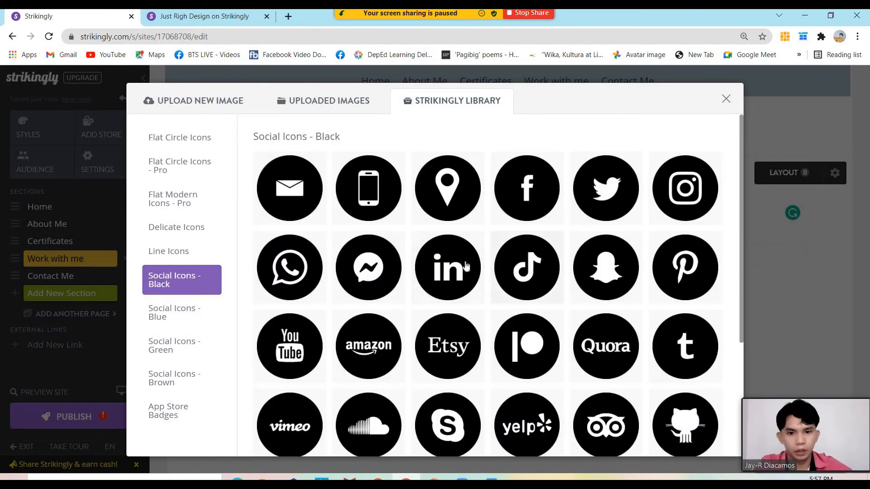
left_click(451, 265)
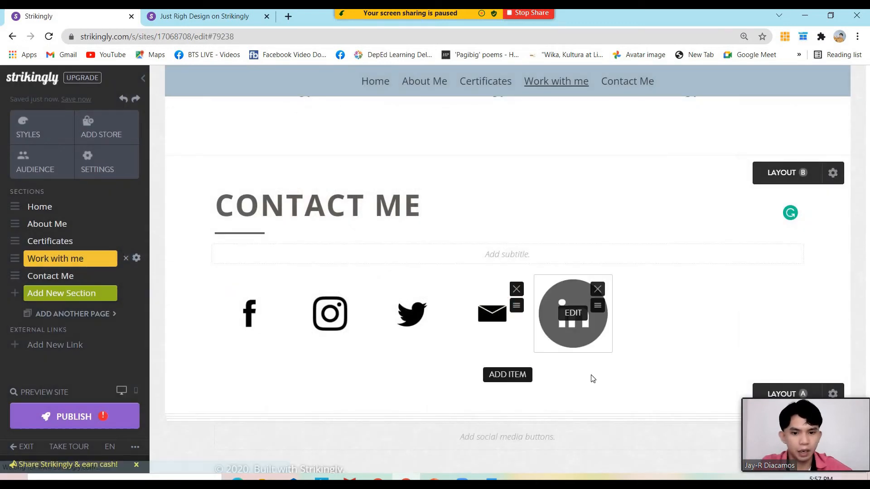
Swap the Facebook icon for the blue Facebook icon from Social Icons - Blue
mouse_move(249, 313)
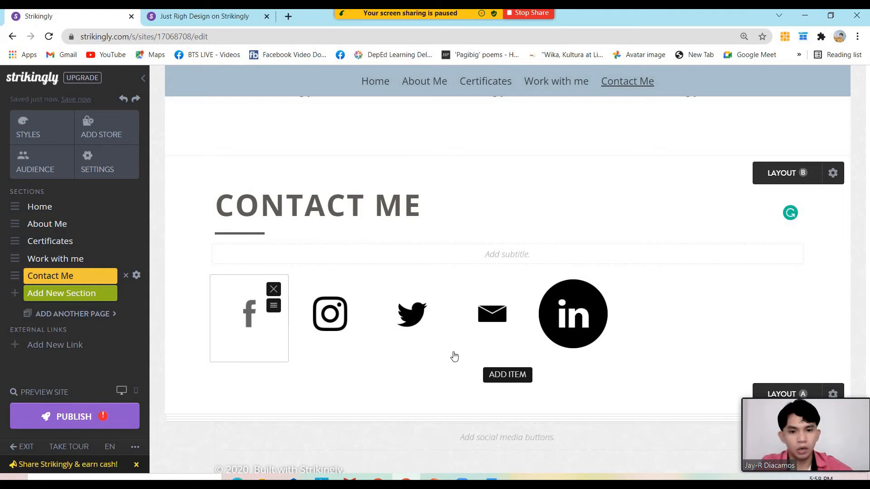
left_click(250, 314)
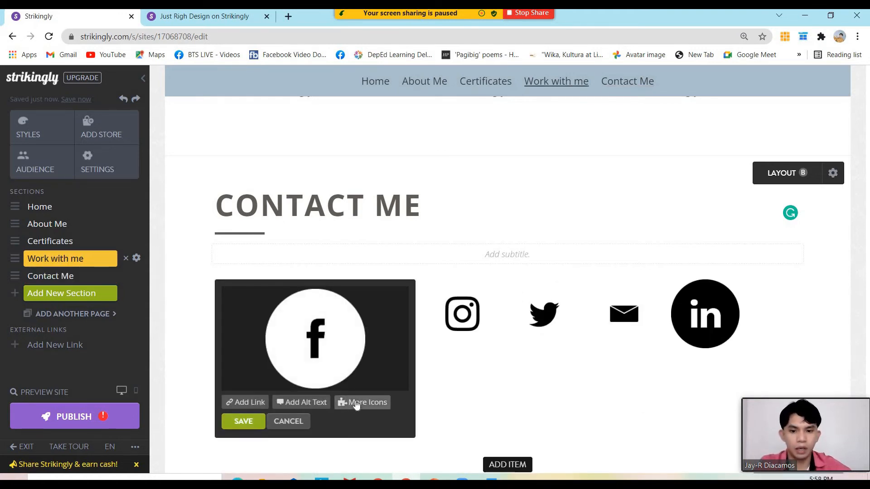
left_click(355, 397)
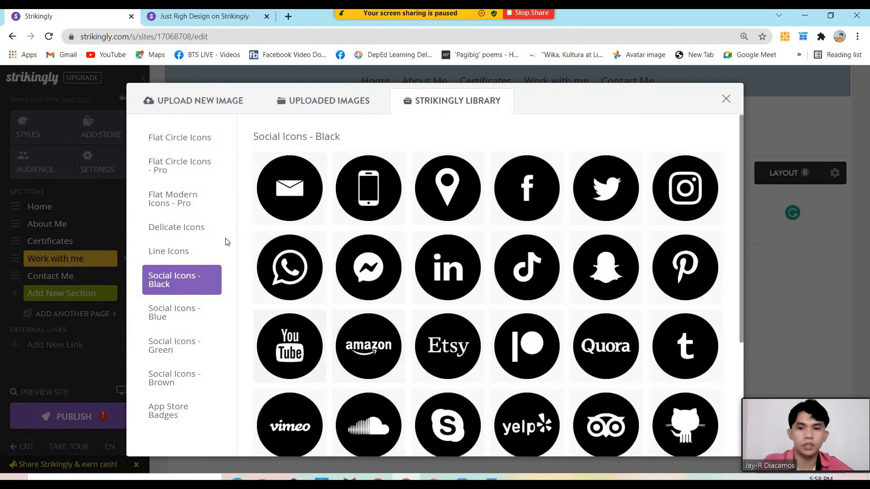
left_click(188, 325)
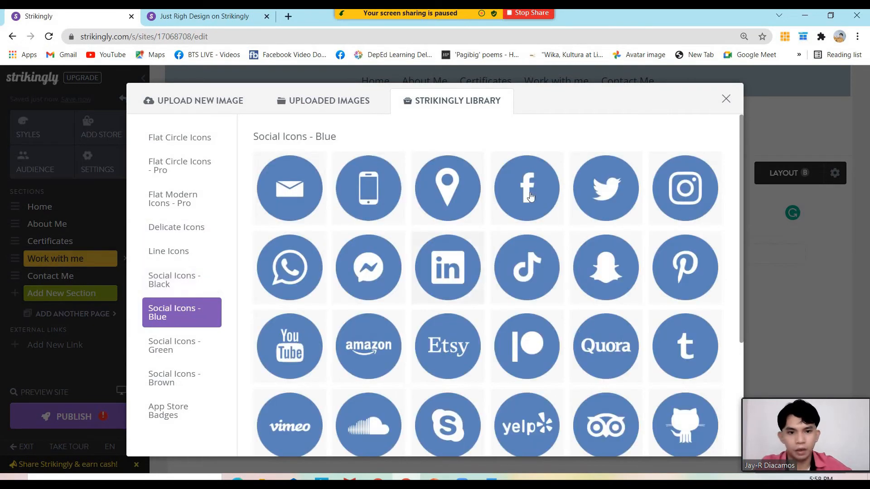
left_click(533, 194)
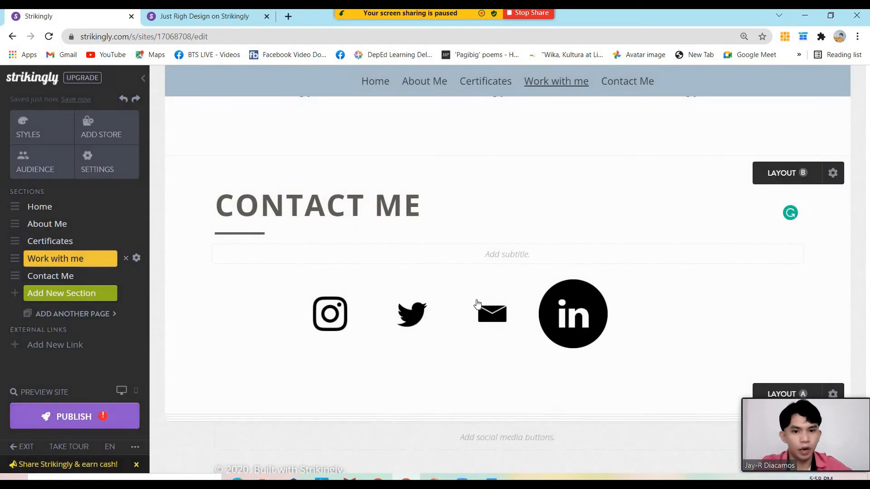
Replace the Instagram icon with a blue icon from the Social Icons - Blue set
left_click(340, 327)
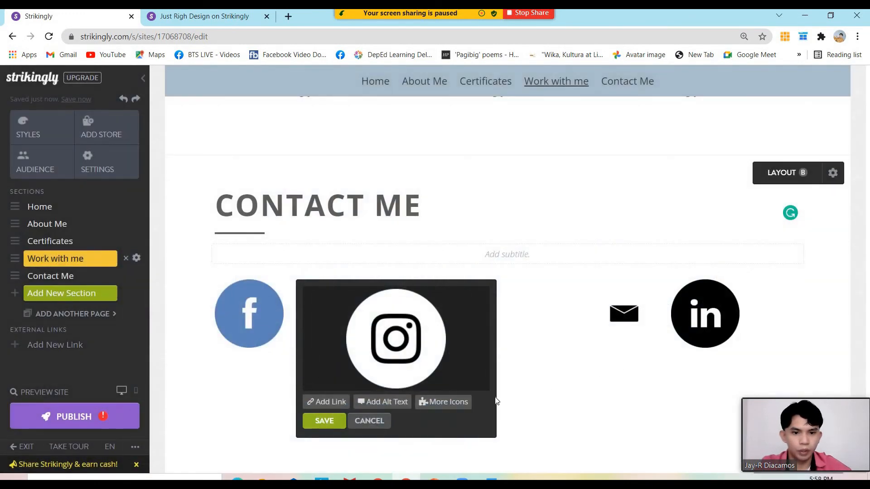
left_click(726, 340)
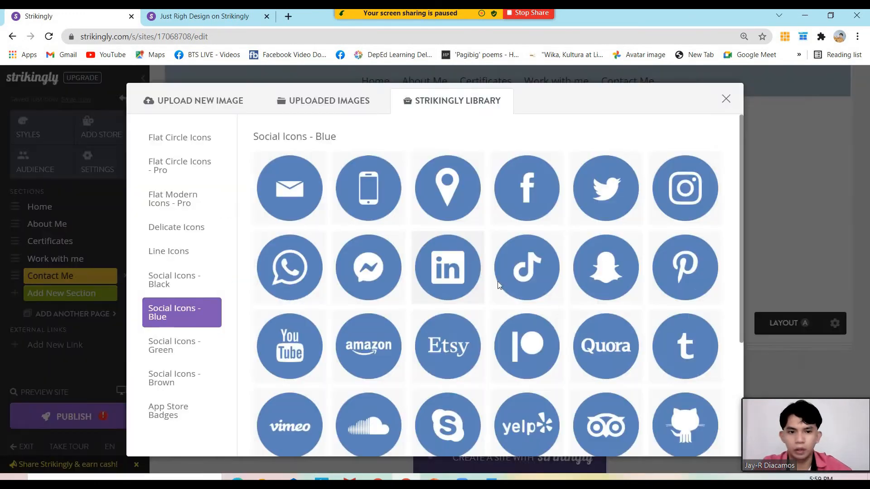
left_click(449, 267)
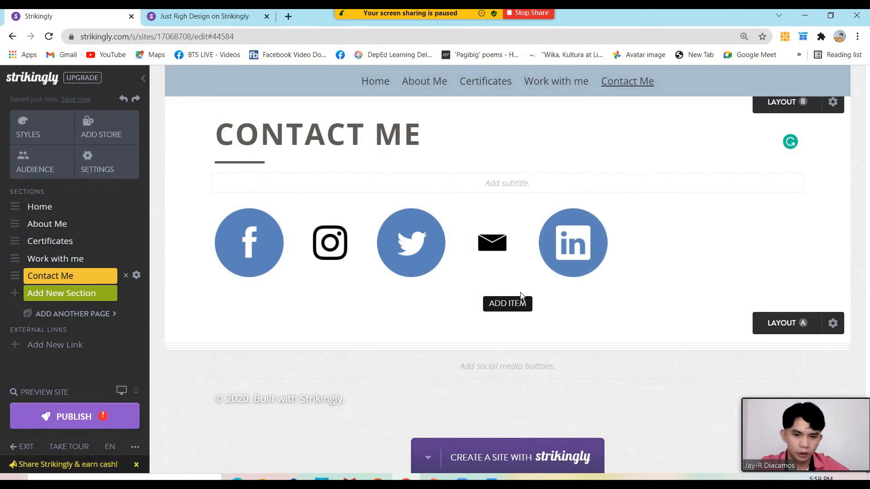
scroll(520, 296, "up", 1)
mouse_move(239, 301)
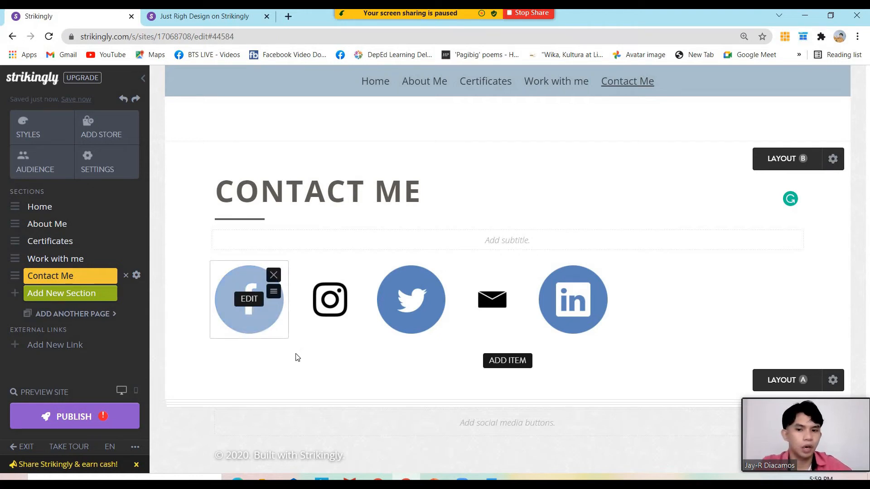
Link the Facebook icon to the Facebook URL copied from the presentation slide
left_click(255, 301)
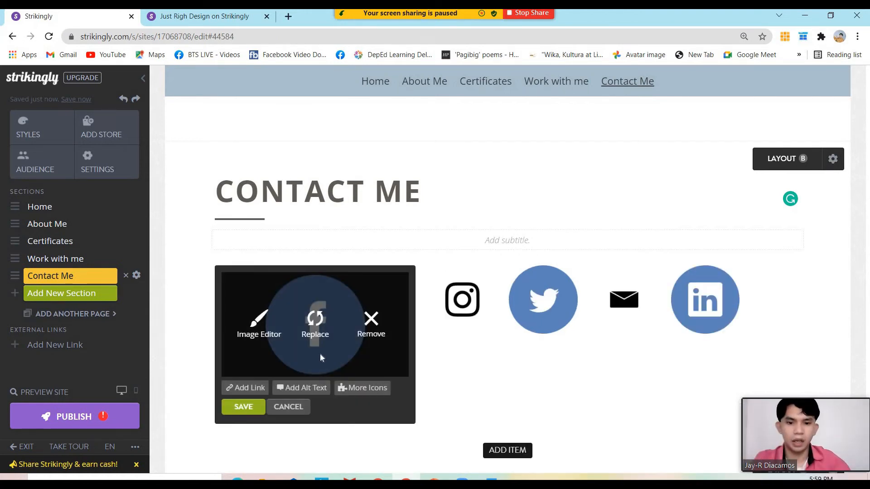
left_click(248, 390)
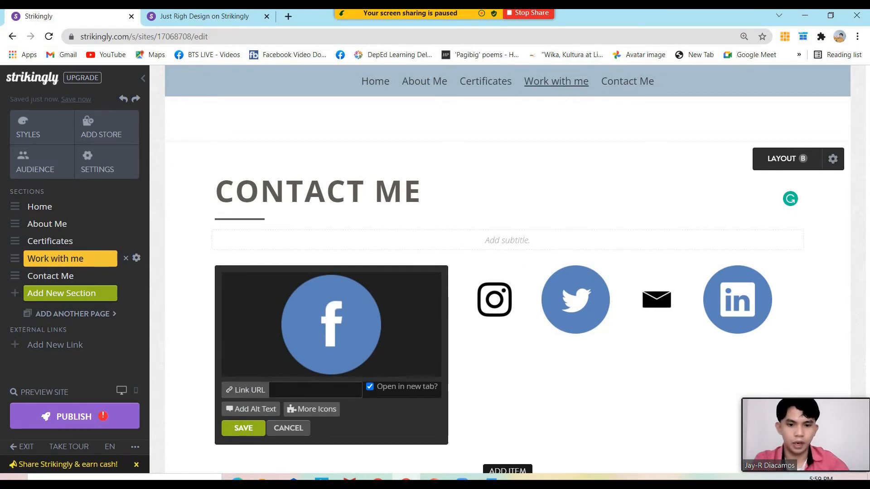
key("alt+Tab")
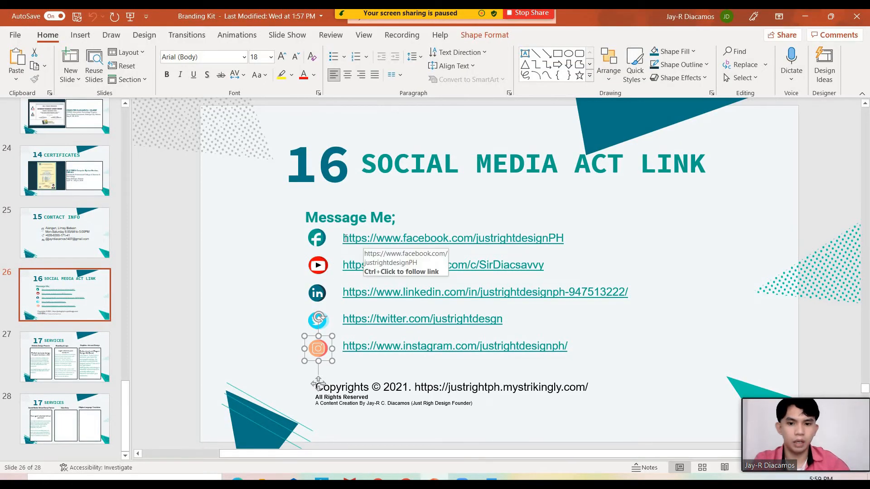
triple_click(567, 230)
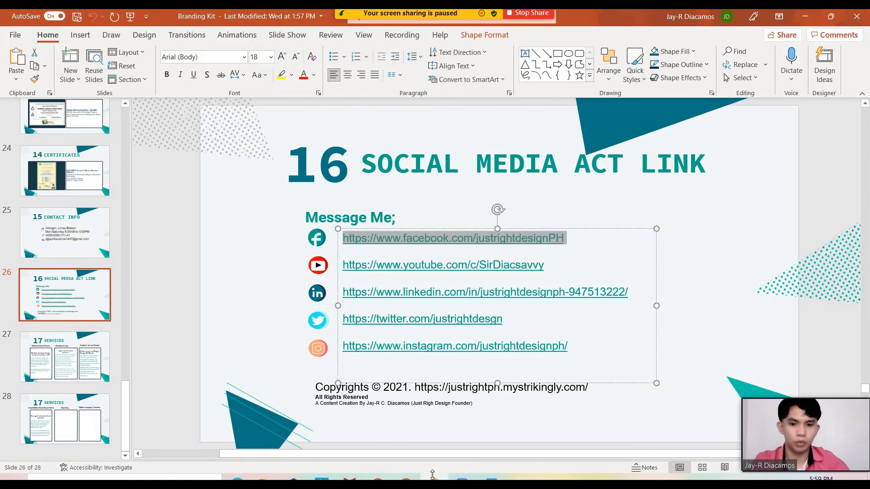
key("alt+Tab")
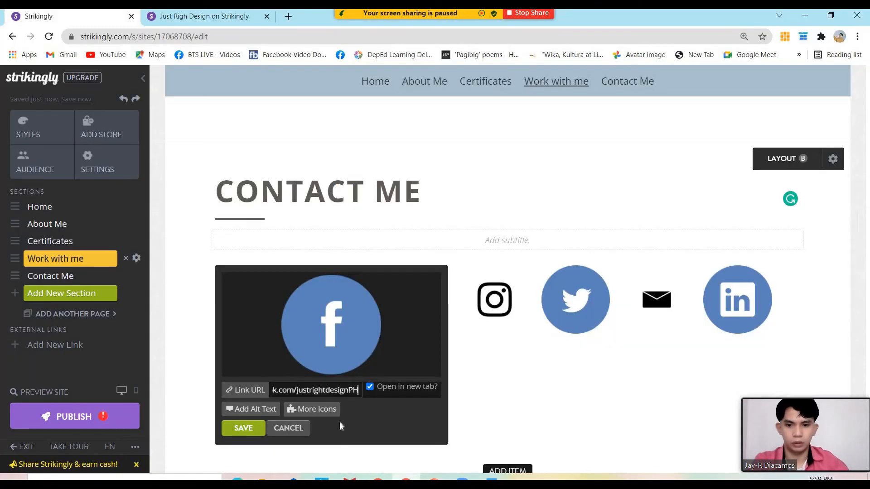
left_click(241, 429)
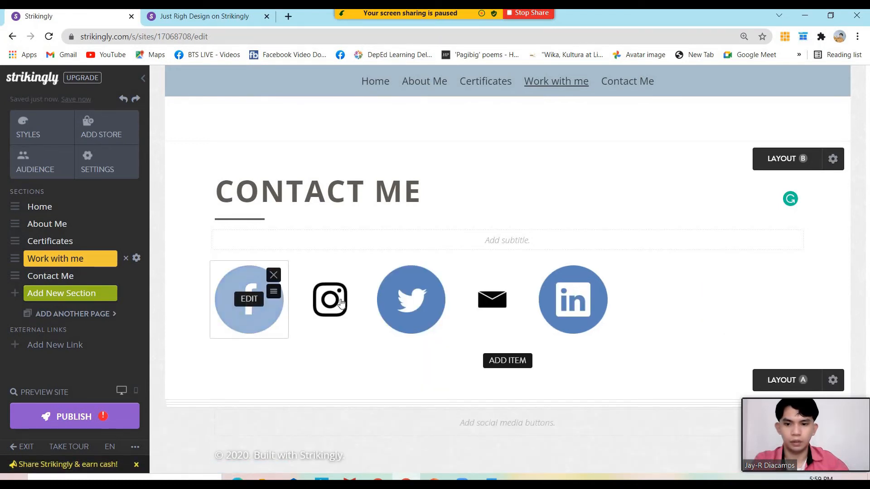
Copy the Instagram URL from the slide and open the Instagram icon's link field
left_click(339, 300)
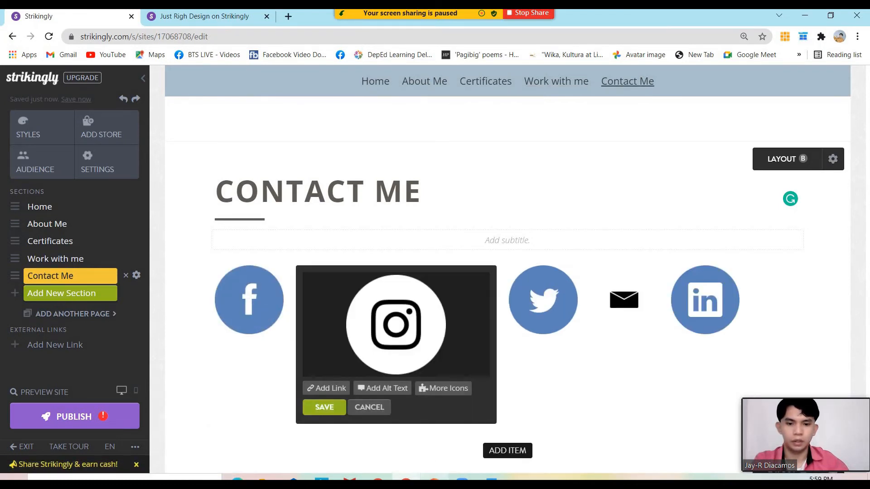
key("alt+Tab")
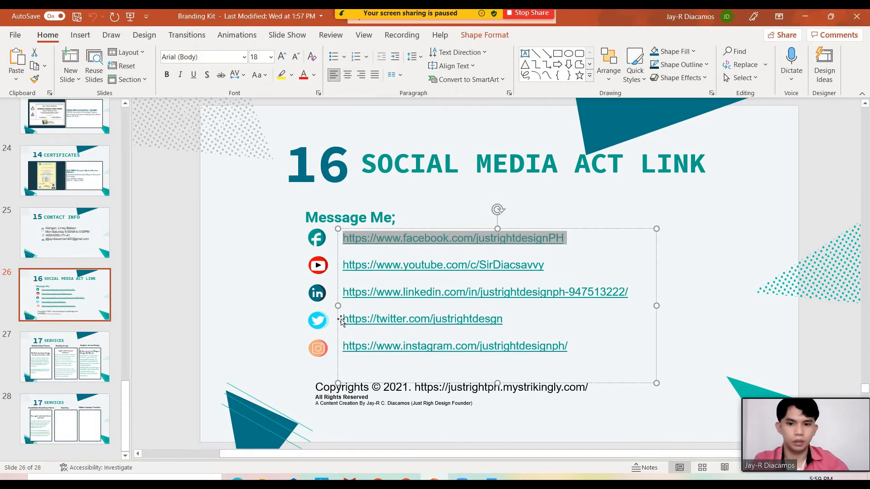
left_click_drag(343, 347, 563, 347)
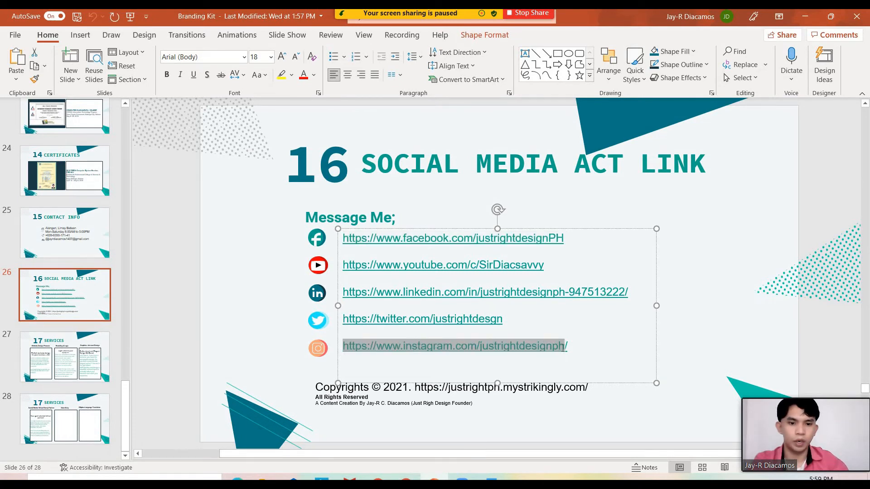
key("alt+Tab")
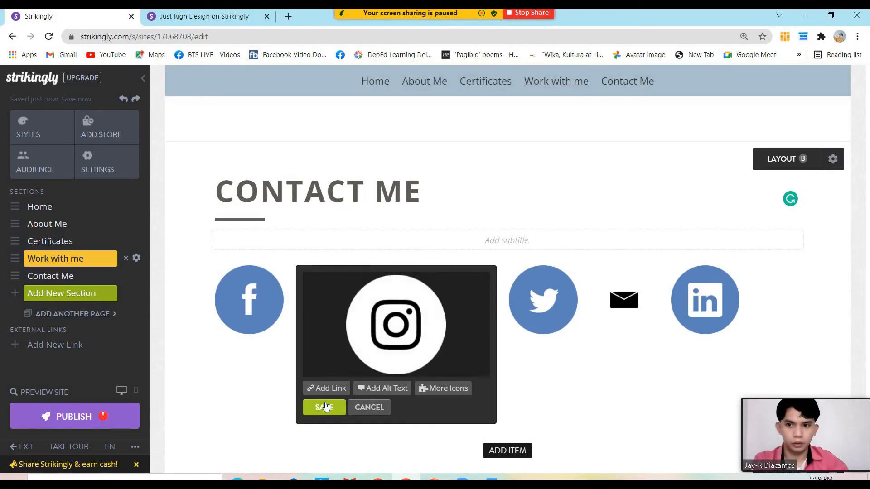
left_click(336, 393)
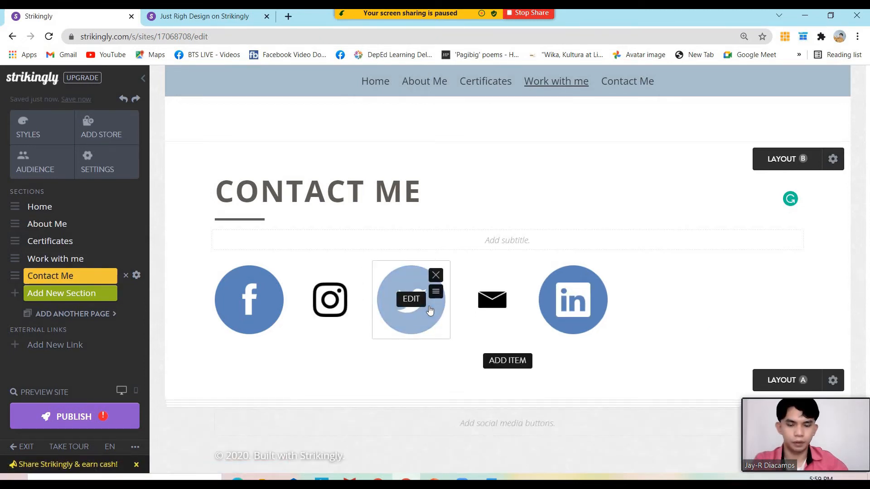
Link the Twitter icon to the Twitter profile URL copied from the slide
left_click(425, 308)
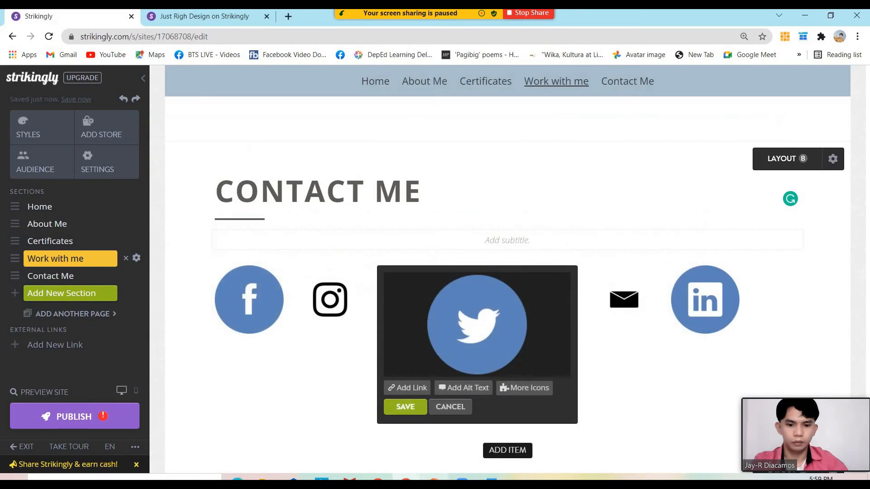
left_click(434, 479)
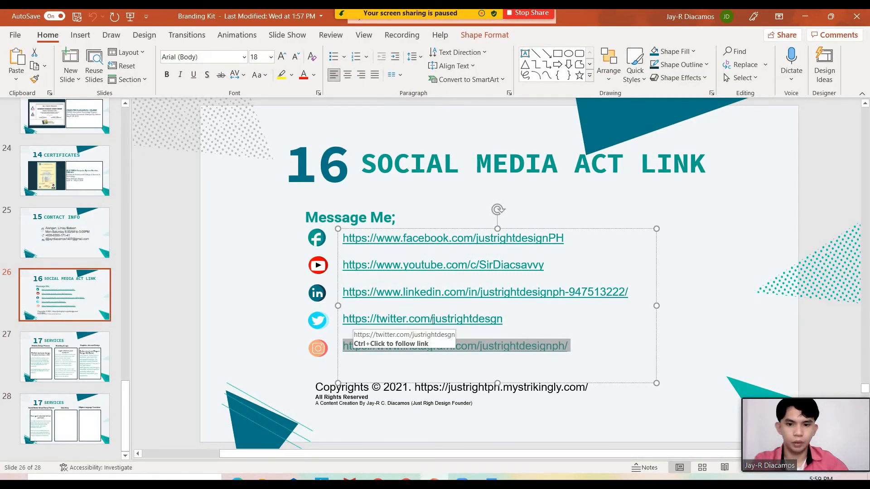
left_click_drag(343, 320, 495, 321)
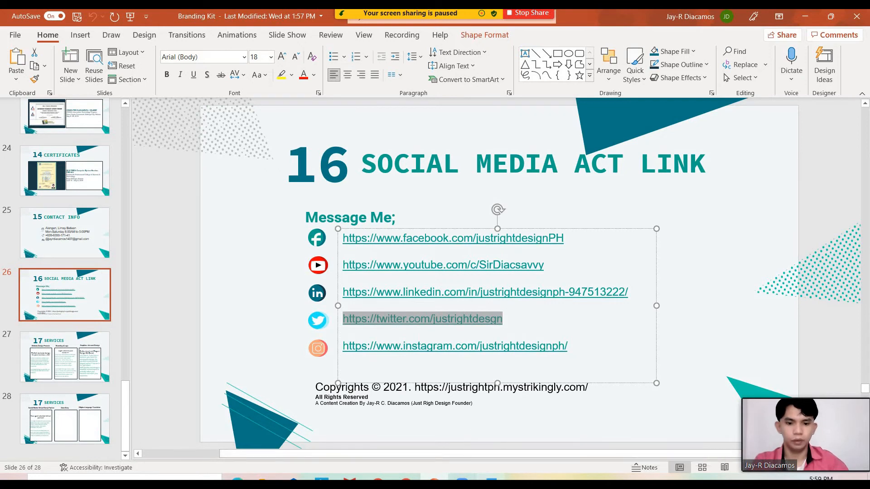
left_click(491, 479)
left_click(434, 479)
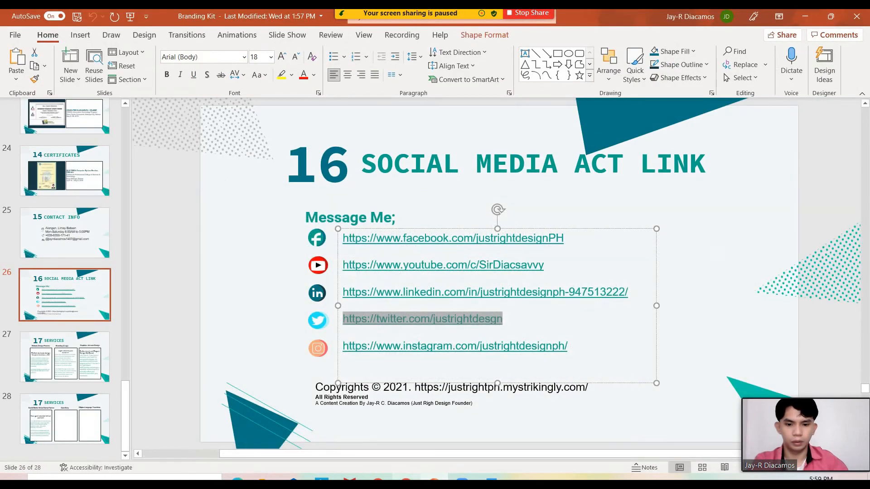
left_click(406, 479)
left_click(410, 388)
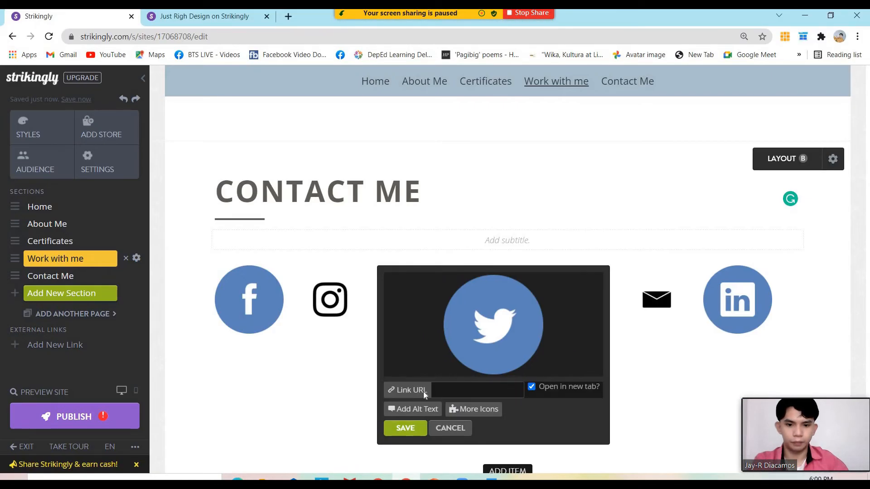
key("ctrl+v")
left_click(406, 429)
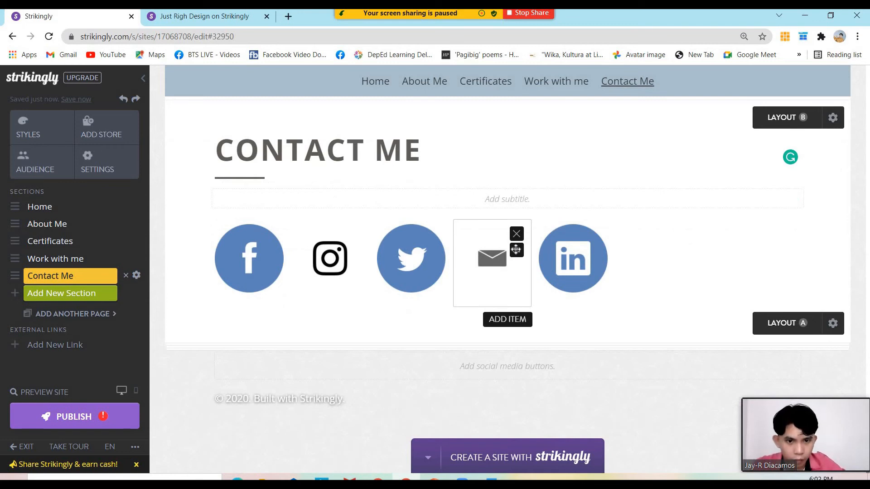
Give the envelope icon the contact email address as its alt text
left_click(494, 261)
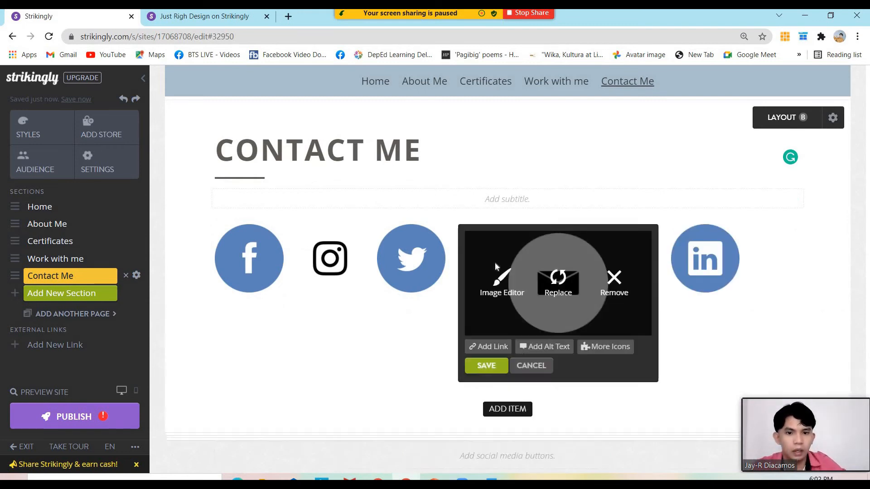
left_click(558, 347)
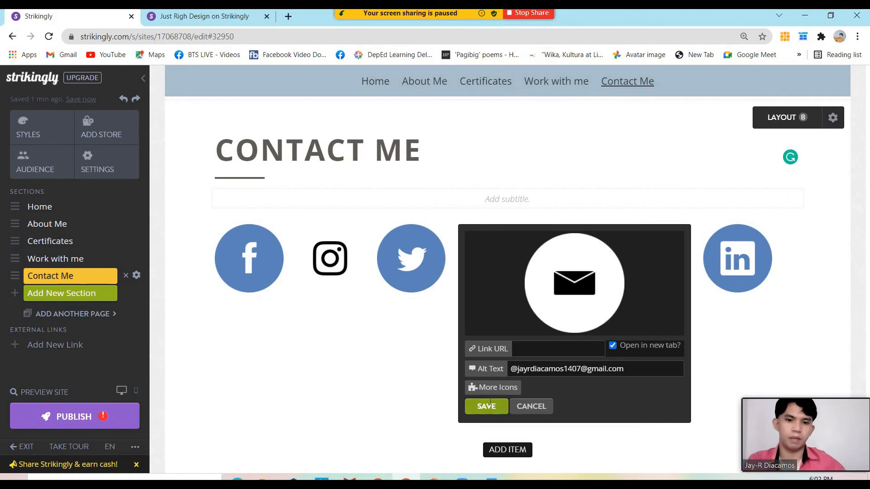
left_click(491, 404)
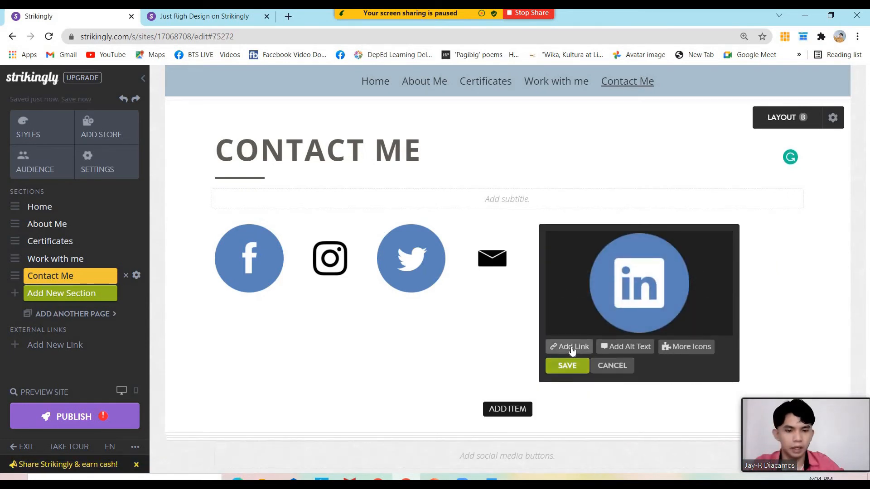
Link the LinkedIn icon to the slide's LinkedIn URL, then add a sixth icon item
left_click(572, 348)
left_click(434, 478)
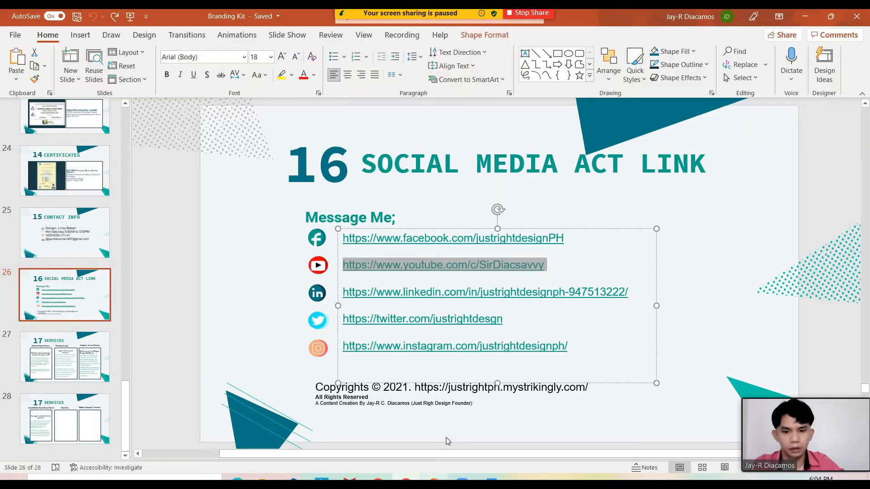
left_click(343, 303)
left_click_drag(363, 292, 604, 292)
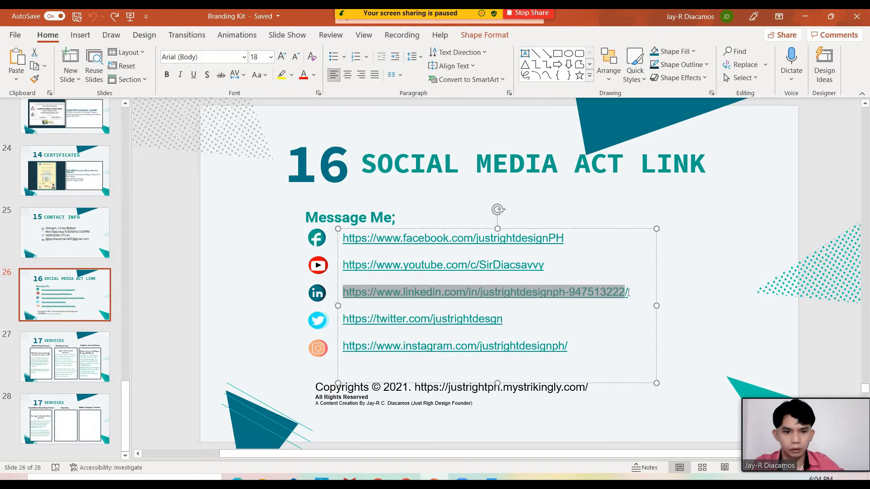
key("alt+Tab")
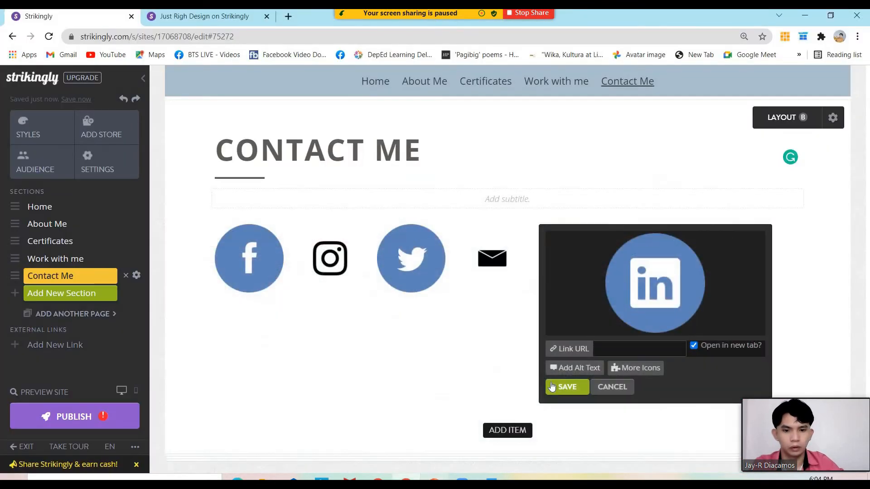
left_click(618, 350)
key("ctrl+v")
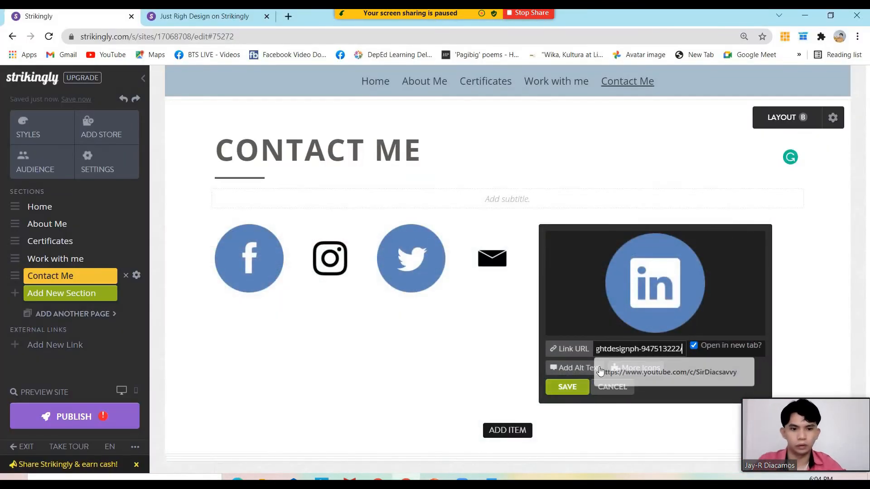
left_click(569, 387)
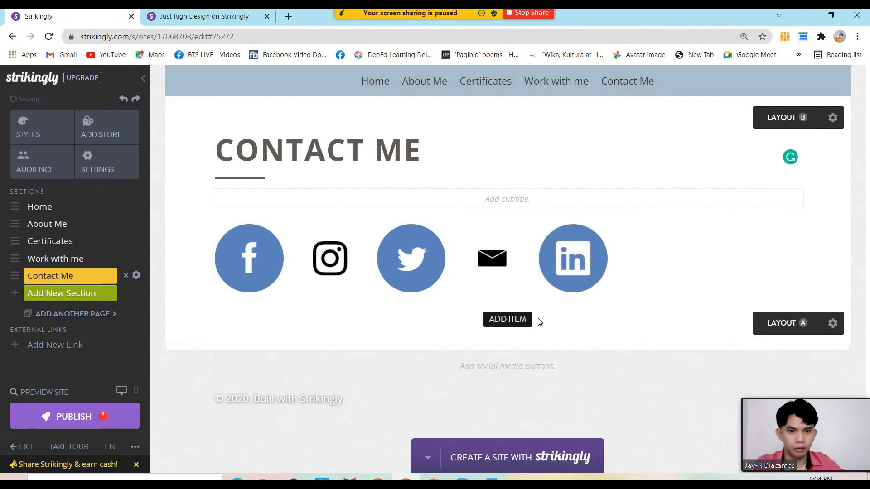
left_click(520, 320)
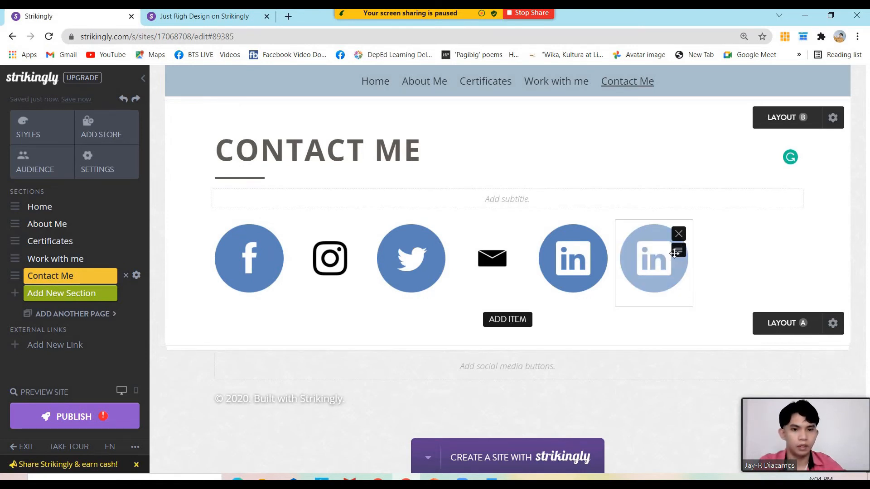
Replace the new duplicate item's icon with the YouTube icon from More Icons
left_click(653, 262)
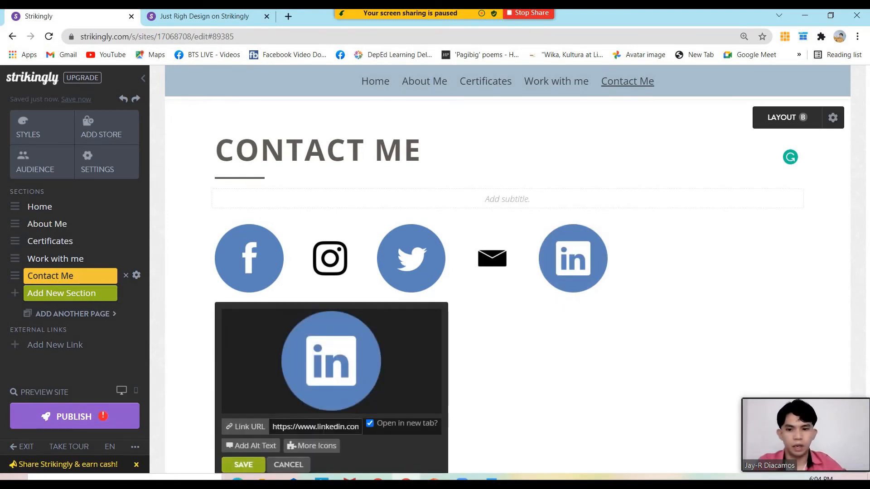
scroll(338, 398, "down", 1)
left_click(328, 392)
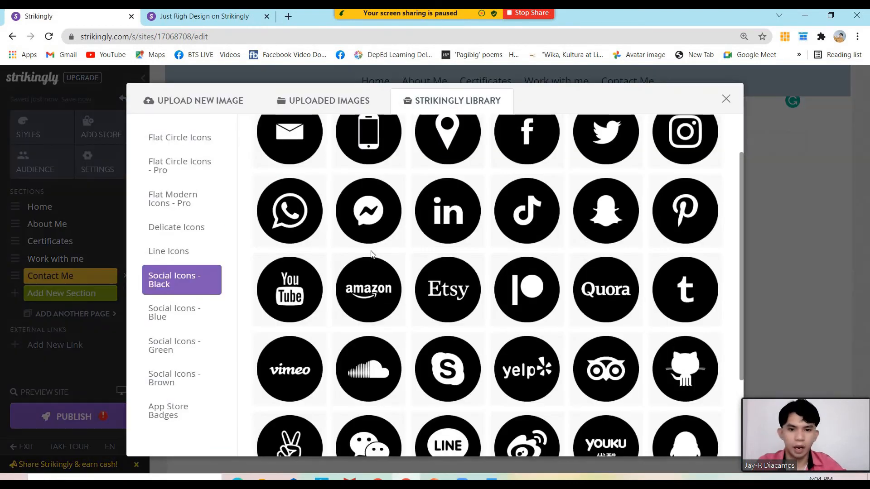
left_click(287, 298)
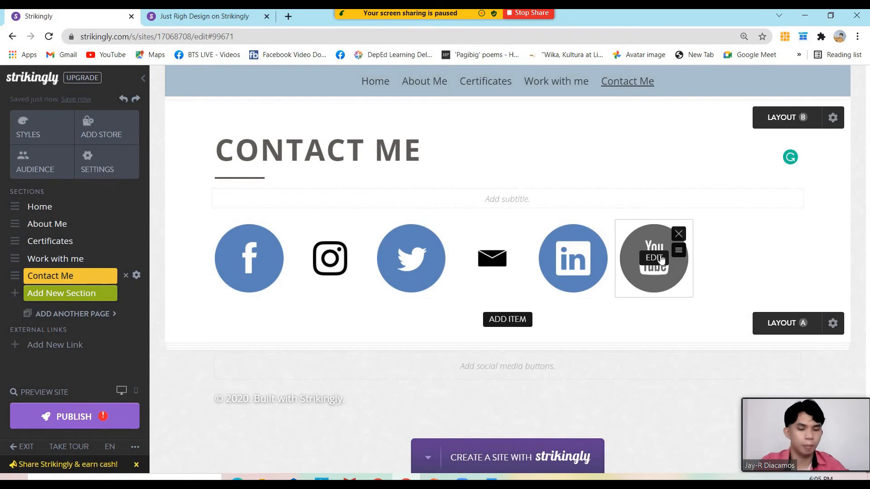
Replace the YouTube icon's old LinkedIn link with the YouTube channel URL from the slide
left_click(655, 258)
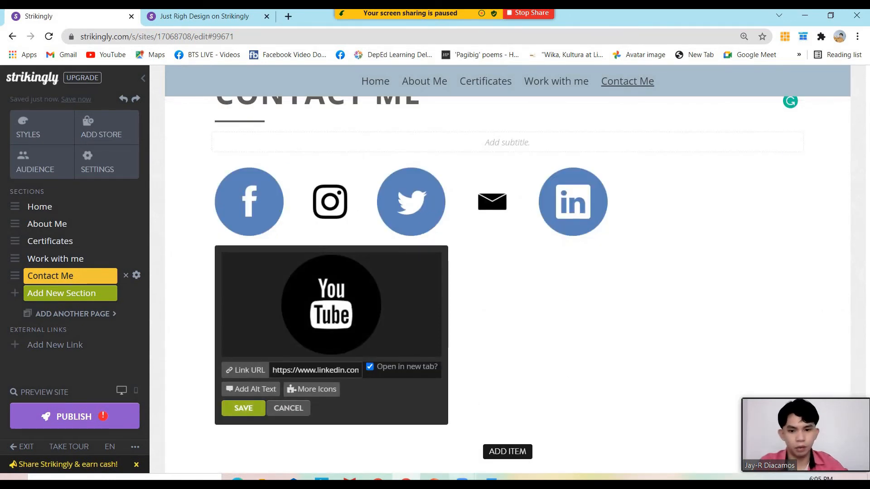
left_click(462, 478)
left_click(550, 267)
left_click_drag(551, 266, 347, 270)
key("ctrl+c")
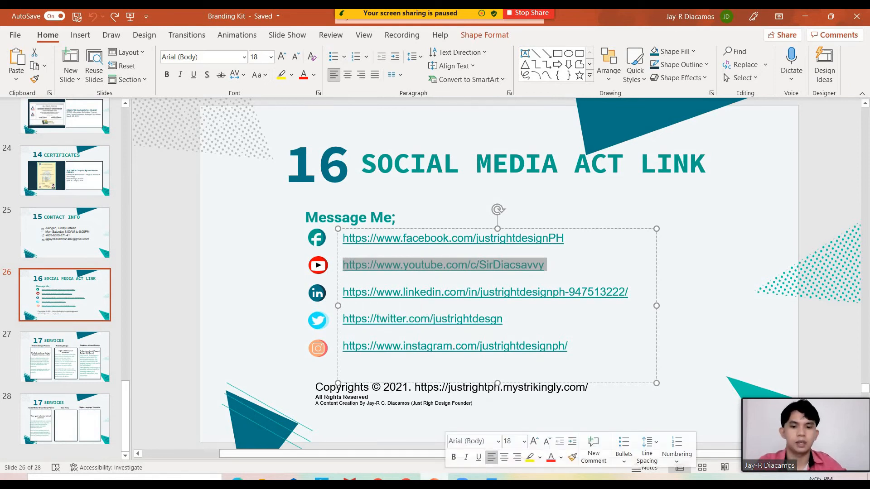
left_click(406, 478)
key("ctrl+a")
key("ctrl+v")
left_click(243, 409)
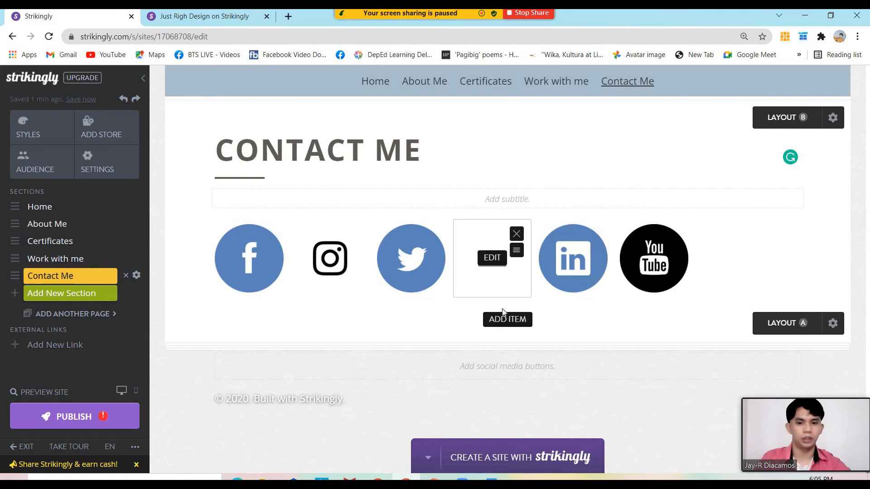
scroll(500, 334, "up", 4)
scroll(500, 334, "down", 1)
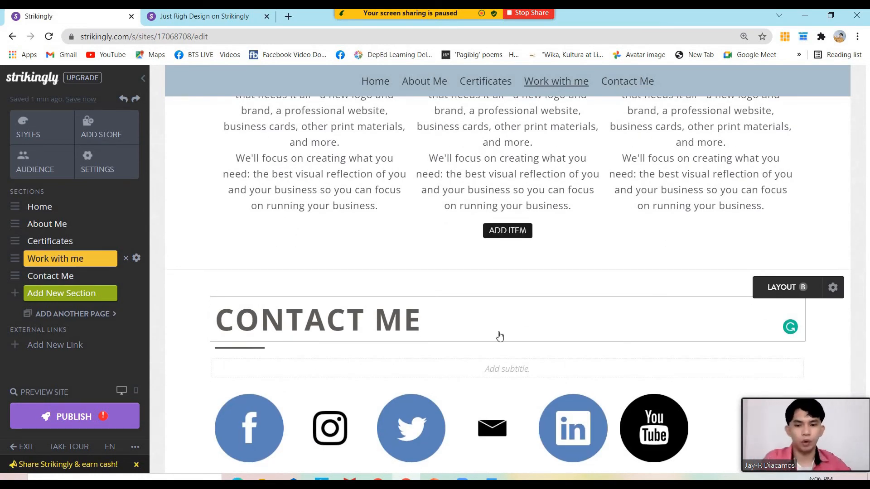
scroll(500, 337, "down", 2)
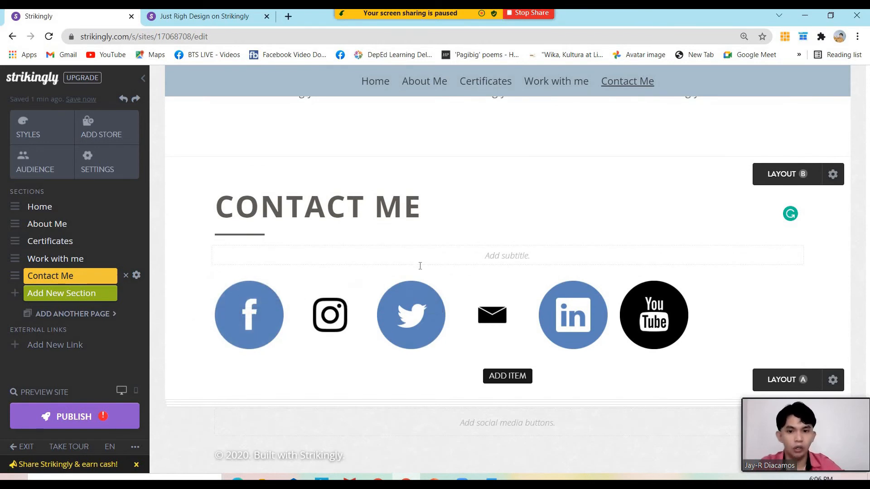
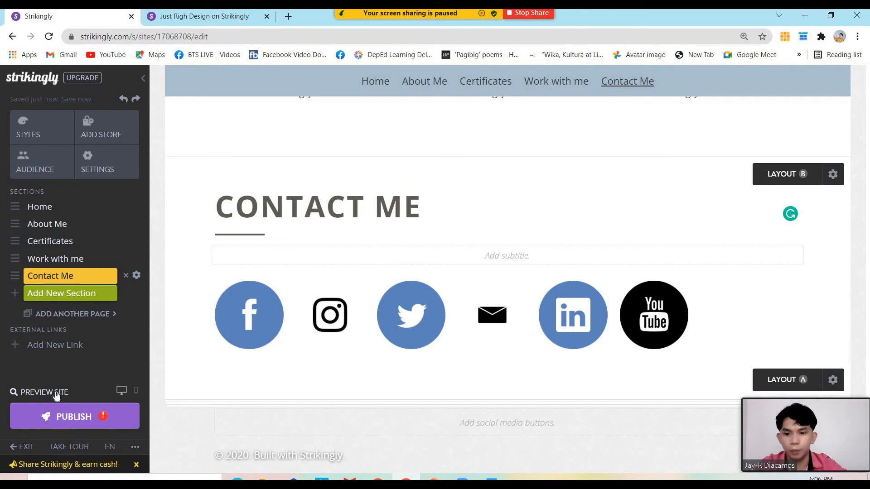
Preview the site in a new tab and review every section from Welcome to Contact Me, then back to the top
left_click(56, 393)
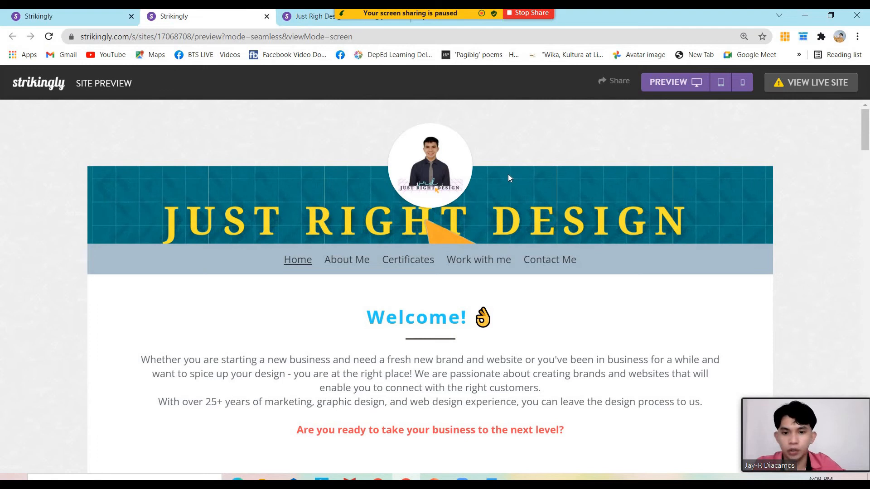
scroll(522, 193, "down", 10)
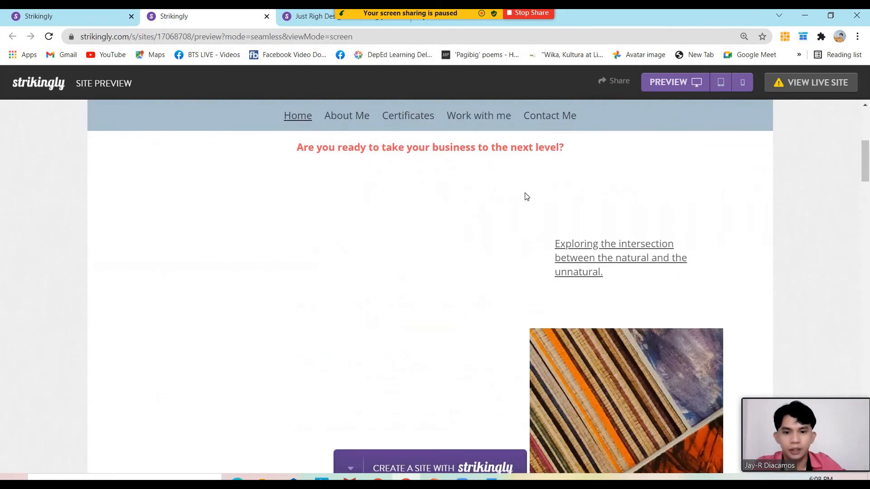
scroll(631, 236, "up", 5)
scroll(491, 305, "down", 4)
scroll(566, 286, "down", 5)
scroll(576, 259, "up", 11)
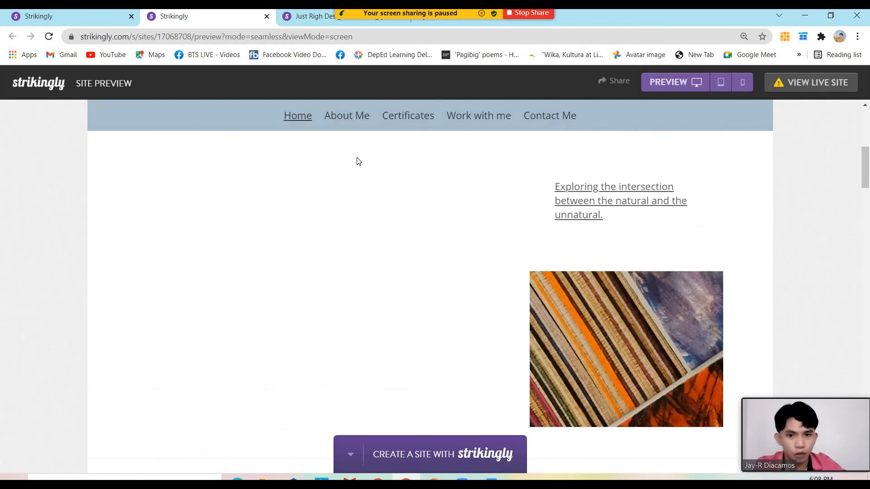
scroll(348, 198, "down", 7)
scroll(433, 220, "down", 20)
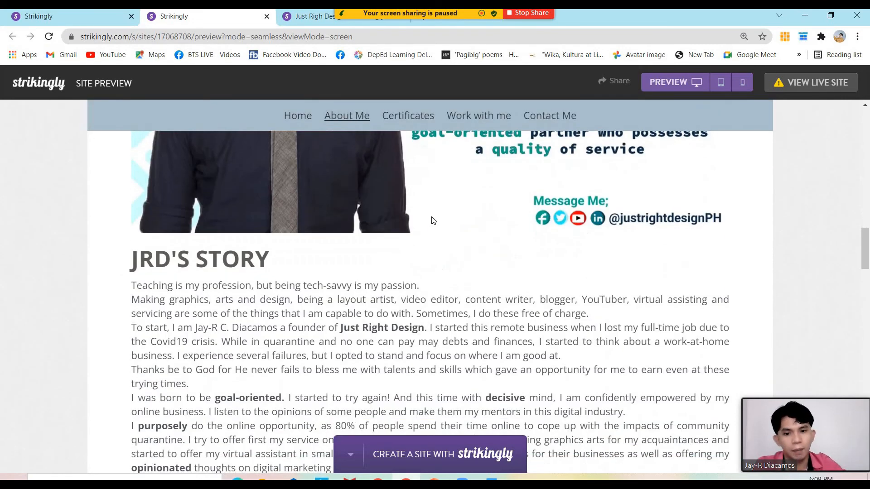
scroll(431, 221, "up", 6)
scroll(185, 165, "down", 5)
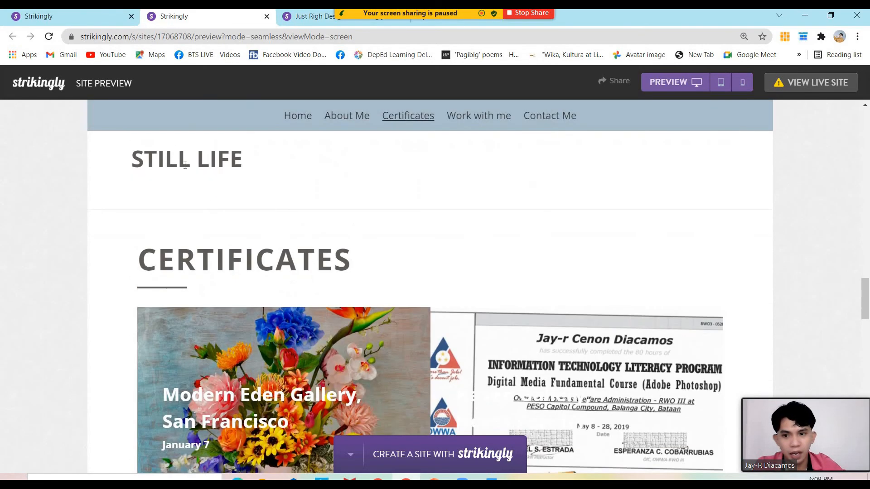
scroll(364, 190, "down", 3)
scroll(368, 191, "up", 6)
scroll(370, 195, "down", 3)
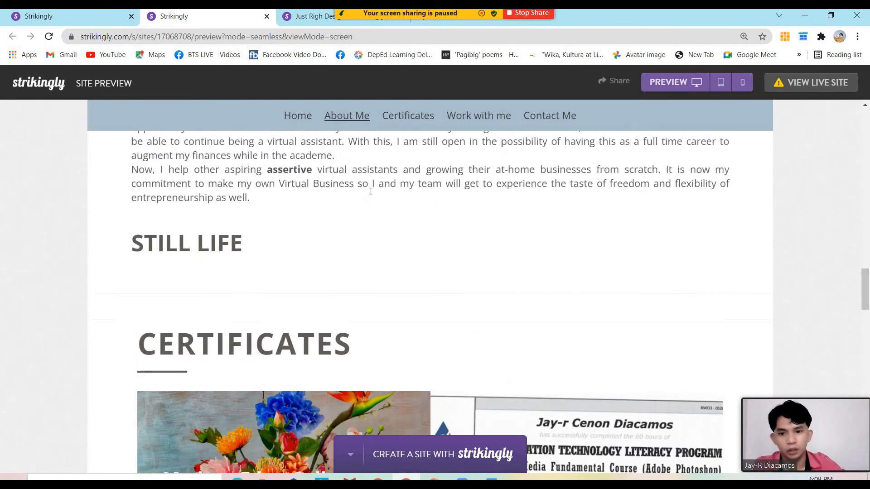
scroll(609, 200, "down", 4)
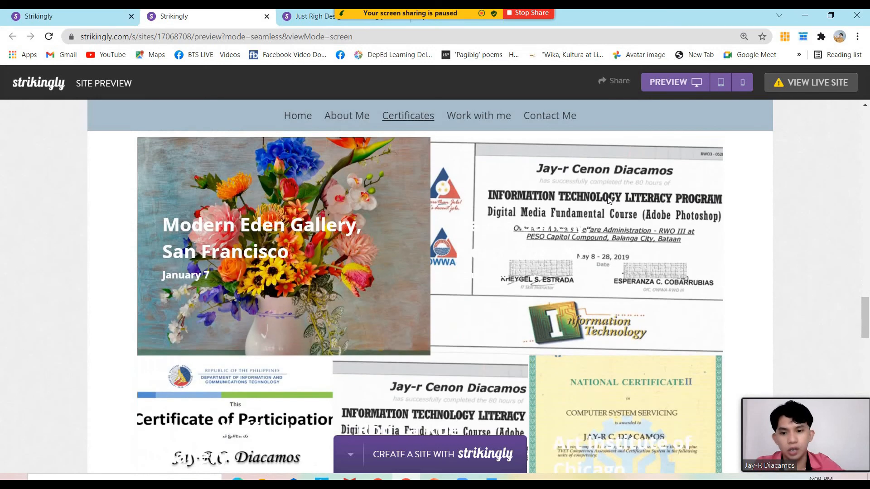
scroll(537, 207, "down", 4)
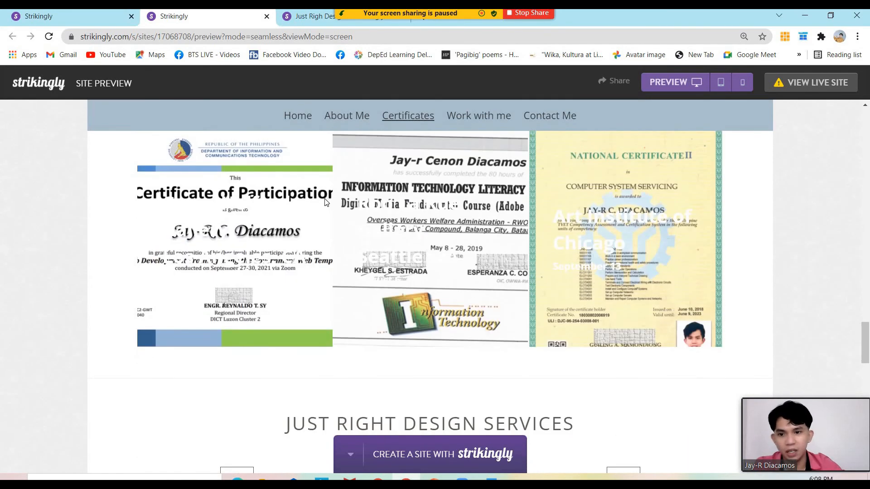
scroll(311, 193, "up", 4)
scroll(311, 188, "up", 1)
scroll(366, 204, "down", 1)
scroll(260, 214, "up", 1)
scroll(333, 195, "down", 3)
scroll(244, 251, "up", 4)
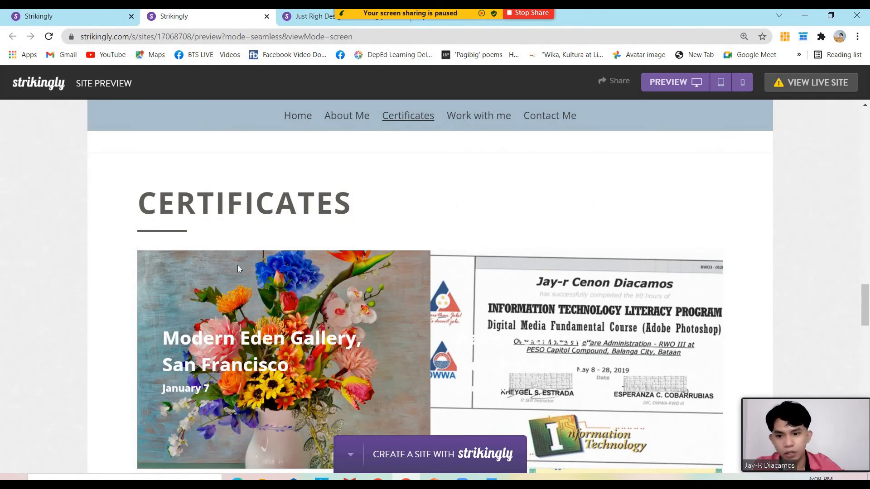
scroll(237, 265, "down", 2)
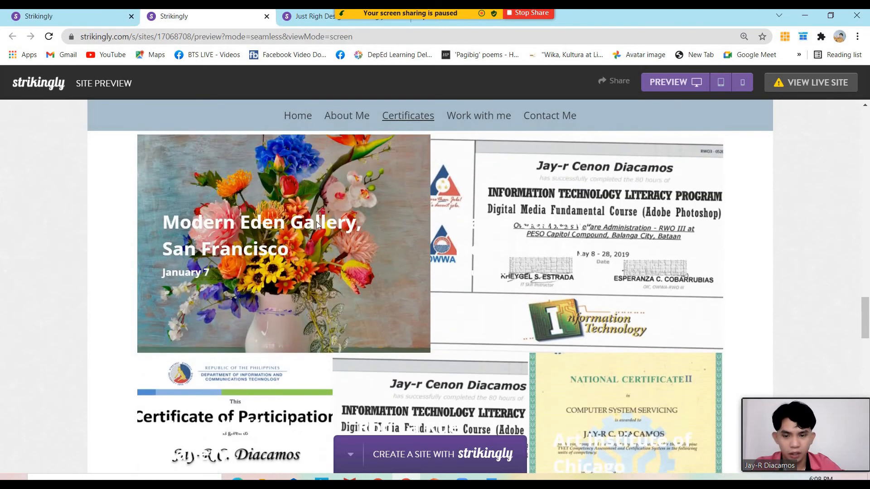
scroll(365, 217, "down", 8)
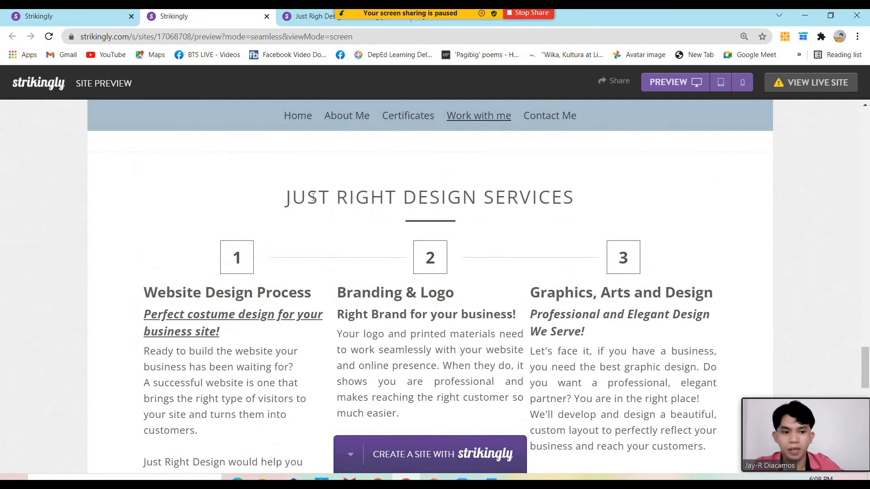
scroll(281, 252, "down", 12)
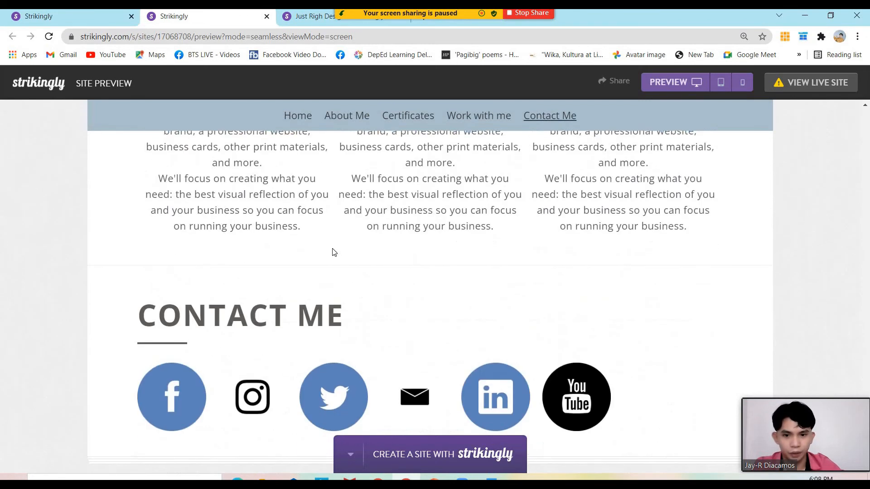
scroll(348, 254, "up", 2)
scroll(349, 254, "down", 1)
scroll(545, 264, "down", 1)
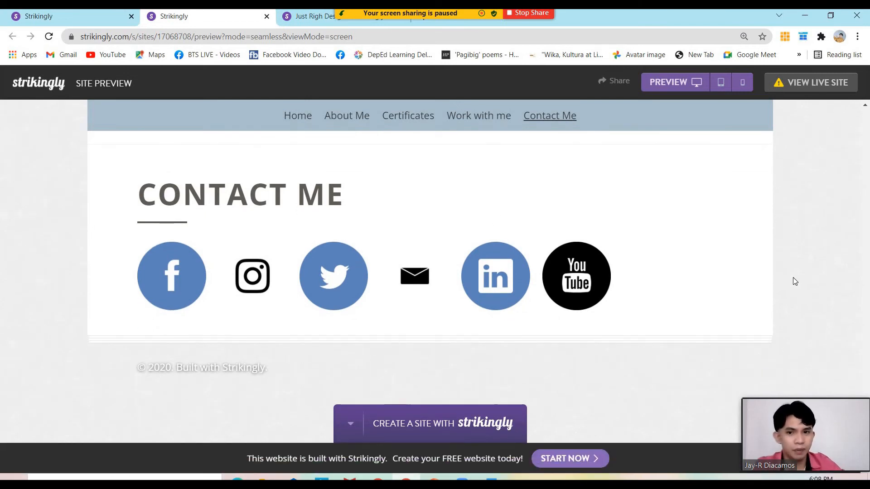
scroll(795, 281, "up", 15)
scroll(828, 317, "down", 13)
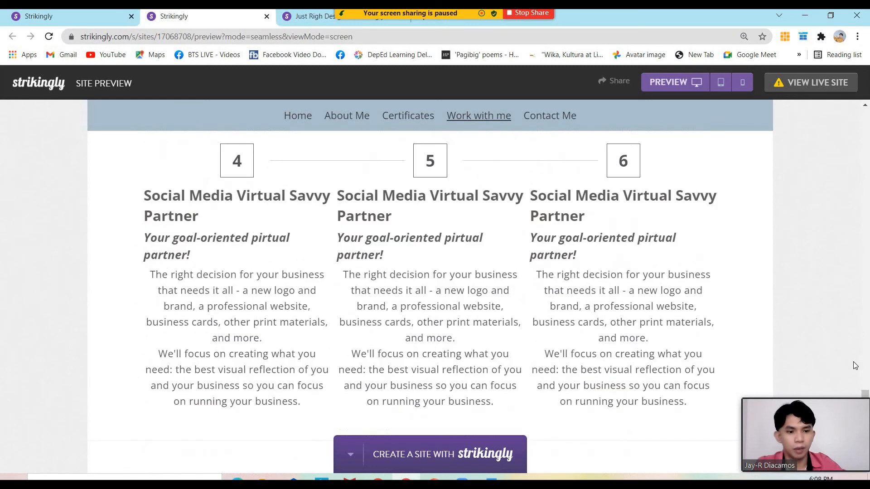
scroll(831, 366, "down", 2)
scroll(831, 367, "down", 1)
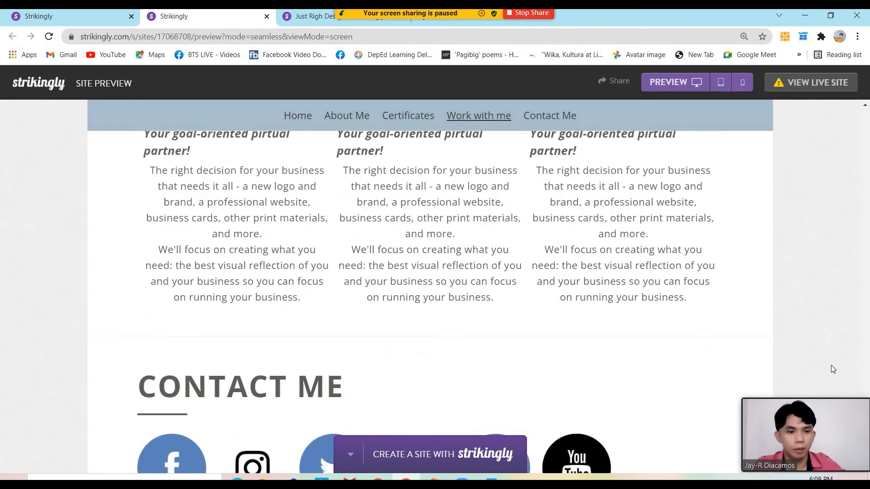
scroll(831, 366, "down", 1)
scroll(825, 358, "up", 8)
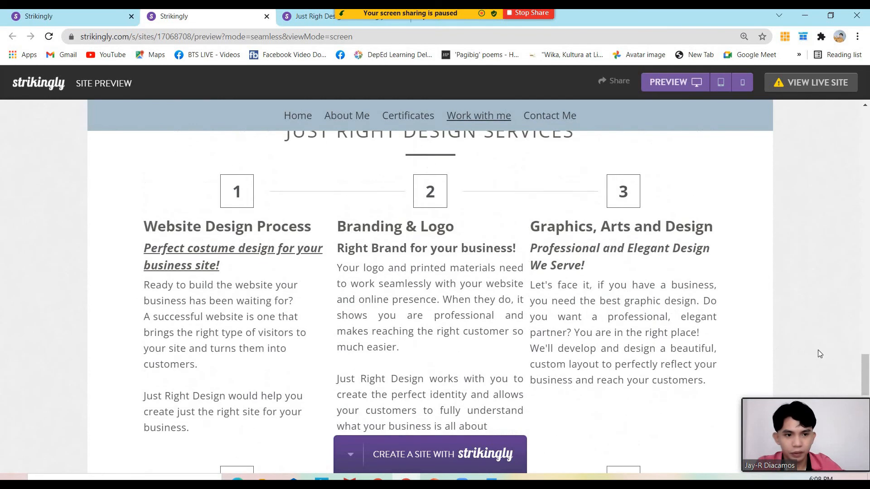
scroll(867, 307, "up", 10)
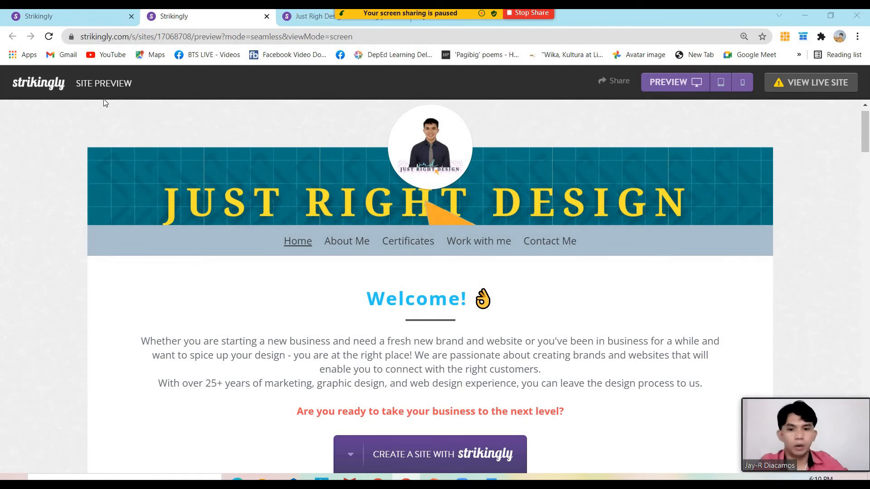
Back in the editor, open the Color Scheme custom picker for the first scheme colour, #605C57
left_click(72, 15)
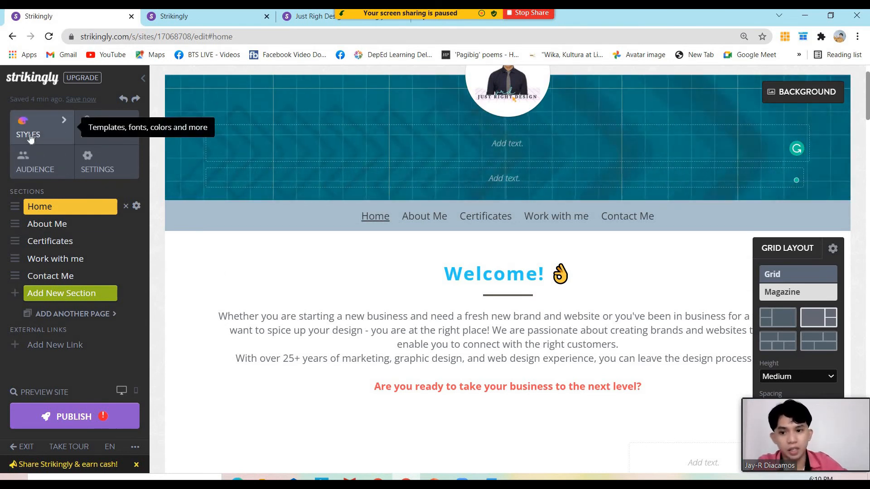
left_click(47, 136)
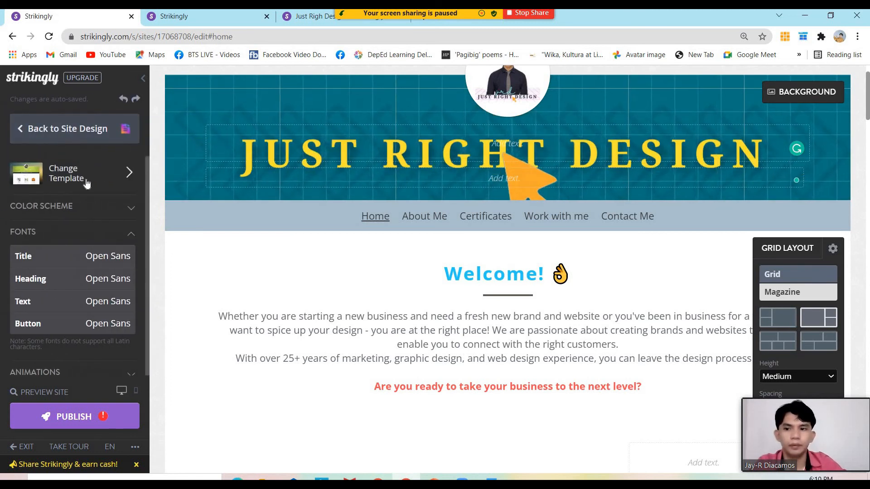
left_click(71, 206)
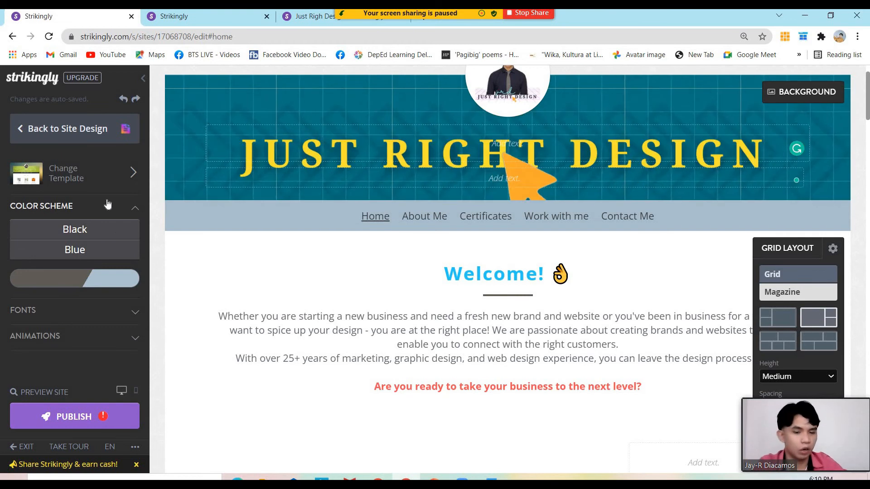
left_click(74, 250)
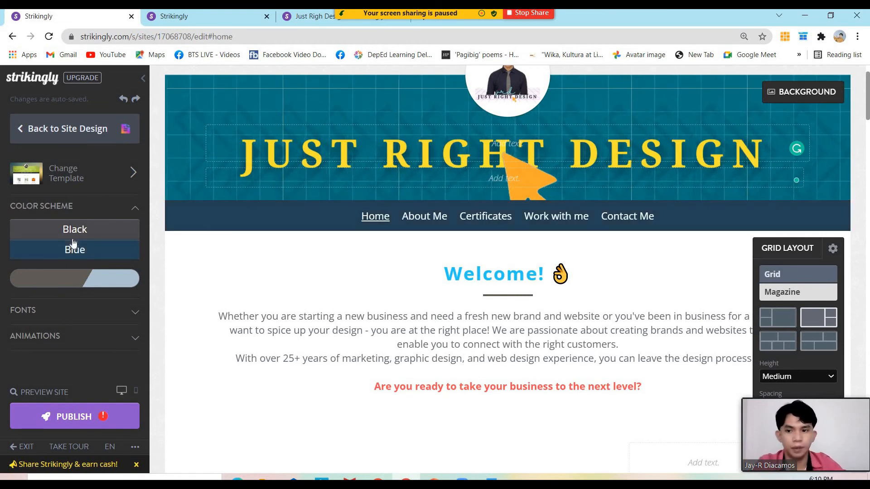
left_click(66, 280)
left_click(67, 280)
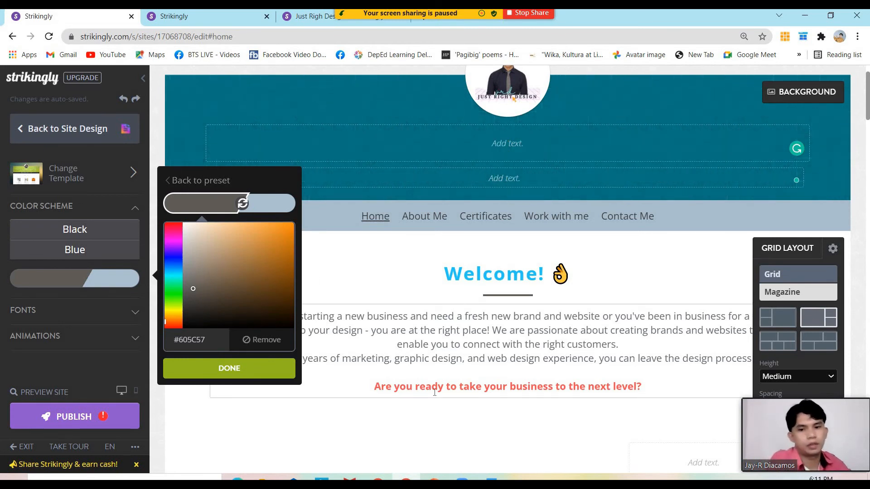
Set the first scheme colour to dark navy #1A3A45, copied from the Branding Kit palette slide
left_click(434, 478)
scroll(121, 380, "up", 3)
scroll(68, 272, "up", 15)
left_click(65, 196)
left_click(369, 290)
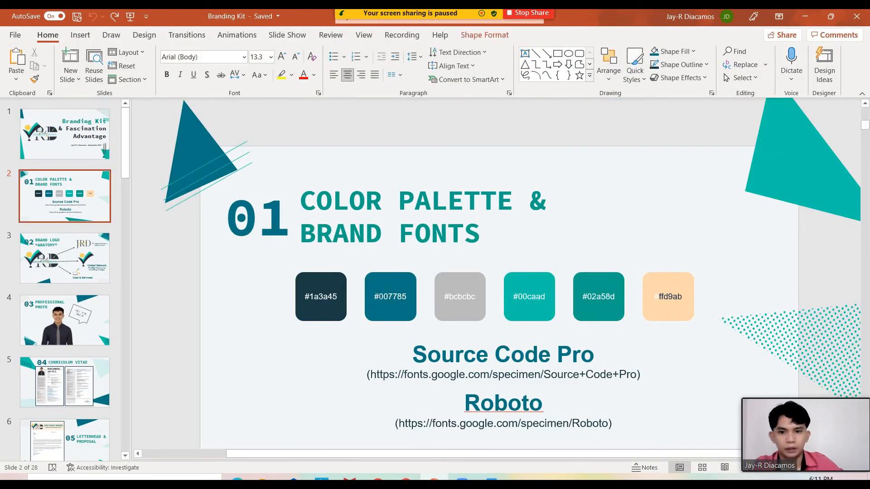
left_click(335, 298)
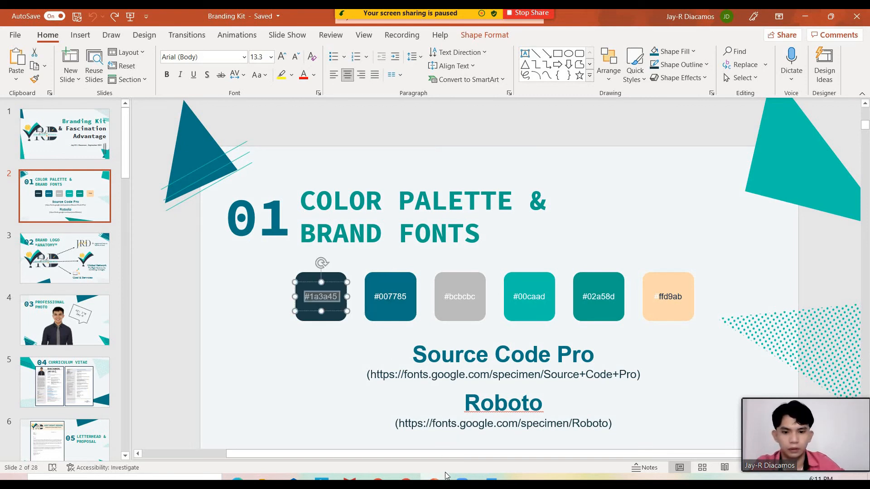
left_click(405, 478)
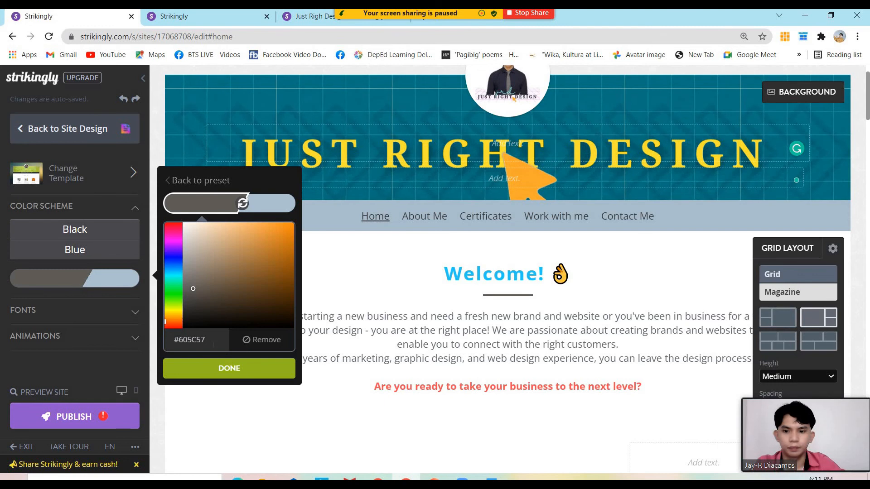
left_click(213, 344)
type("#1A3A45")
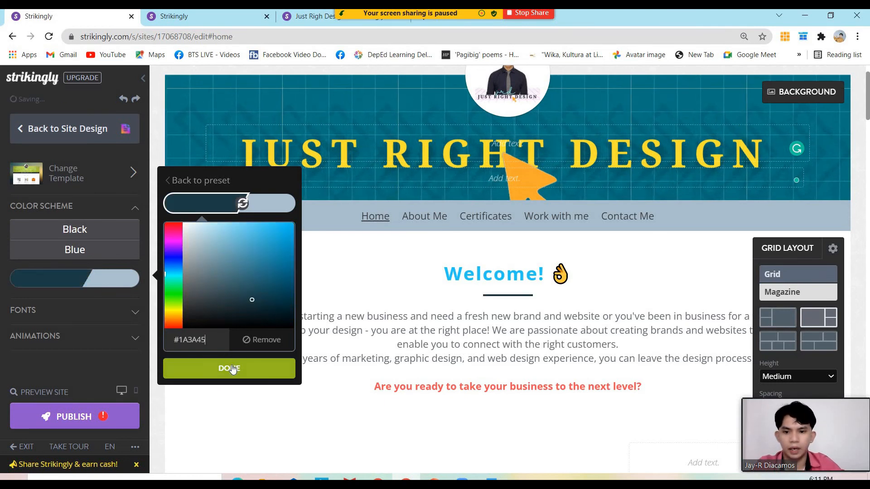
left_click(233, 369)
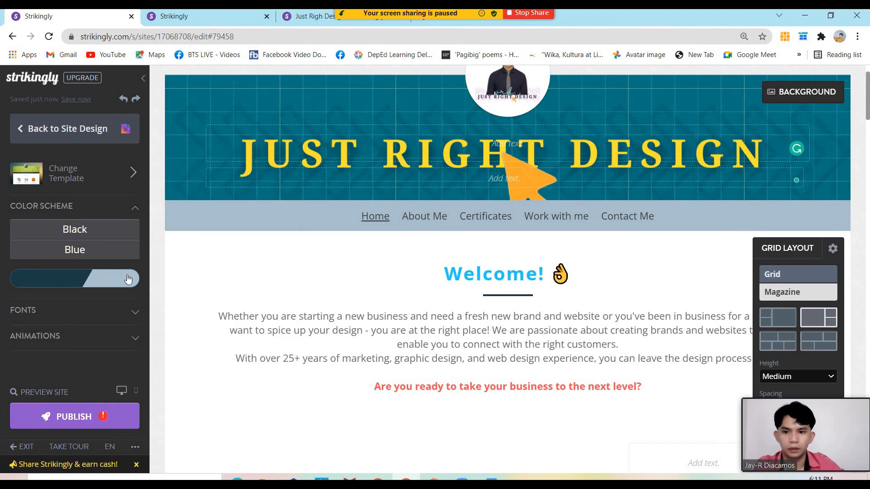
Set the second scheme colour to brand teal #007785, copied from the palette slide
left_click(114, 278)
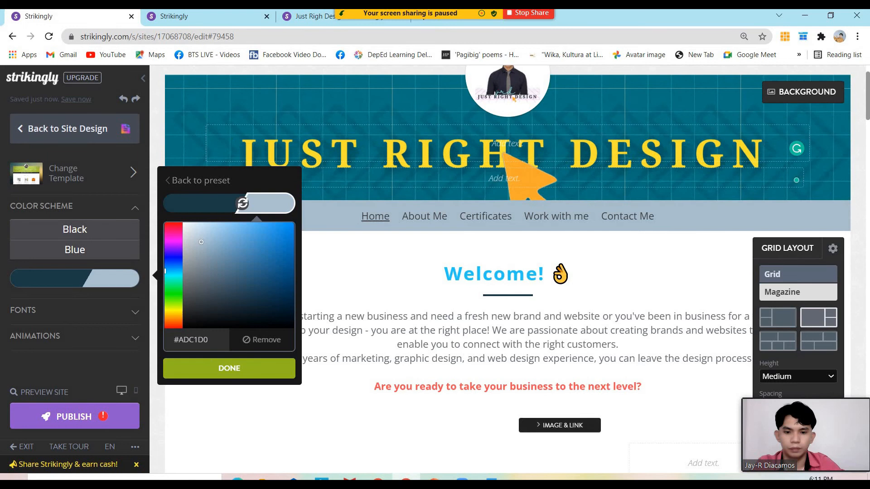
key("alt+Tab")
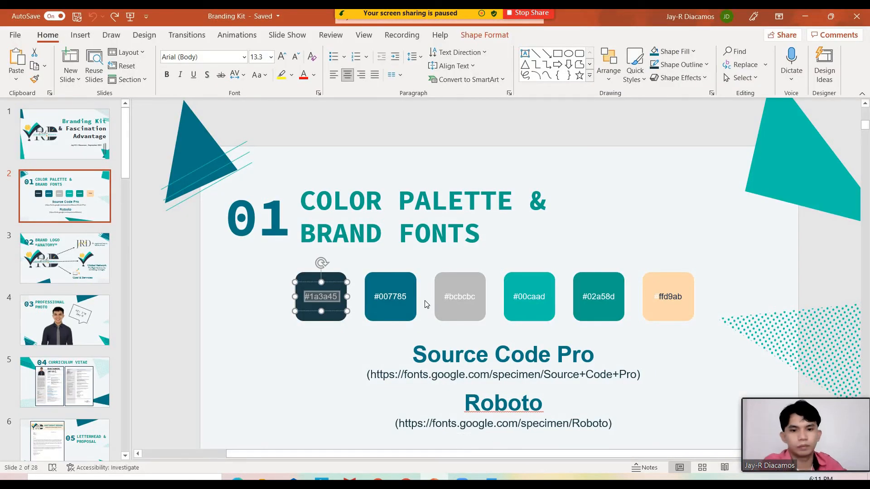
double_click(398, 297)
key("ctrl+c")
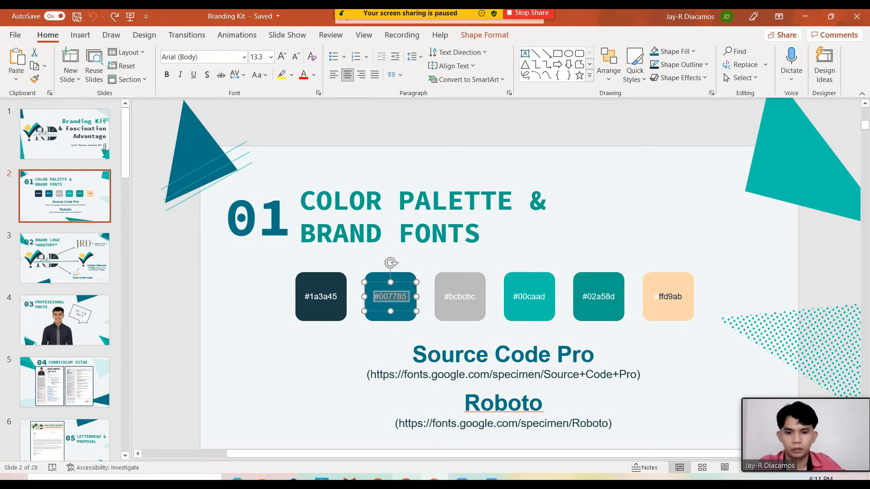
left_click(378, 479)
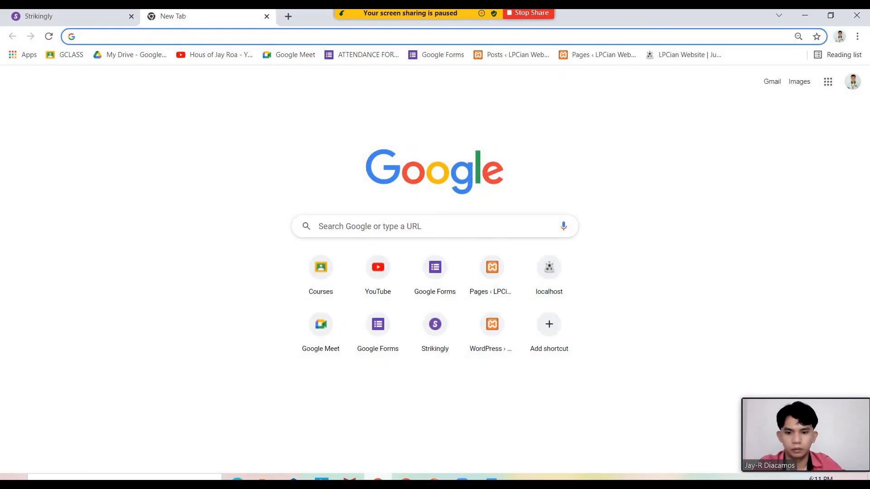
left_click(378, 479)
left_click(406, 479)
left_click_drag(173, 340, 224, 362)
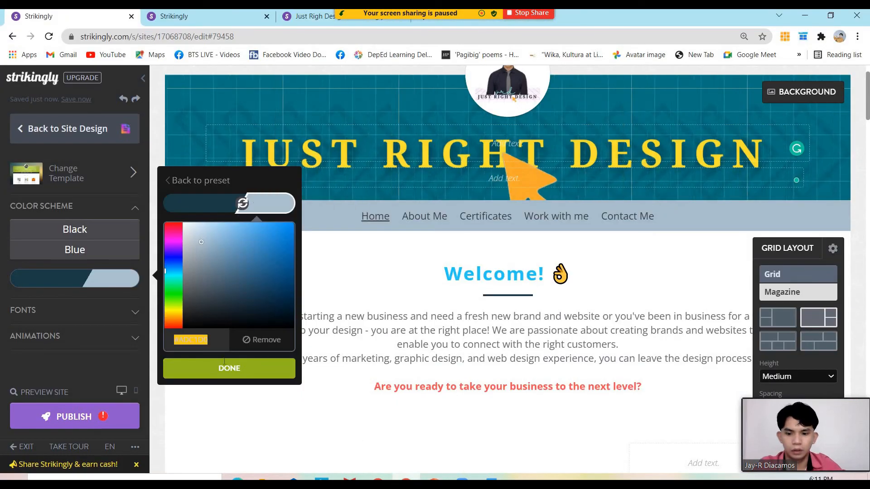
key("ctrl+v")
left_click(227, 368)
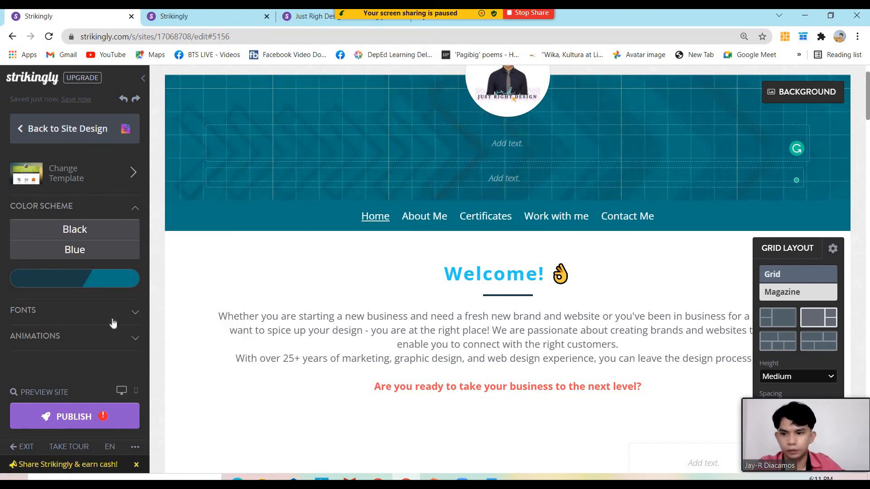
Set the title font to Source Code Pro, copied from the slide and found in Google fonts
left_click(85, 311)
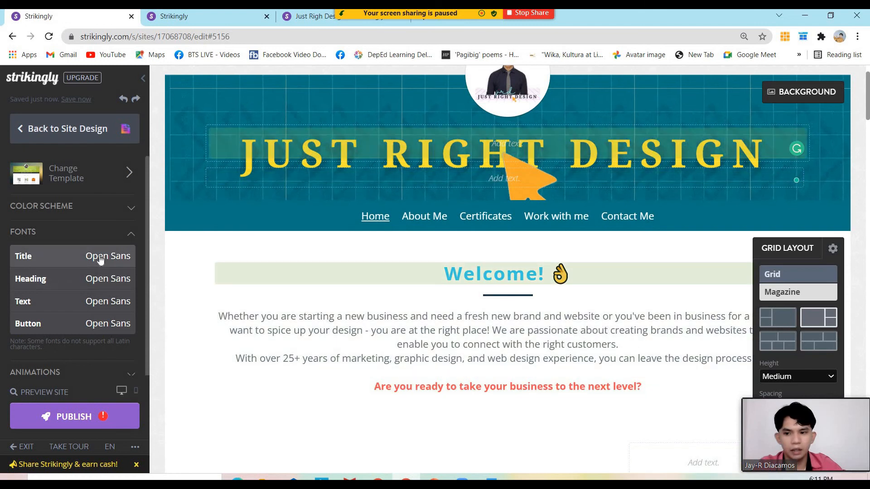
double_click(101, 259)
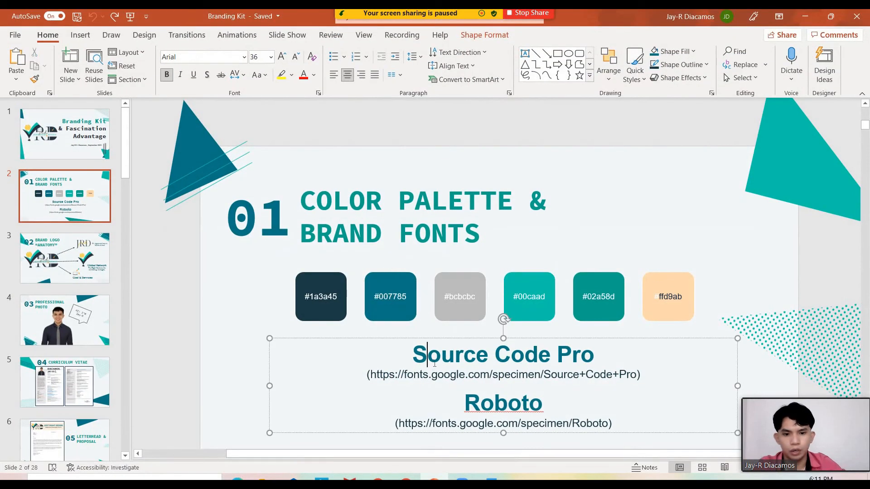
left_click_drag(413, 355, 655, 353)
key("ctrl+c")
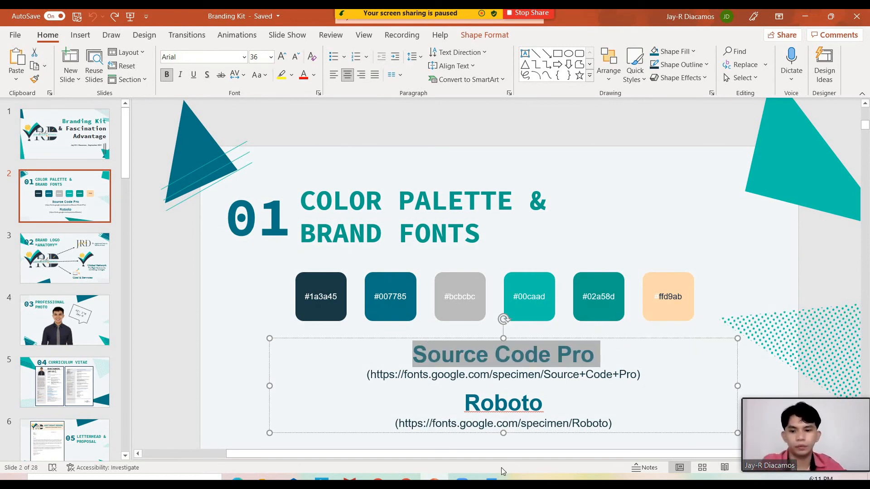
left_click(406, 477)
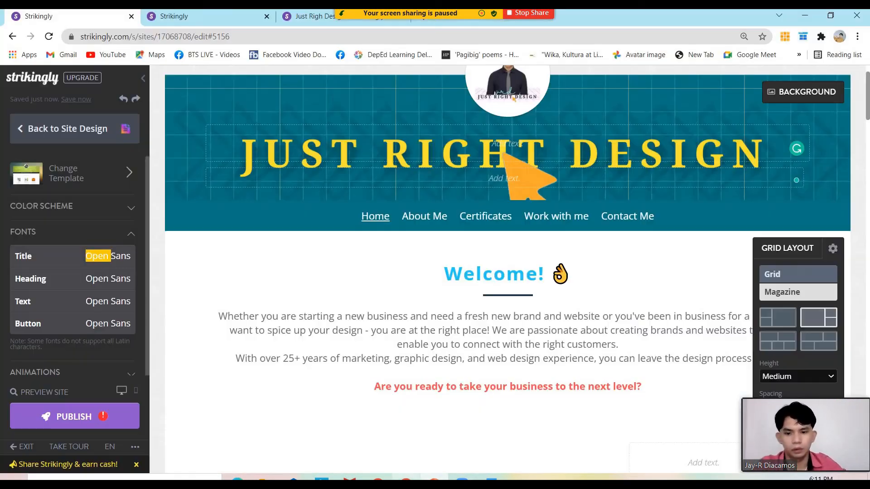
left_click(111, 258)
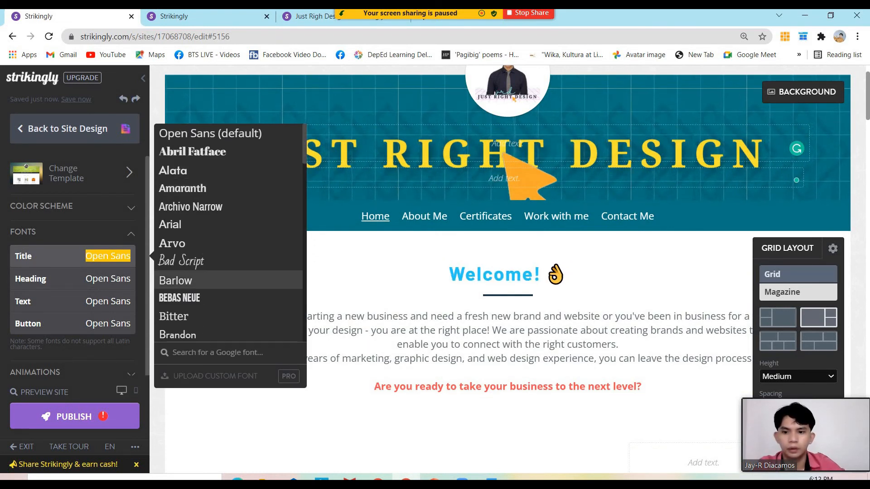
left_click(197, 356)
key("ctrl+v")
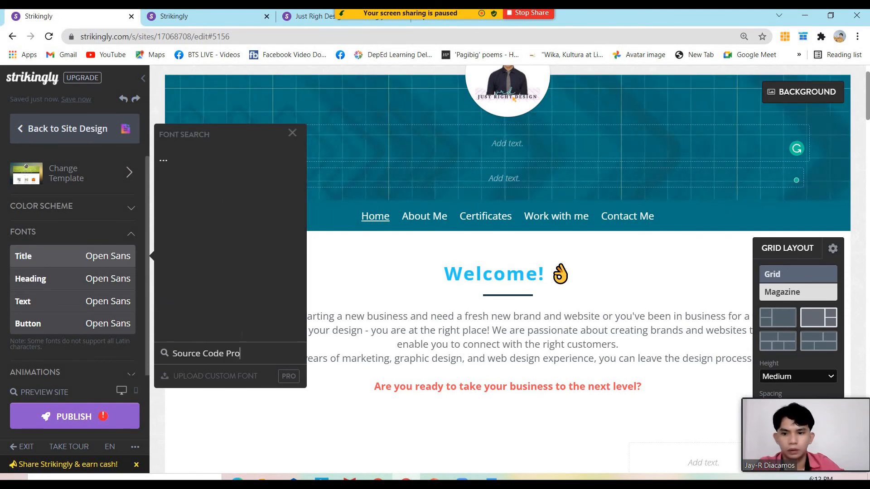
left_click(190, 159)
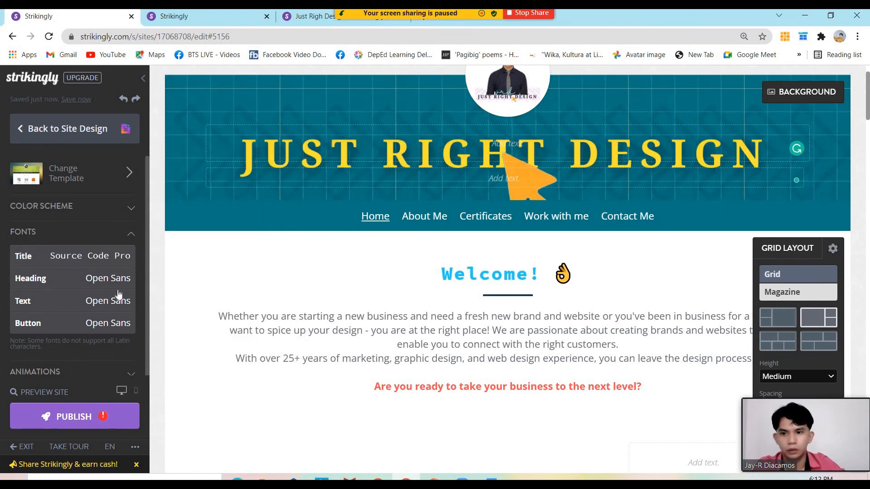
Set the heading, body text and button fonts to Roboto
left_click(115, 281)
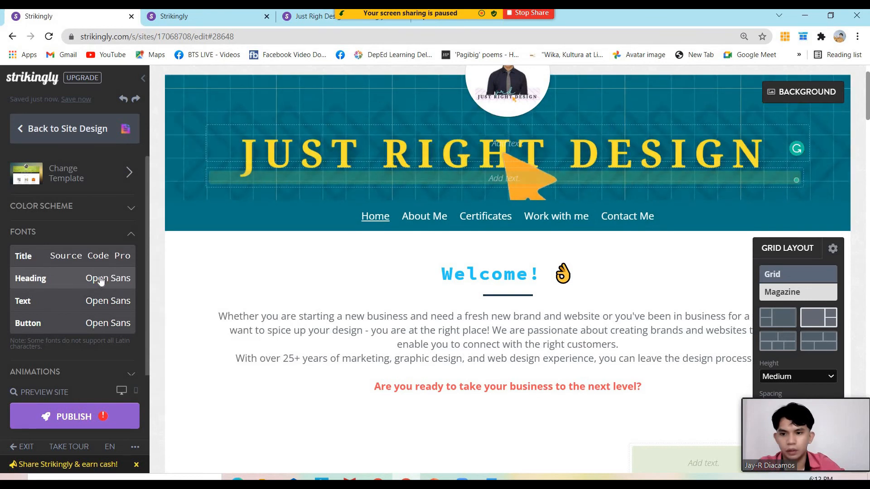
left_click(98, 281)
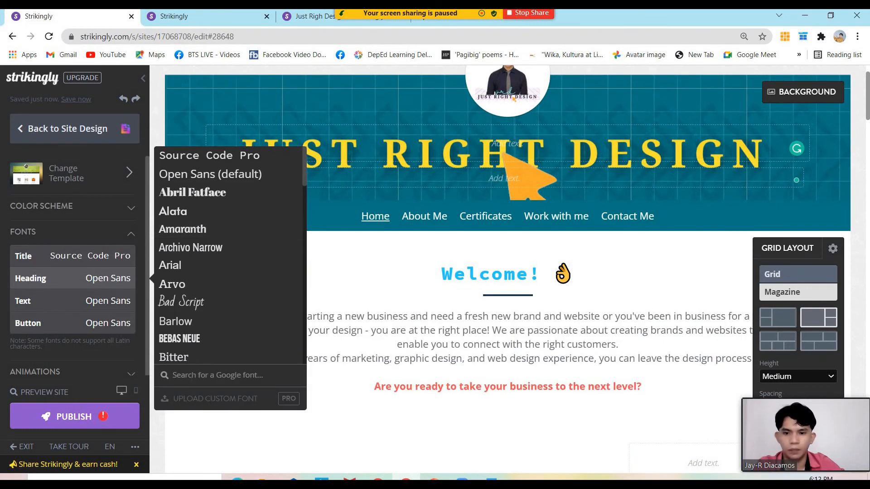
type("roboto")
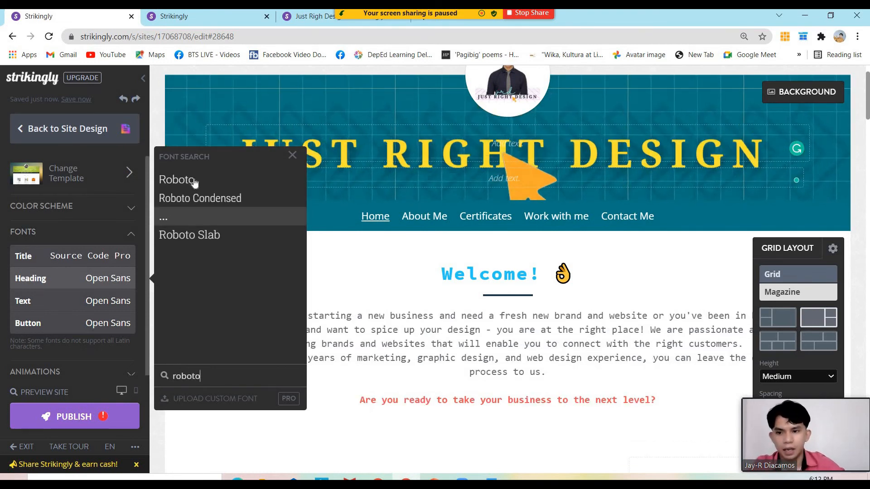
left_click(177, 179)
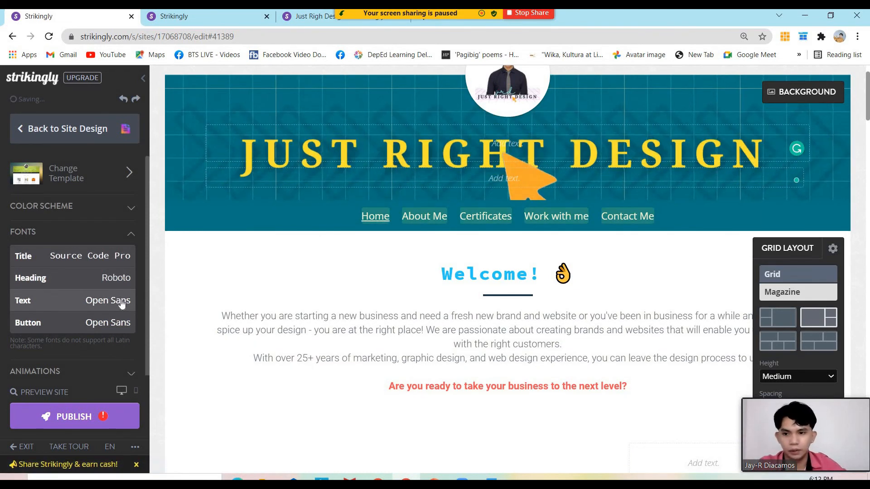
left_click(114, 303)
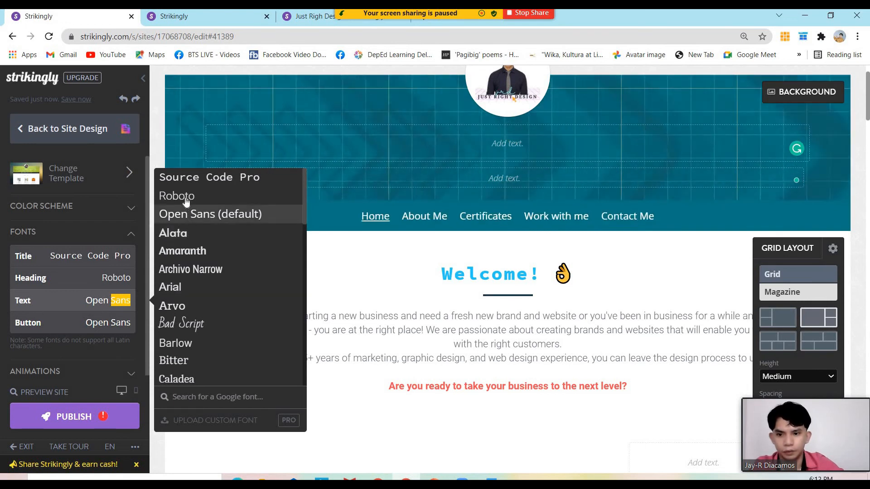
left_click(182, 195)
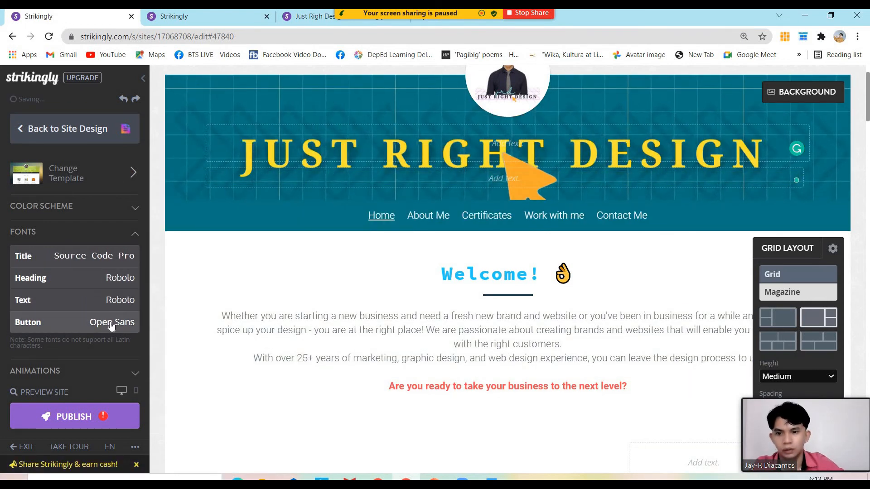
left_click(117, 322)
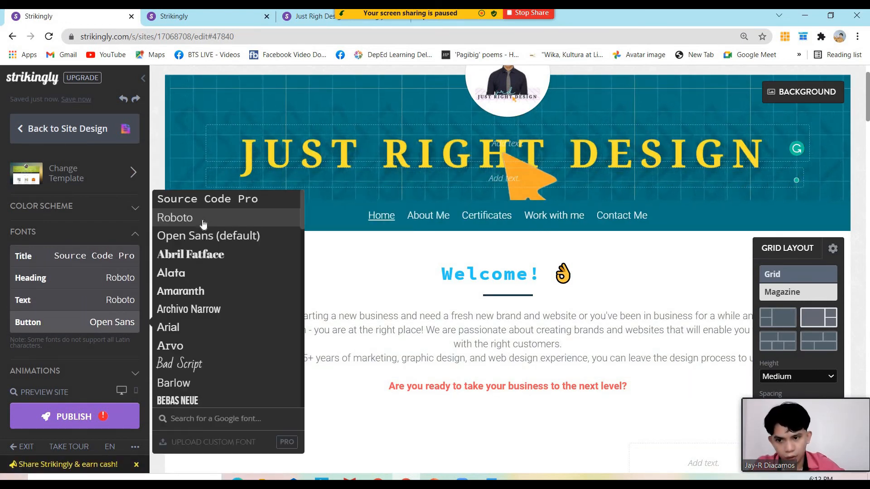
left_click(204, 222)
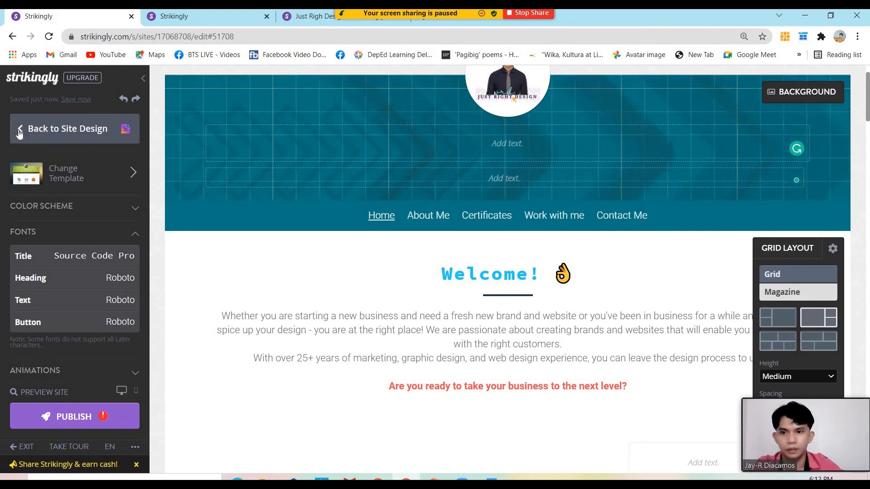
left_click(19, 131)
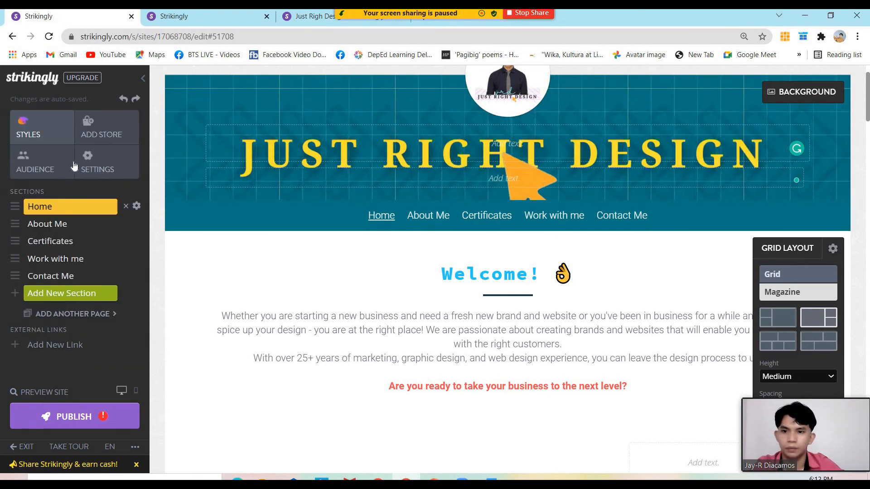
left_click(116, 179)
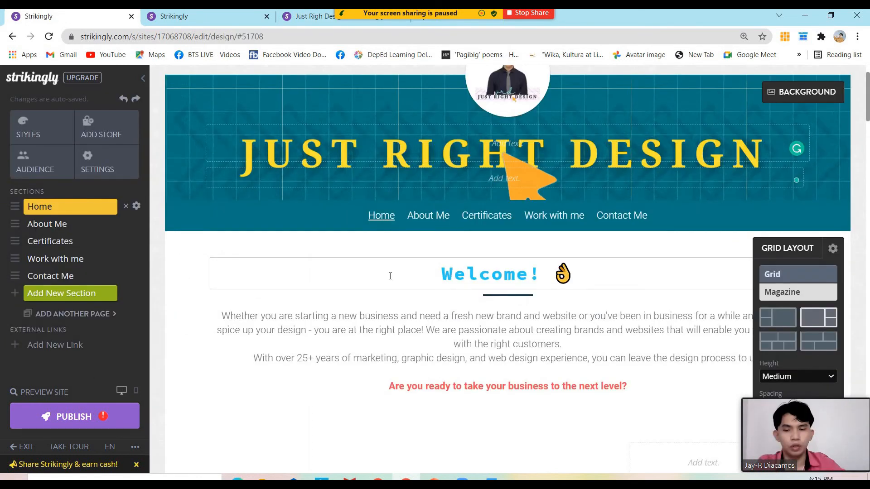
In Domains, replace the default MyStrikingly.com address name with jrdjustrighdesignPH and update it
left_click(109, 168)
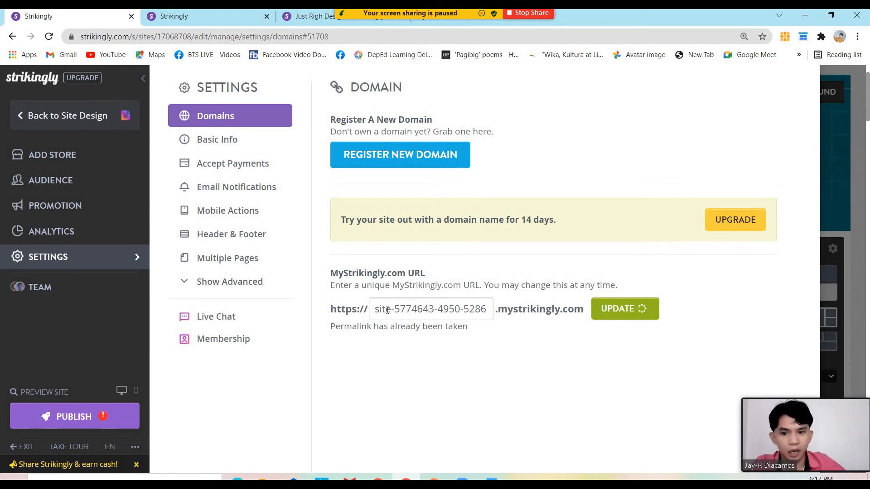
left_click_drag(376, 308, 492, 304)
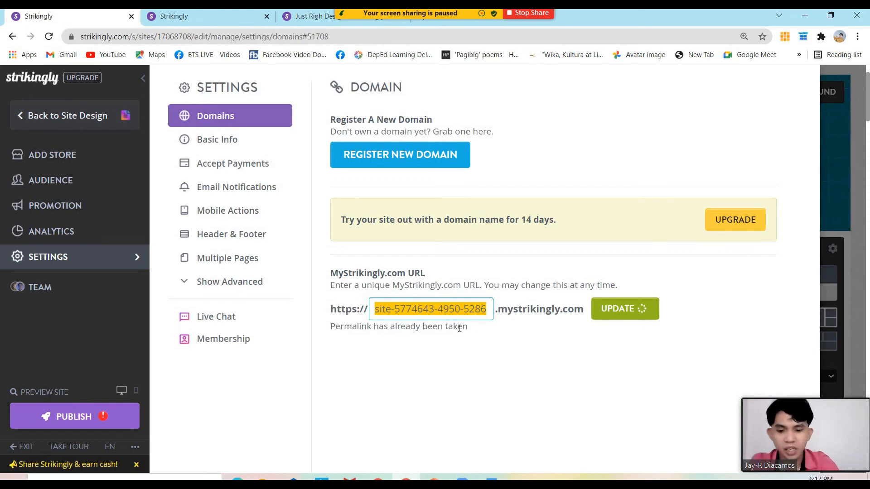
type("jrd")
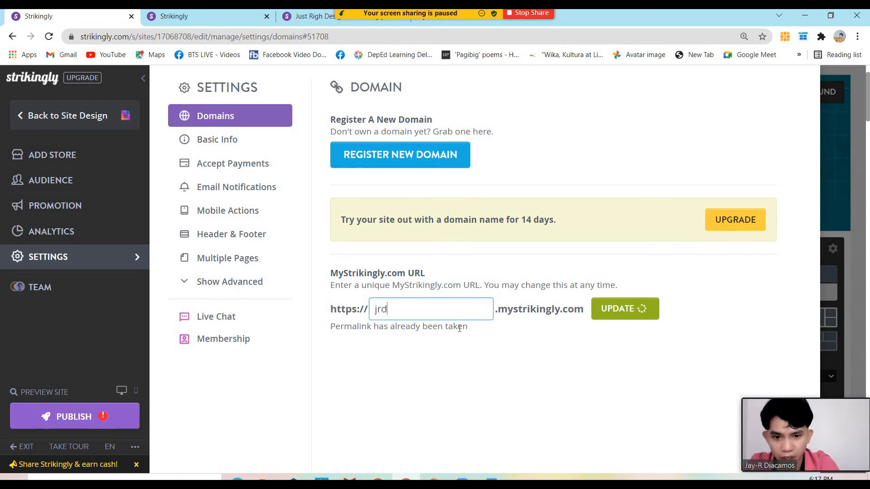
type("justrighde")
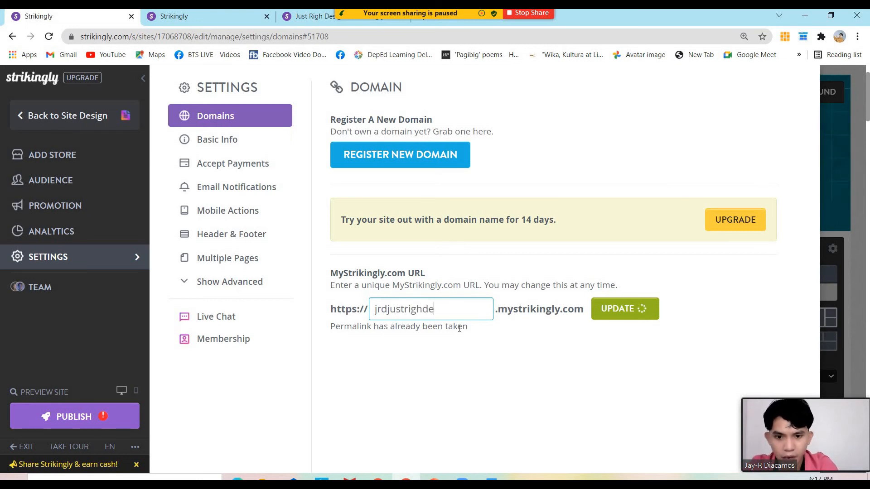
type("signPH")
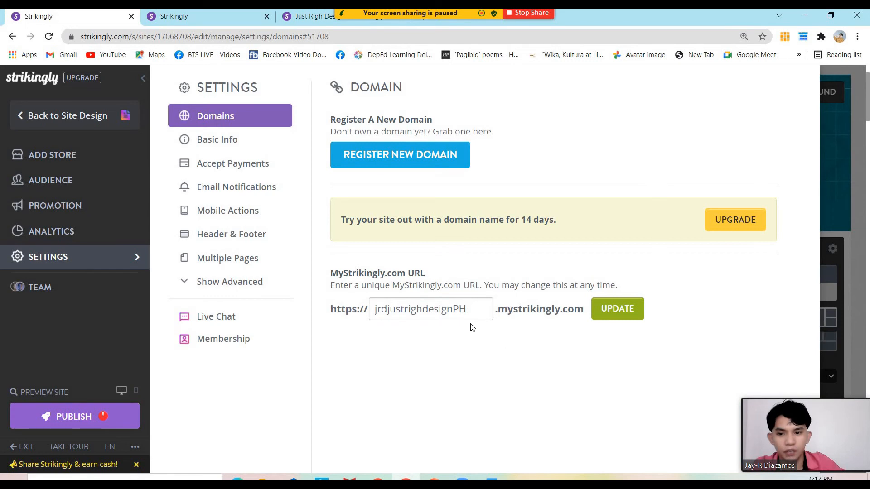
left_click_drag(484, 309, 374, 309)
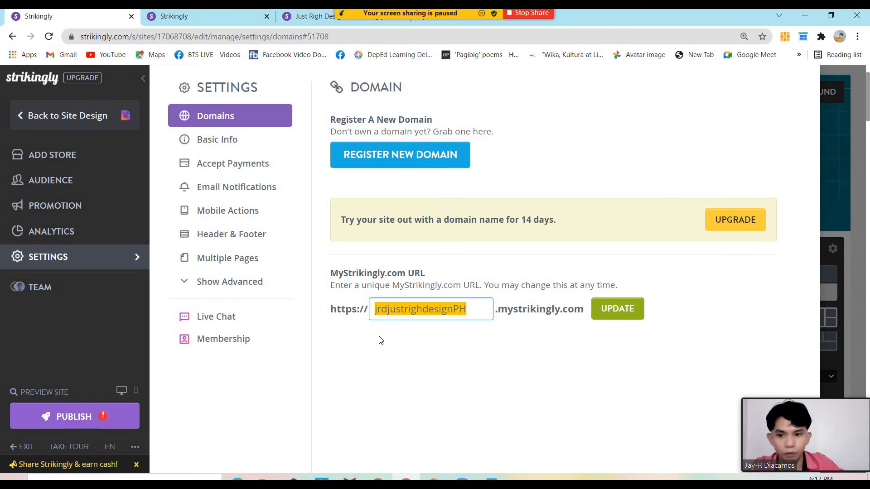
left_click(610, 315)
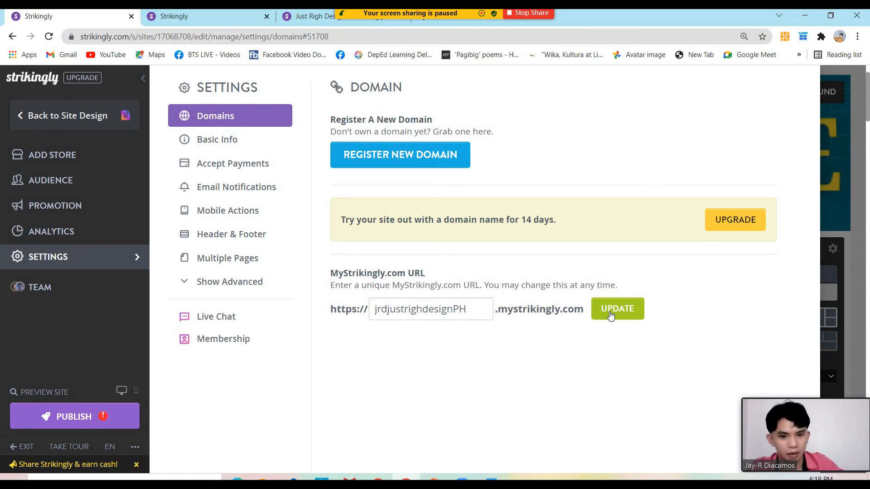
left_click(611, 314)
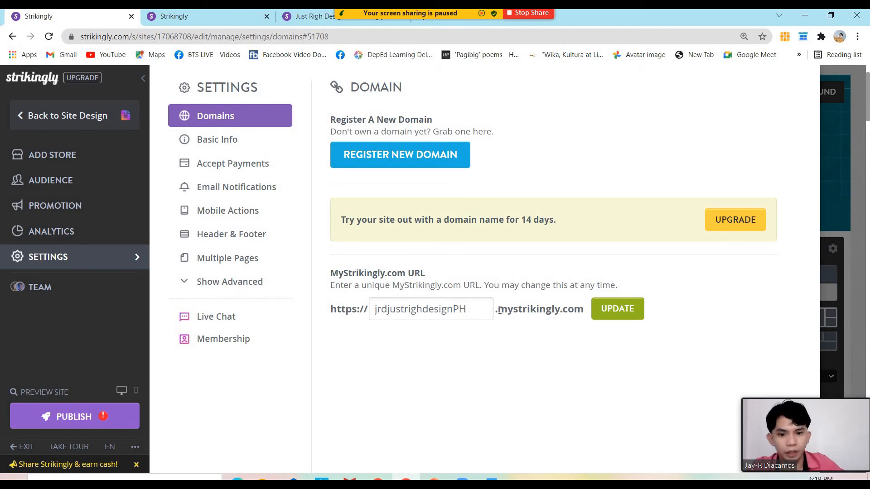
Recheck the jrdjustrighdesignPH address name and its .mystrikingly.com suffix in the URL field
left_click_drag(500, 310, 586, 318)
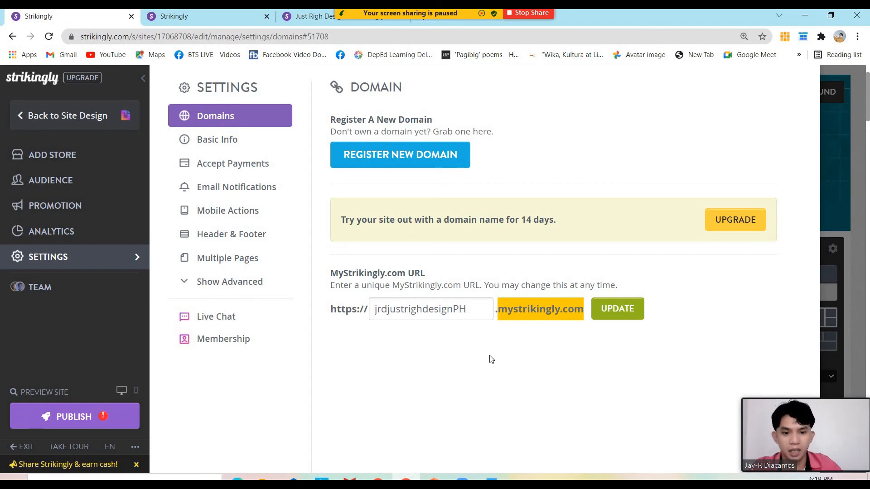
left_click(375, 312)
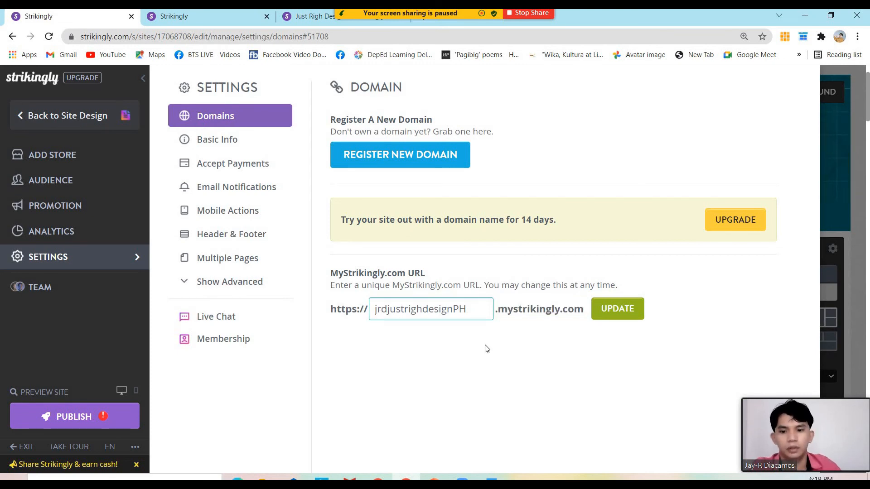
In Basic Info, change the site title from Just's Site to Just Right Design
left_click(268, 144)
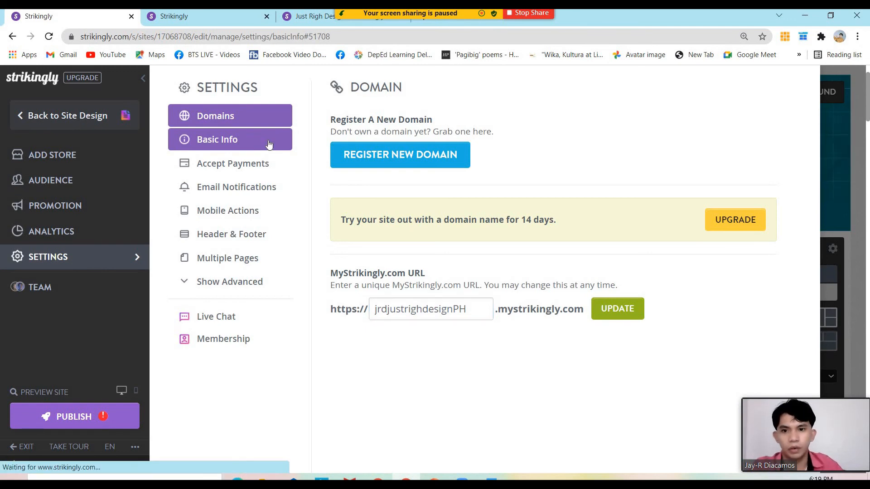
triple_click(408, 140)
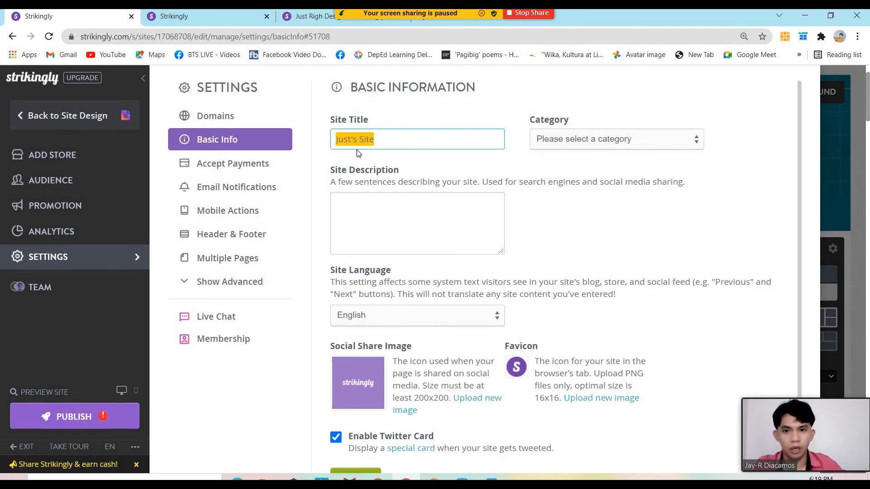
type("Just")
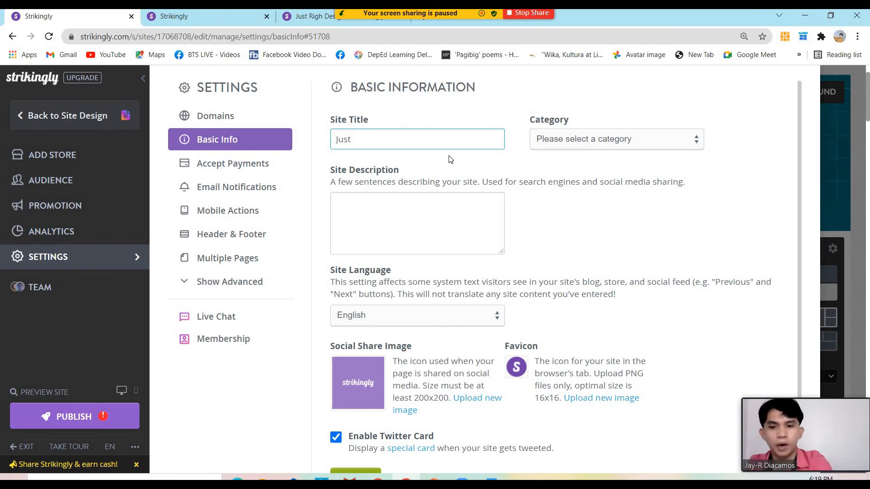
type(" Right")
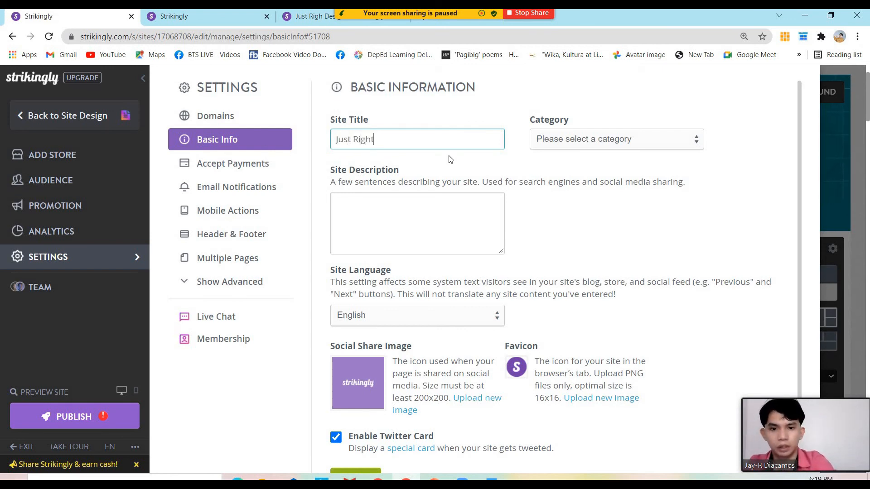
type(" Design")
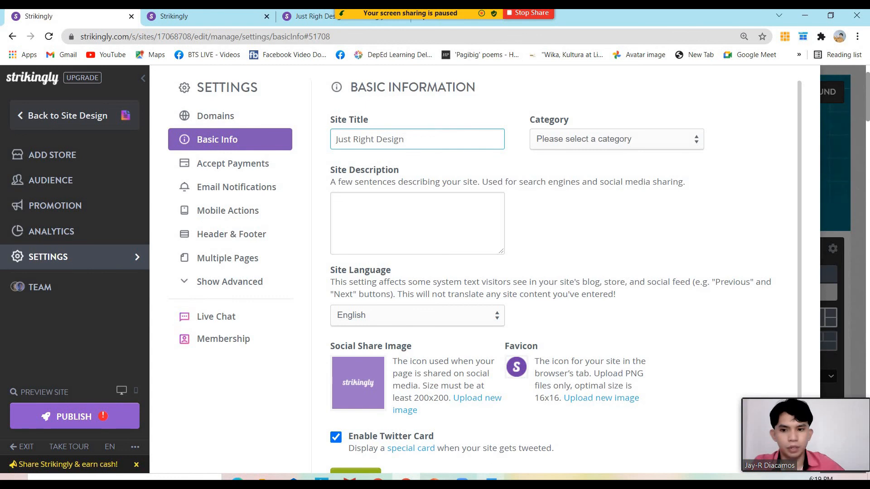
Select the closing paragraph of the JRD SOLUTIONS ABOUT US Word document
left_click(491, 478)
left_click(457, 290)
left_click_drag(459, 291, 268, 269)
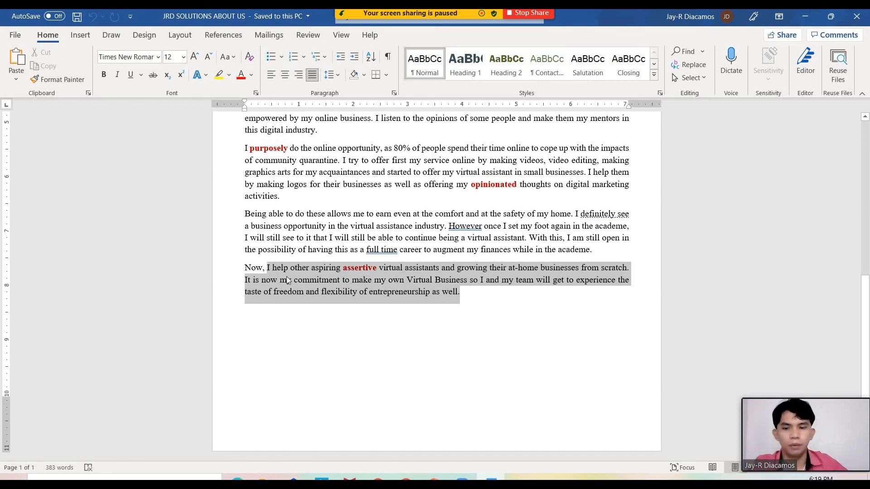
Paste the closing About Us paragraph, ending "flexibility of entrepreneurship as well.", as the Site Description
key("alt+Tab")
left_click(390, 233)
key("ctrl+v")
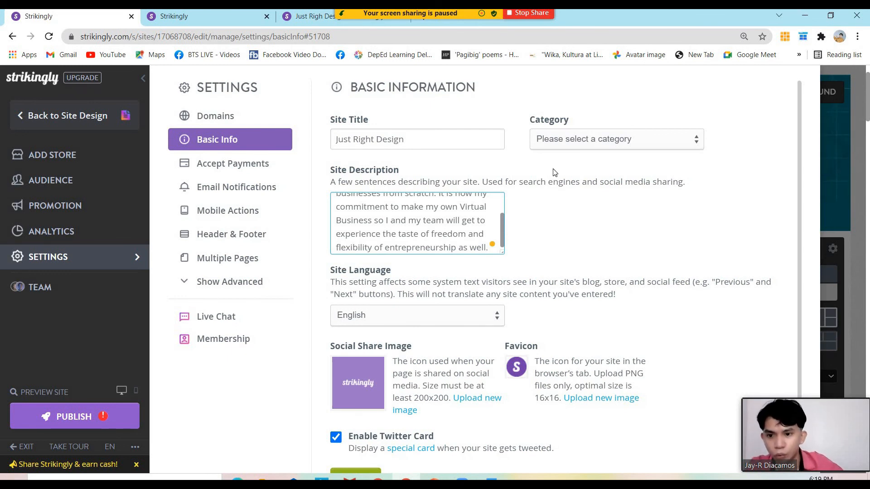
Set the site category to Portfolio, save Basic Info, and go back to Domains
left_click(563, 144)
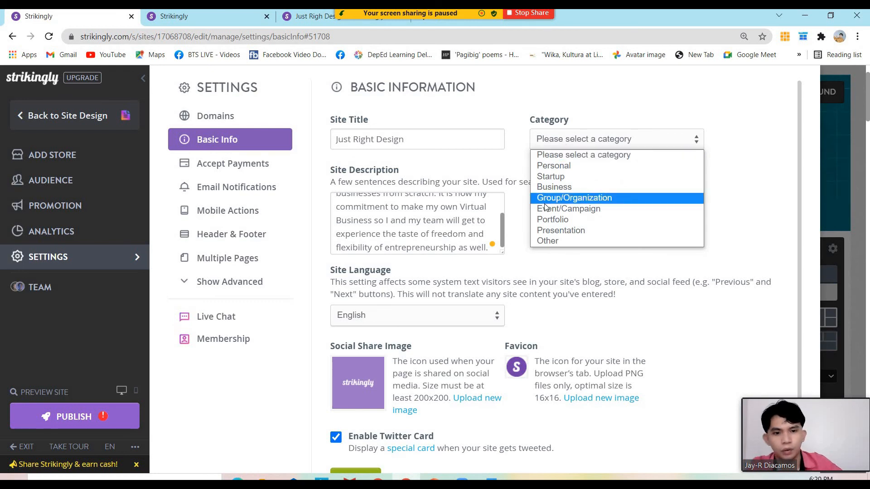
left_click(566, 221)
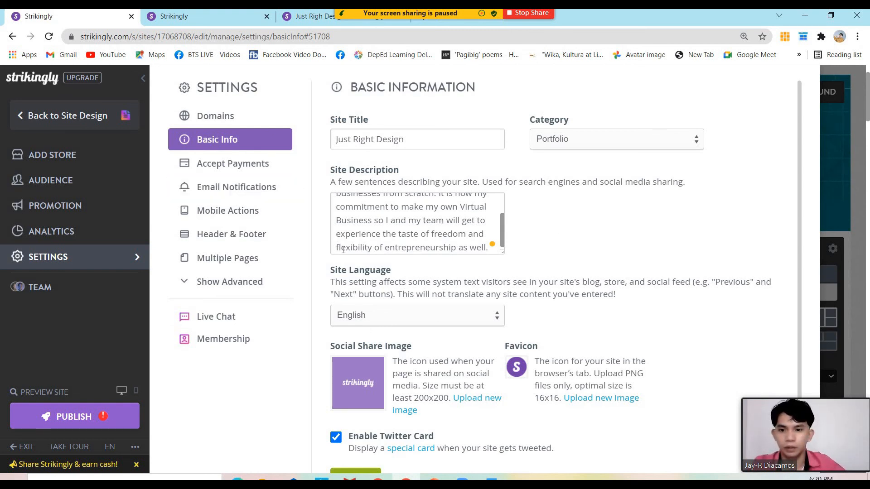
scroll(337, 250, "down", 2)
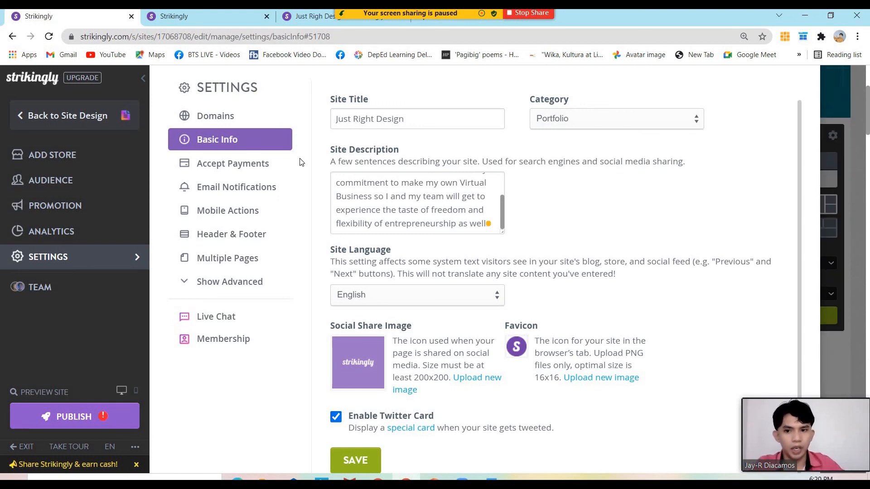
left_click(364, 461)
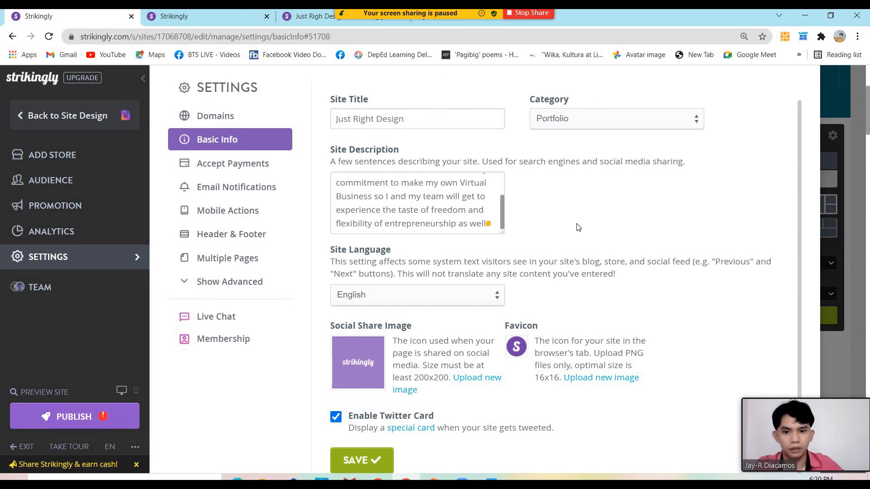
left_click(256, 122)
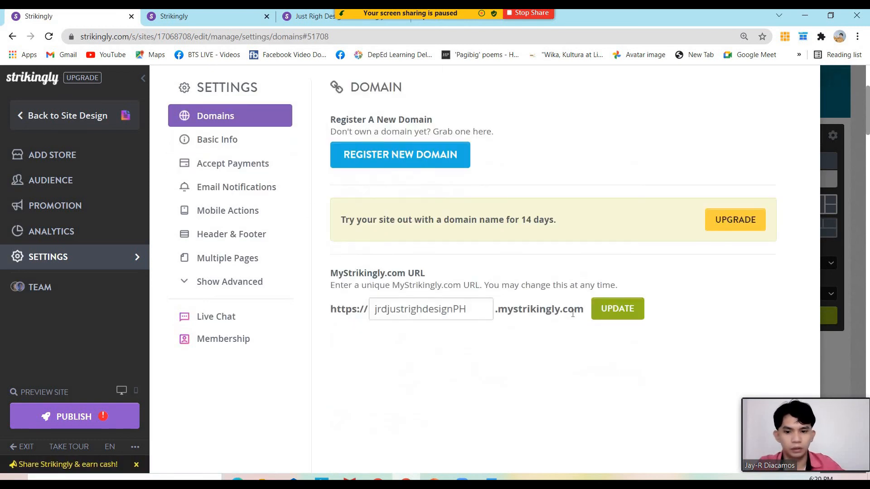
Publish as a free site live at jrdjustrighdesignph.mystrikingly.com and open it in a new tab
left_click(146, 80)
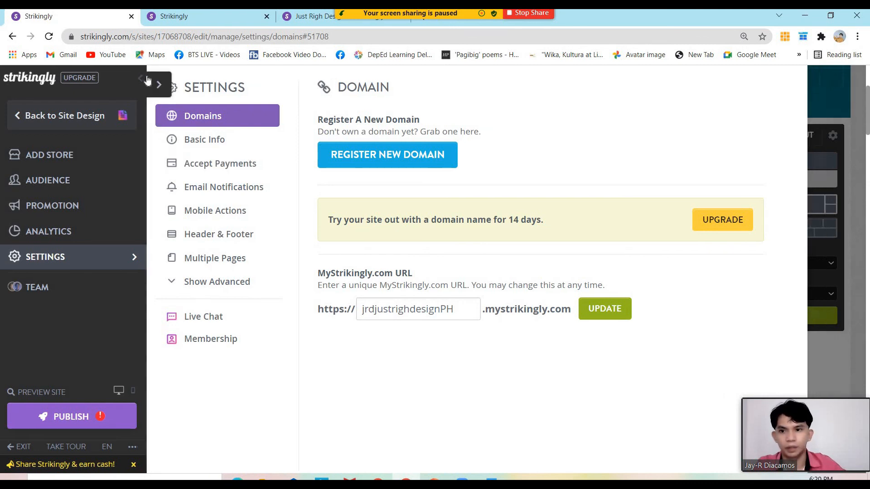
scroll(521, 331, "down", 15)
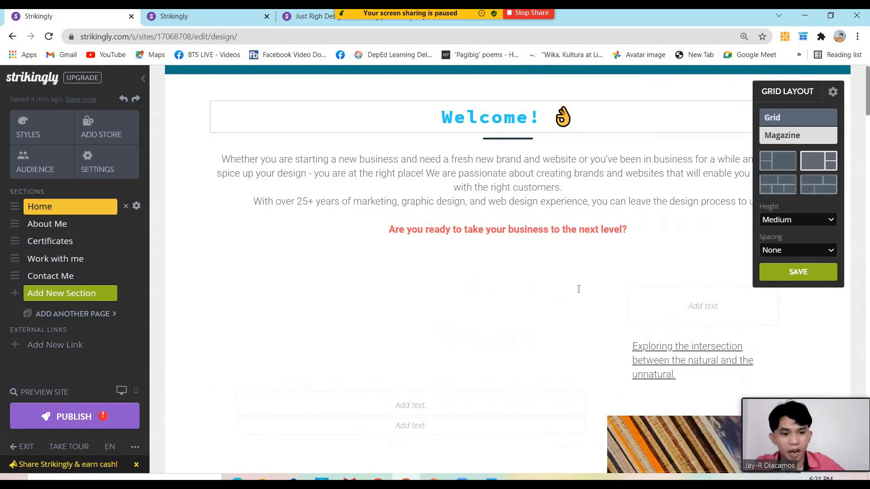
scroll(522, 331, "down", 15)
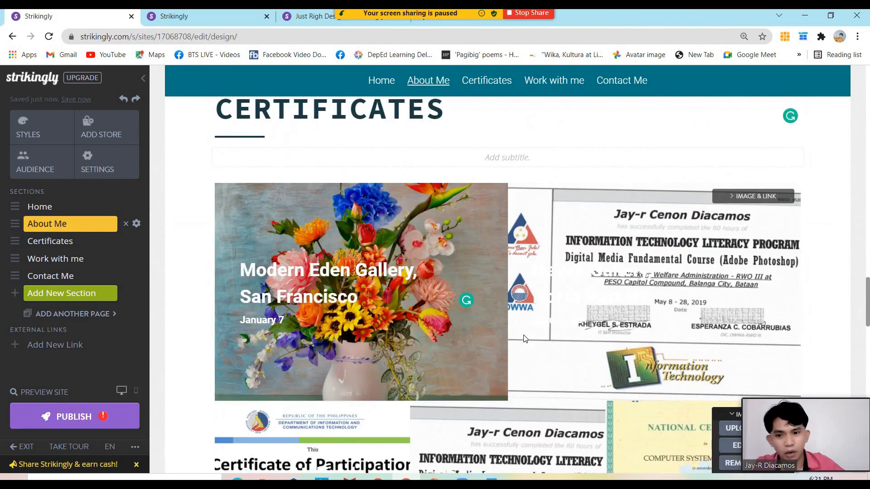
scroll(524, 323, "up", 10)
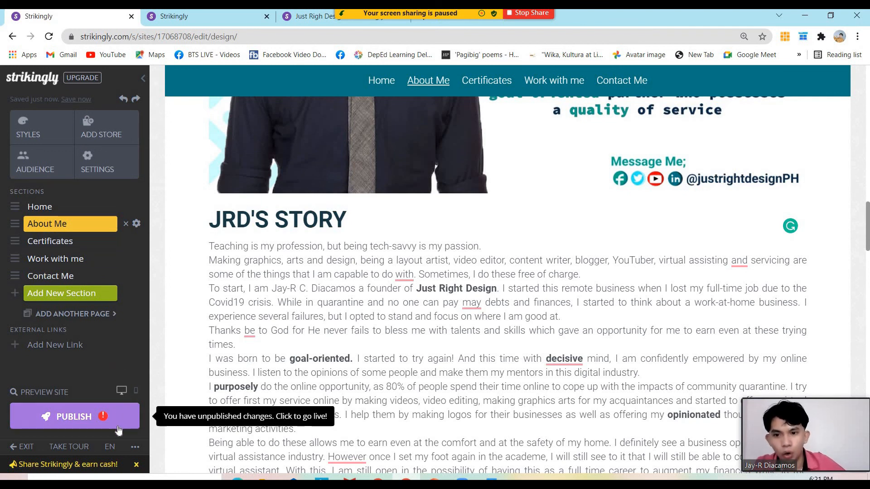
left_click(80, 417)
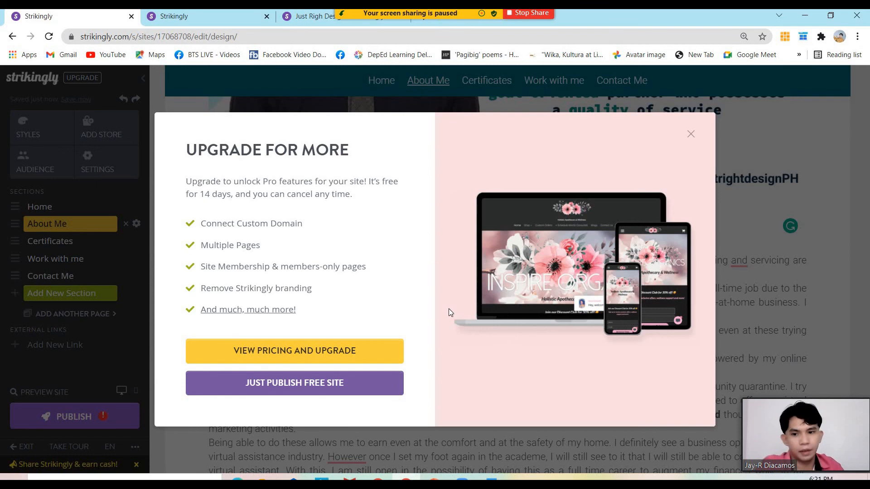
left_click(292, 385)
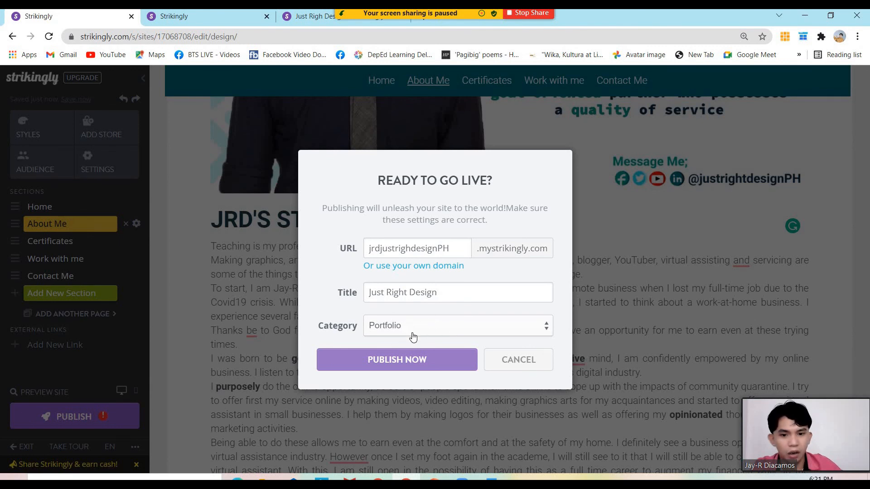
left_click(429, 364)
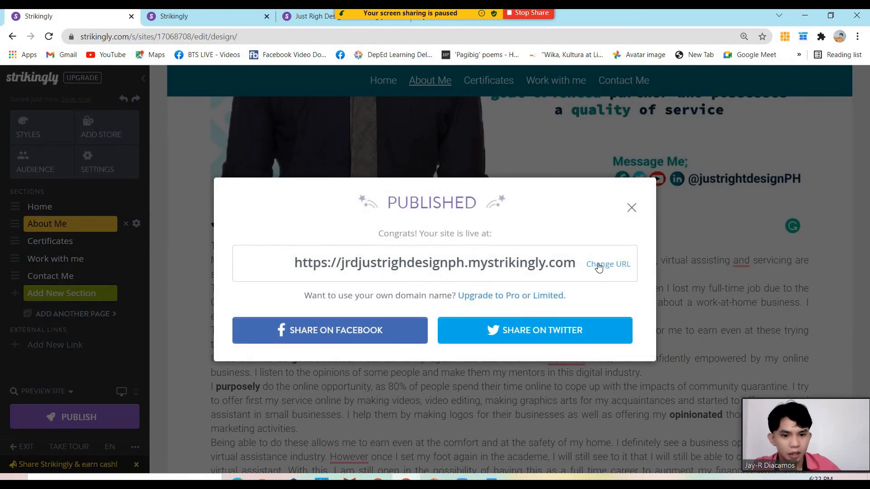
left_click(459, 270)
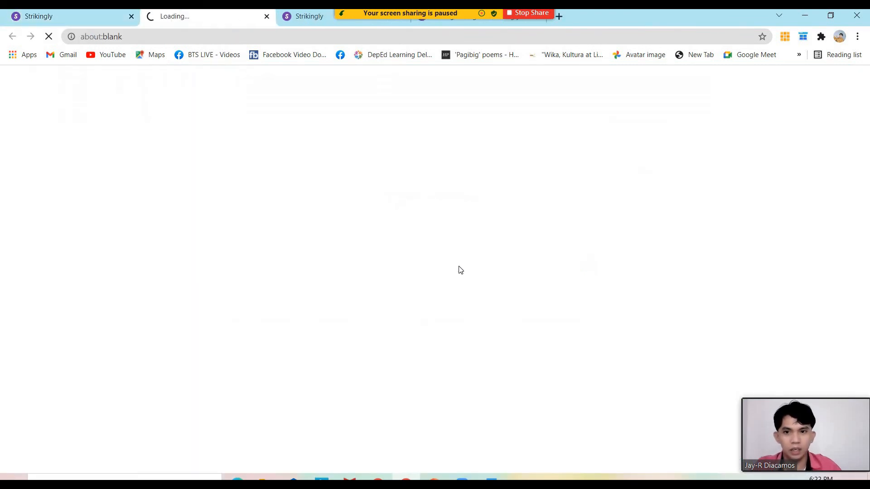
left_click(85, 17)
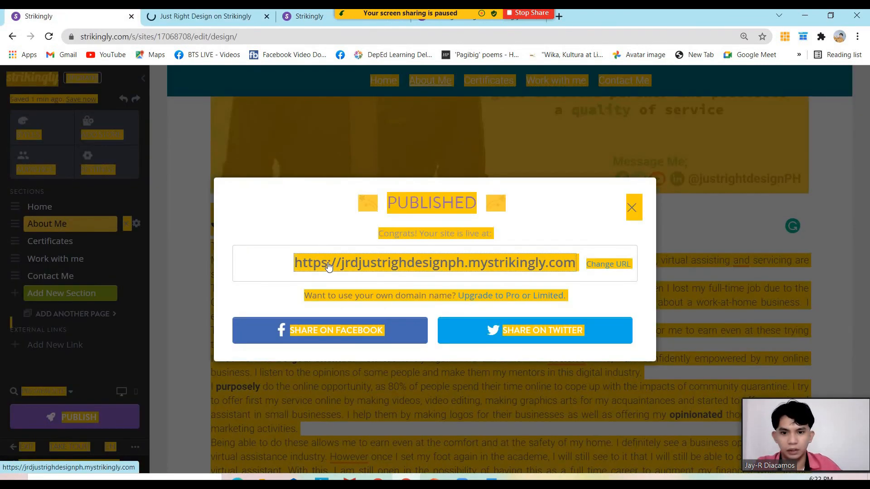
Open the published live site's URL in a new tab and let it fully load
left_click(327, 268)
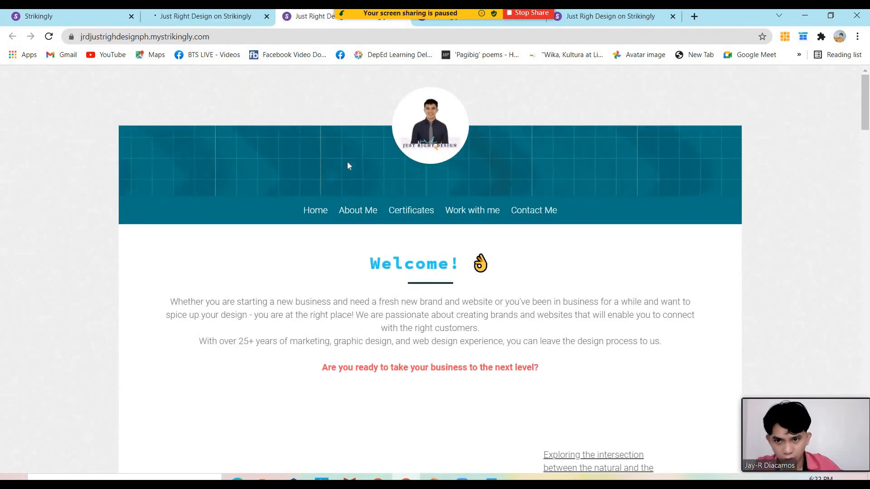
left_click(196, 17)
left_click(299, 18)
left_click(210, 21)
left_click(314, 20)
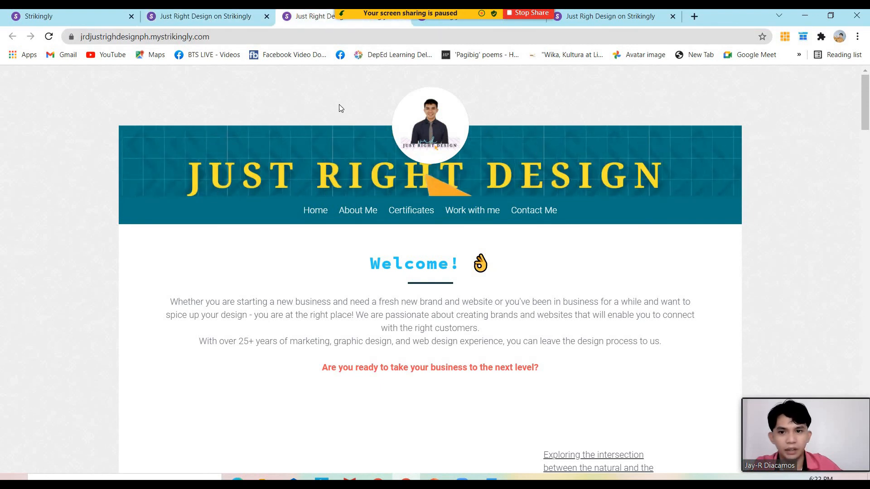
Scroll through the live Just Right Design site to review its restyled sections
scroll(349, 160, "down", 10)
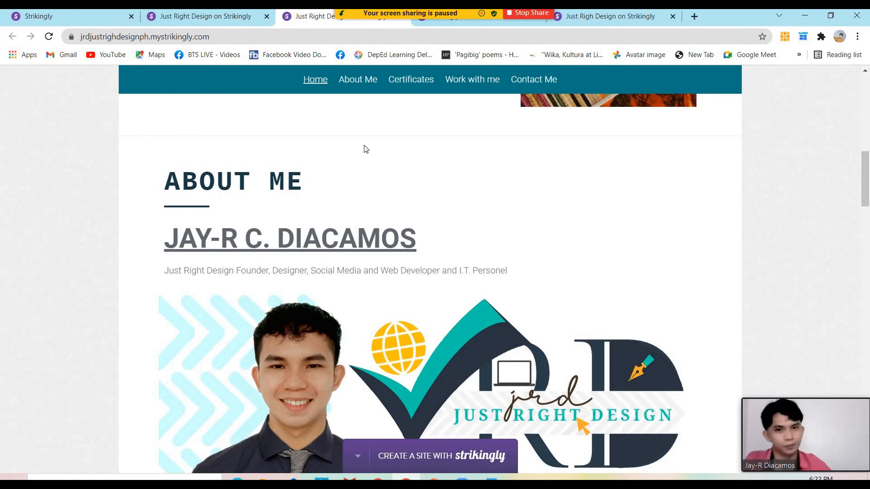
scroll(366, 149, "down", 10)
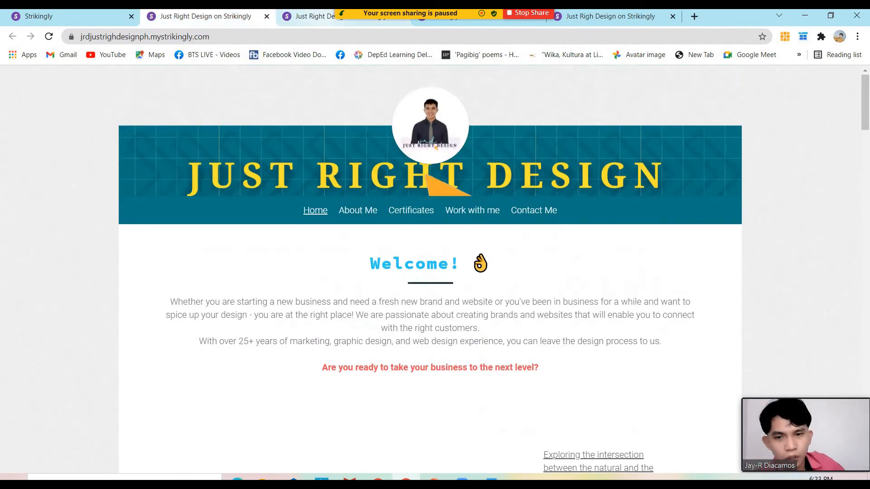
left_click(323, 19)
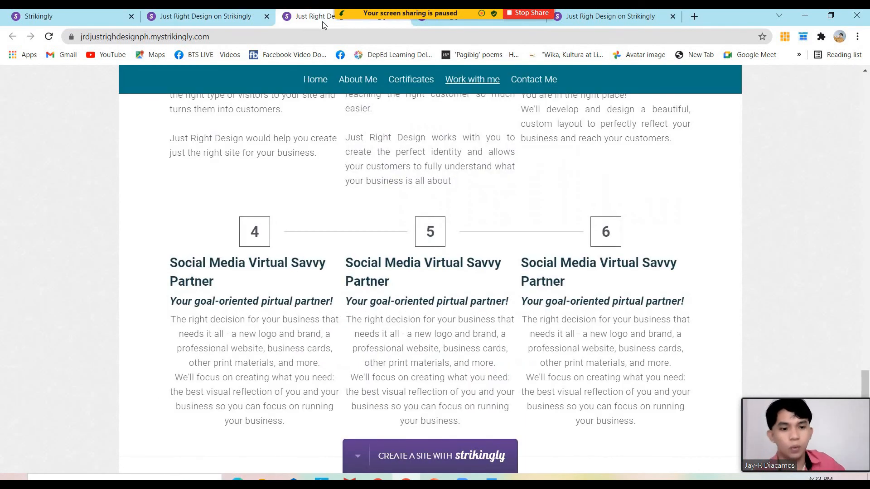
scroll(330, 122, "down", 6)
scroll(363, 170, "up", 3)
scroll(395, 169, "up", 7)
scroll(394, 169, "down", 10)
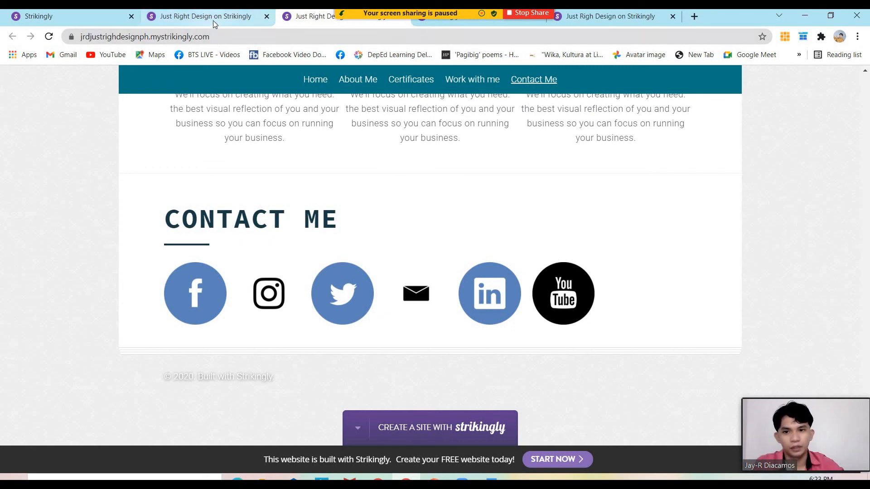
Switch to the older justrightdesignph.mystrikingly.com site and select its web address
left_click(580, 18)
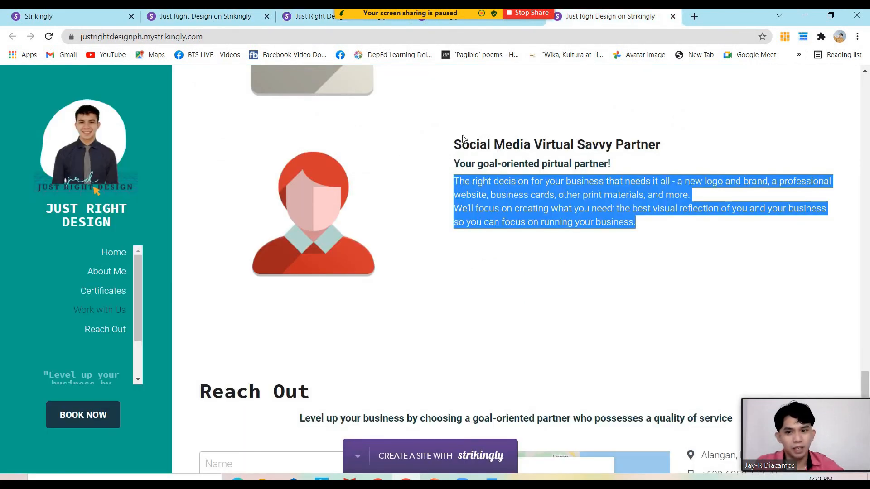
scroll(465, 144, "up", 6)
left_click(63, 38)
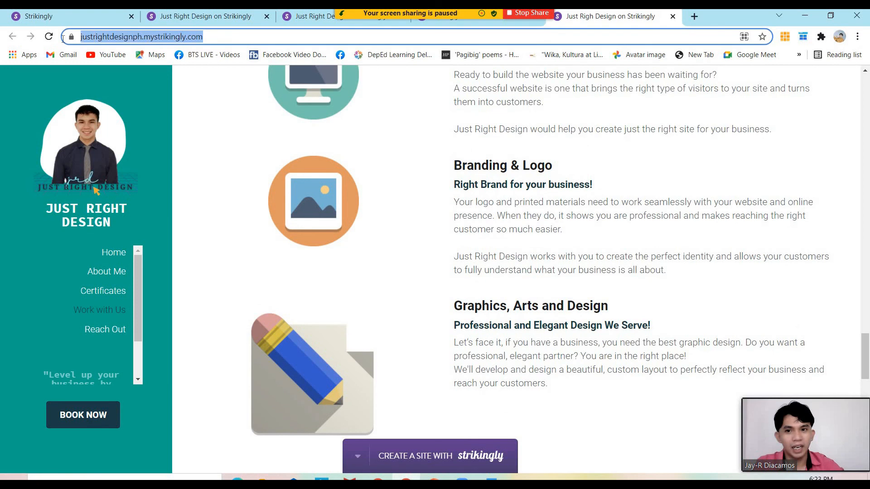